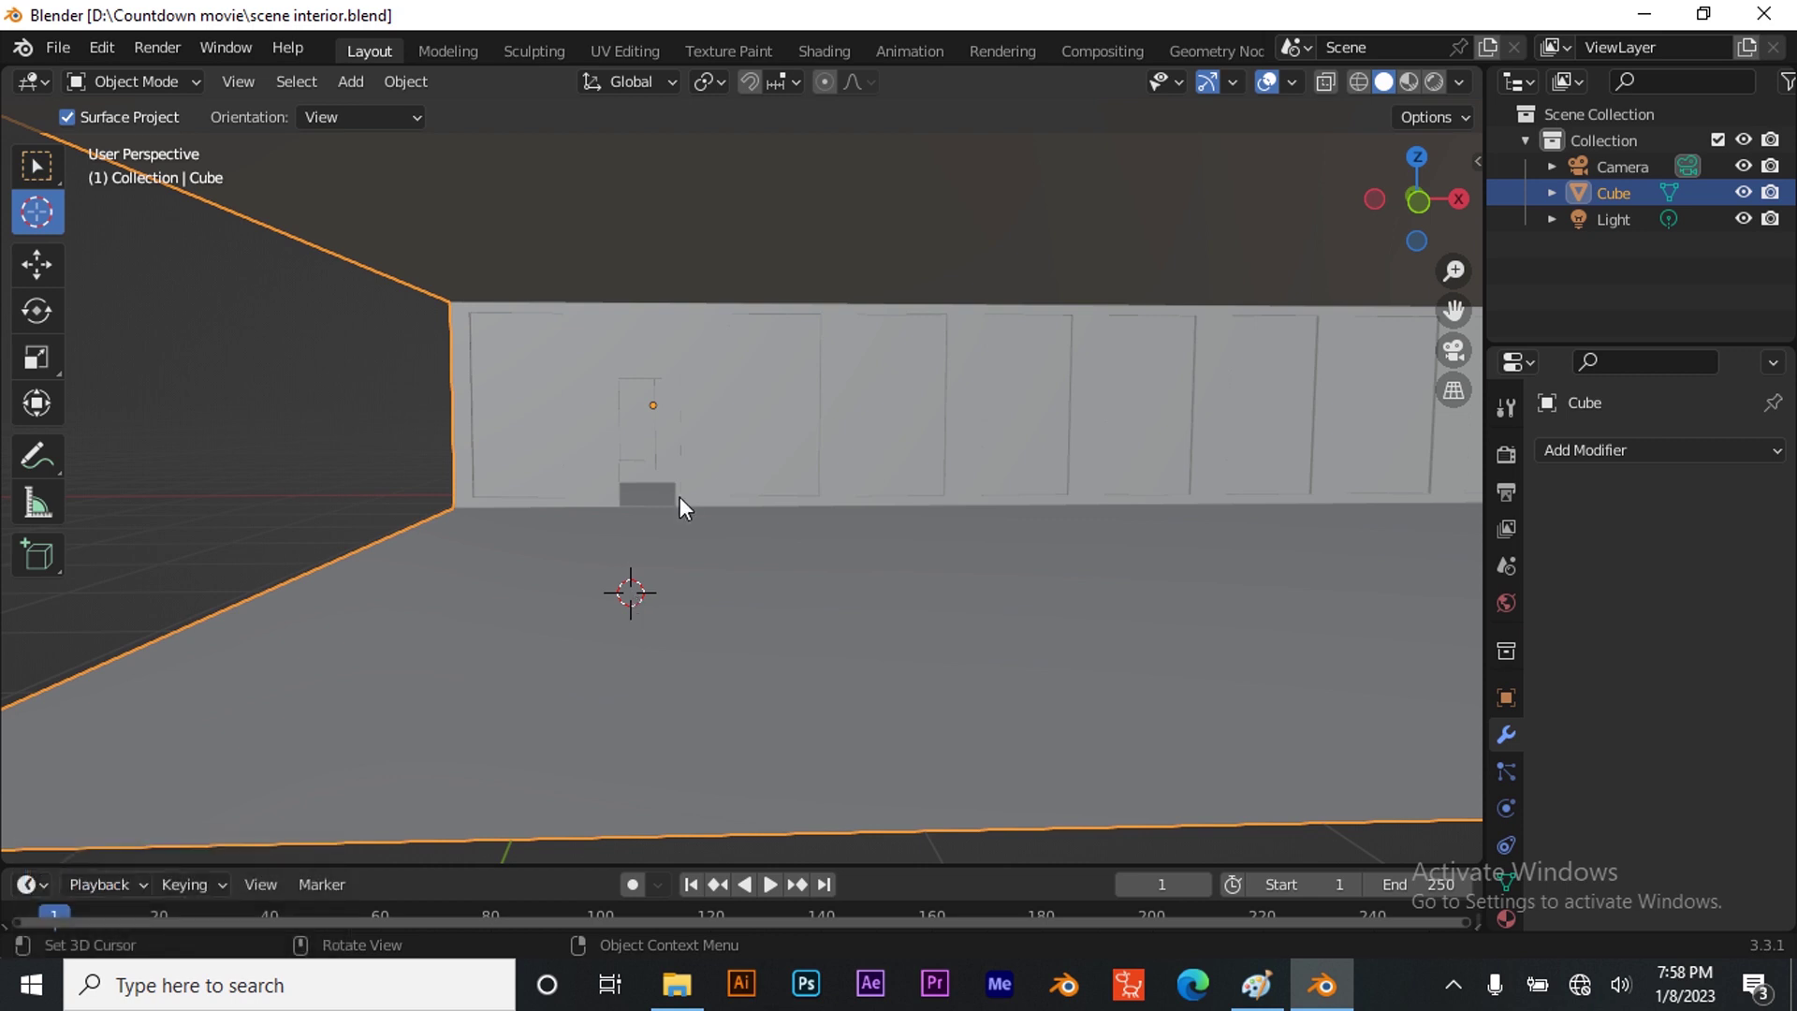
Add a mesh circle with 12 vertices at the 3D cursor on the room floor
key("shift+a")
mouse_move(674, 420)
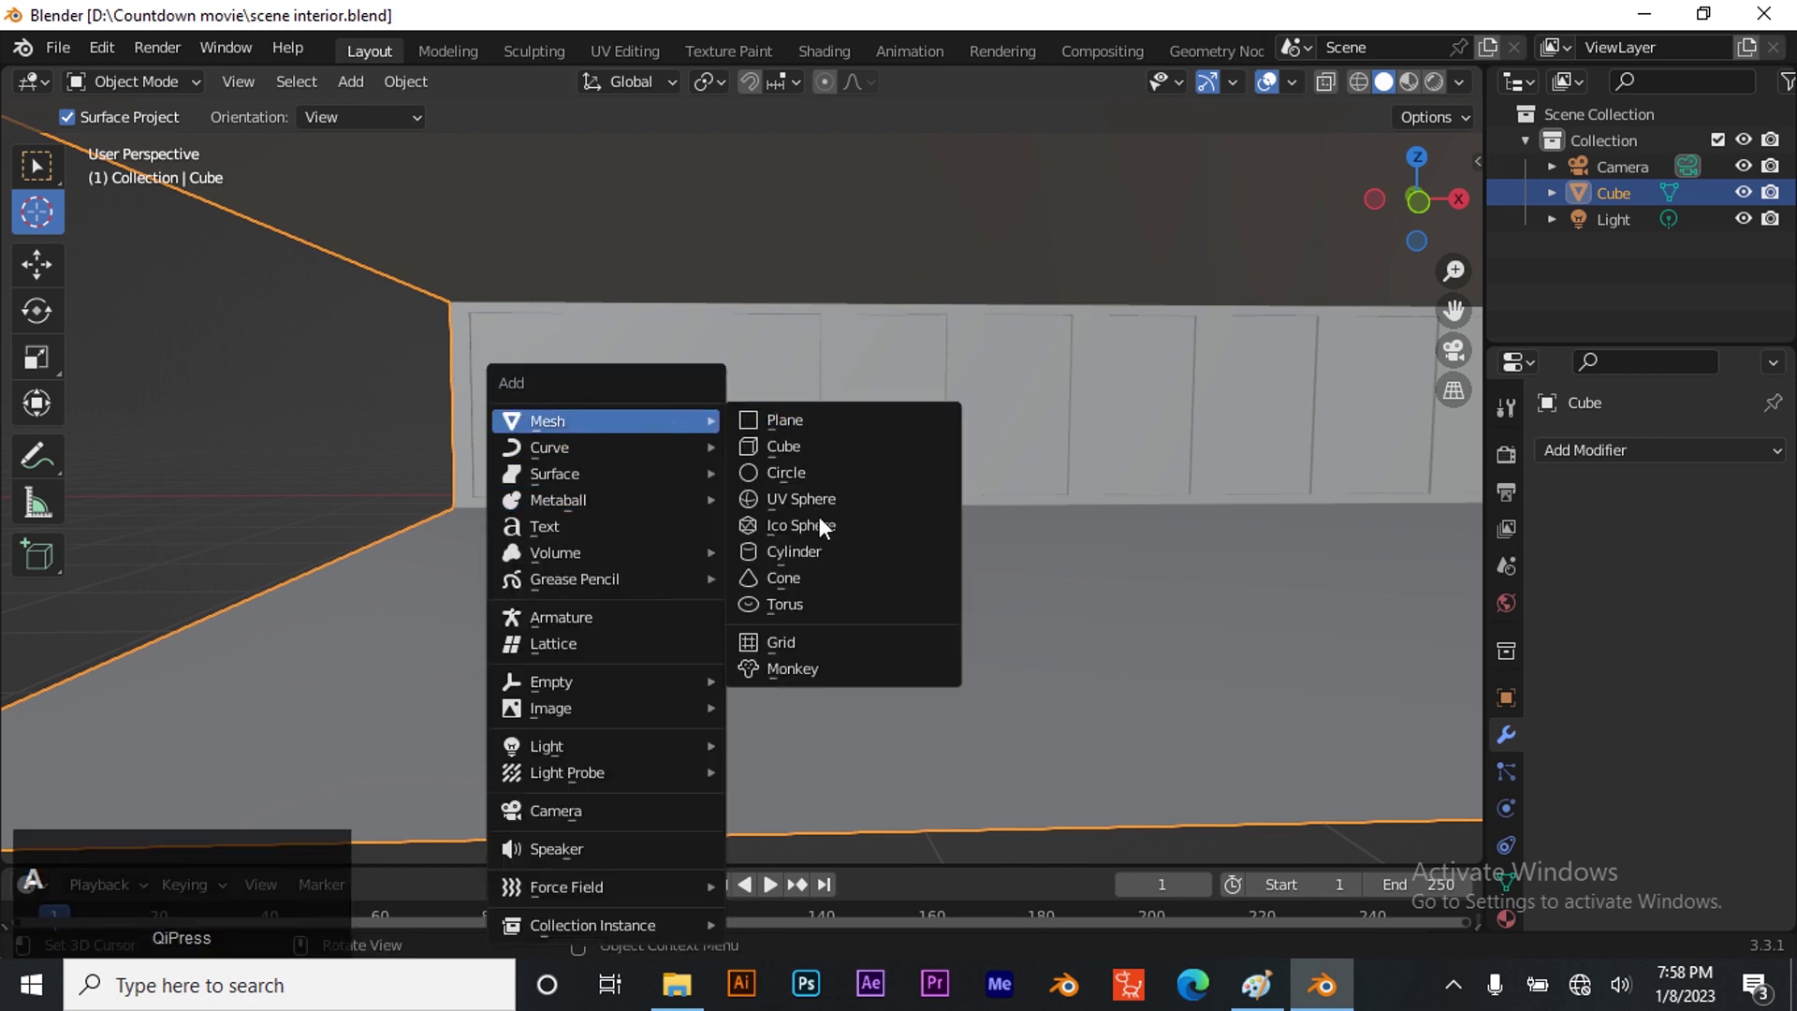
left_click(790, 468)
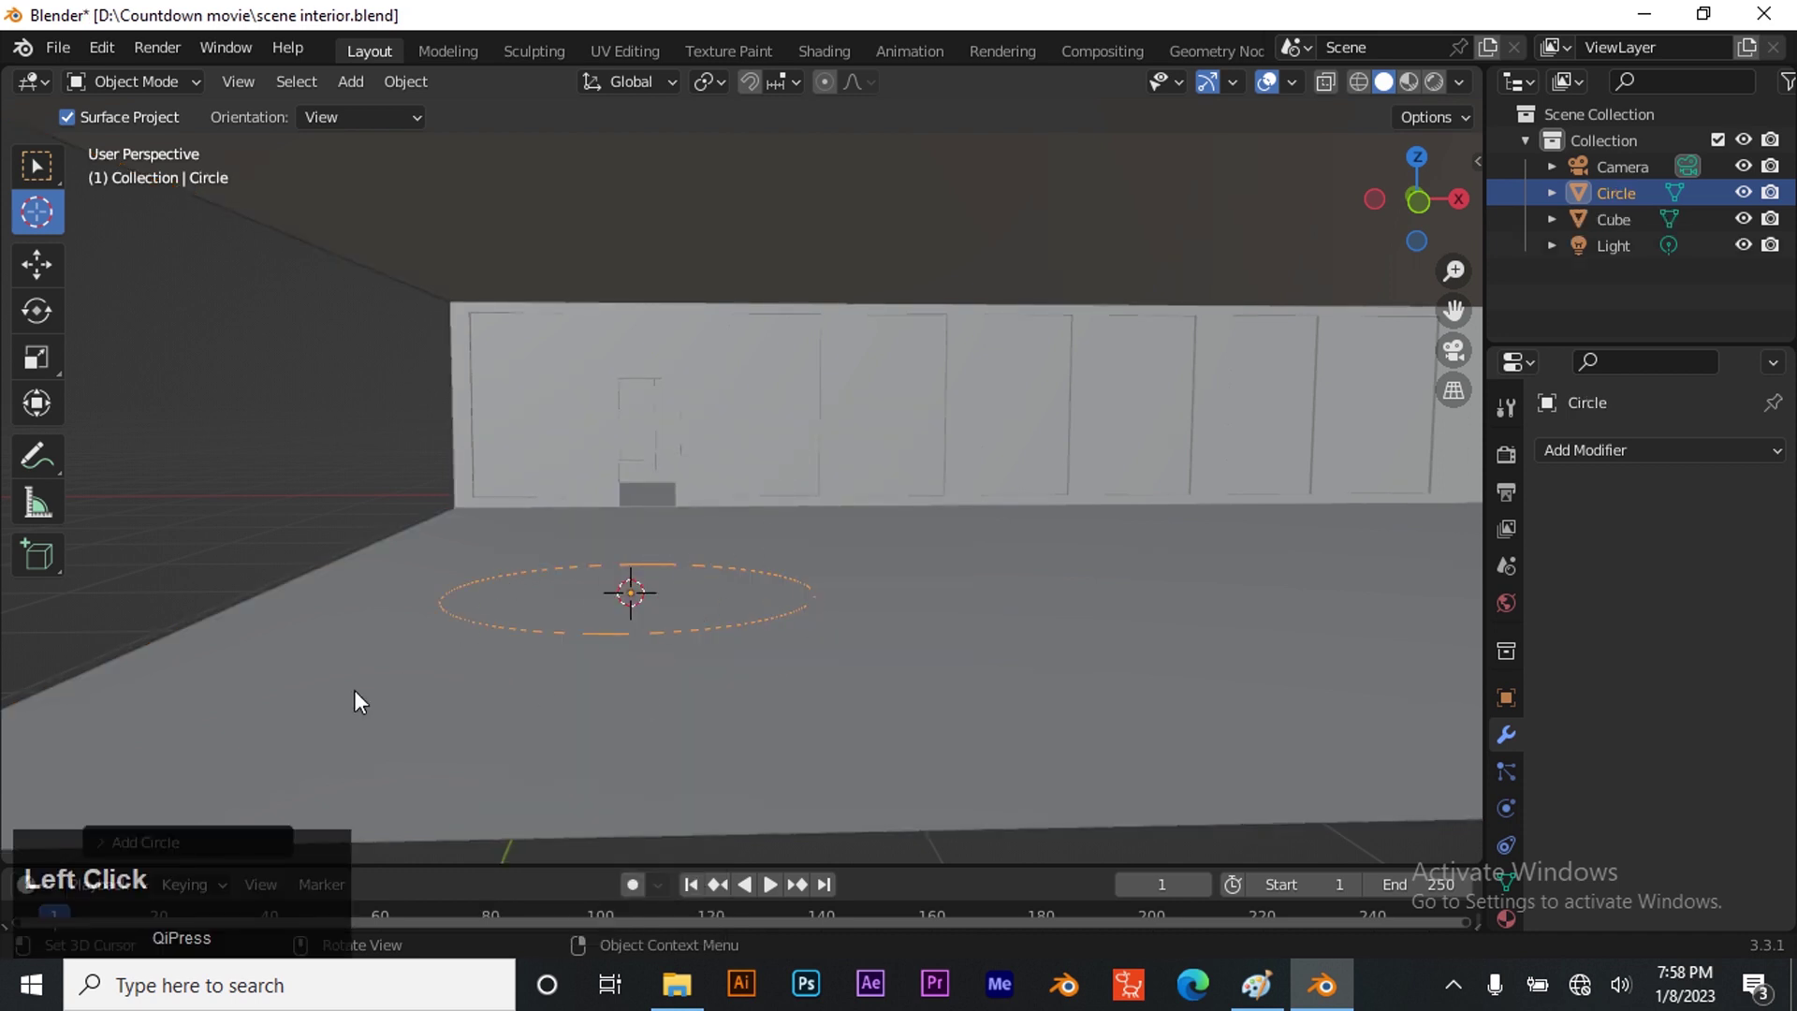
left_click(105, 840)
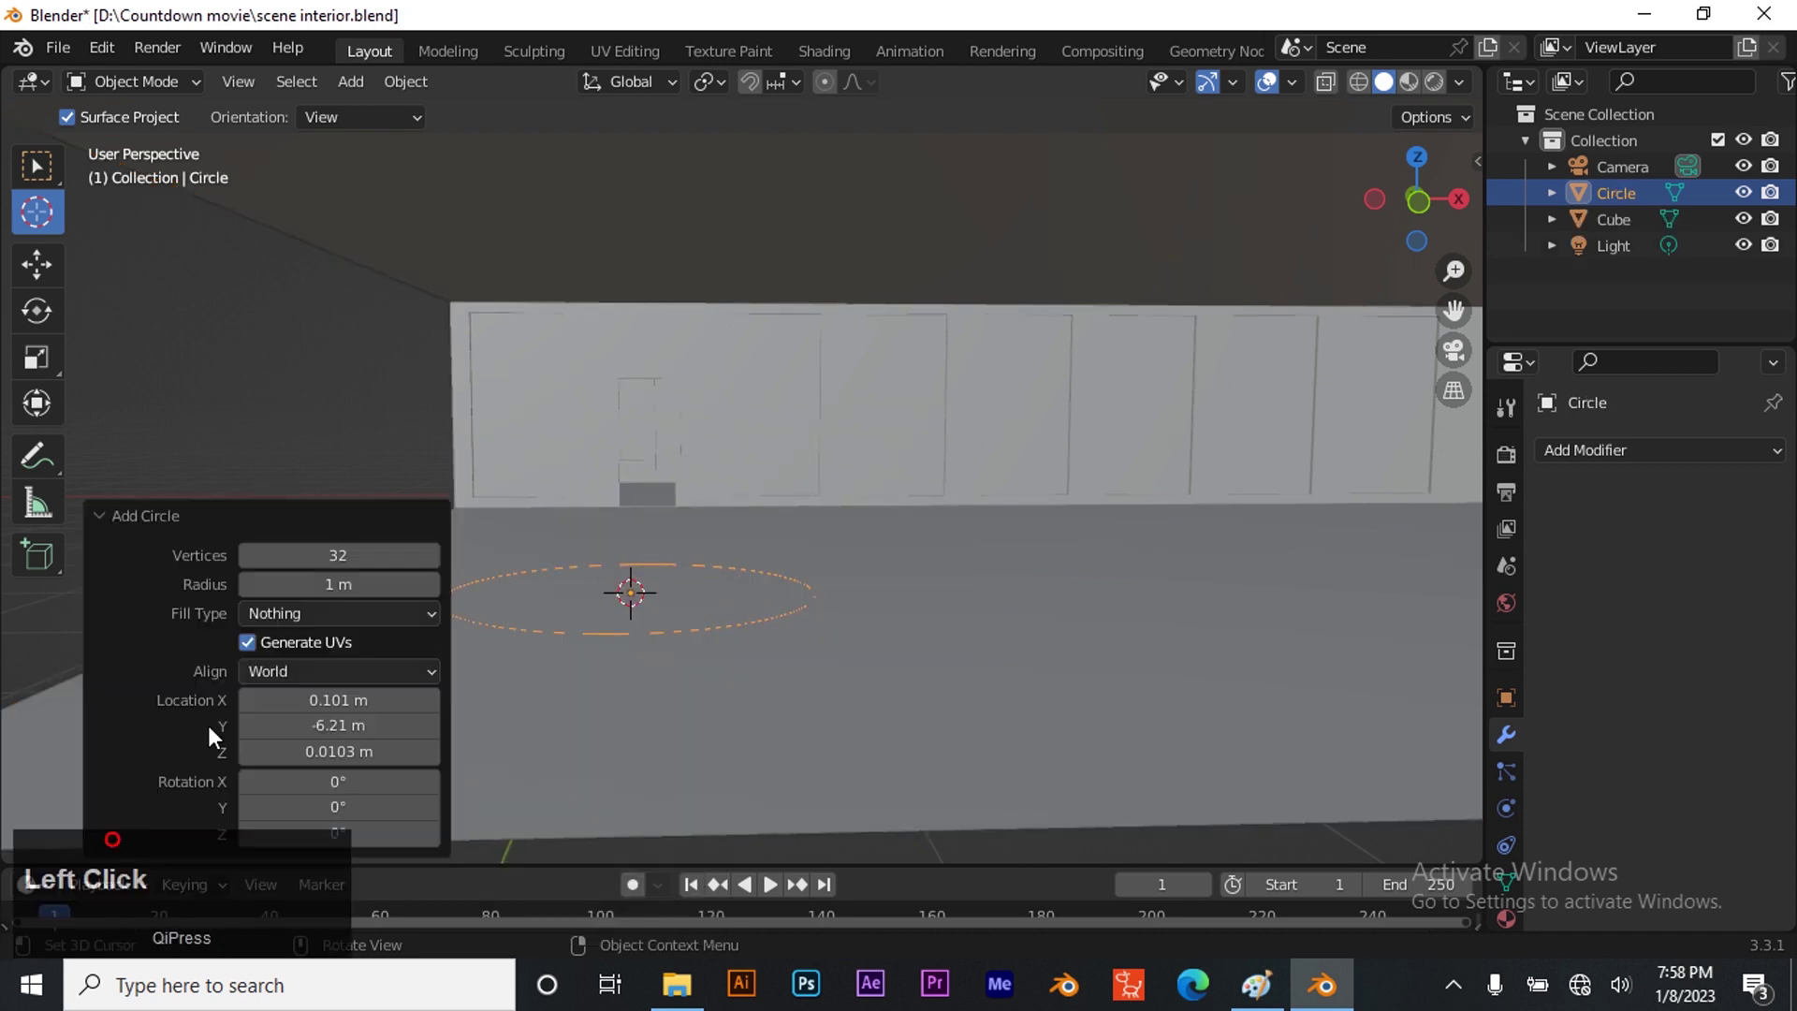
left_click(340, 559)
type("12")
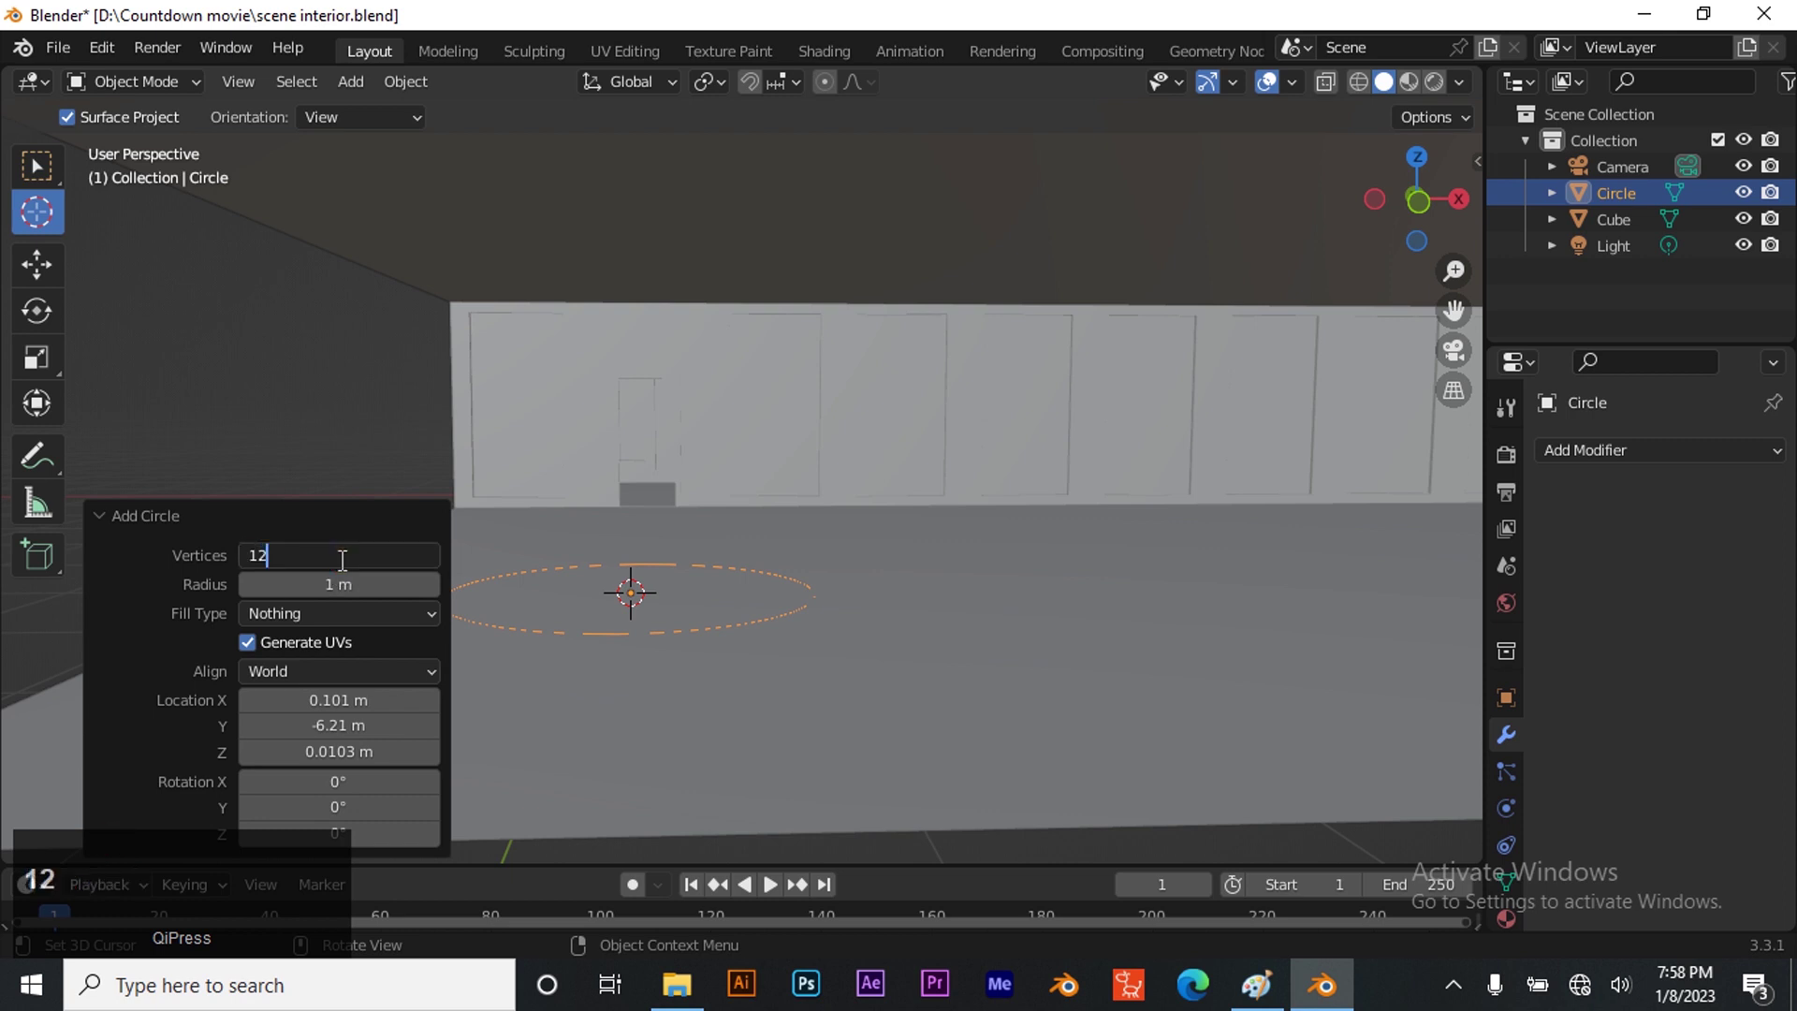
key("Return")
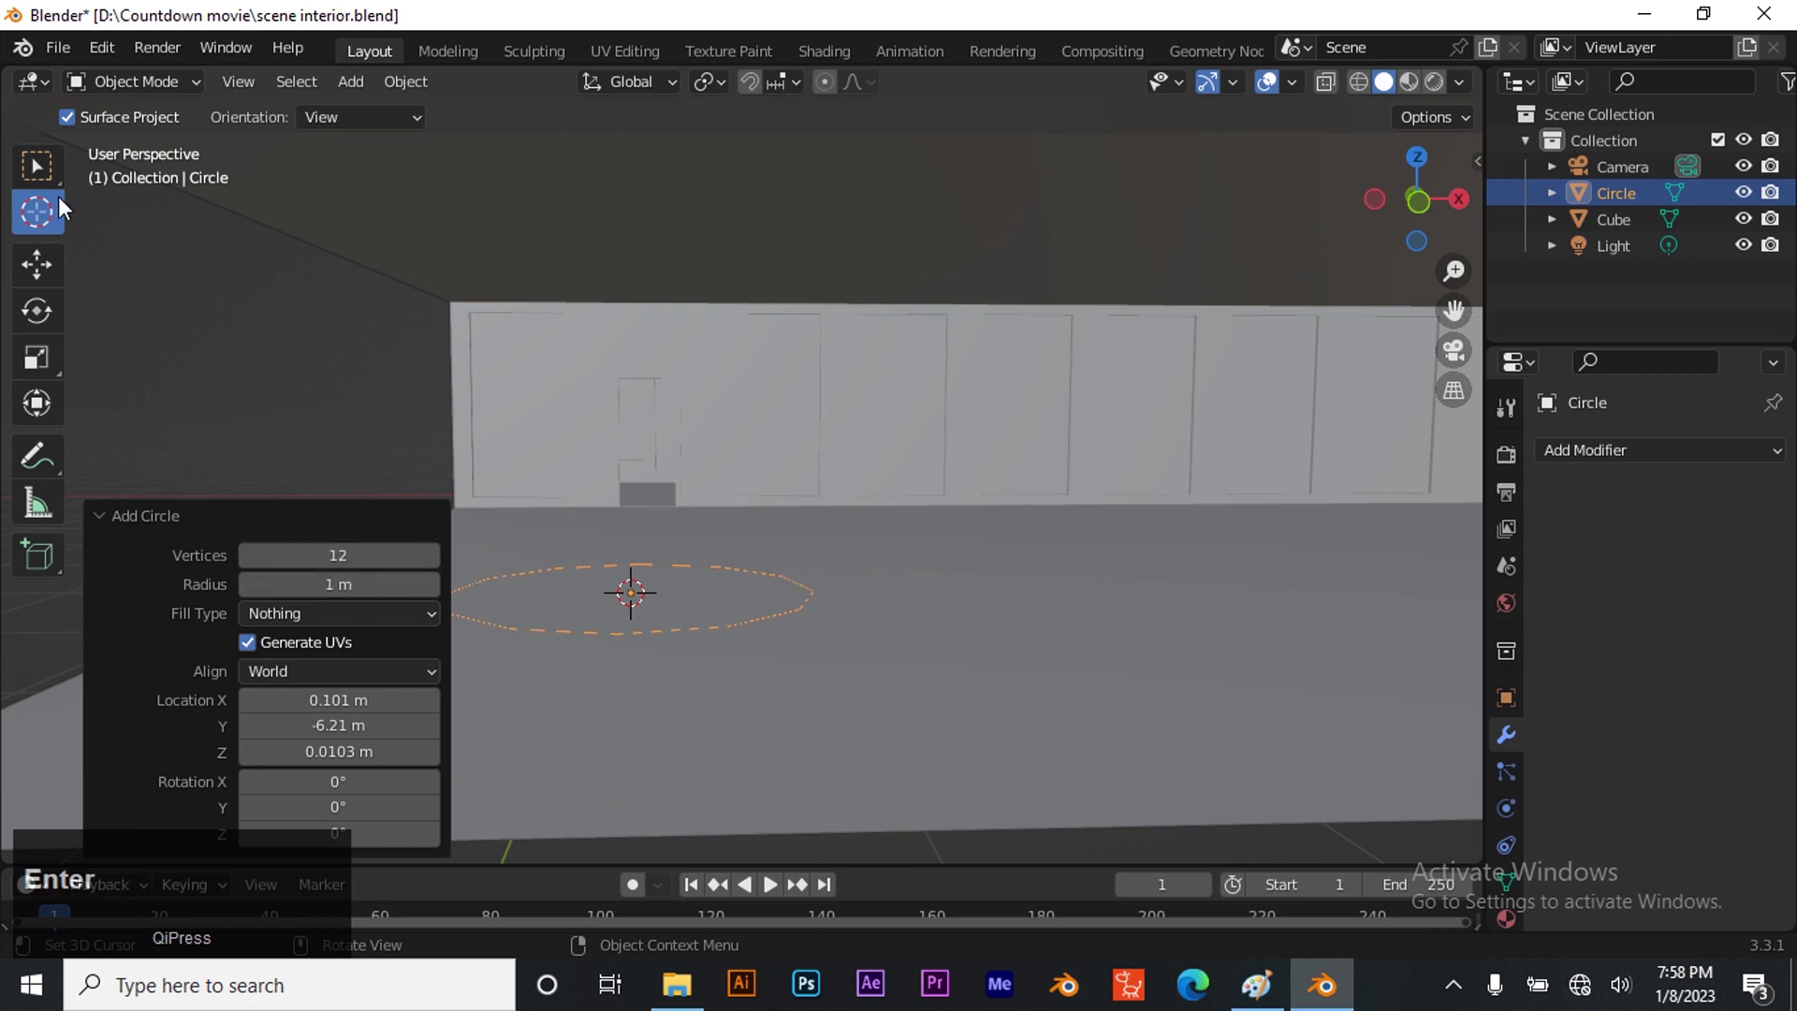
Raise the circle about 0.2 m along the Z axis above the floor
left_click(173, 82)
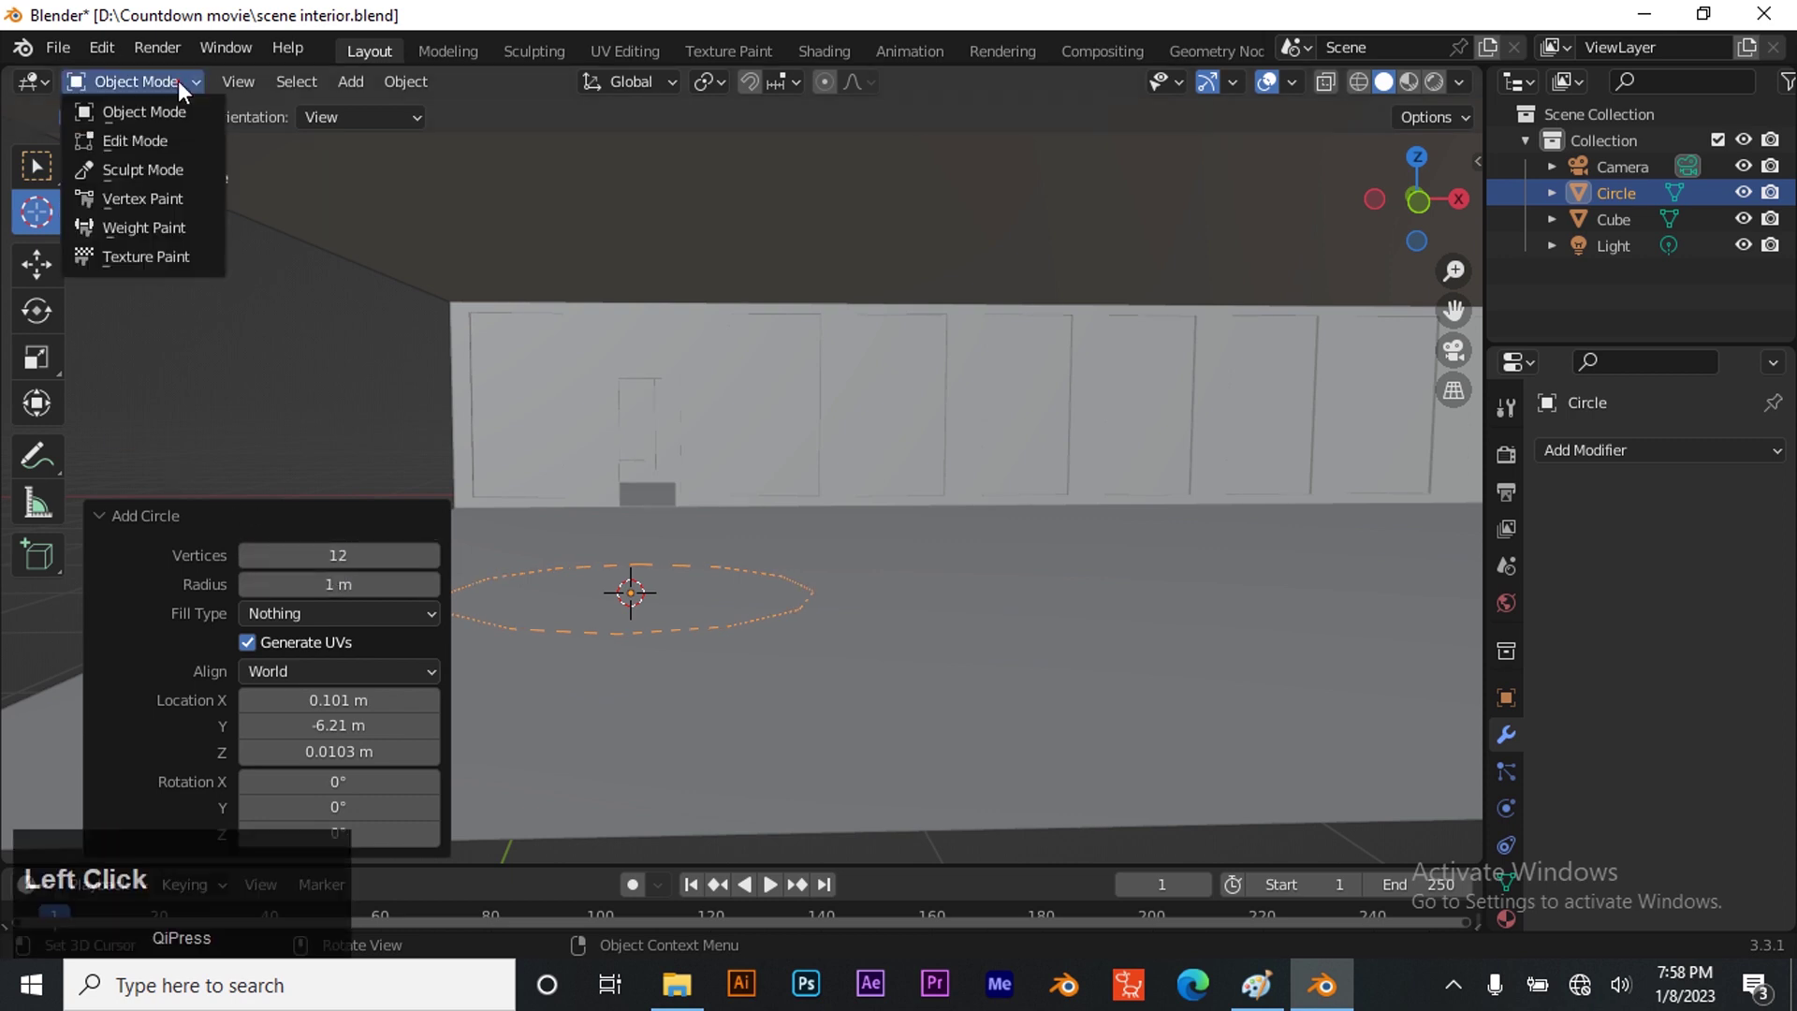
left_click(153, 141)
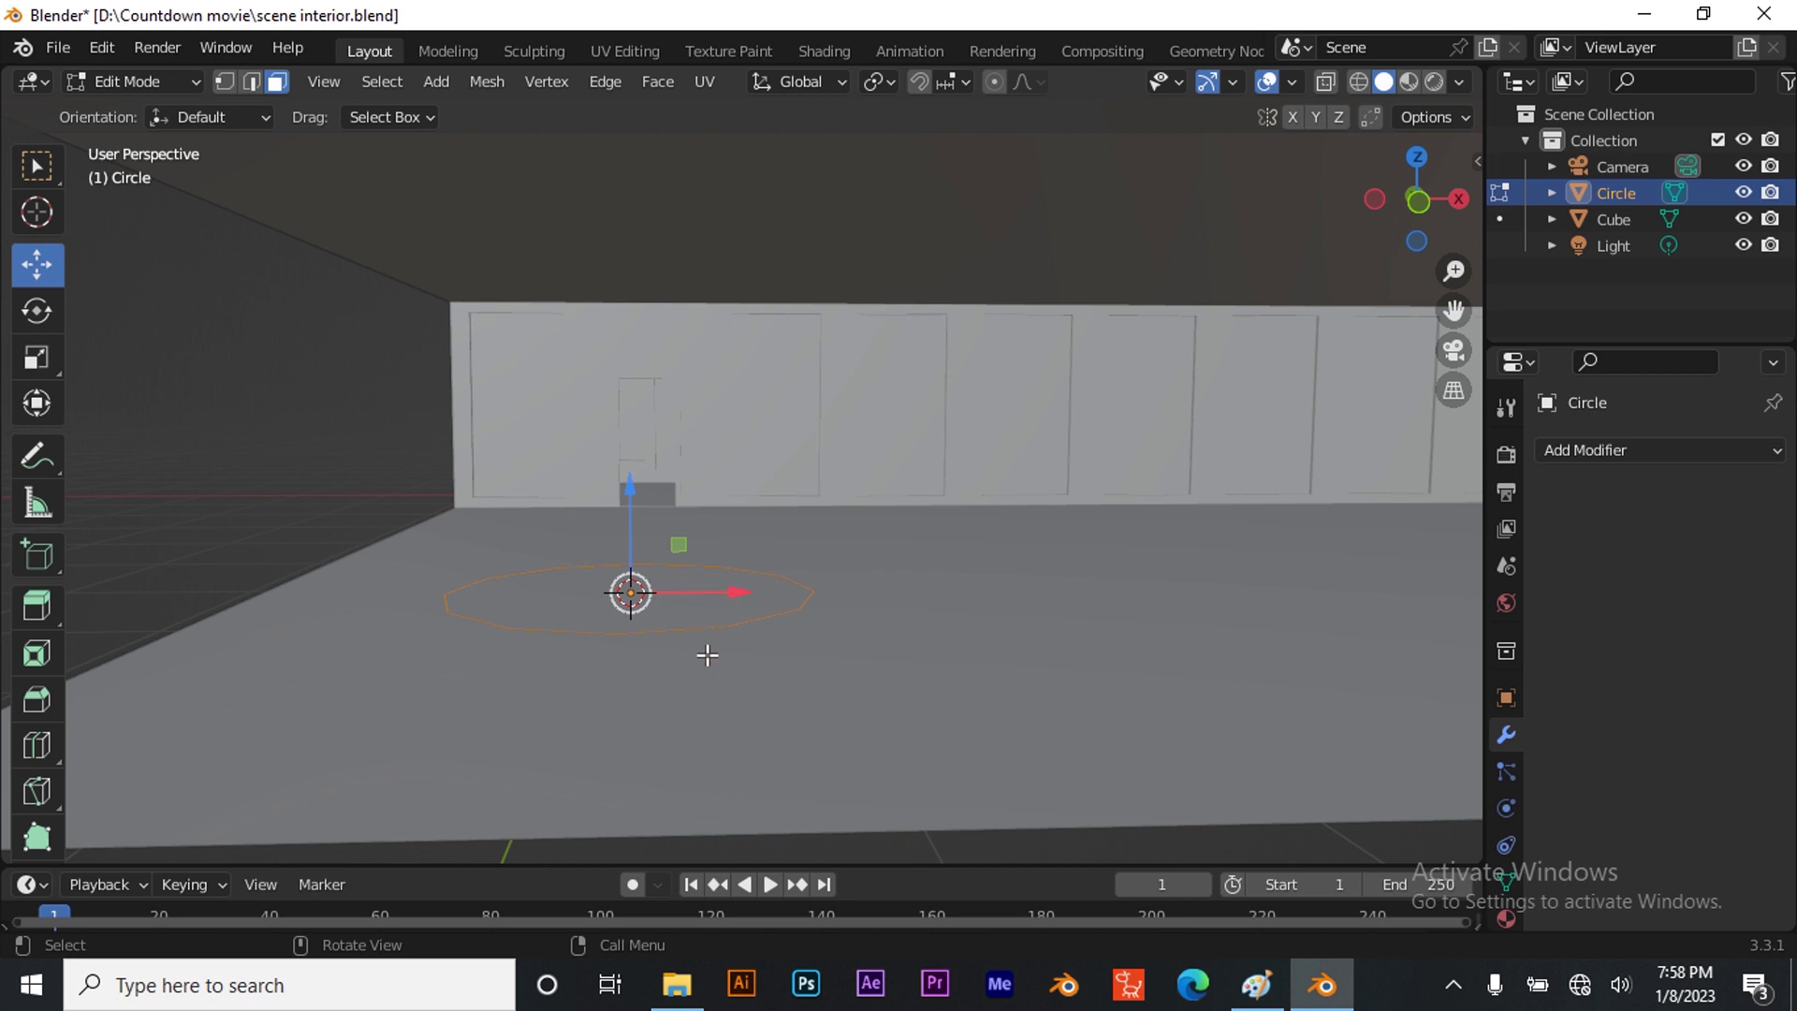
key("Tab")
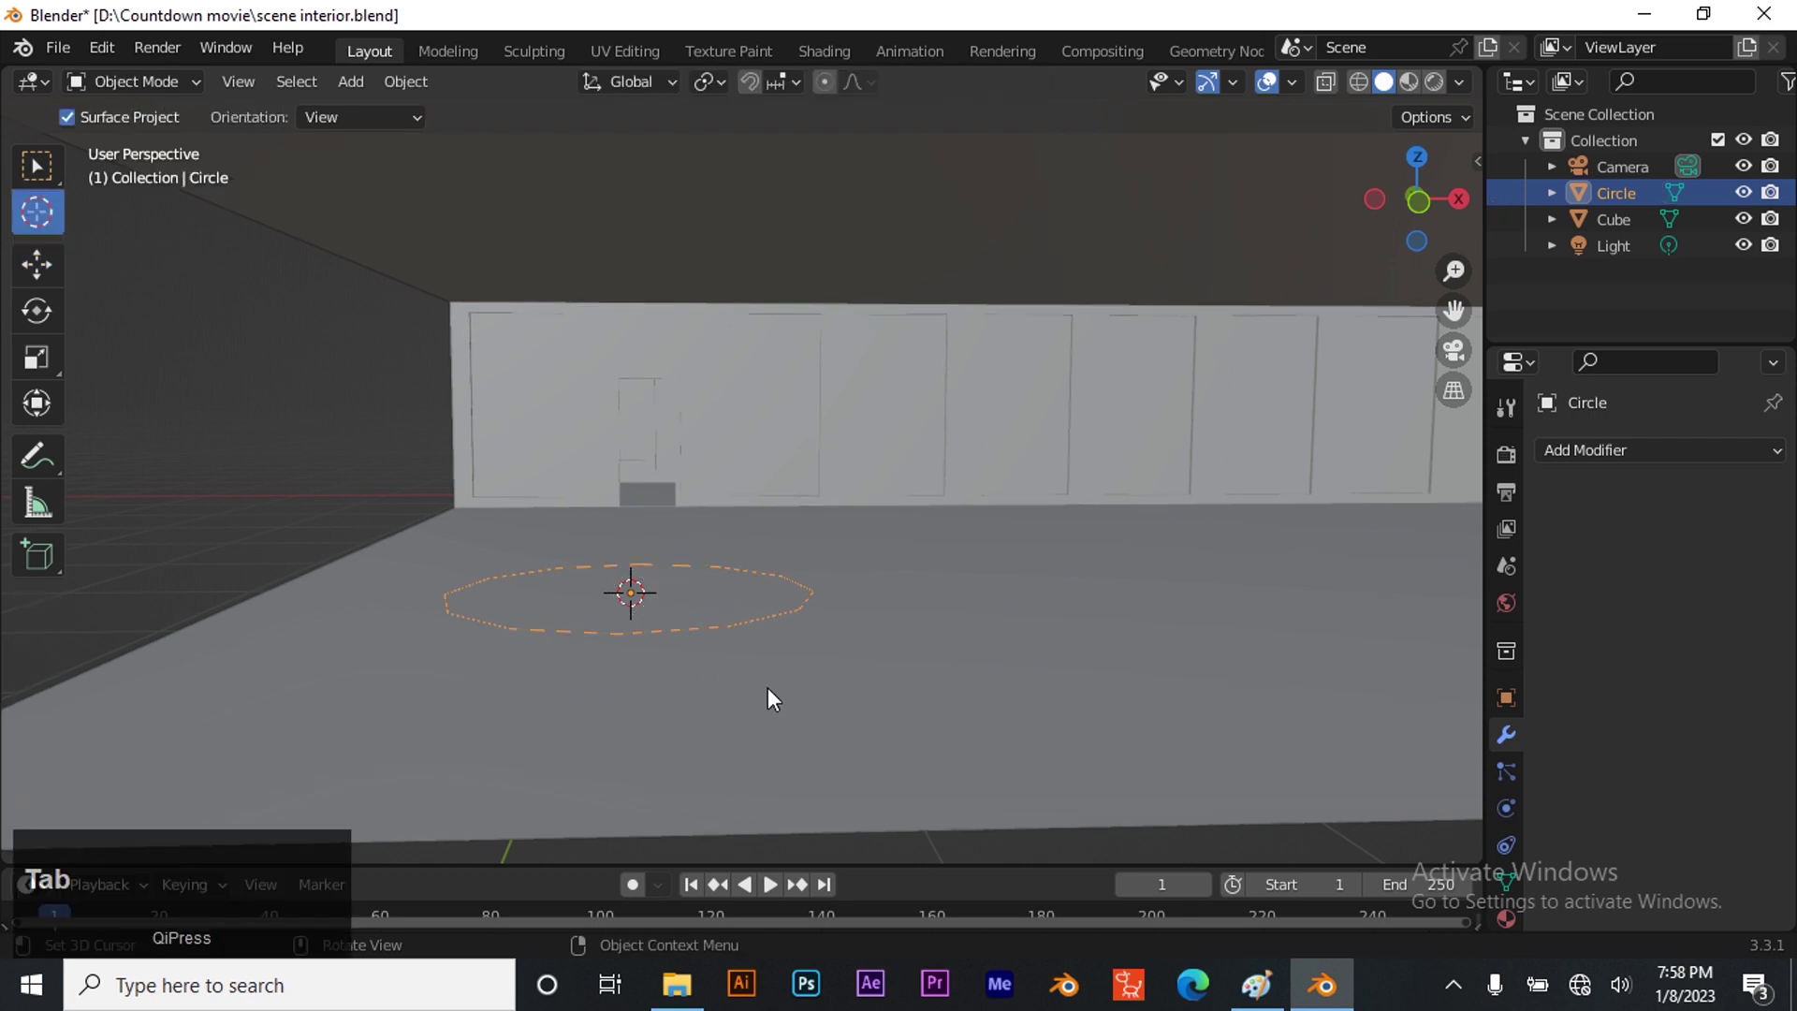
key("g")
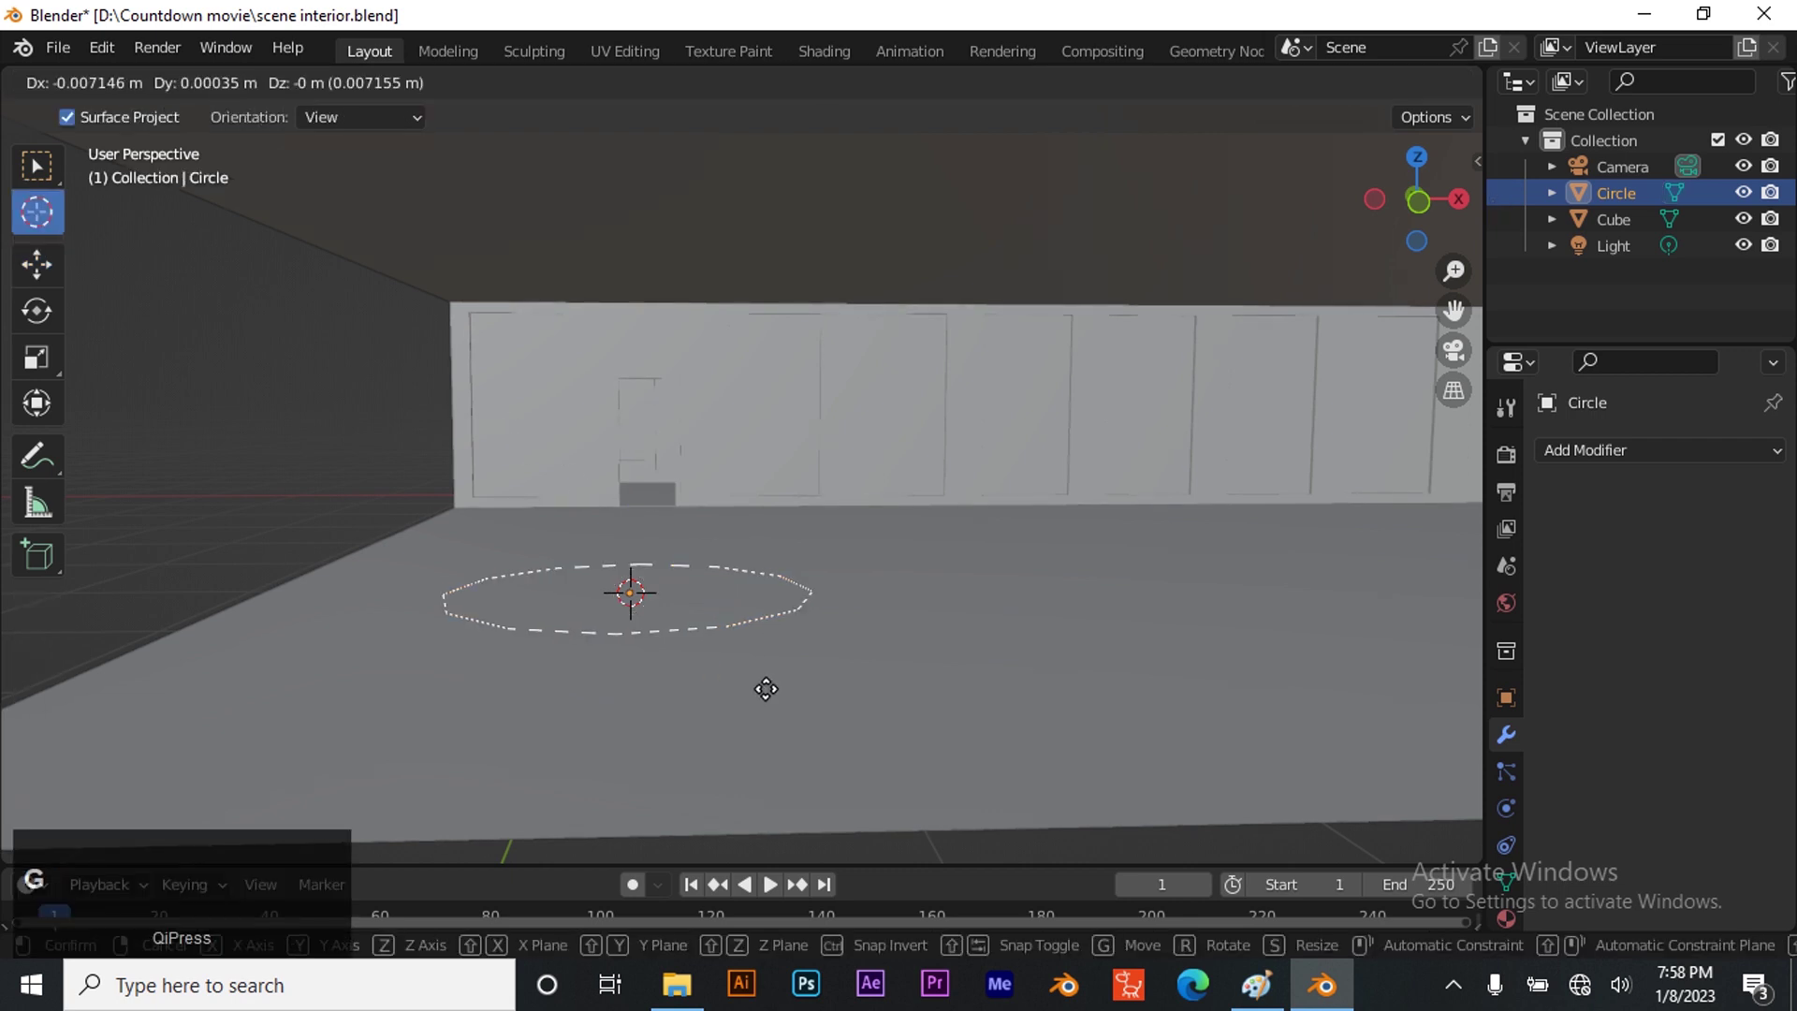
key("z")
left_click(761, 652)
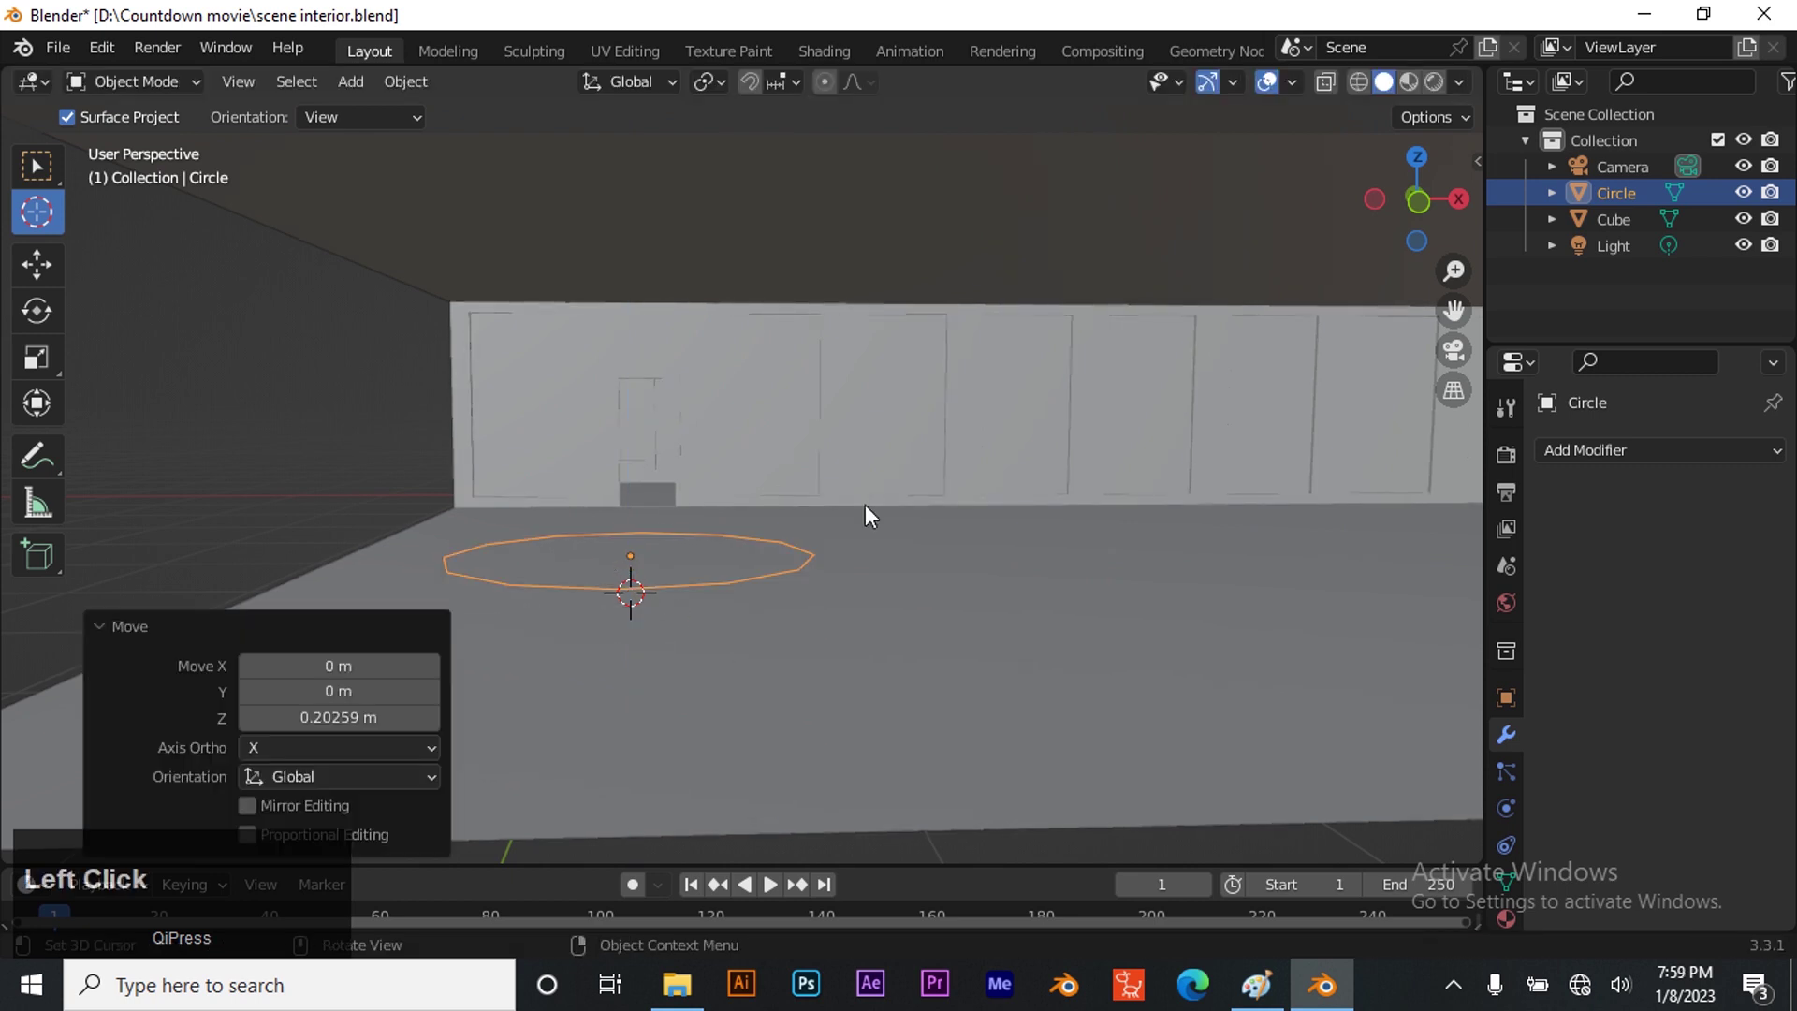
Fill the circle with a face in Edit Mode and extrude it upward about 1.91 m
left_click_drag(1417, 197, 878, 282)
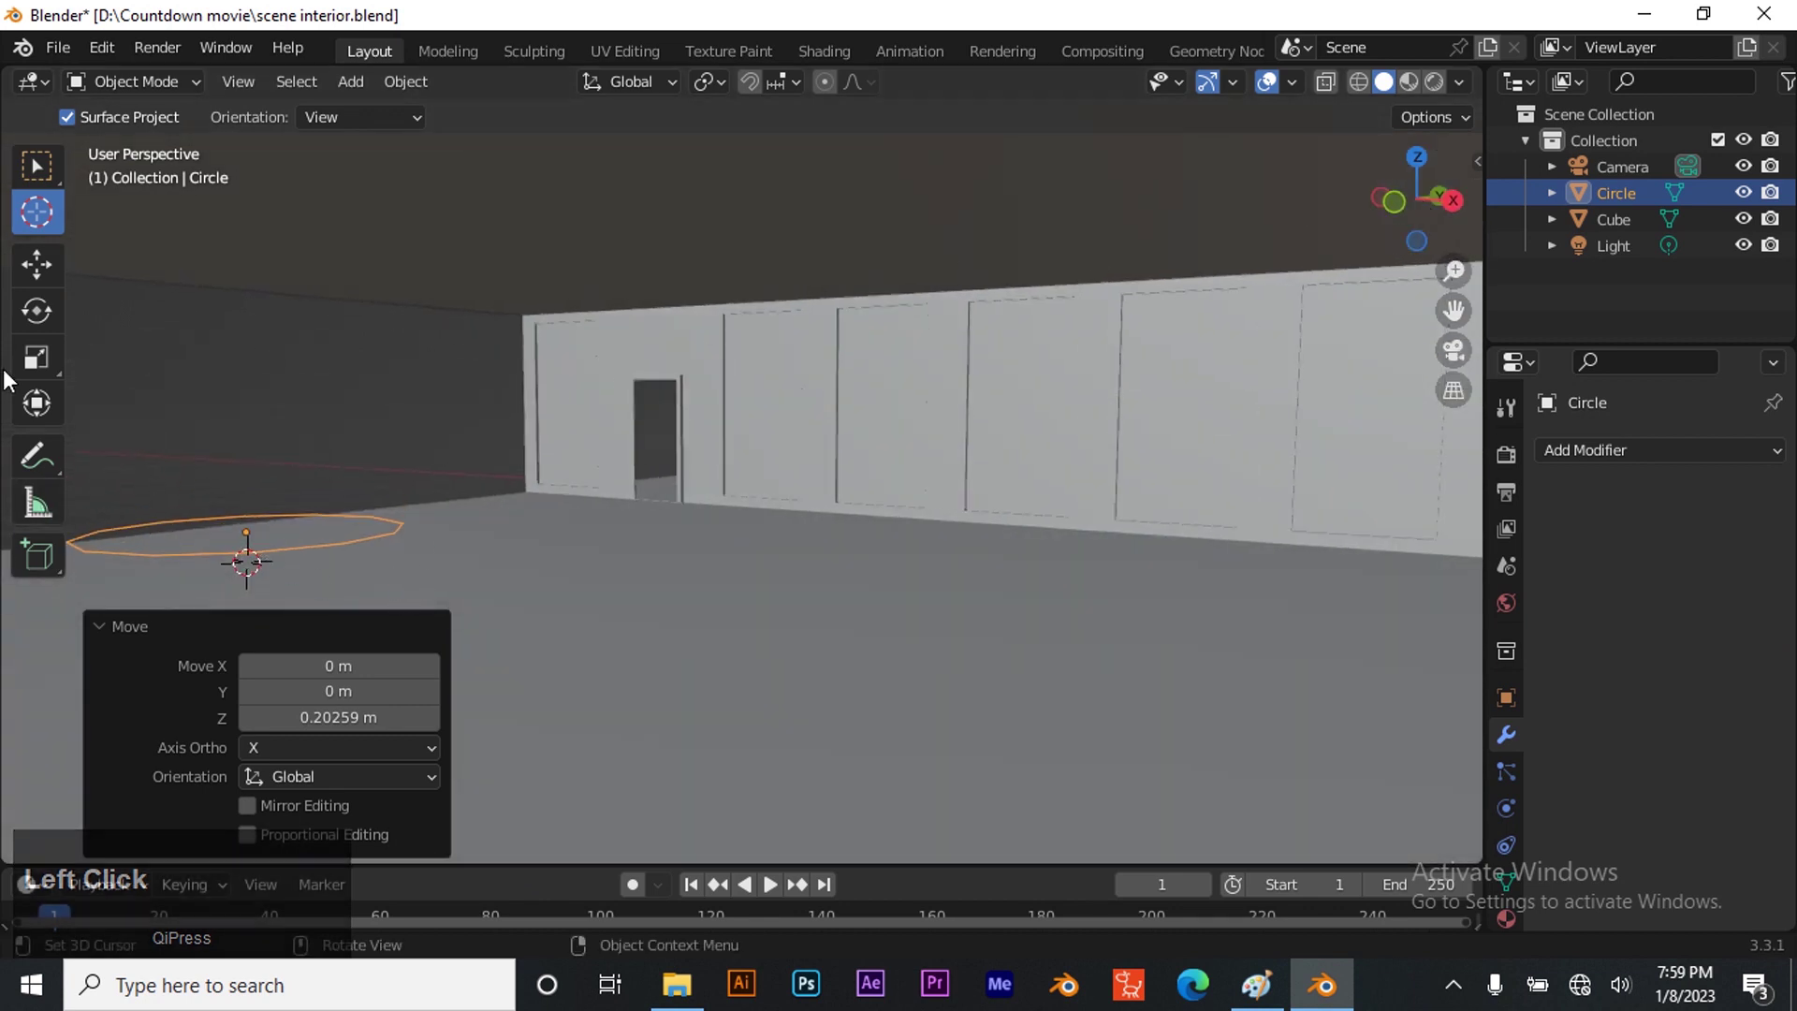
key("Tab")
left_click(159, 82)
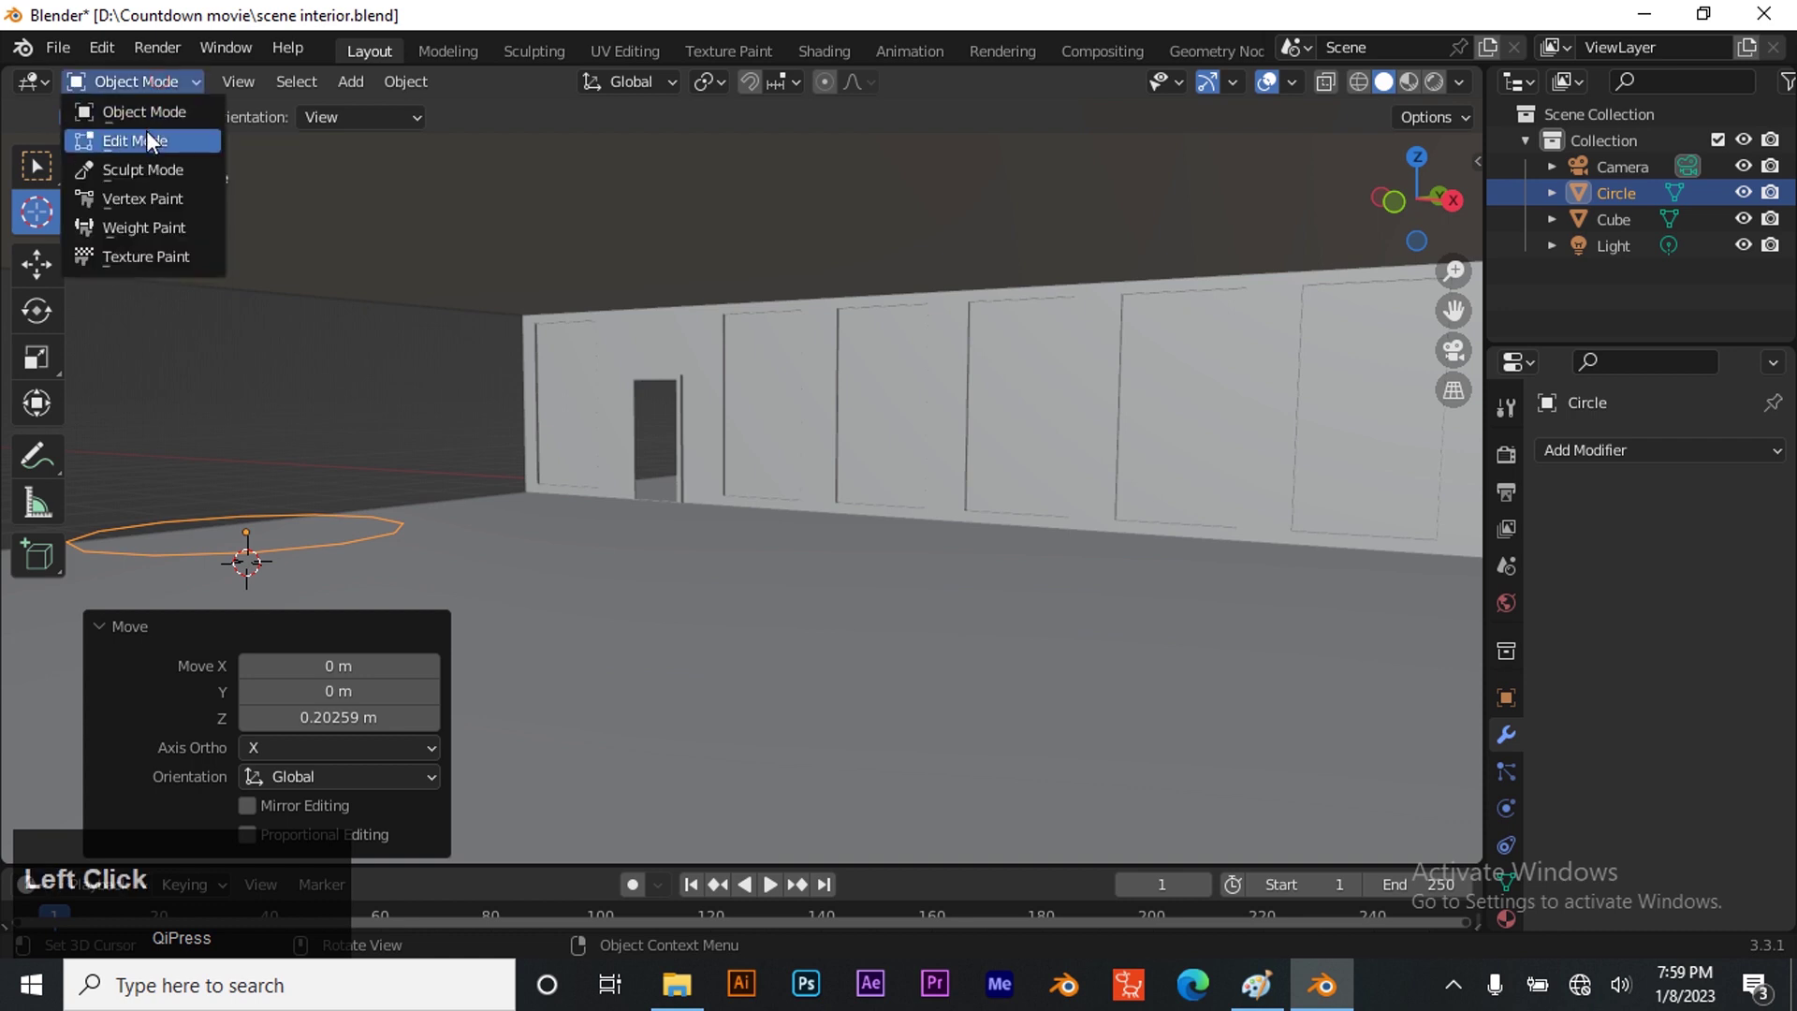
left_click(146, 132)
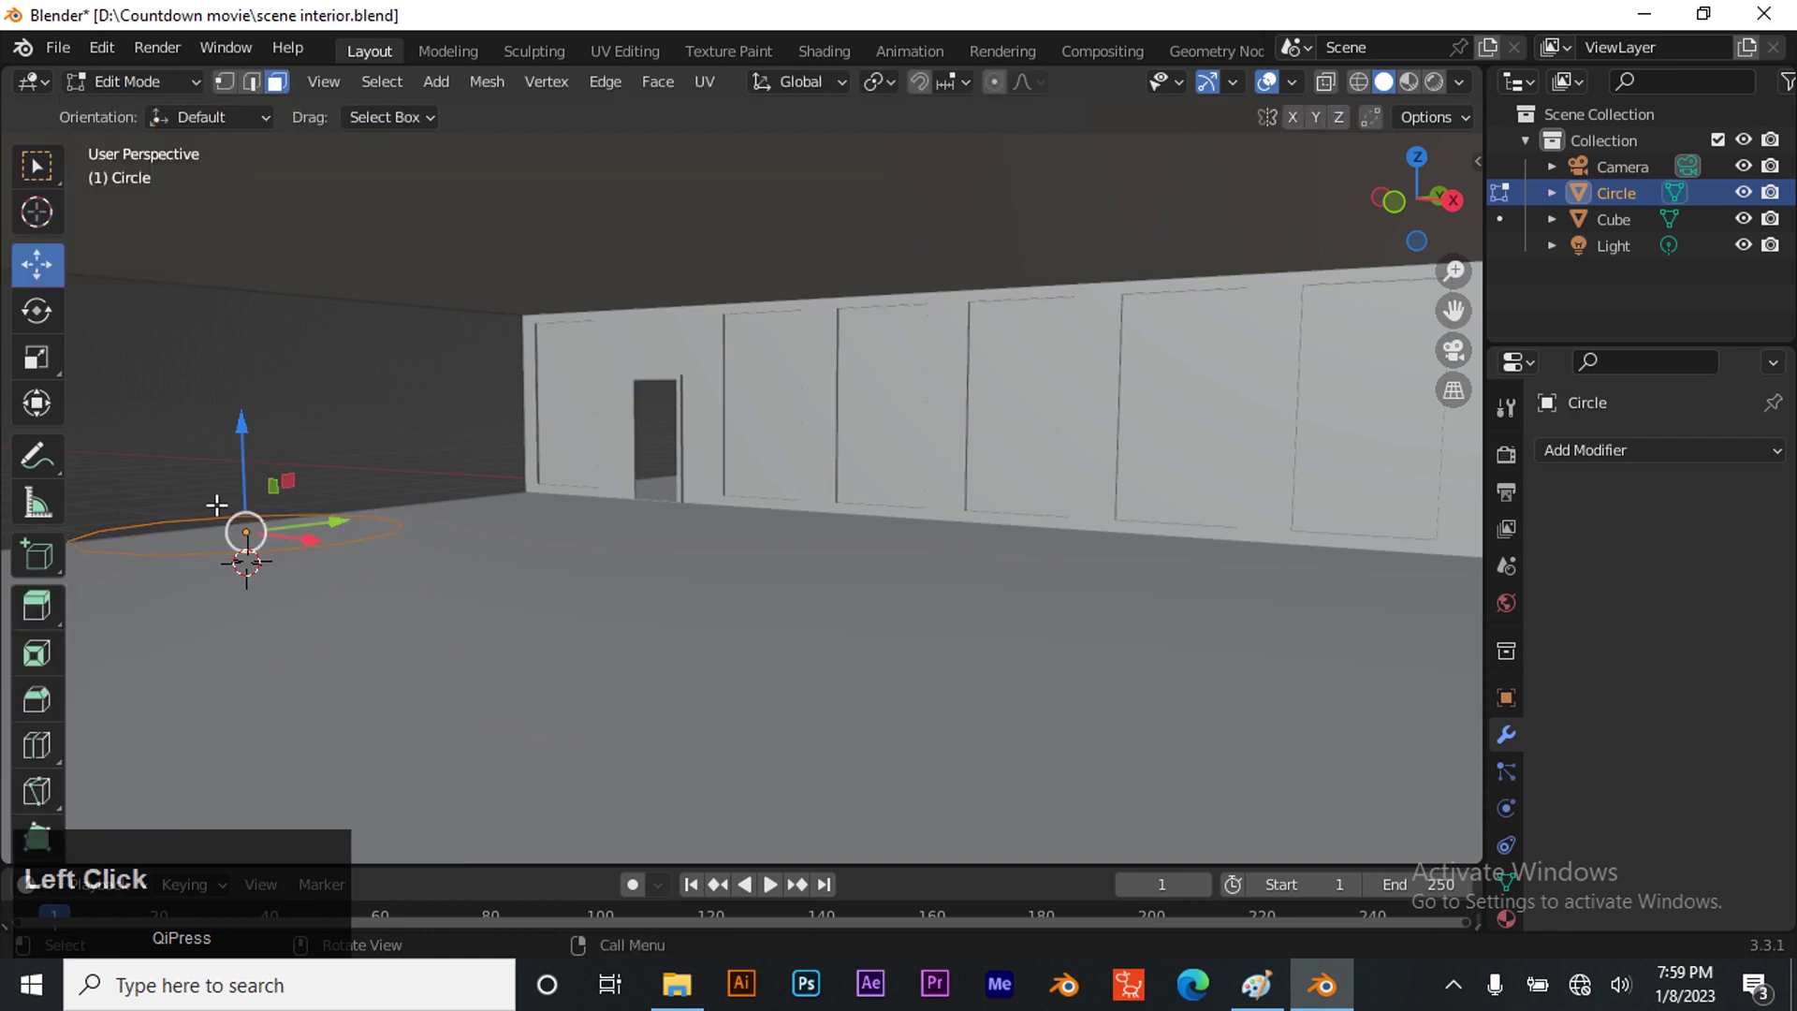
key("f")
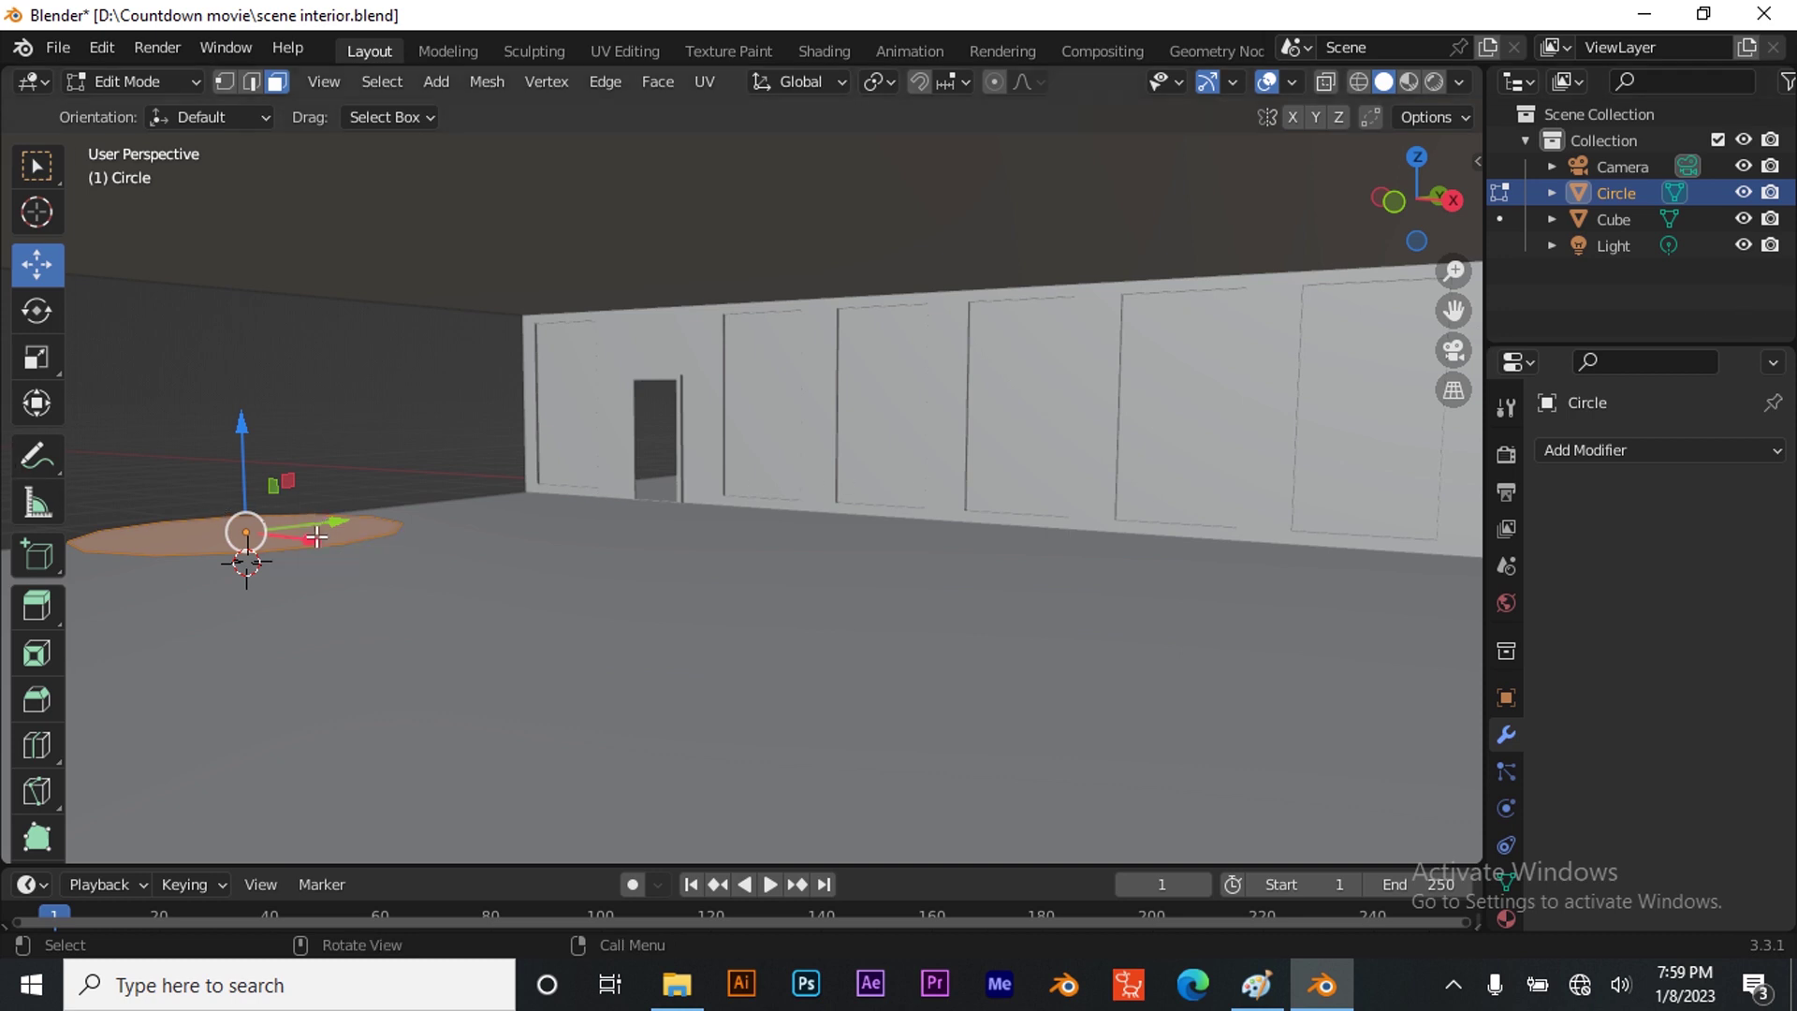
key("e")
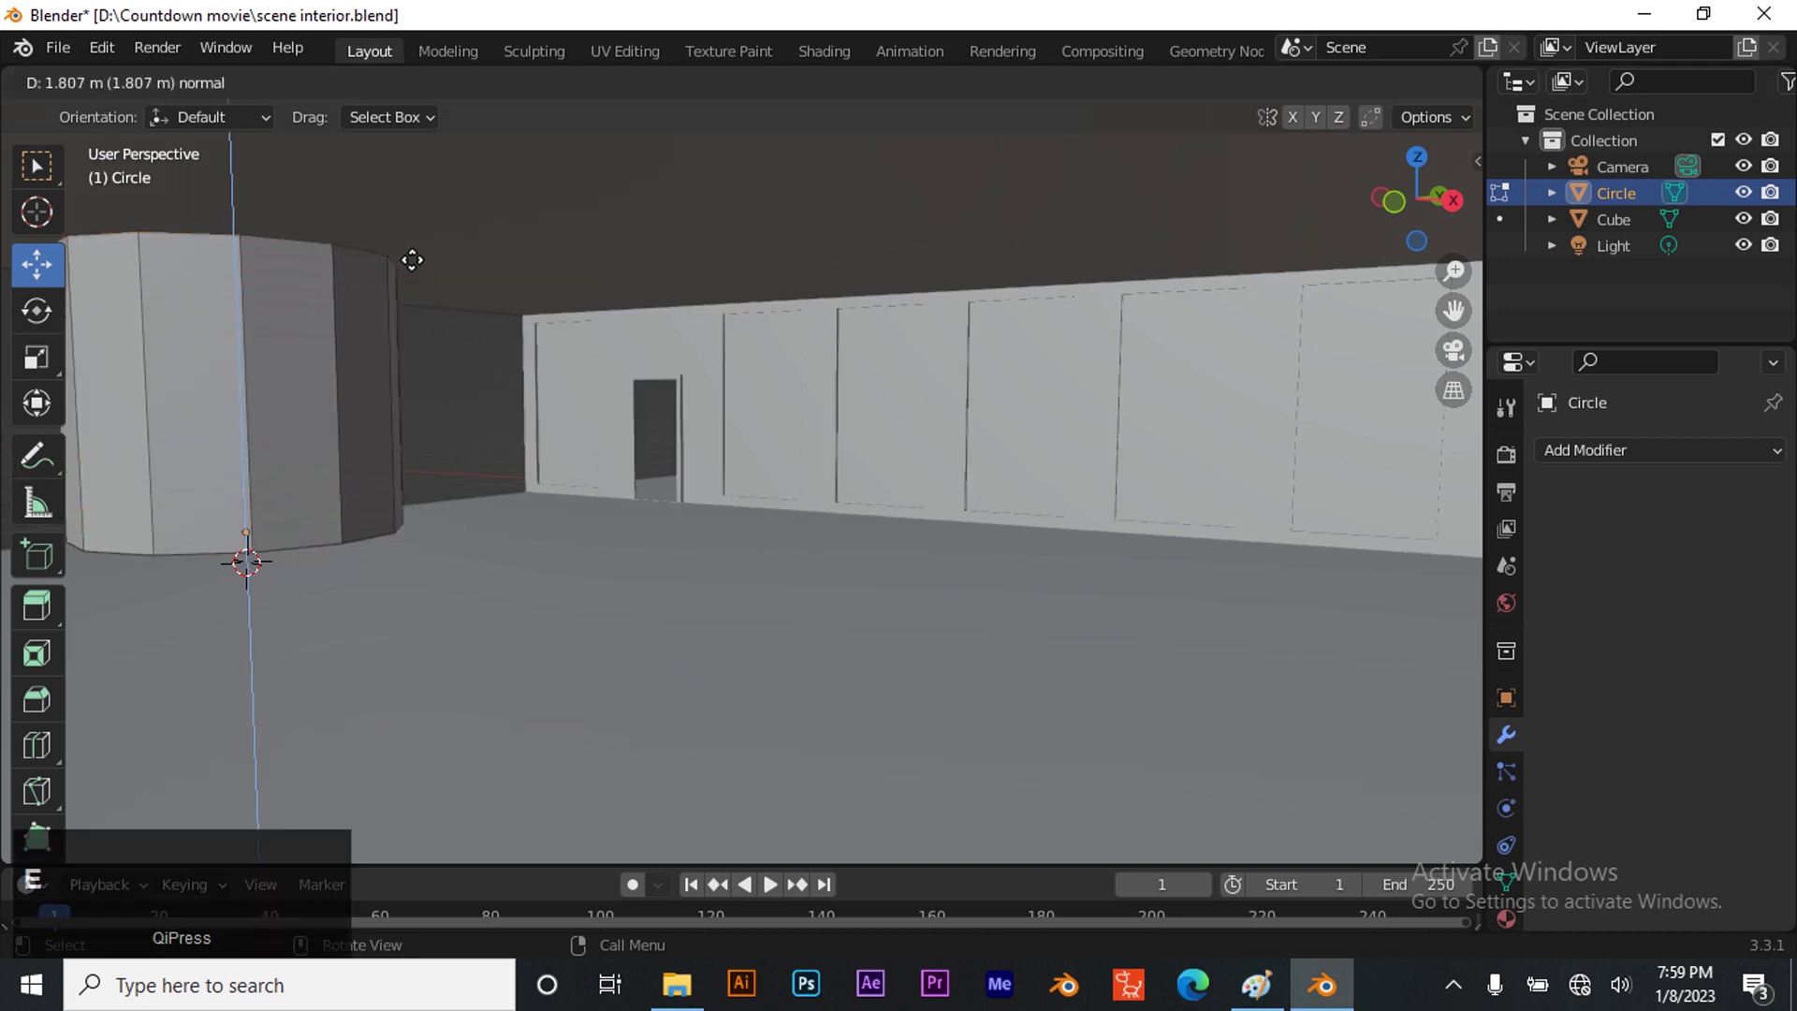
left_click(412, 229)
Extrude the top face upward another 1.56 m or so and scale it to about 0.242 to form a tapered cone
scroll(353, 337, "down", 5)
scroll(441, 309, "up", 1)
left_click_drag(1455, 314, 1643, 502)
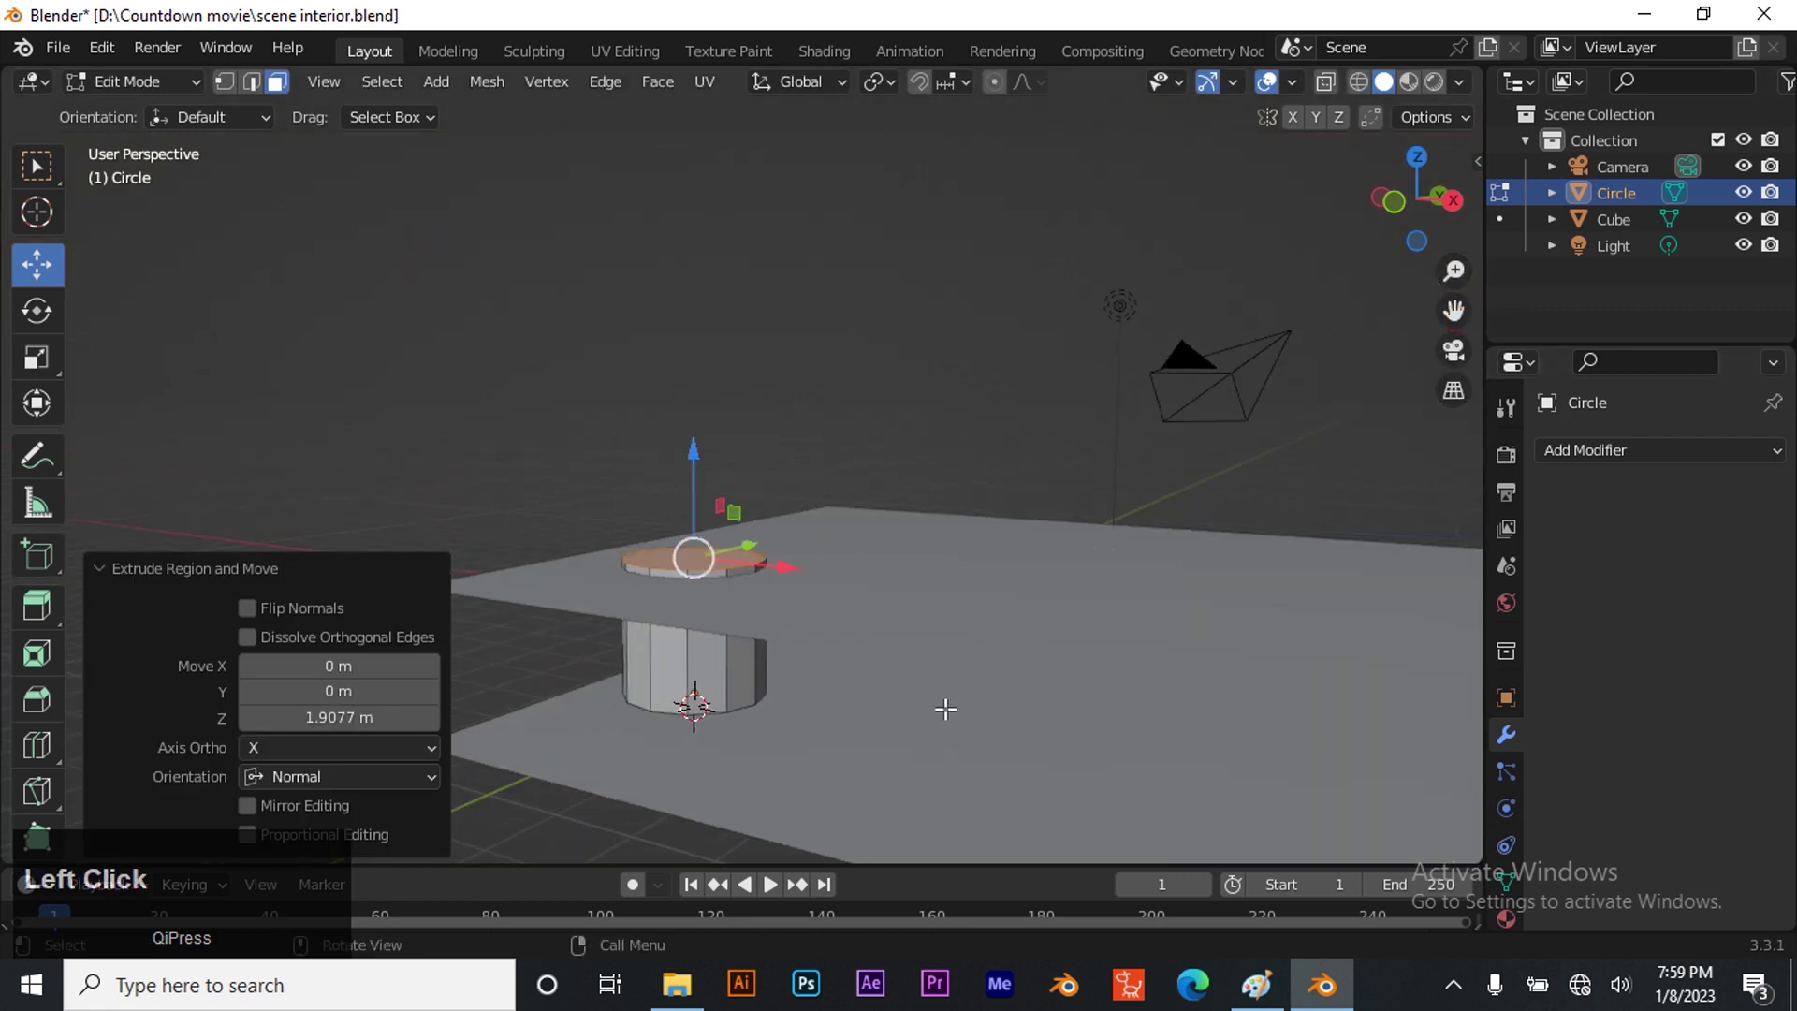
key("e")
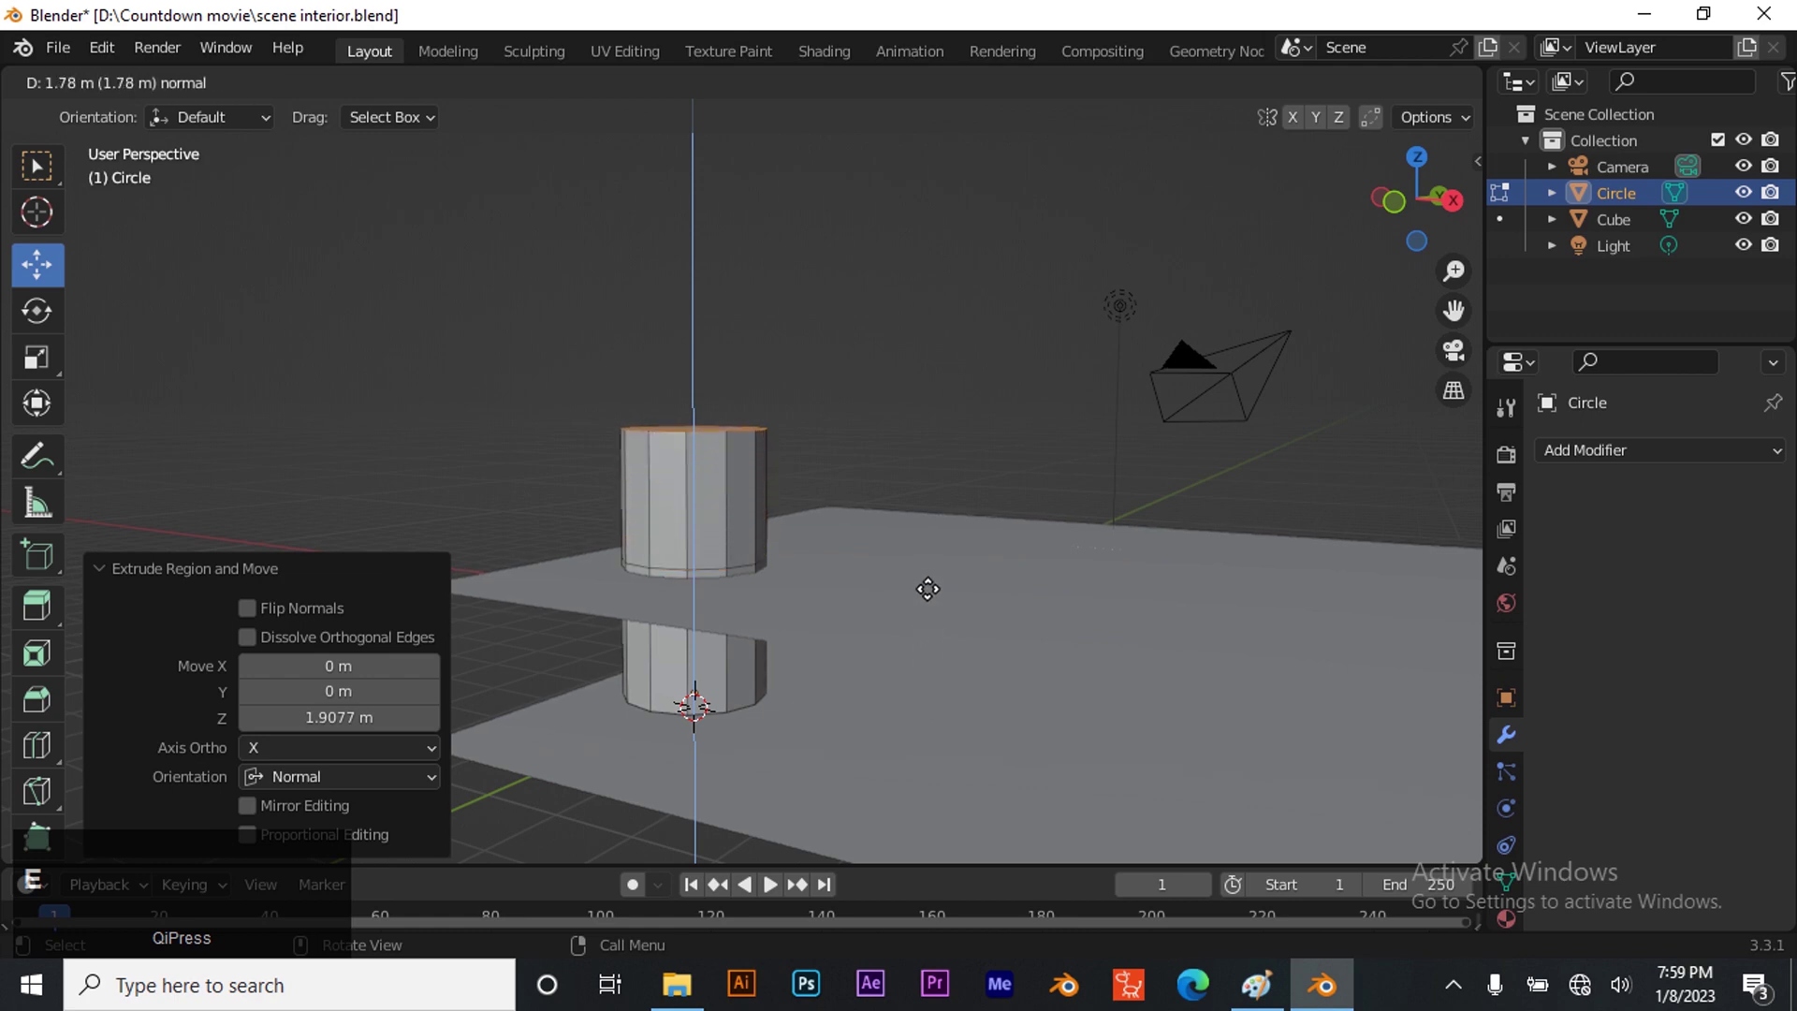
left_click(927, 595)
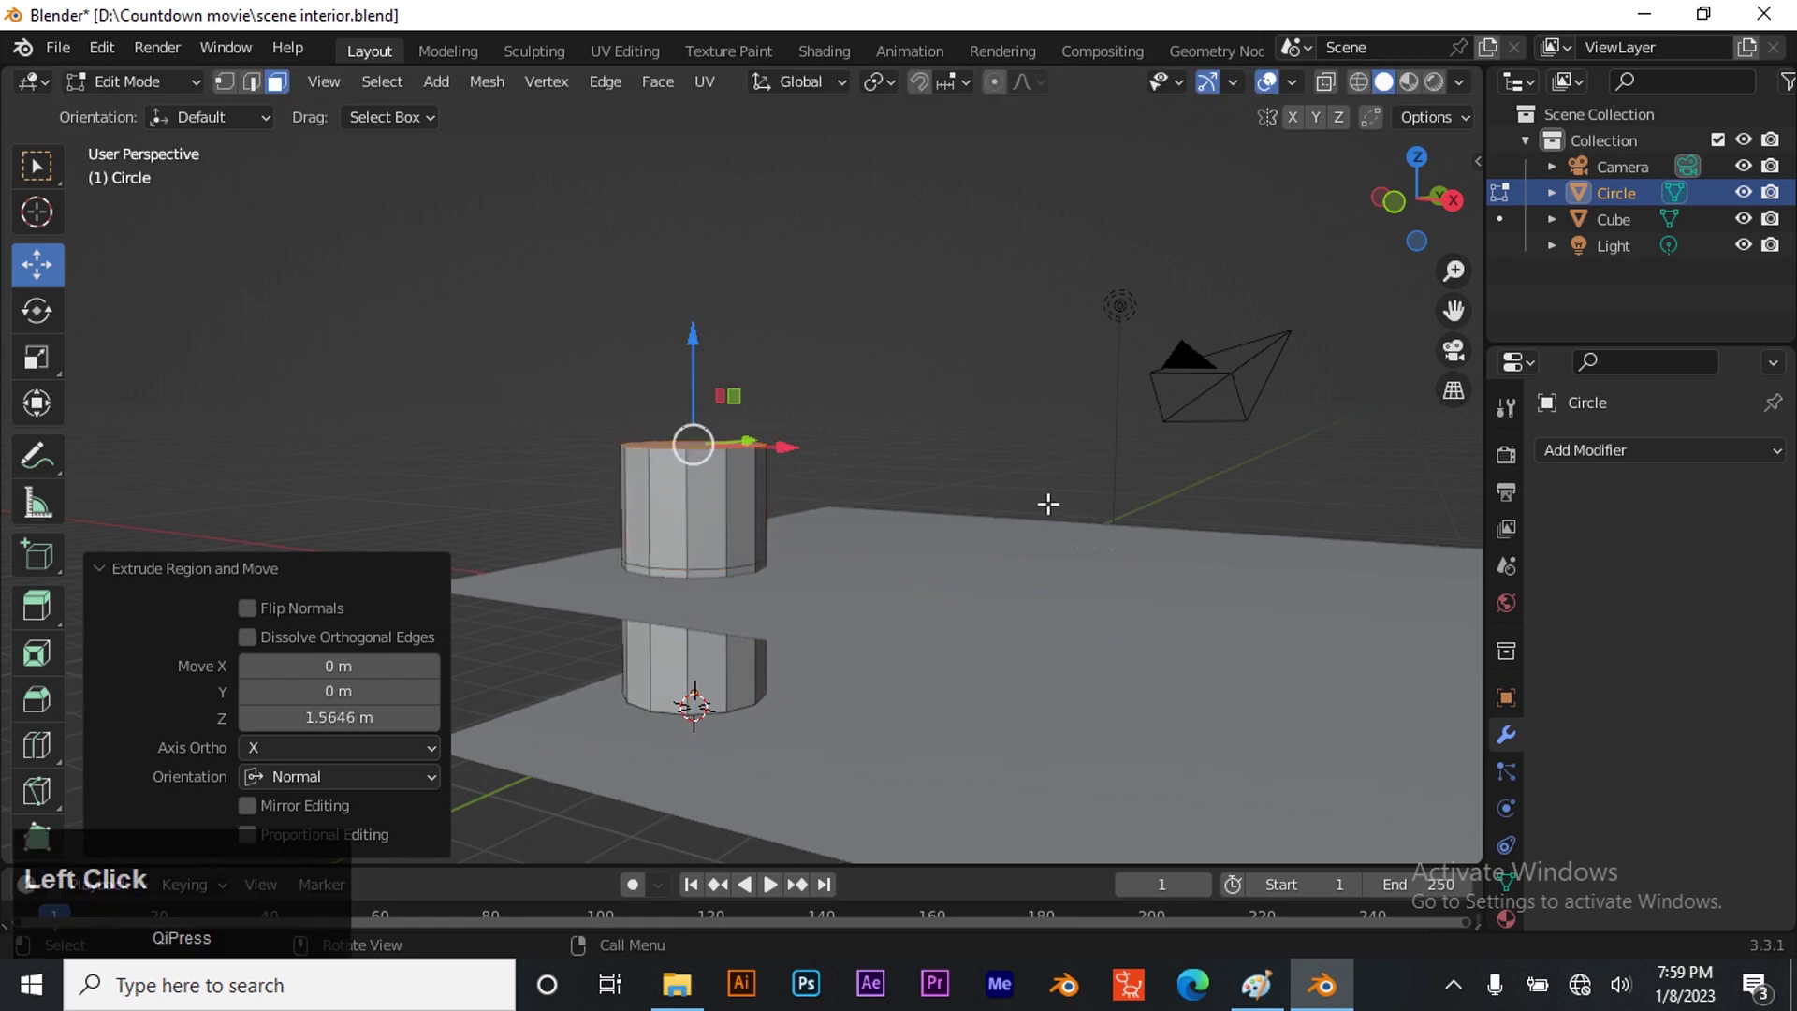
key("s")
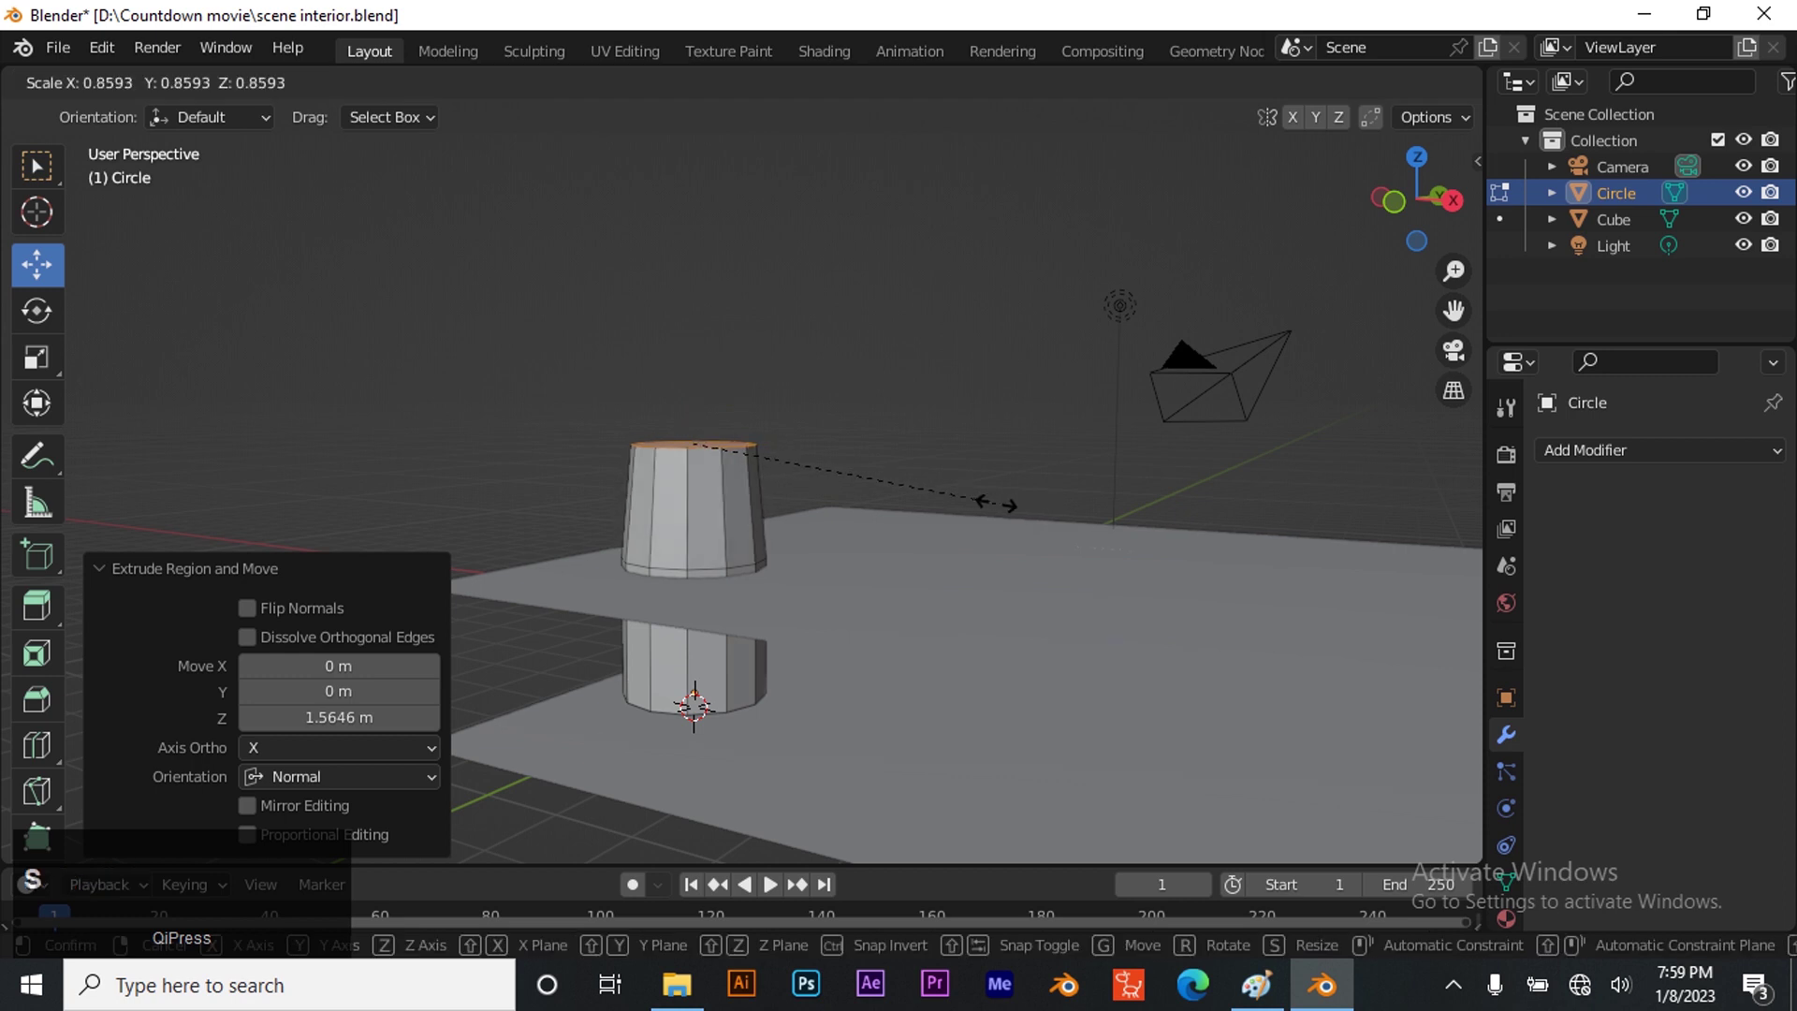
left_click(779, 465)
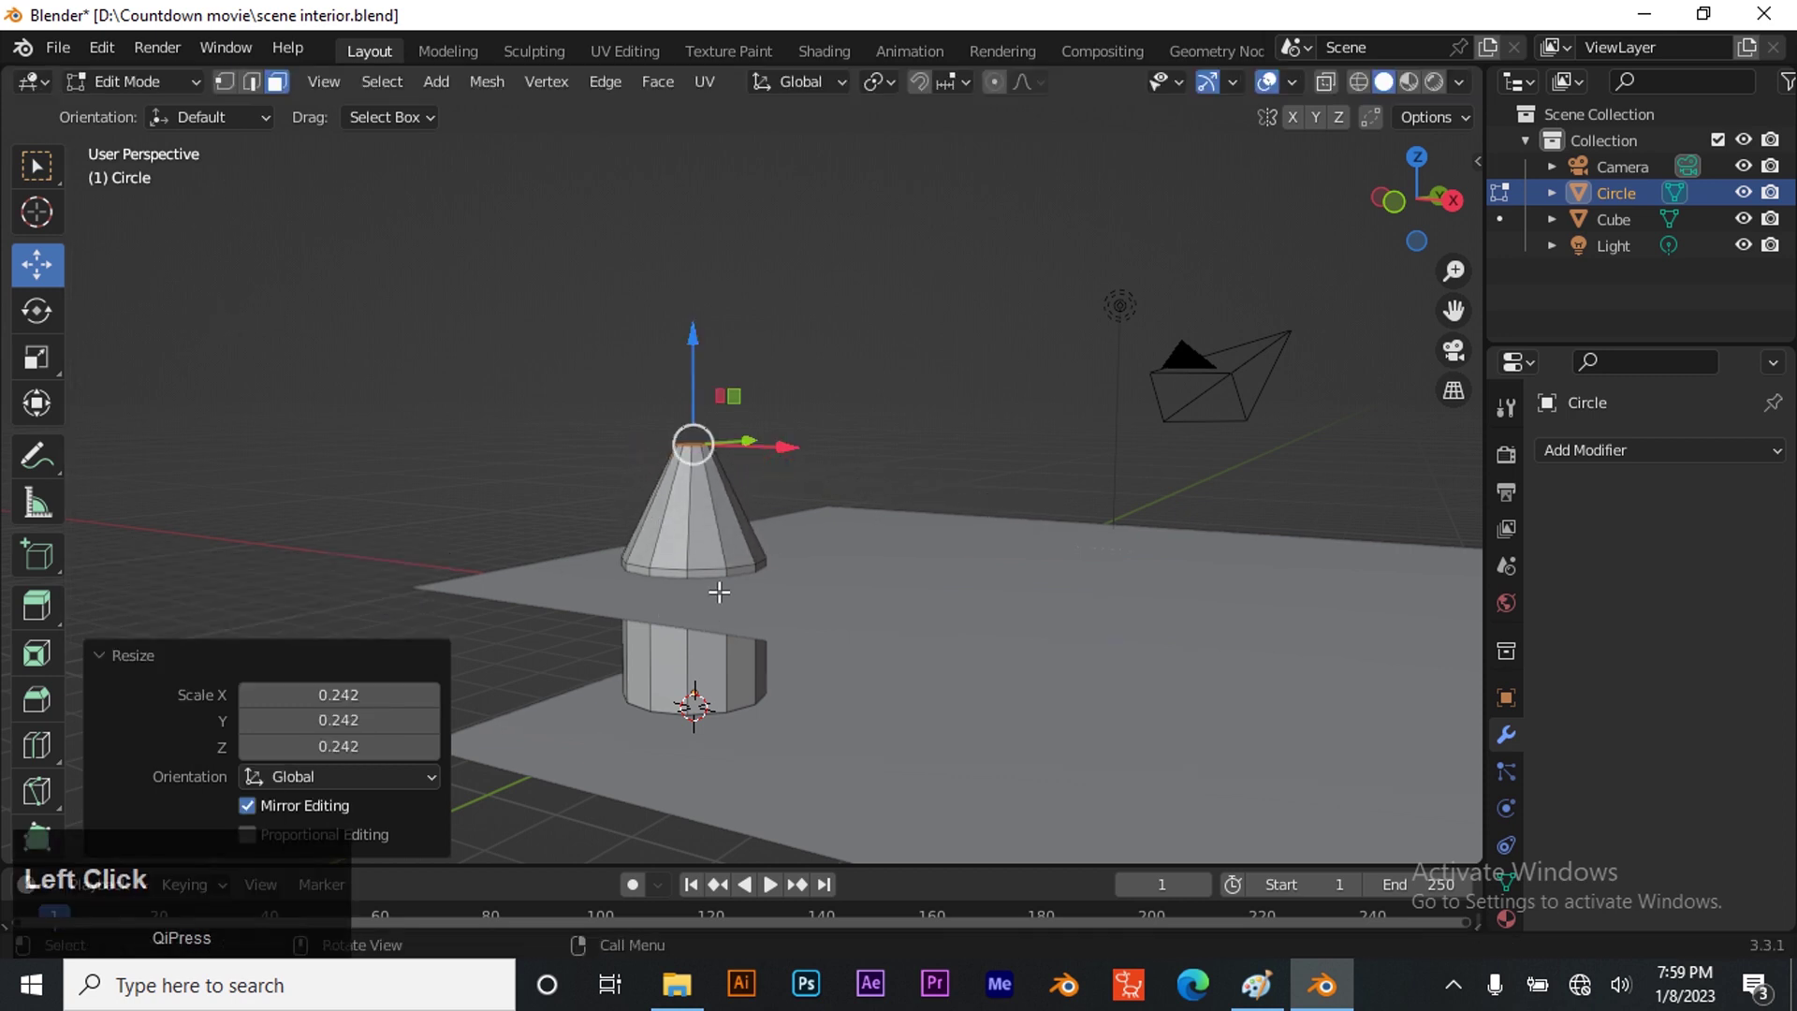
Bevel the edge loop at the cone's base about 0.317 m wide and scale the resulting band outward to about 1.215
left_click(250, 83)
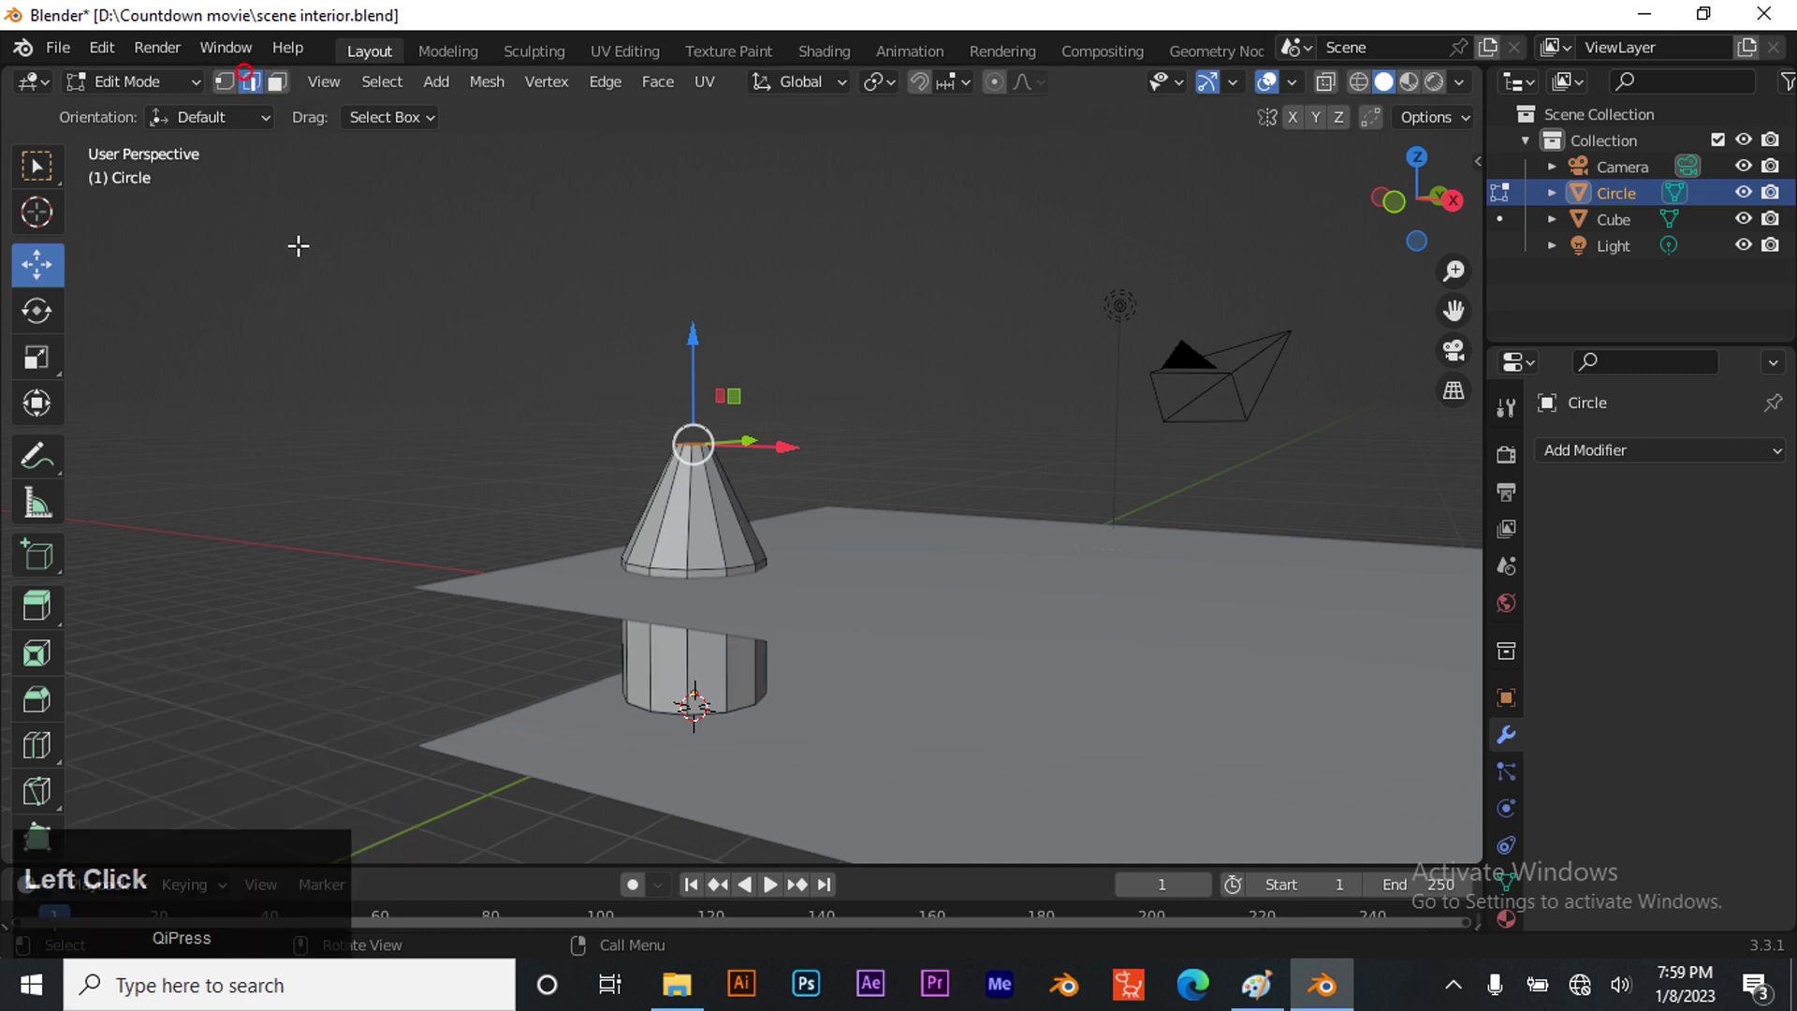
left_click(706, 571)
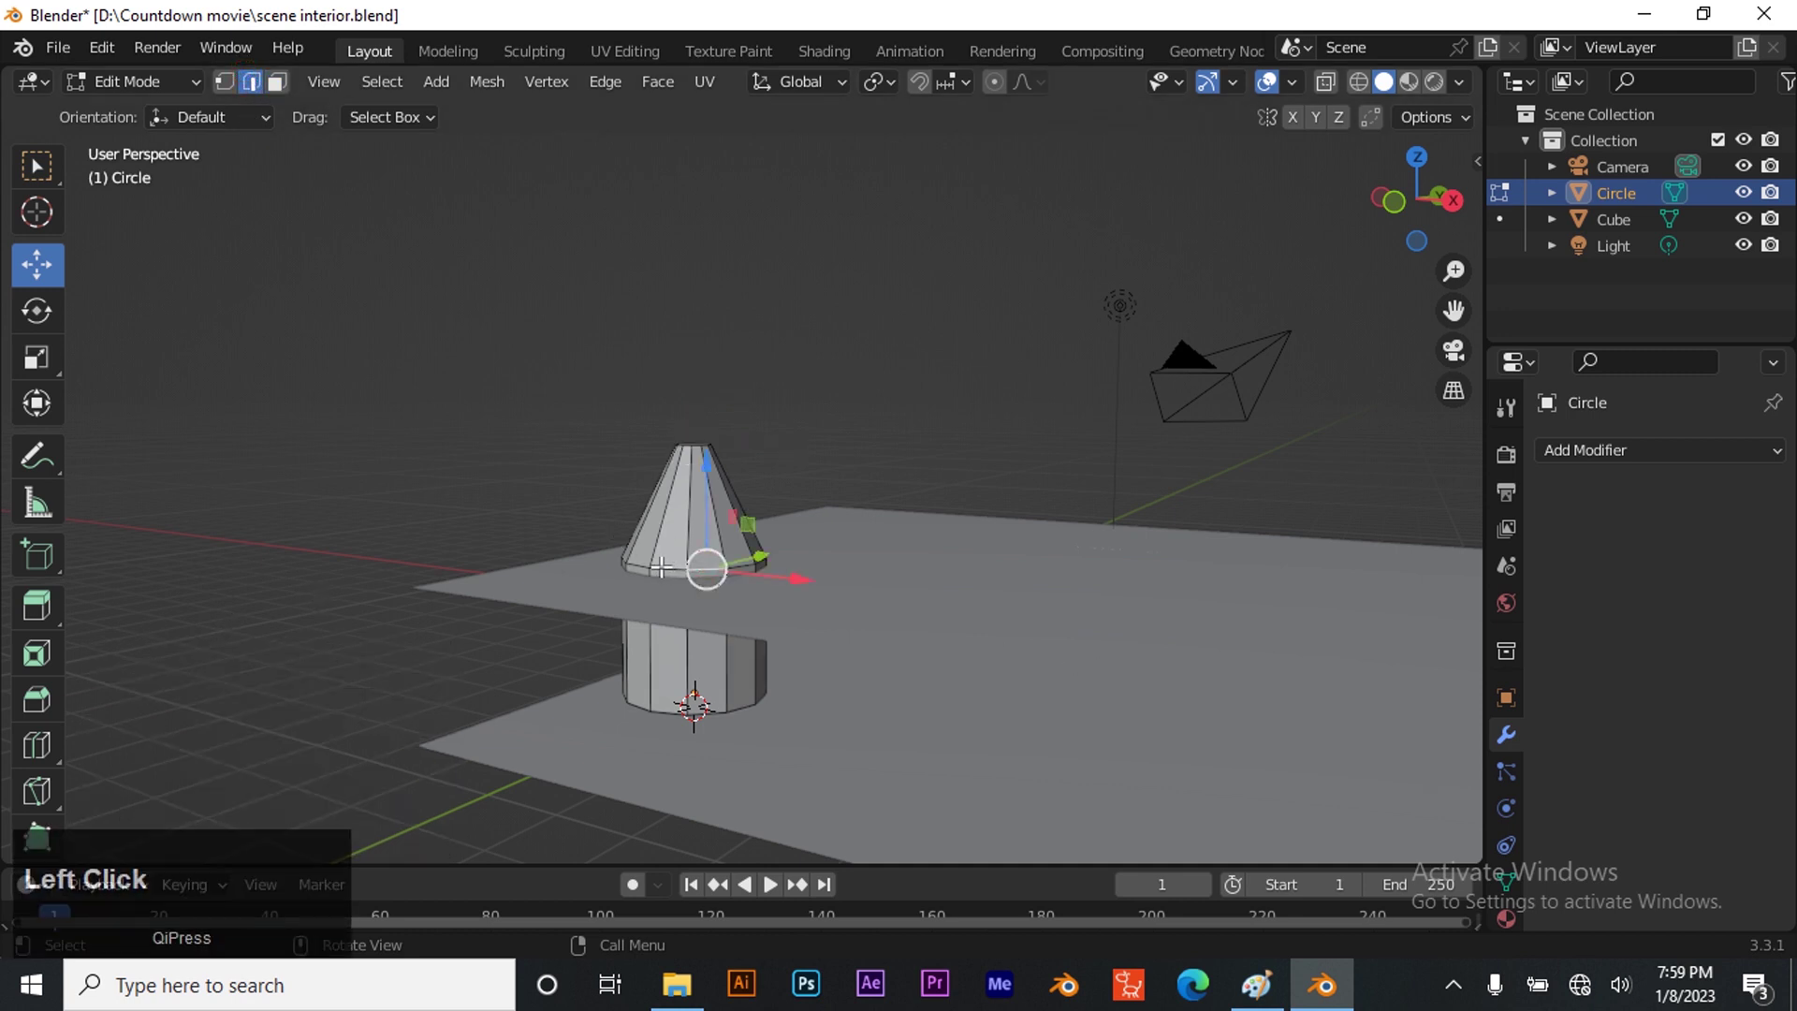
left_click(660, 568, "alt")
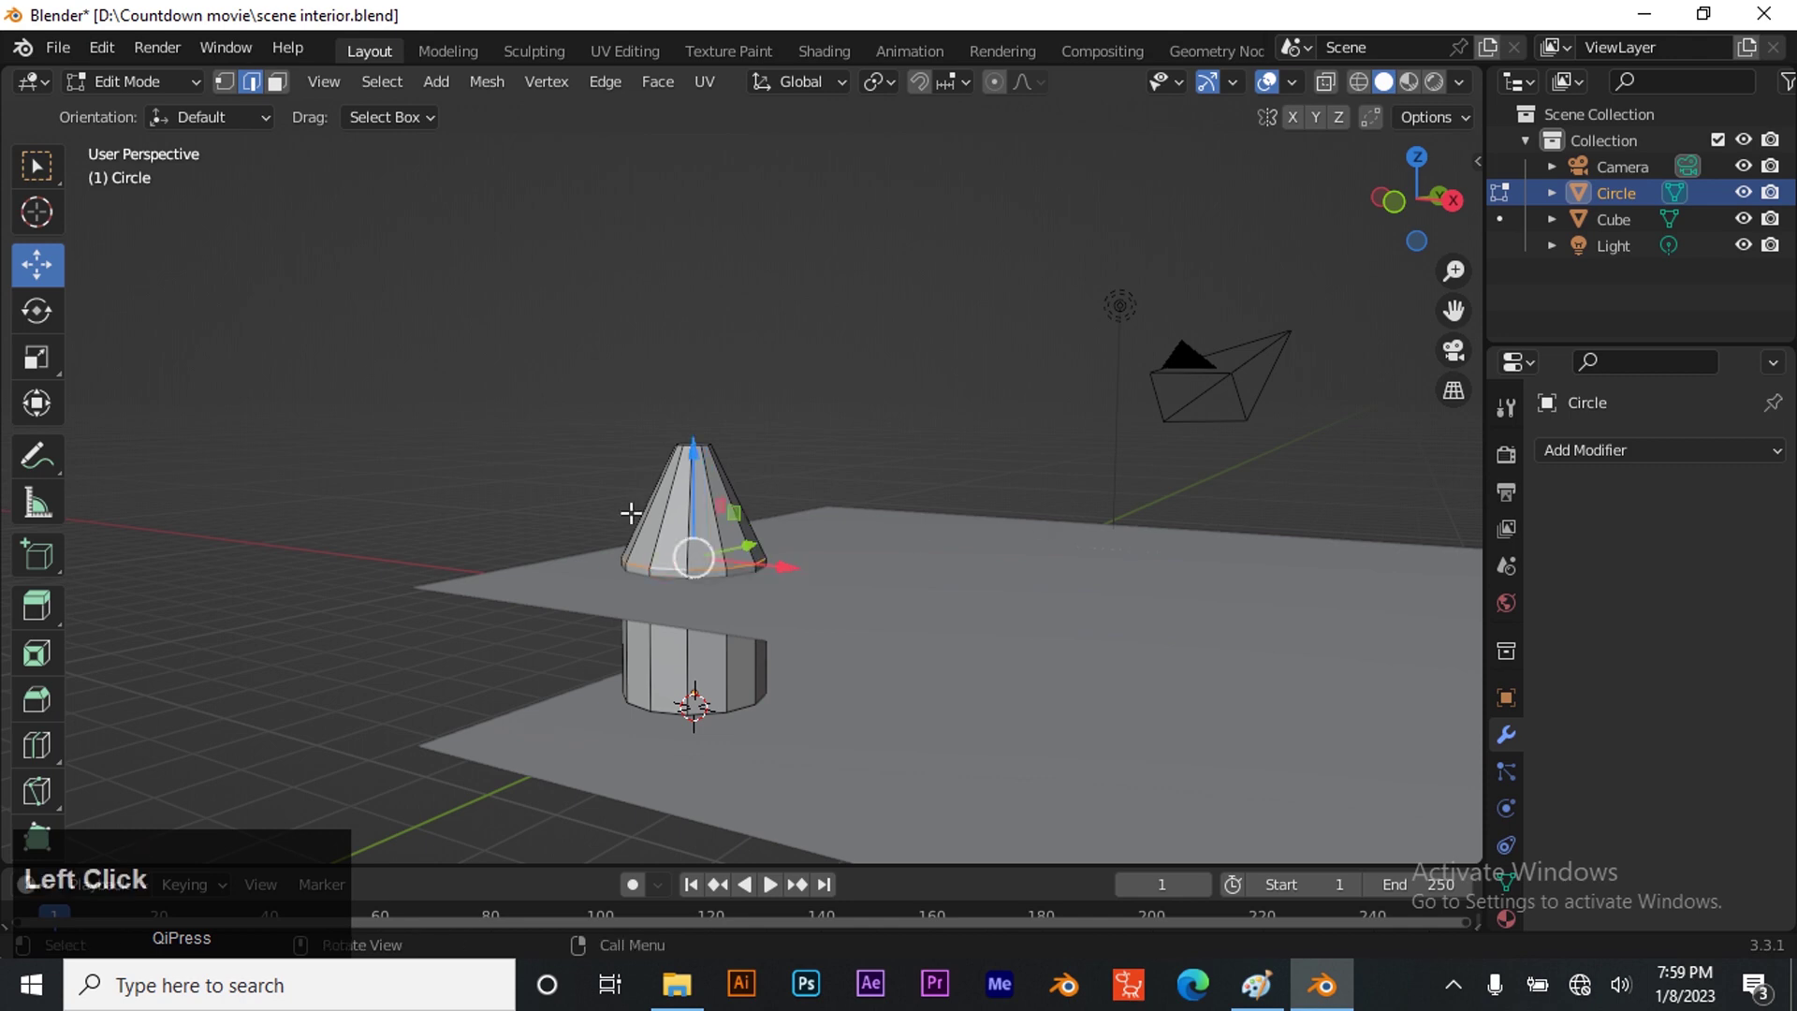
scroll(692, 574, "up", 3)
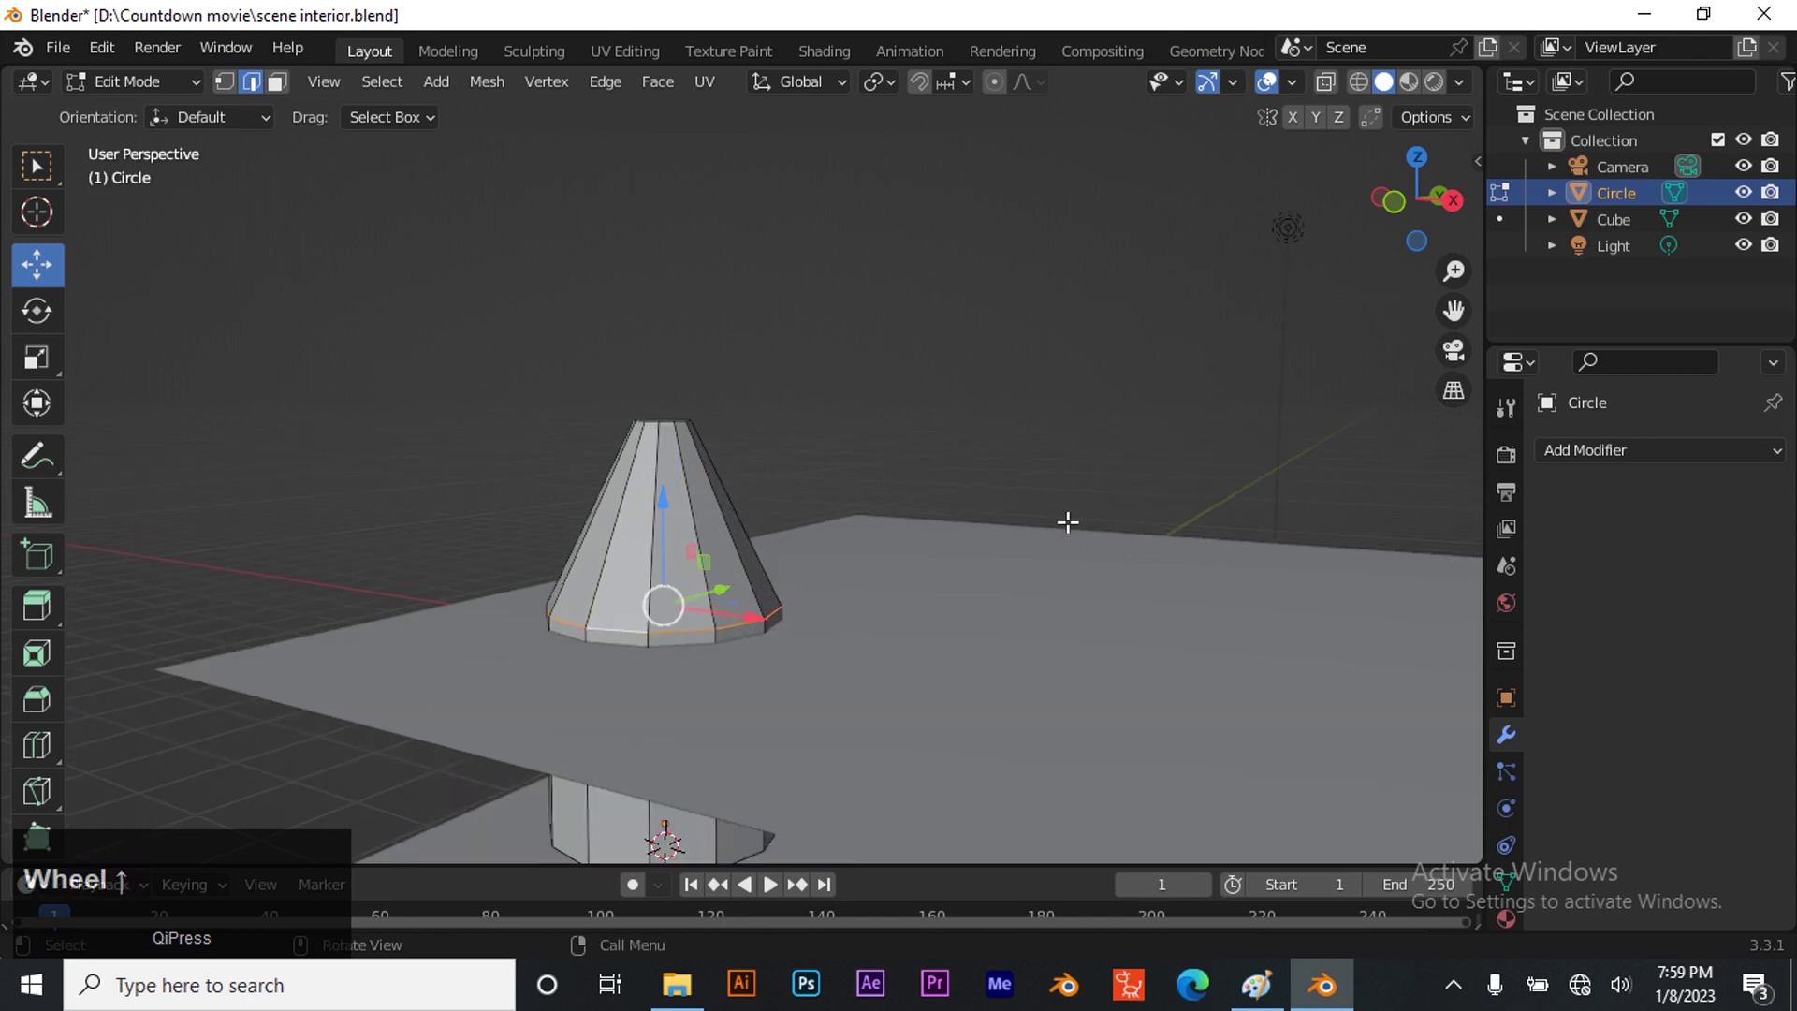
left_click_drag(1379, 200, 1592, 163)
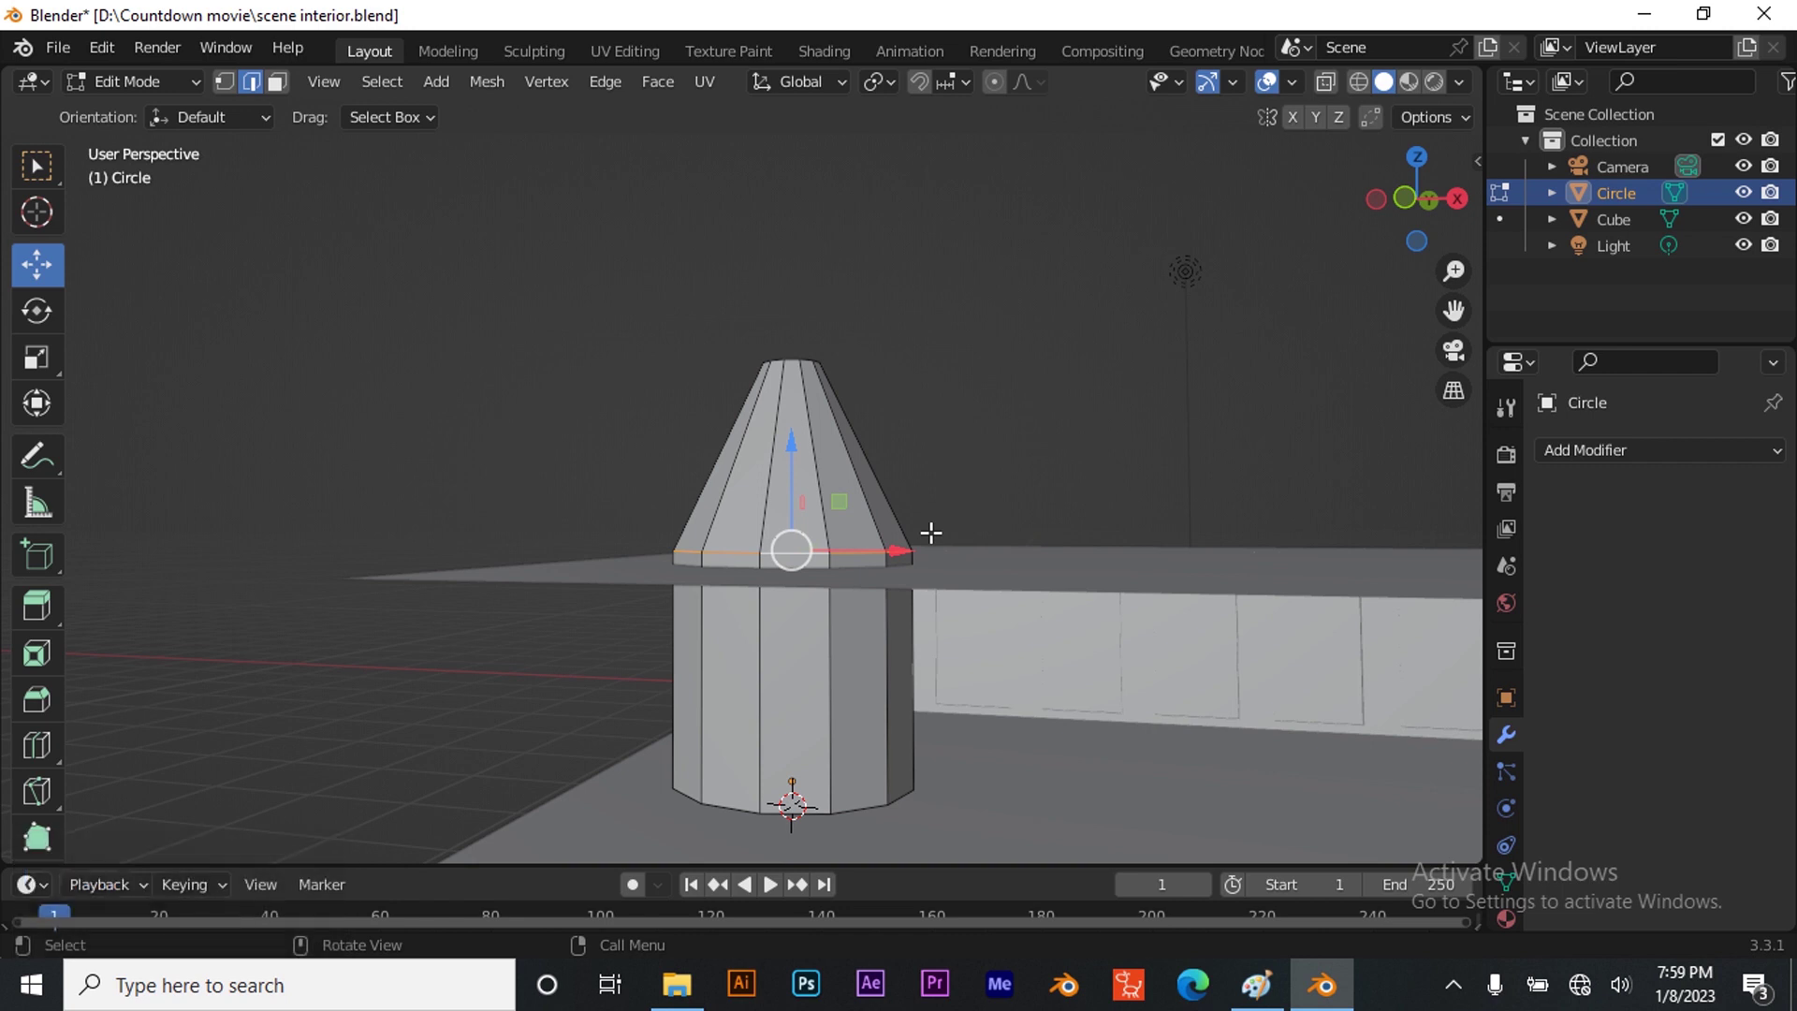
key("ctrl+b")
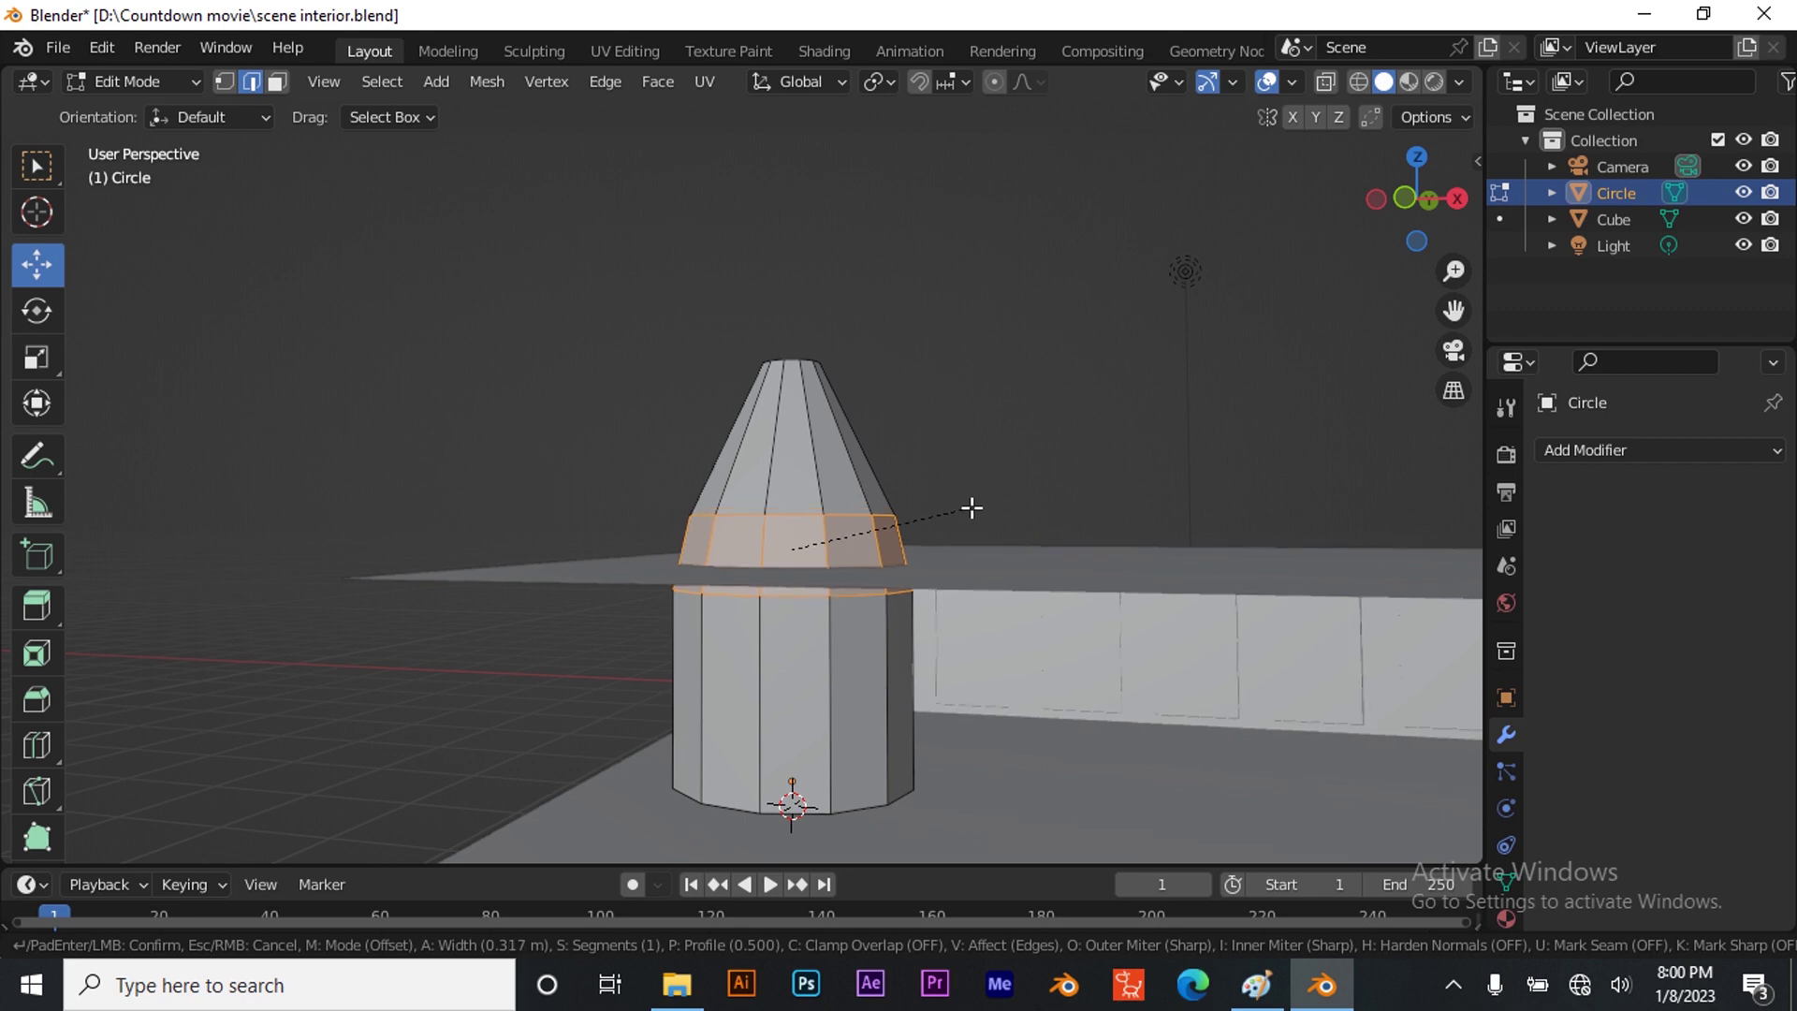
left_click(971, 507)
key("s")
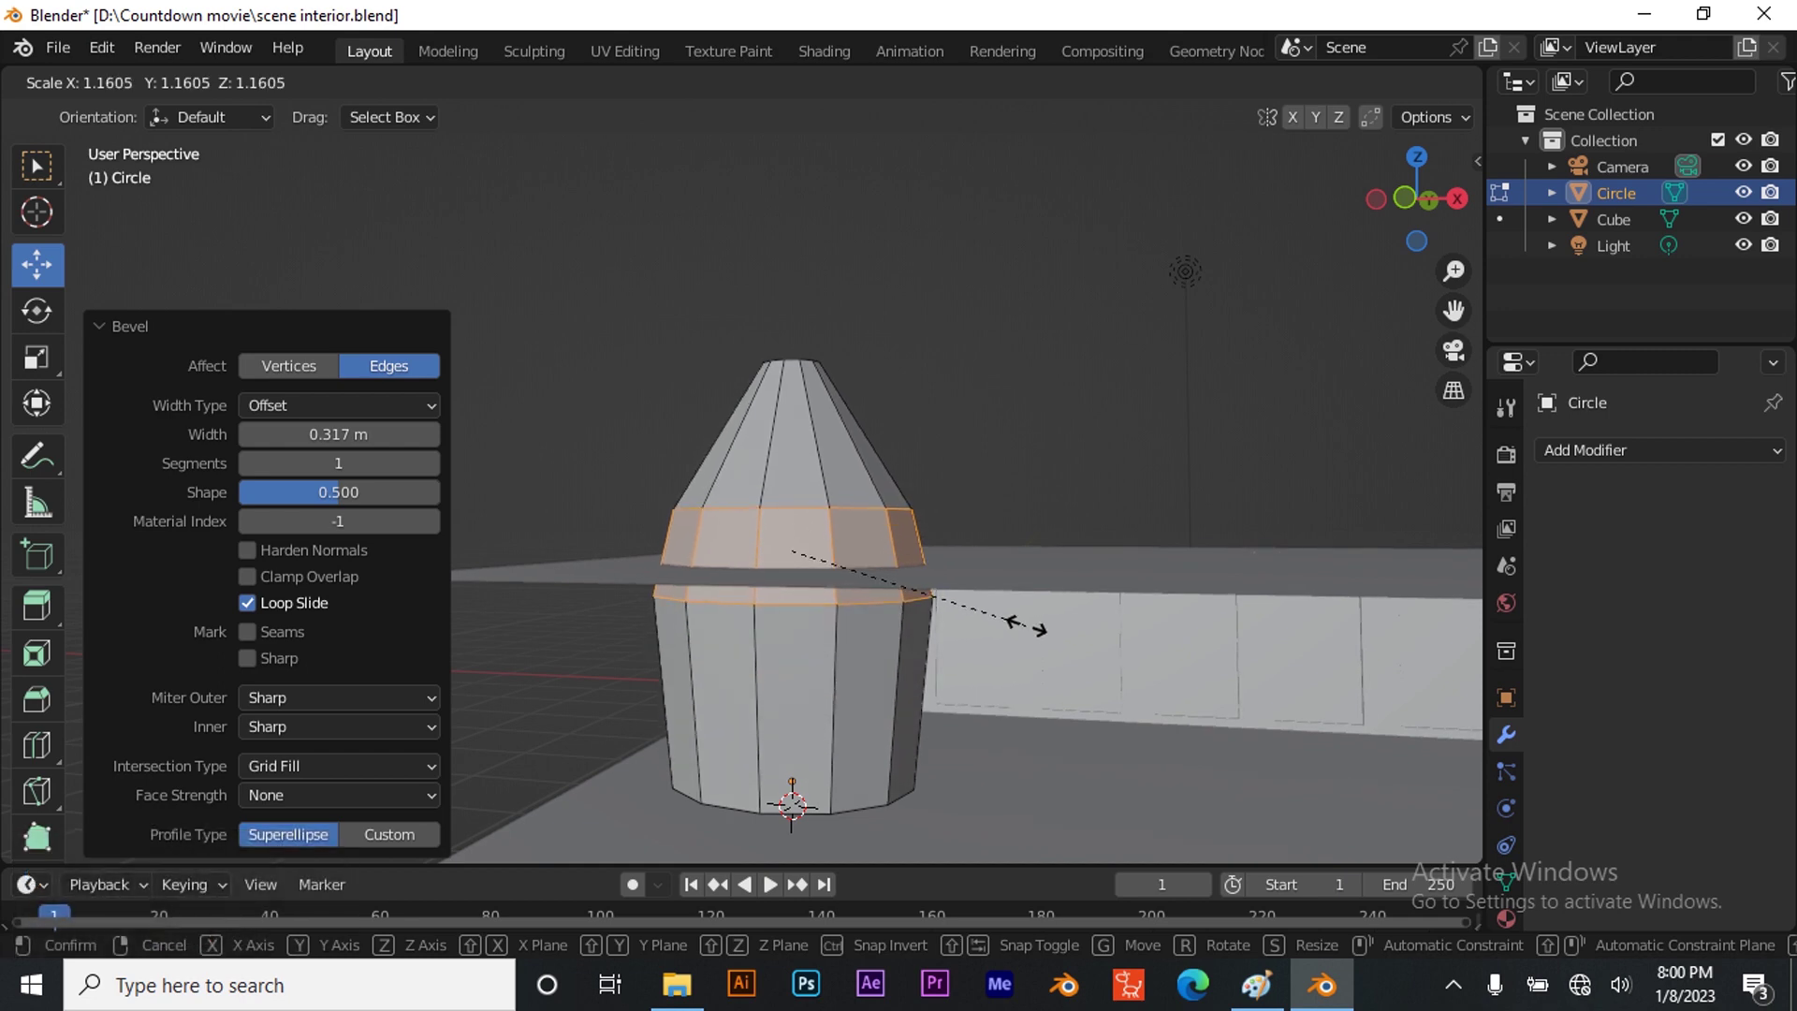
left_click(1034, 632)
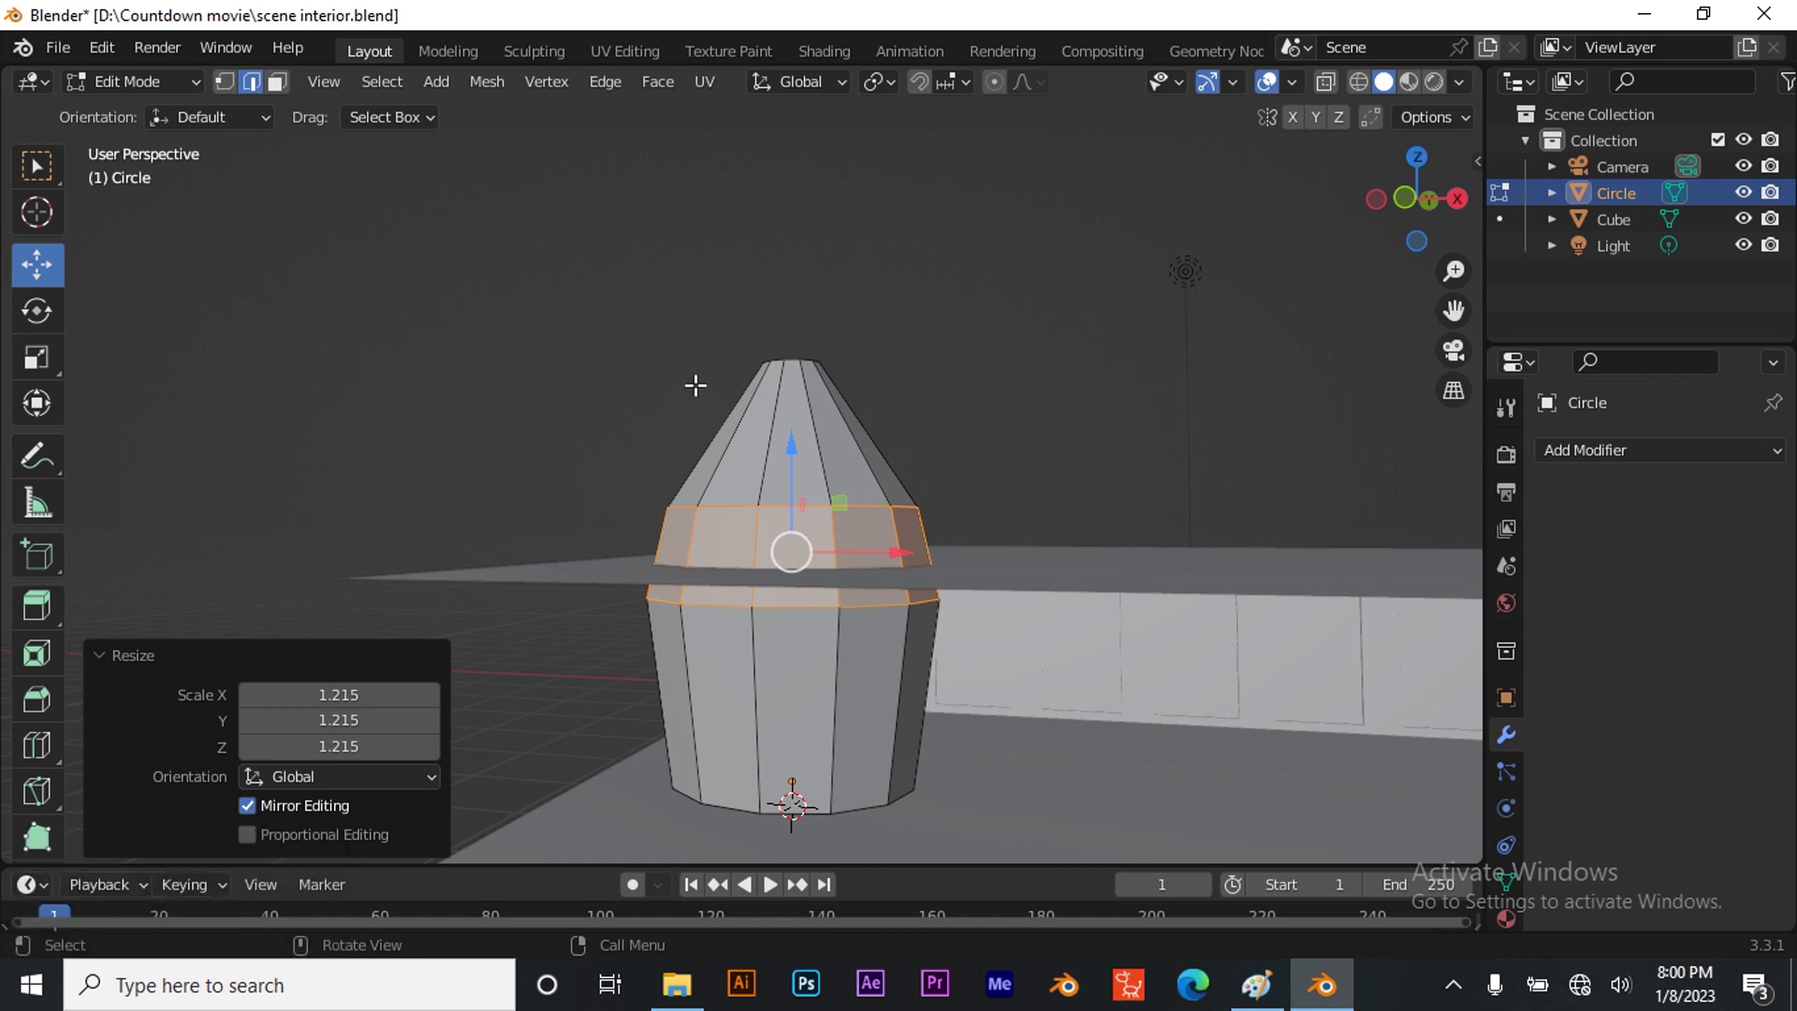
Return to Object Mode and scale the whole bottle-like object down to about 0.549
scroll(843, 660, "down", 2)
scroll(885, 681, "up", 1)
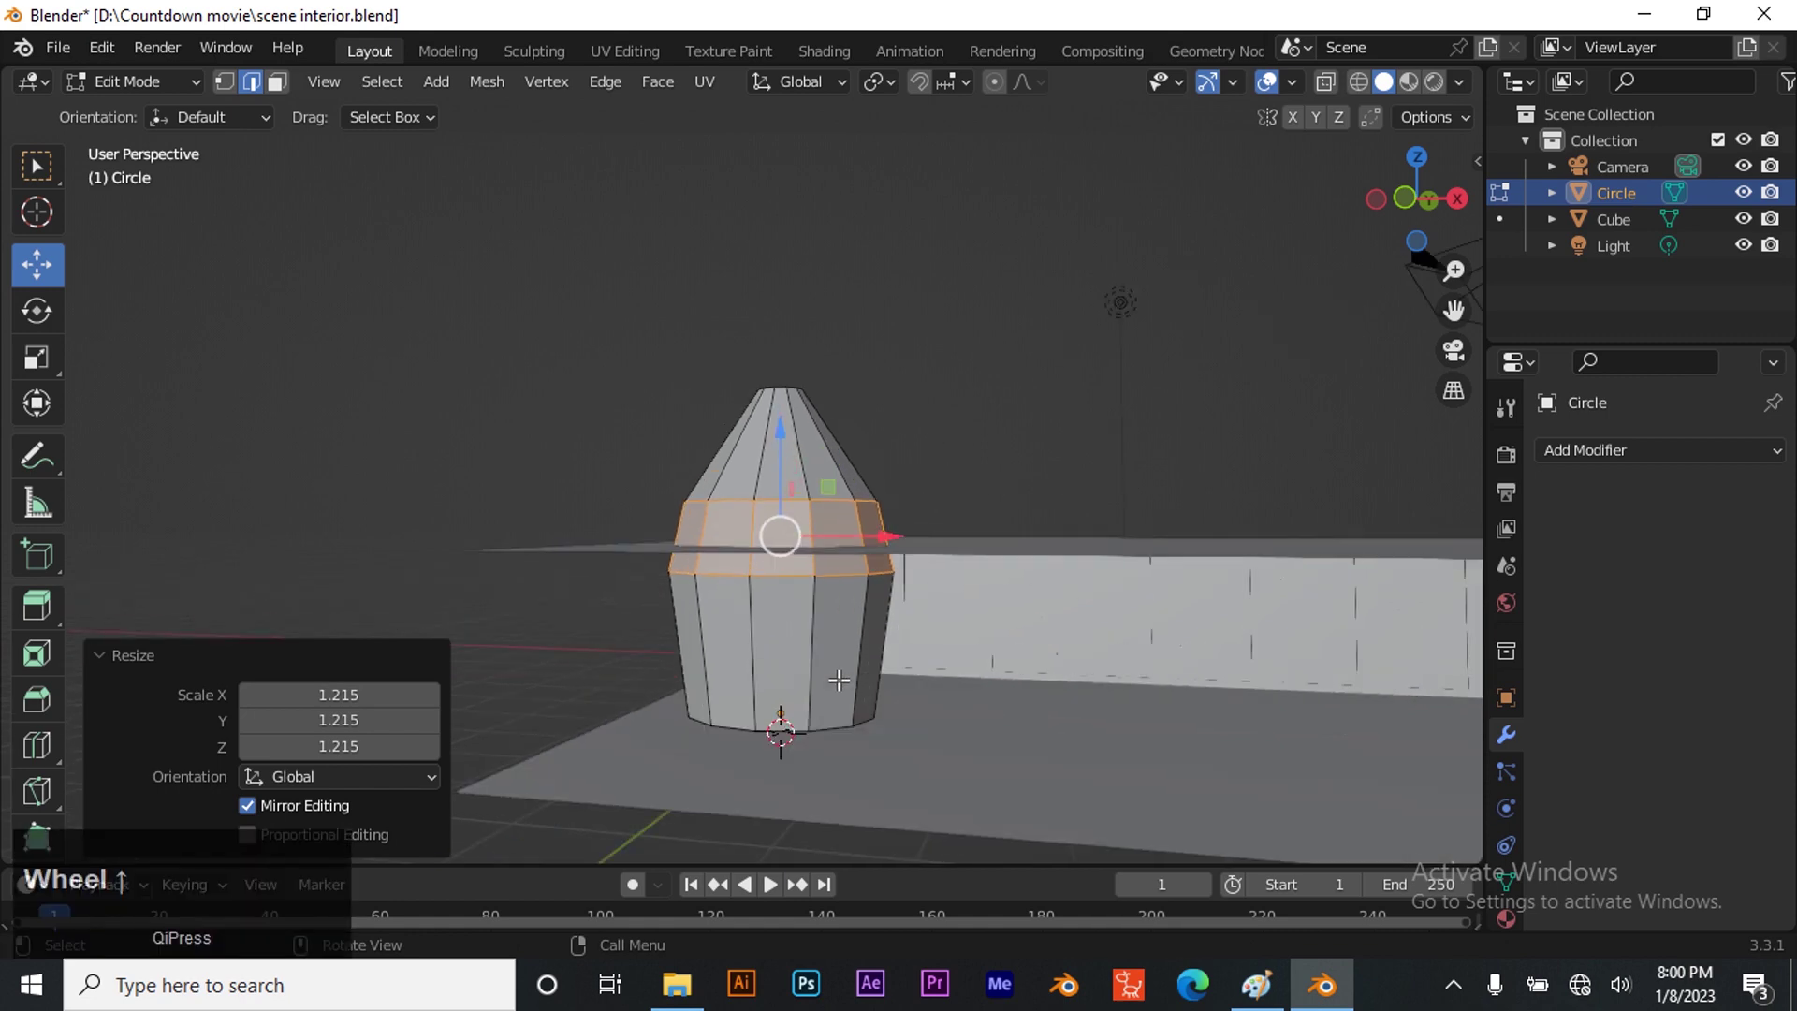
mouse_move(1412, 194)
left_mouse_down()
mouse_move(1410, 225)
mouse_move(1402, 194)
left_mouse_up()
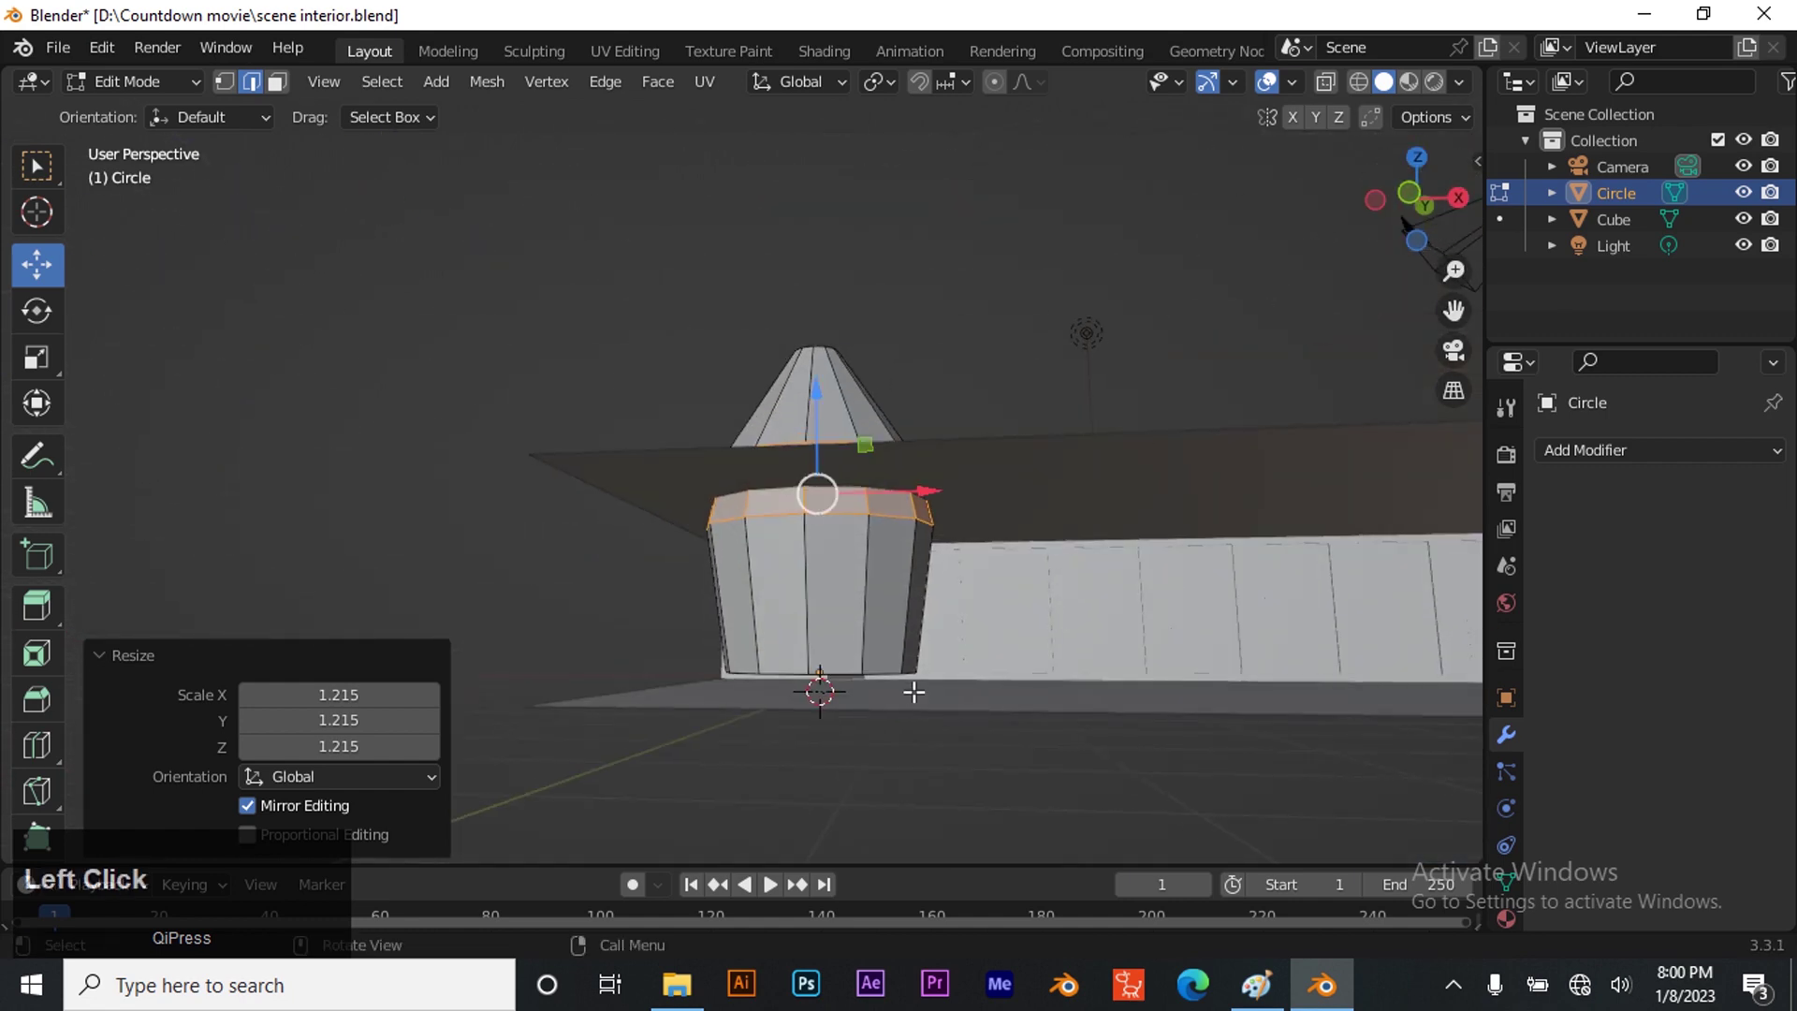
scroll(909, 688, "down", 1)
key("Caps_Lock")
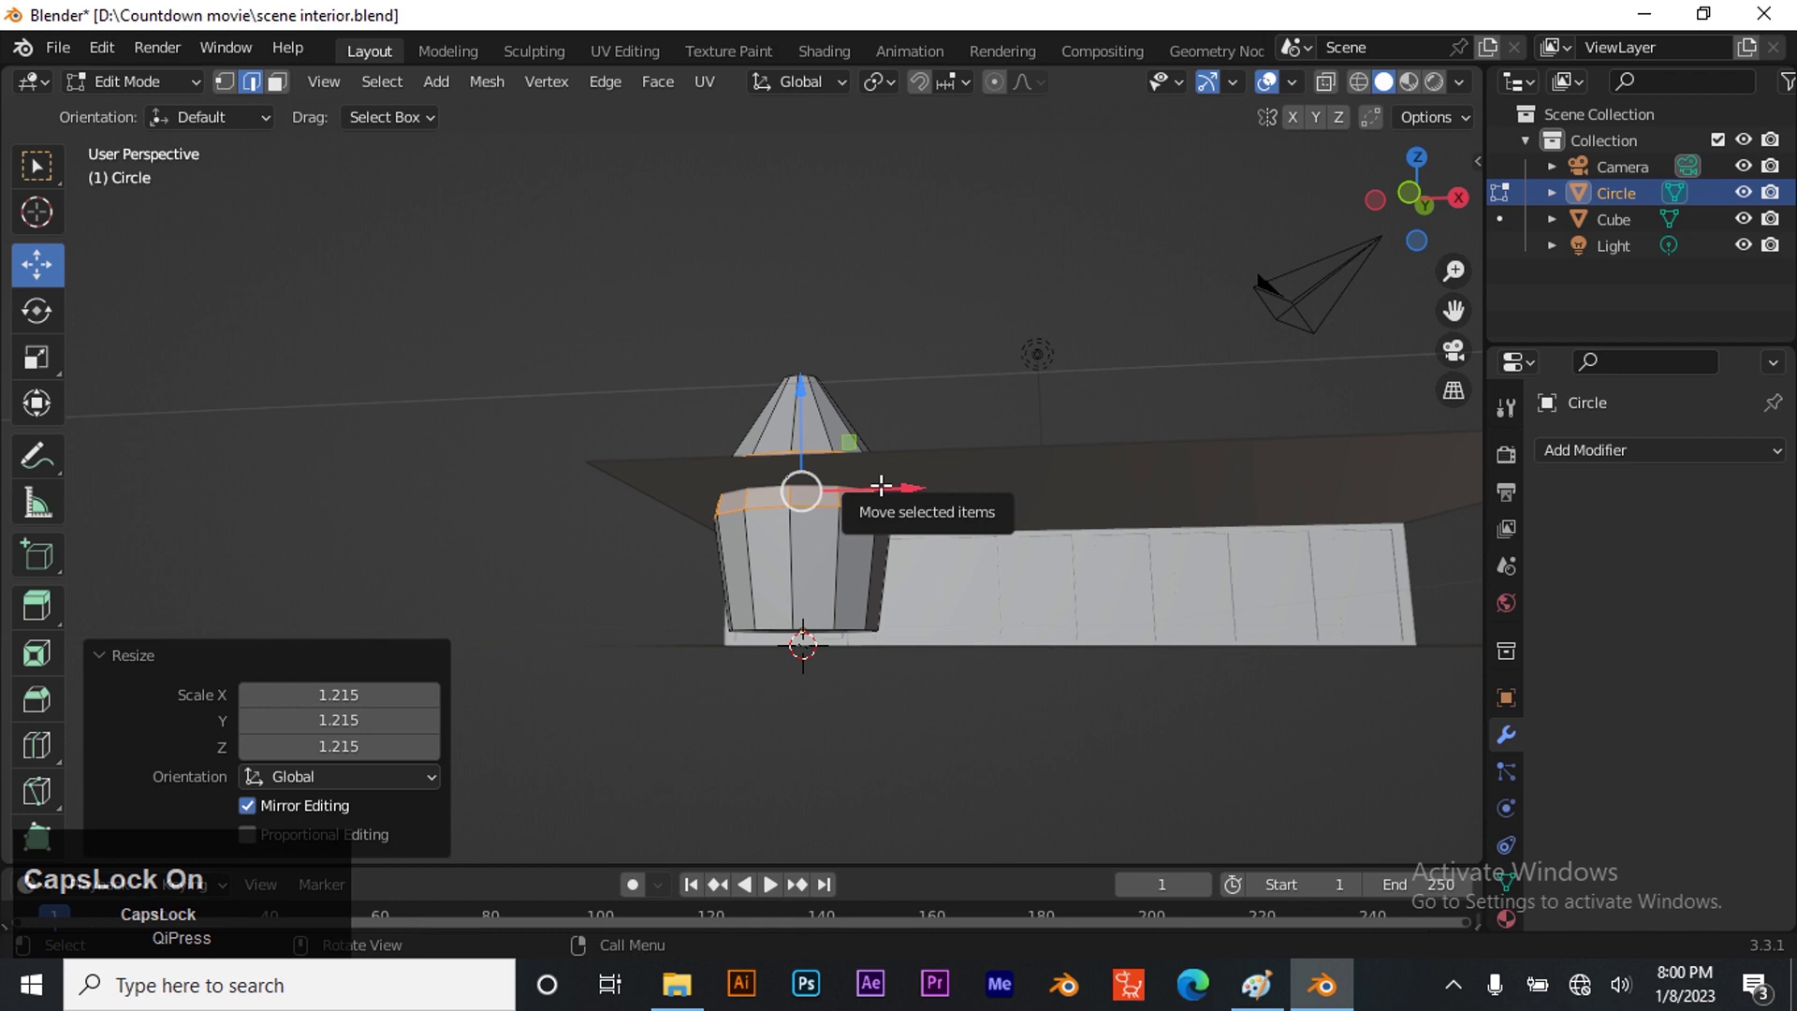
key("Tab")
scroll(890, 487, "up", 1)
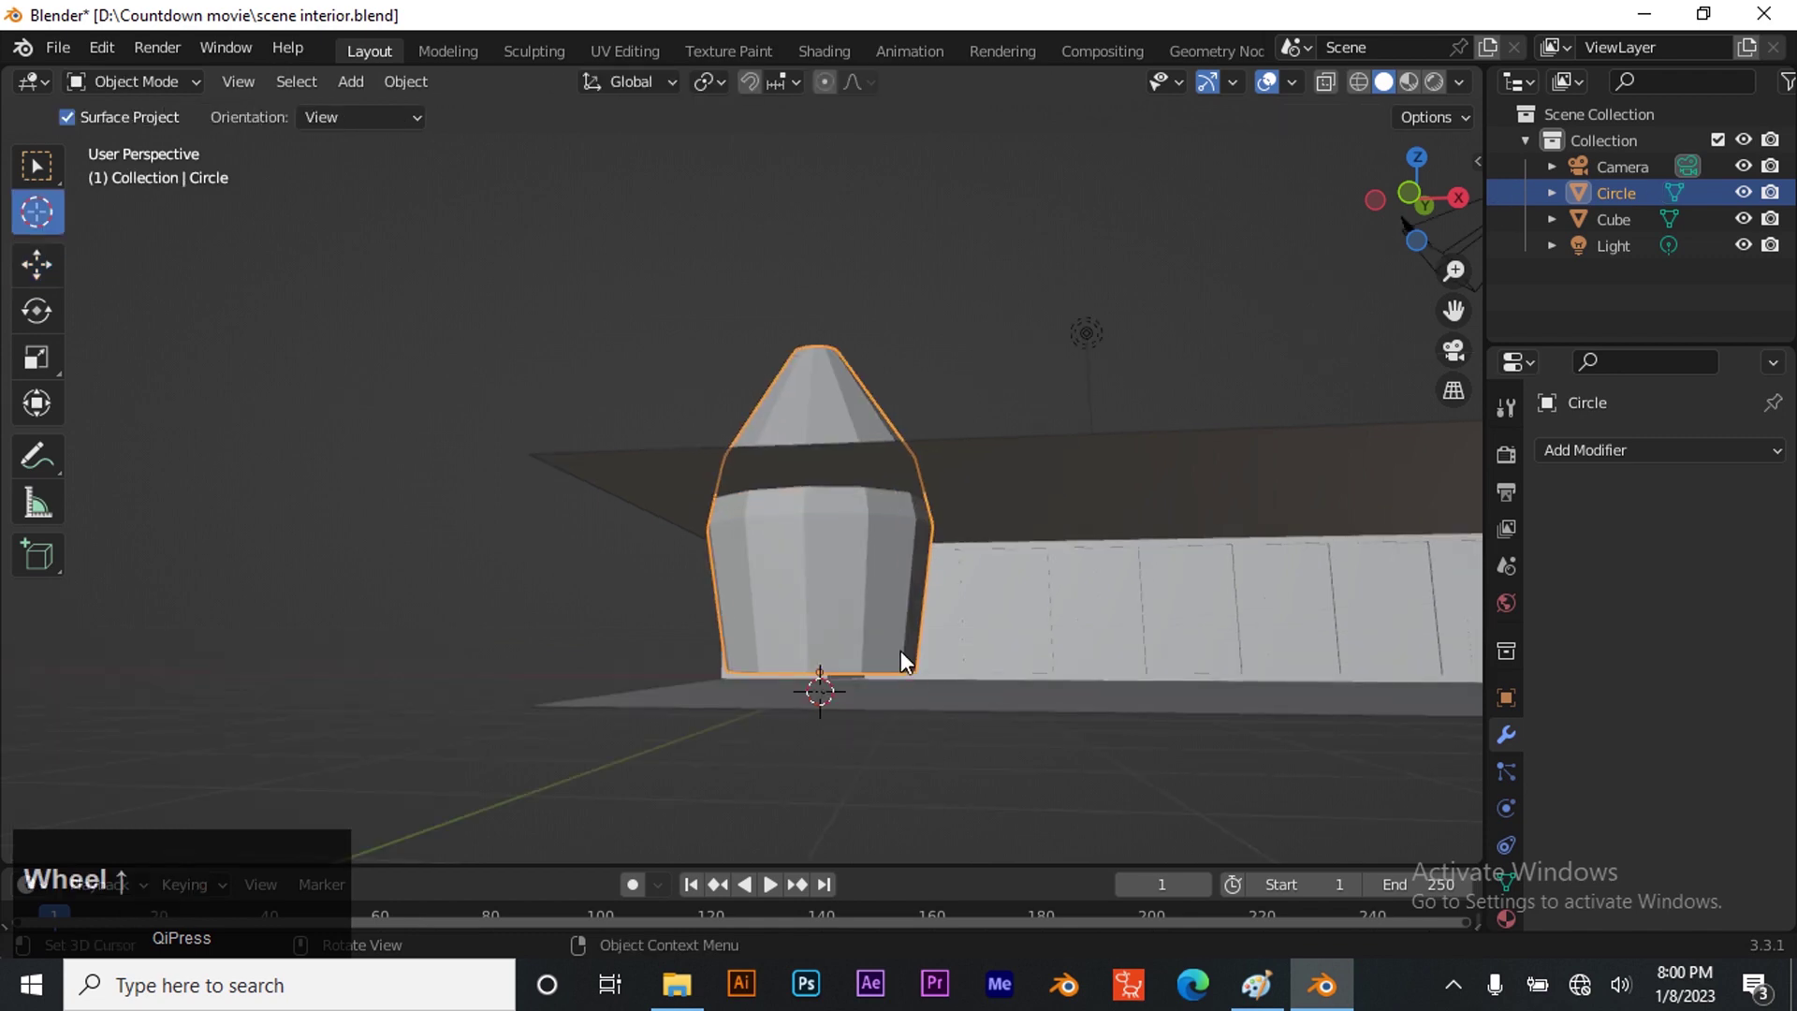
scroll(901, 651, "up", 1)
key("s")
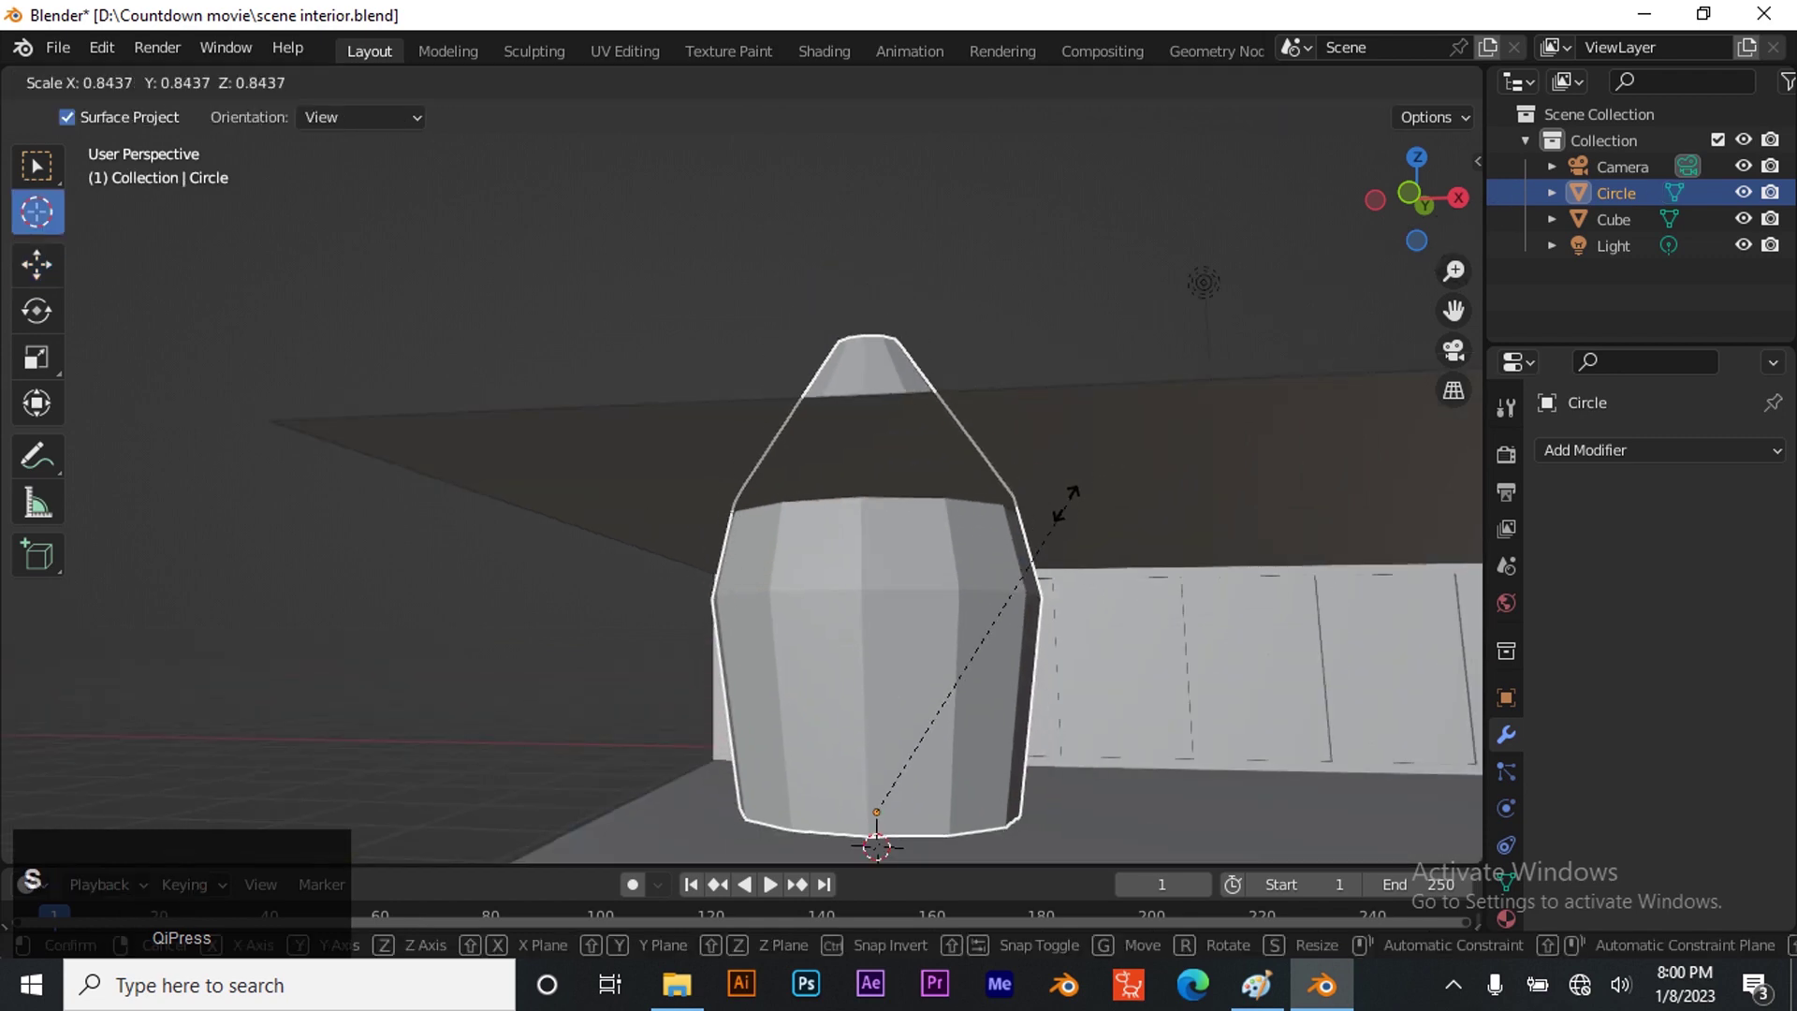
left_click(1000, 604)
Move the whole bottle-like object up about 0.499 m along the global Z axis
left_click_drag(1413, 206, 1376, 230)
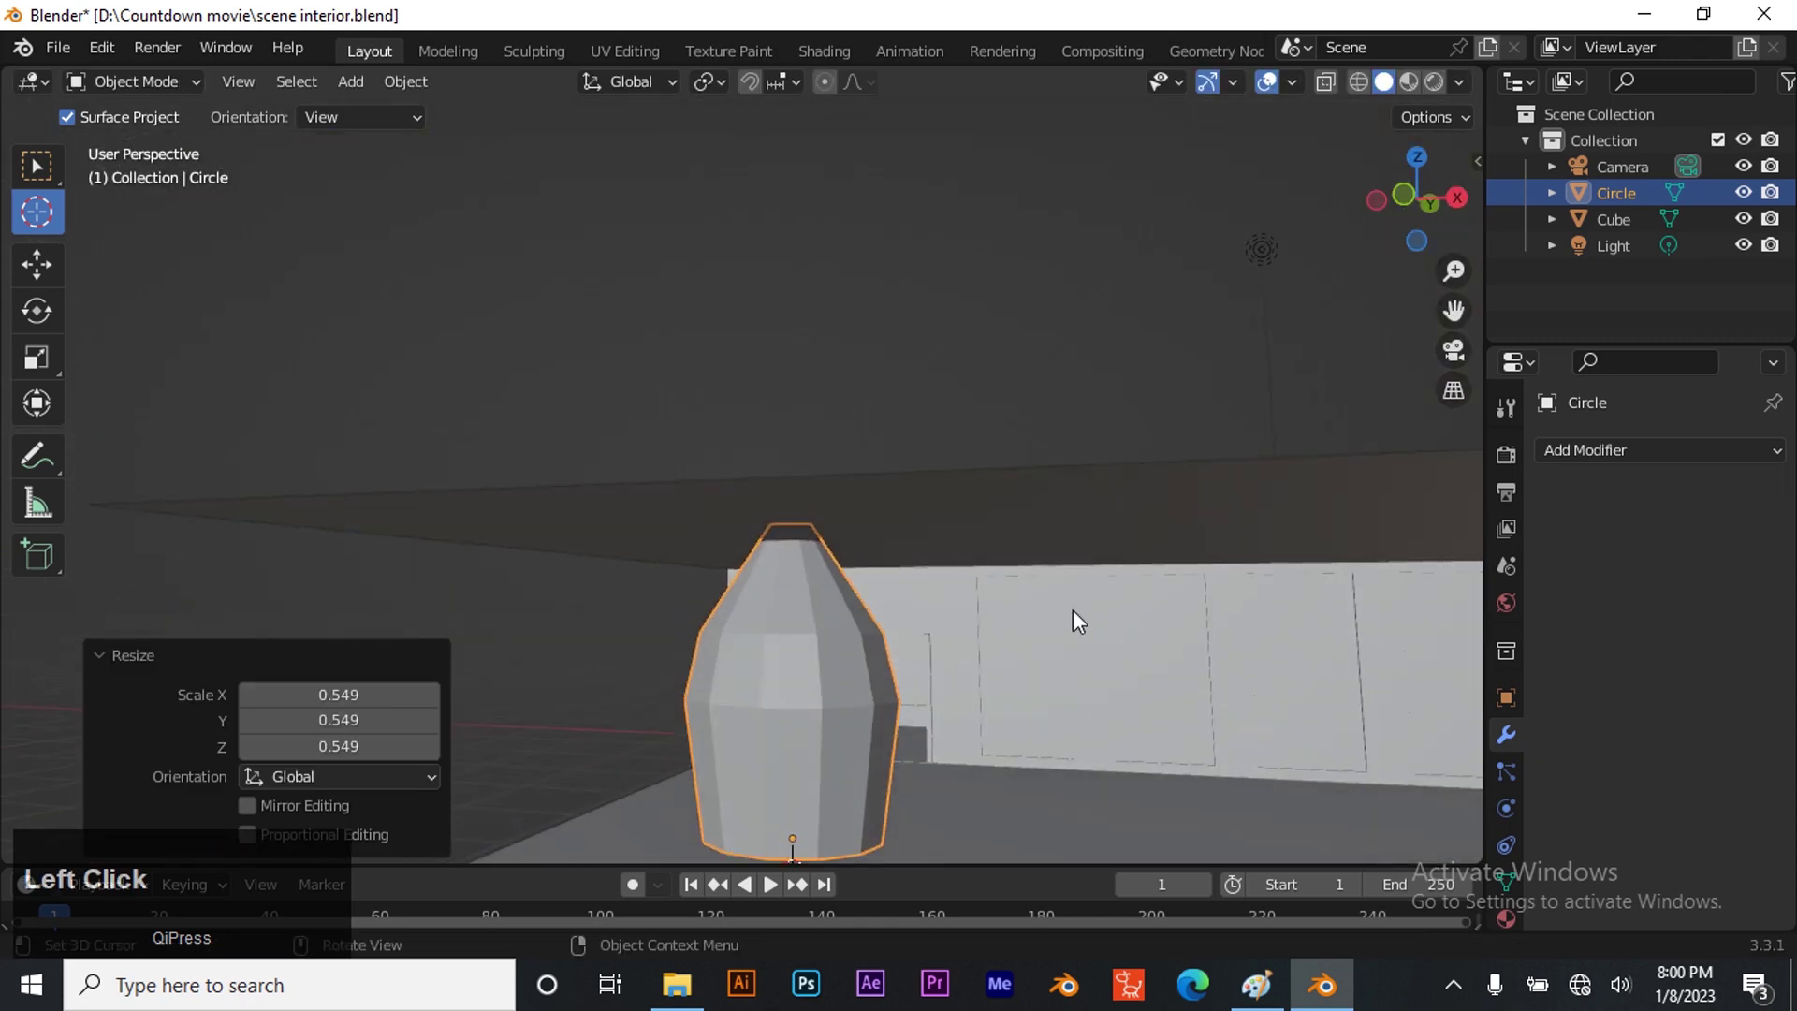
key("g")
key("z")
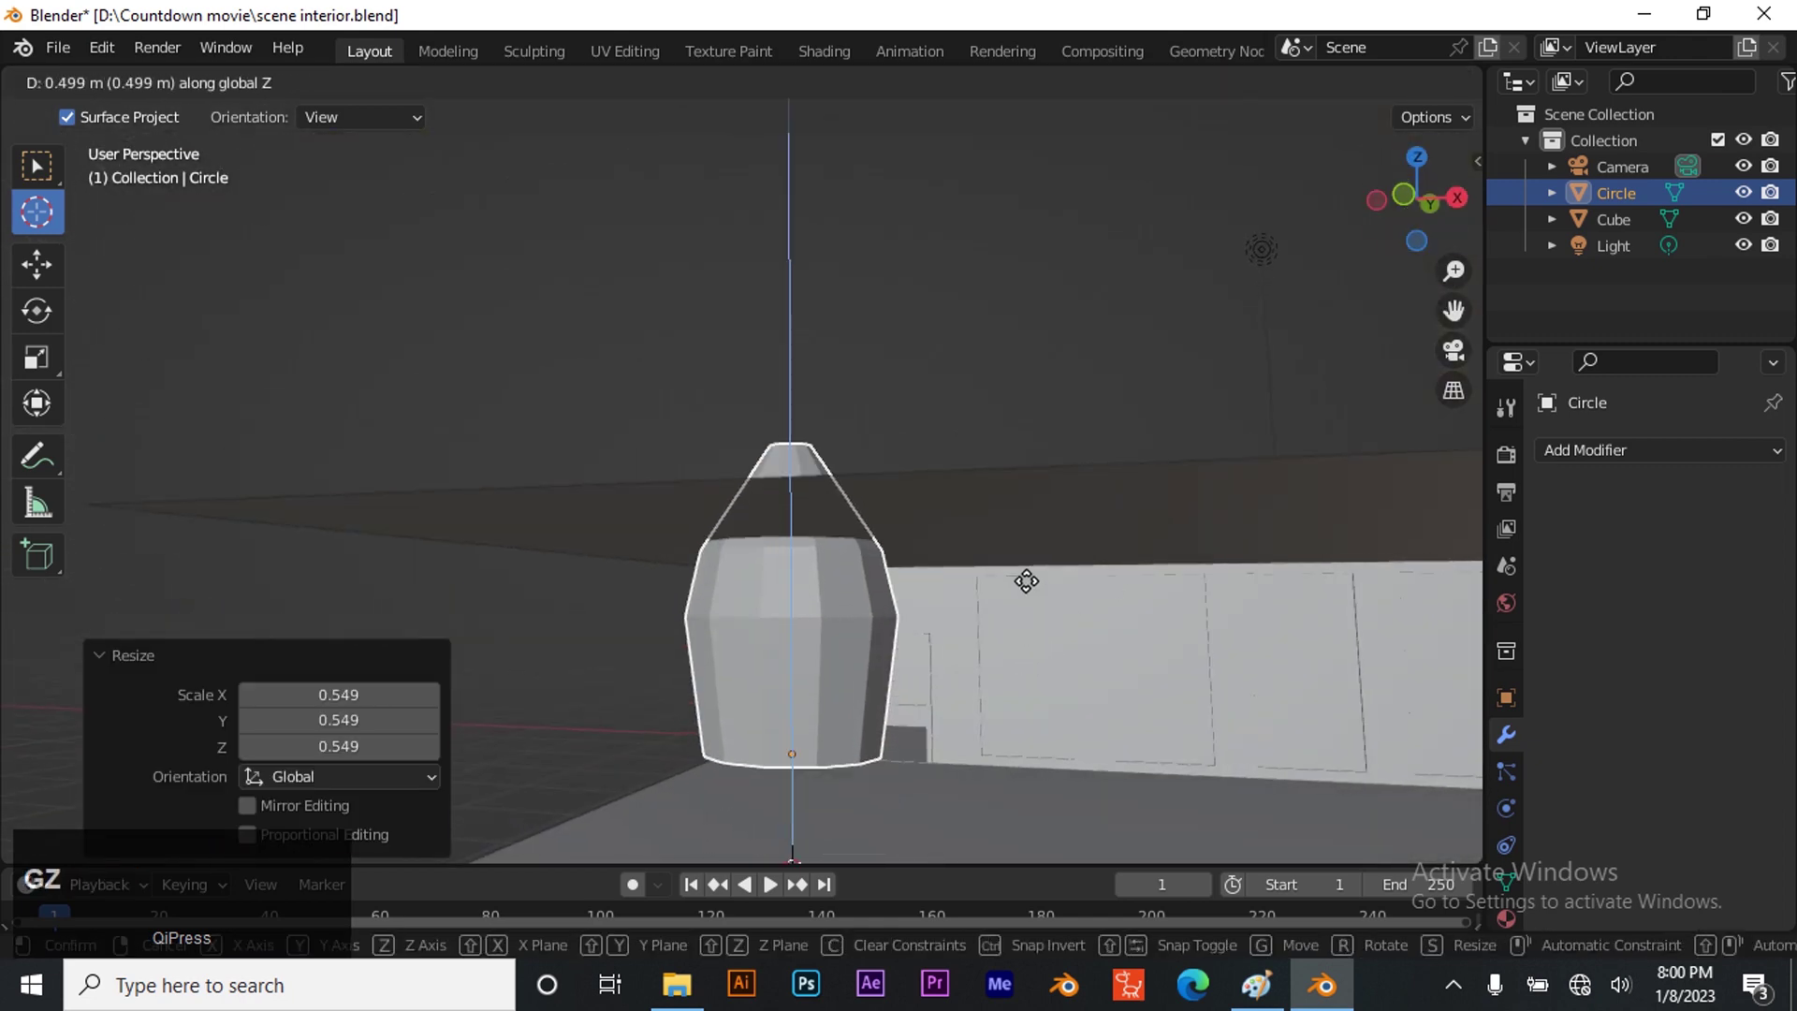
left_click(1025, 582)
In Edit Mode with face selection, select the body's bottom face and move it down about 0.41 m along Z
left_click_drag(1405, 178, 1402, 202)
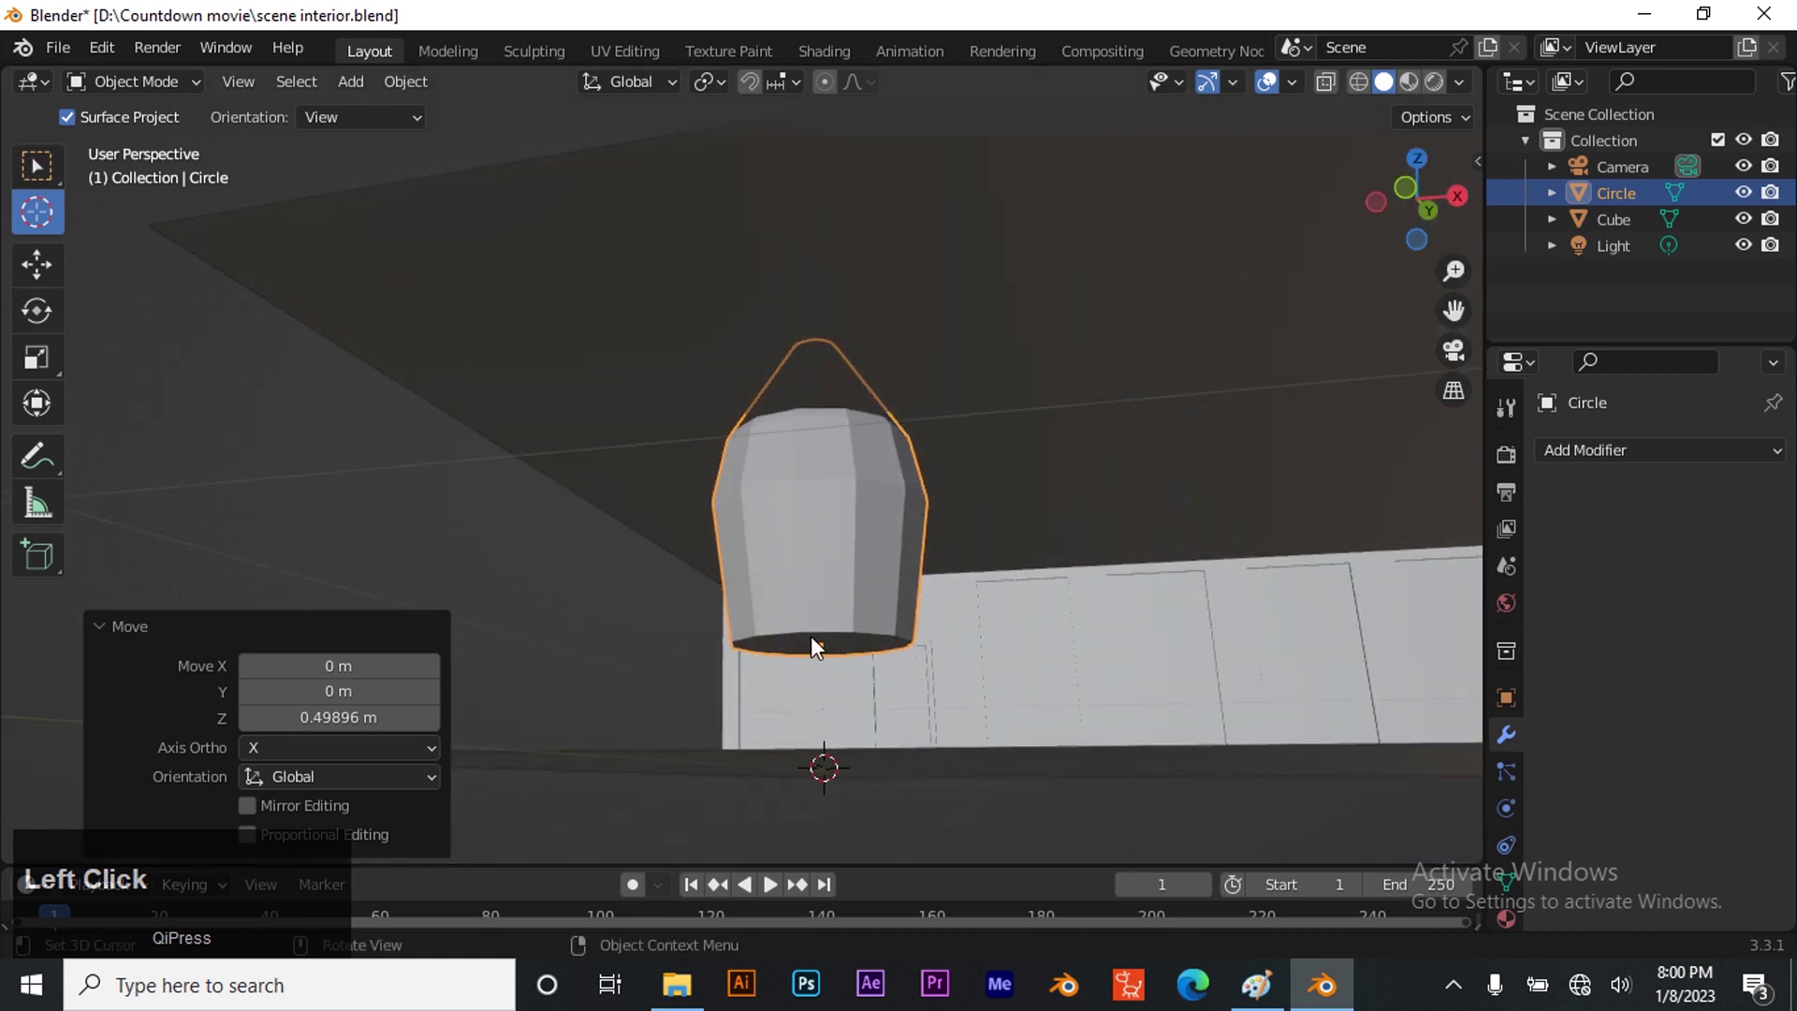
key("Tab")
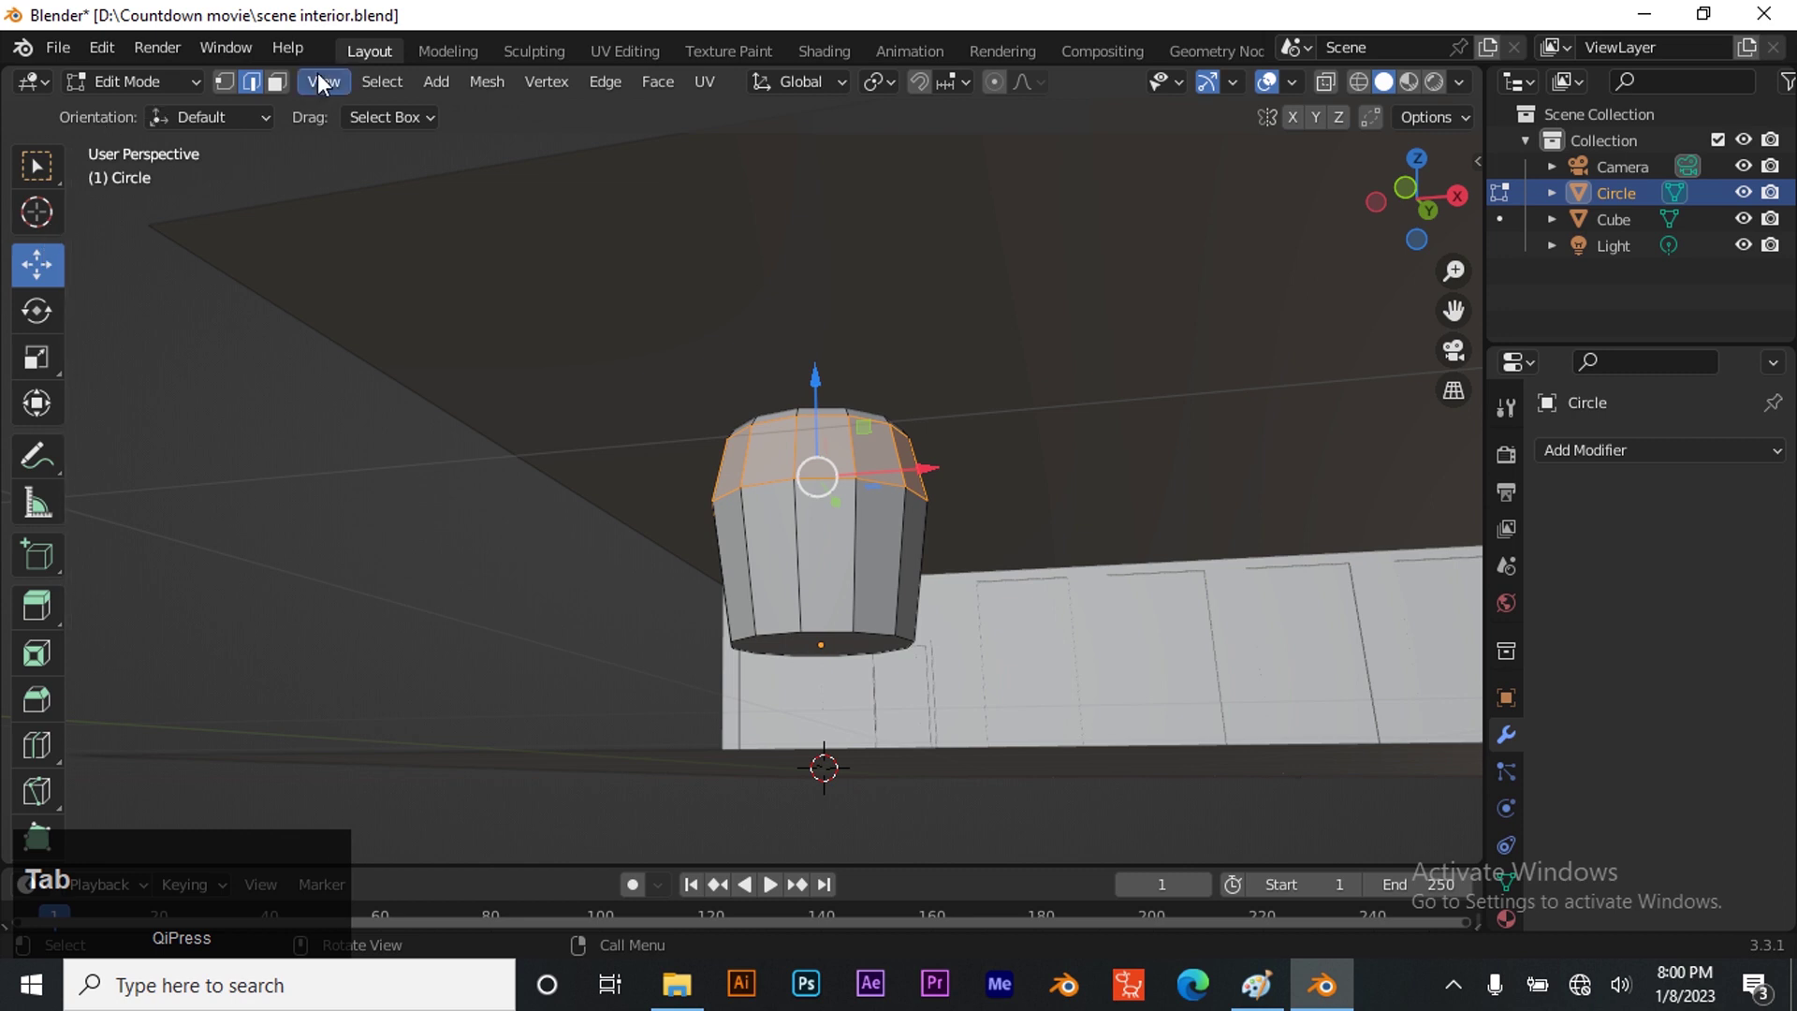
left_click(278, 81)
left_click(835, 642)
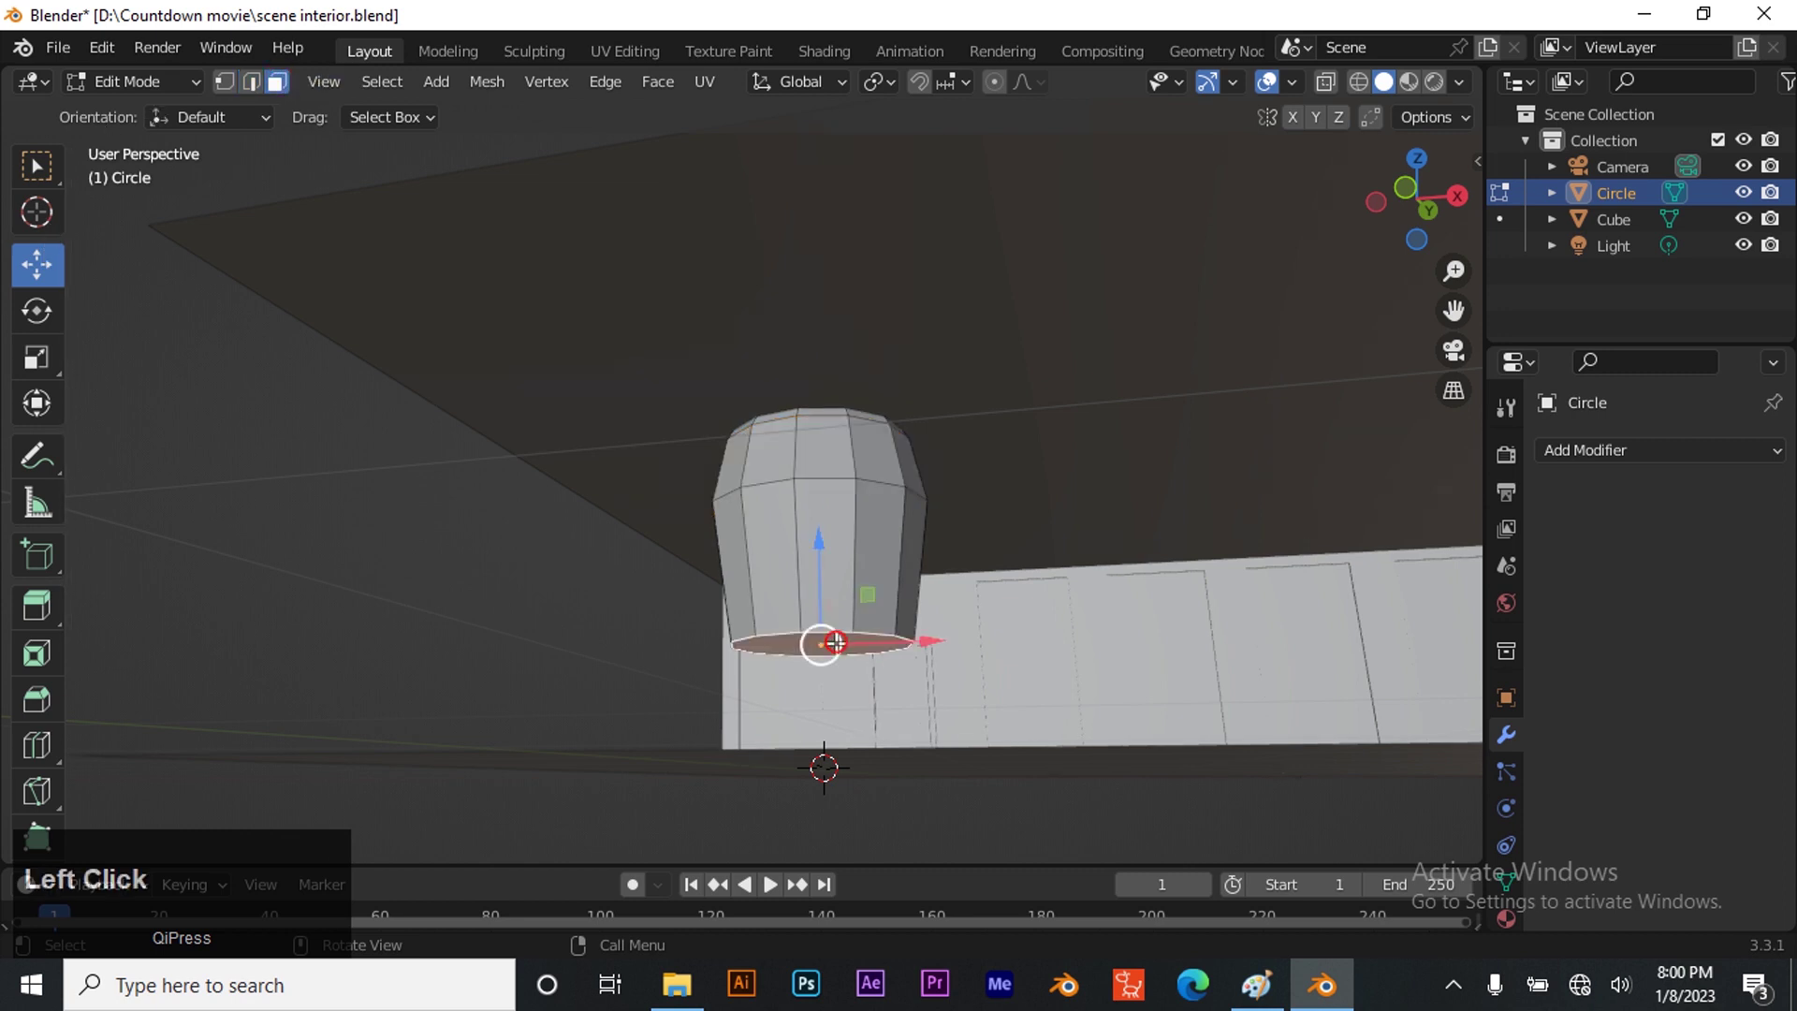
left_click_drag(819, 562, 820, 628)
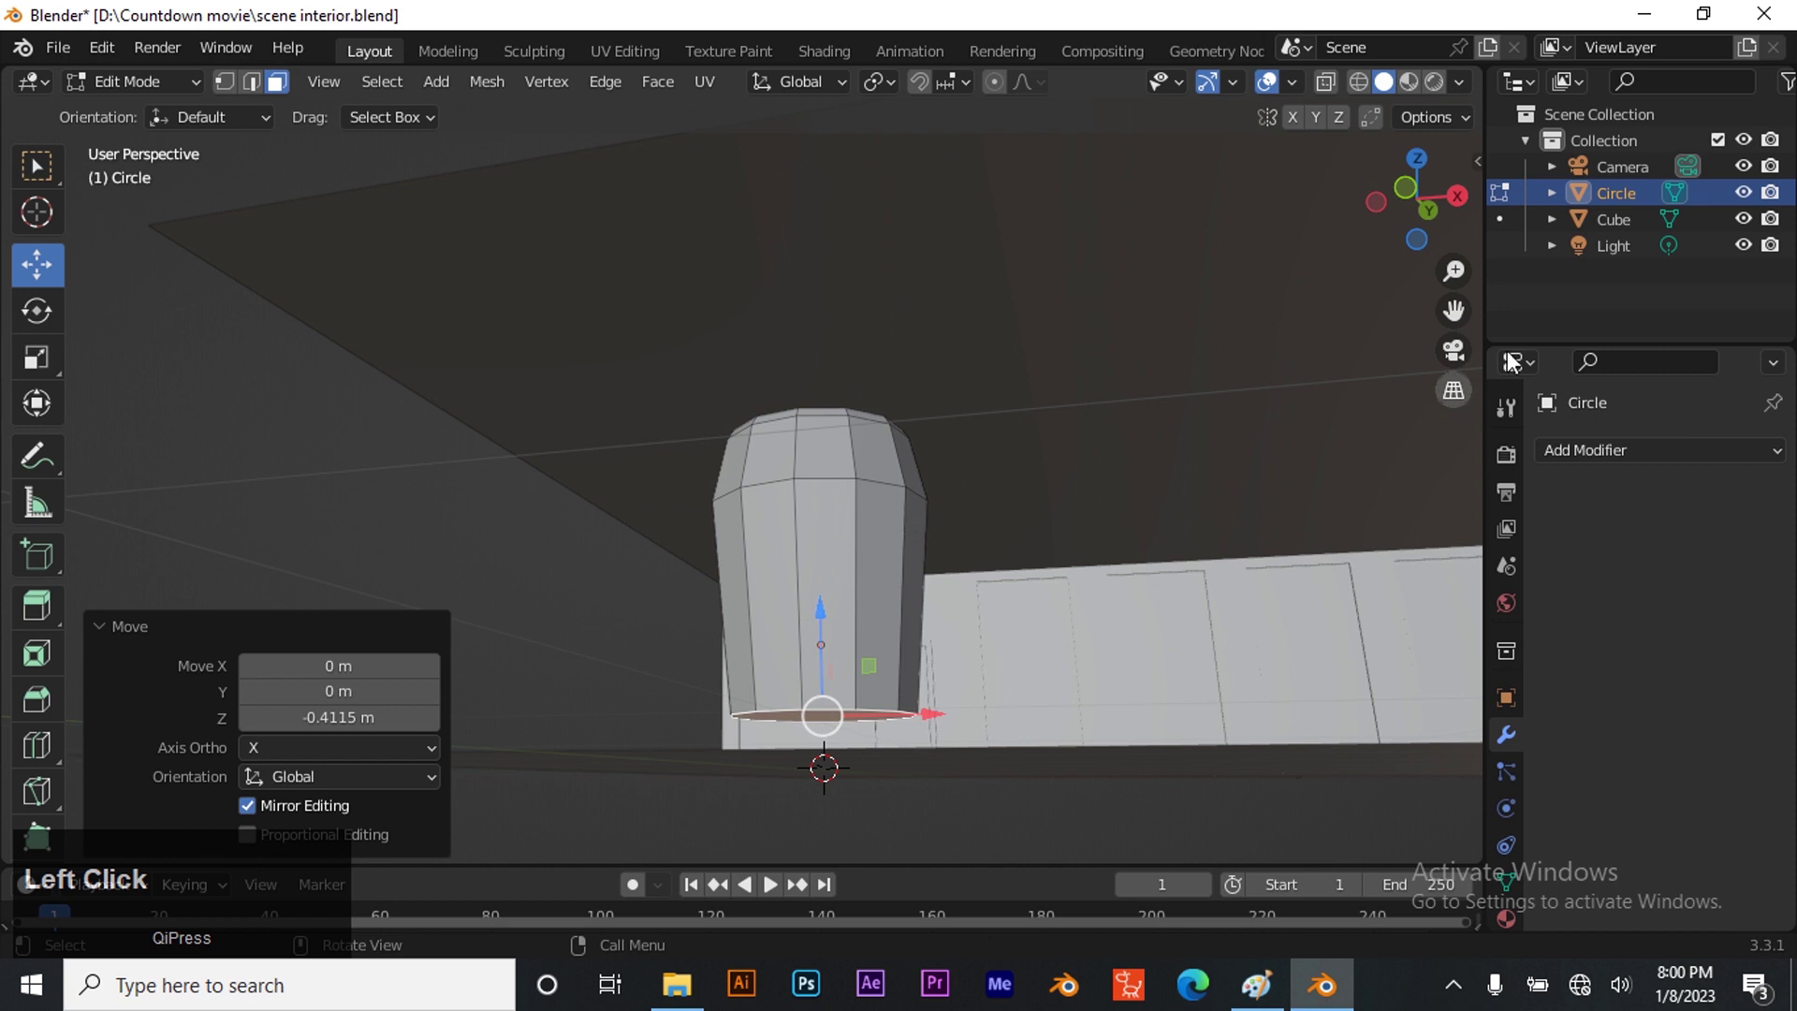
Return to Object Mode and move the object about -5.14 m along the X axis, outside the room
left_click_drag(1404, 178, 1436, 224)
scroll(1083, 586, "down", 3)
scroll(1054, 635, "up", 1)
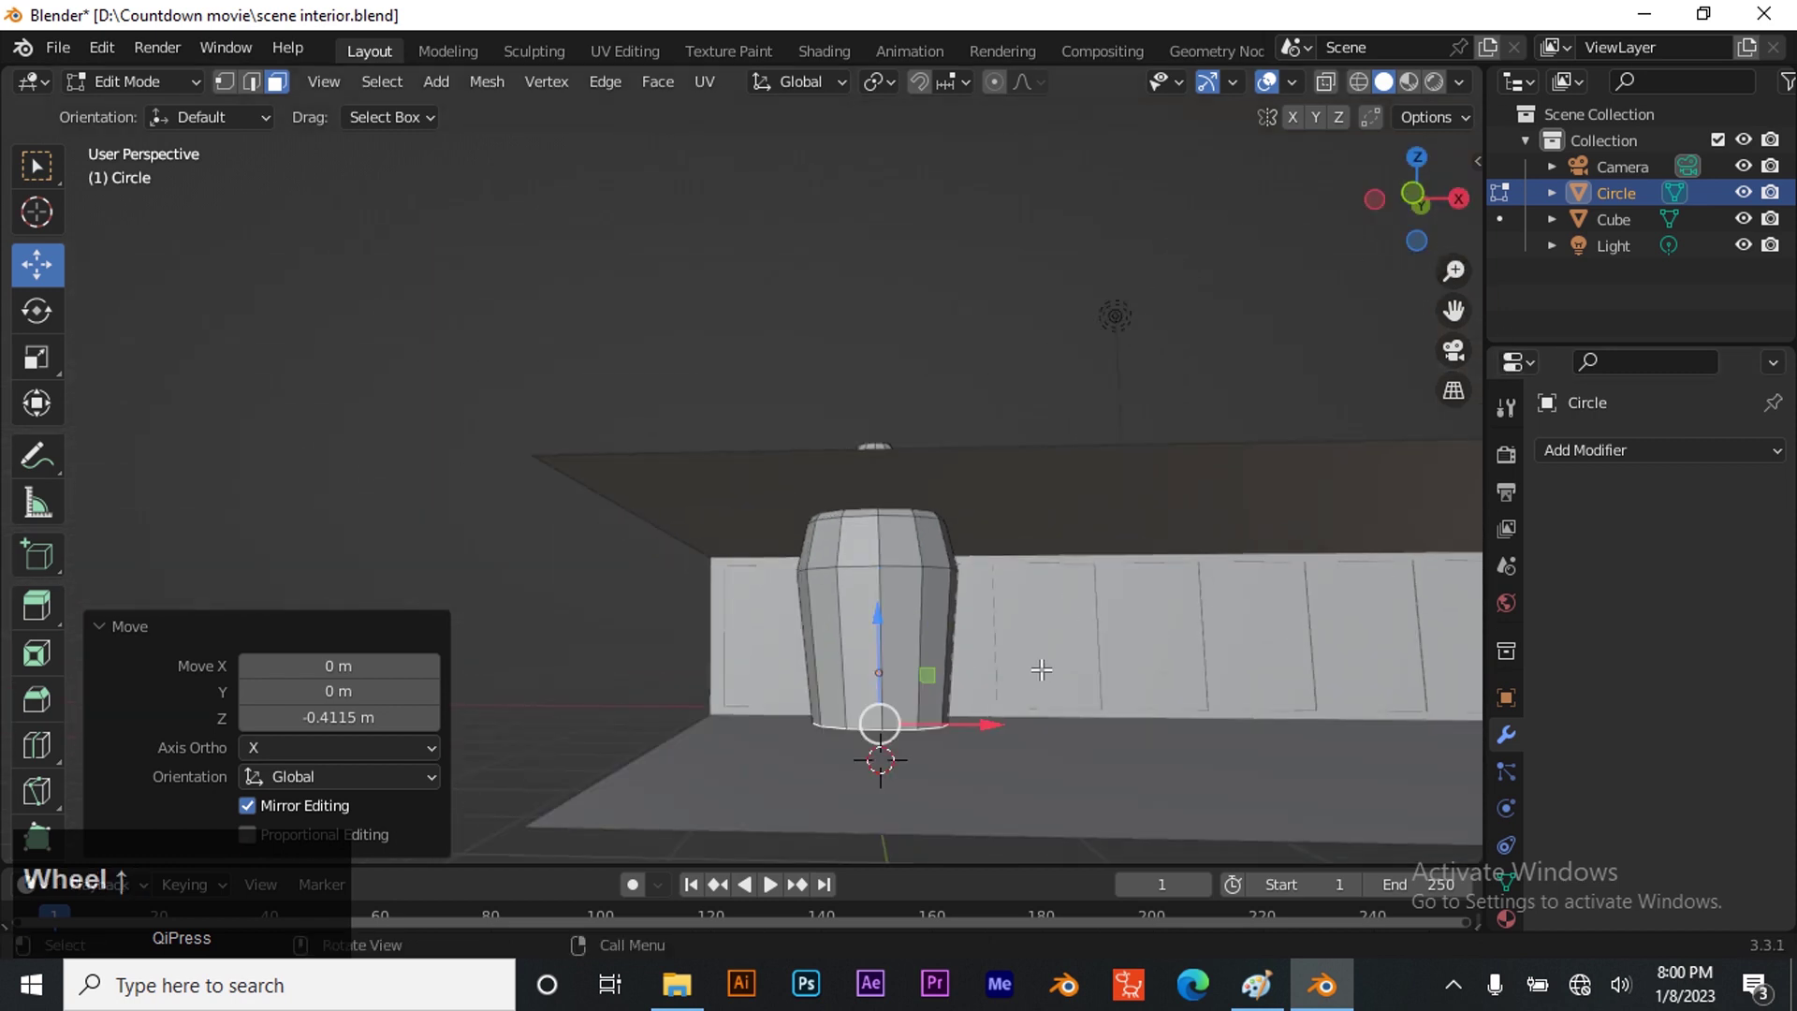
scroll(1033, 677, "up", 2)
scroll(1215, 630, "down", 1)
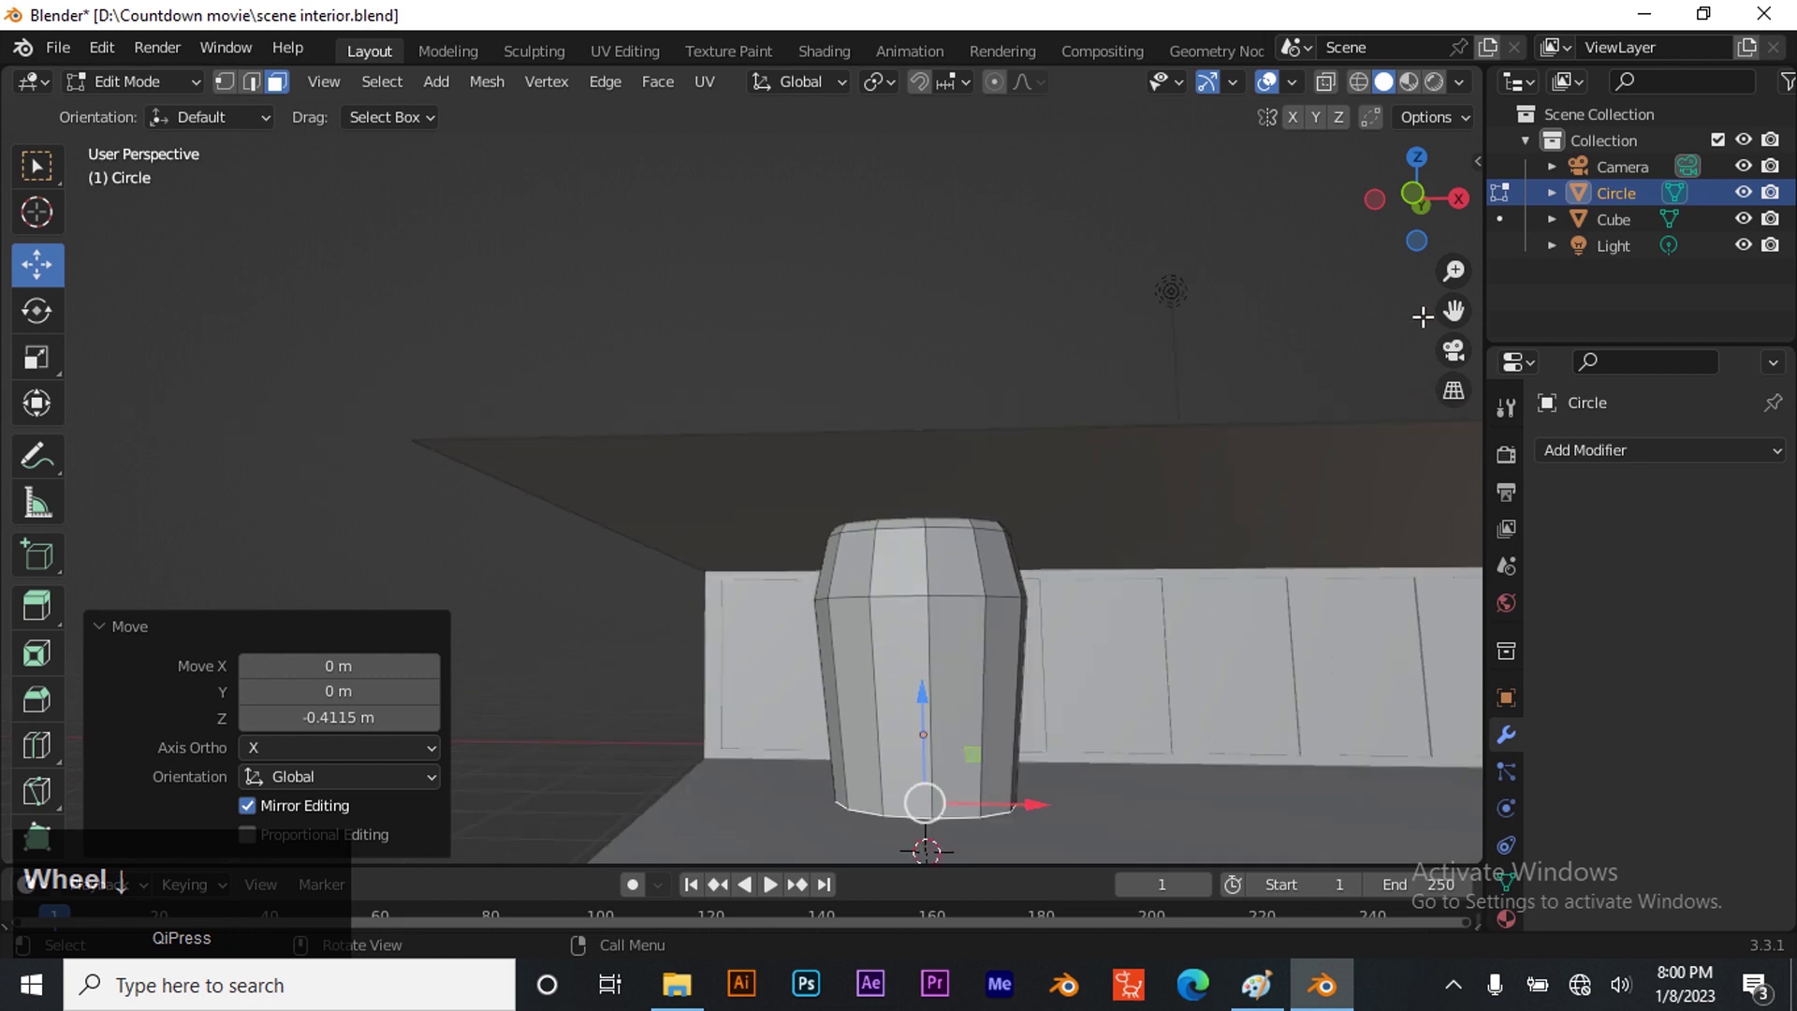
left_click_drag(1433, 198, 1427, 309)
scroll(1082, 553, "down", 2)
scroll(1020, 624, "up", 1)
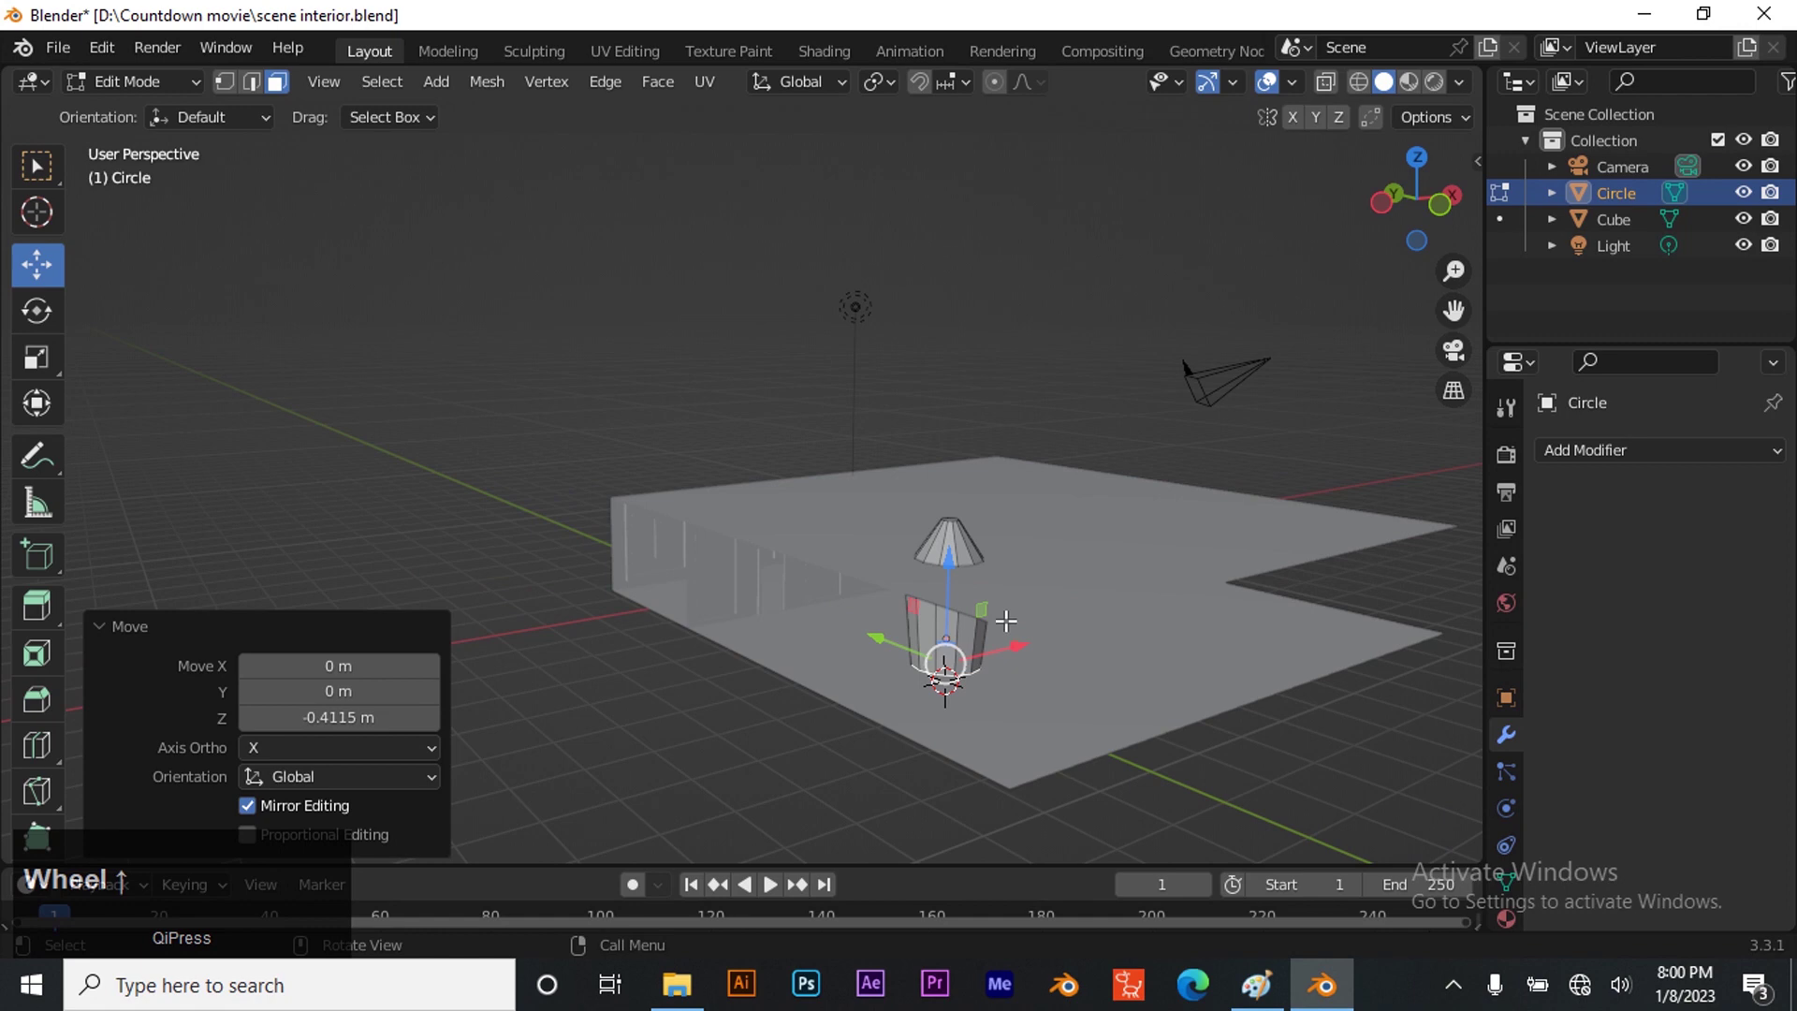
key("Tab")
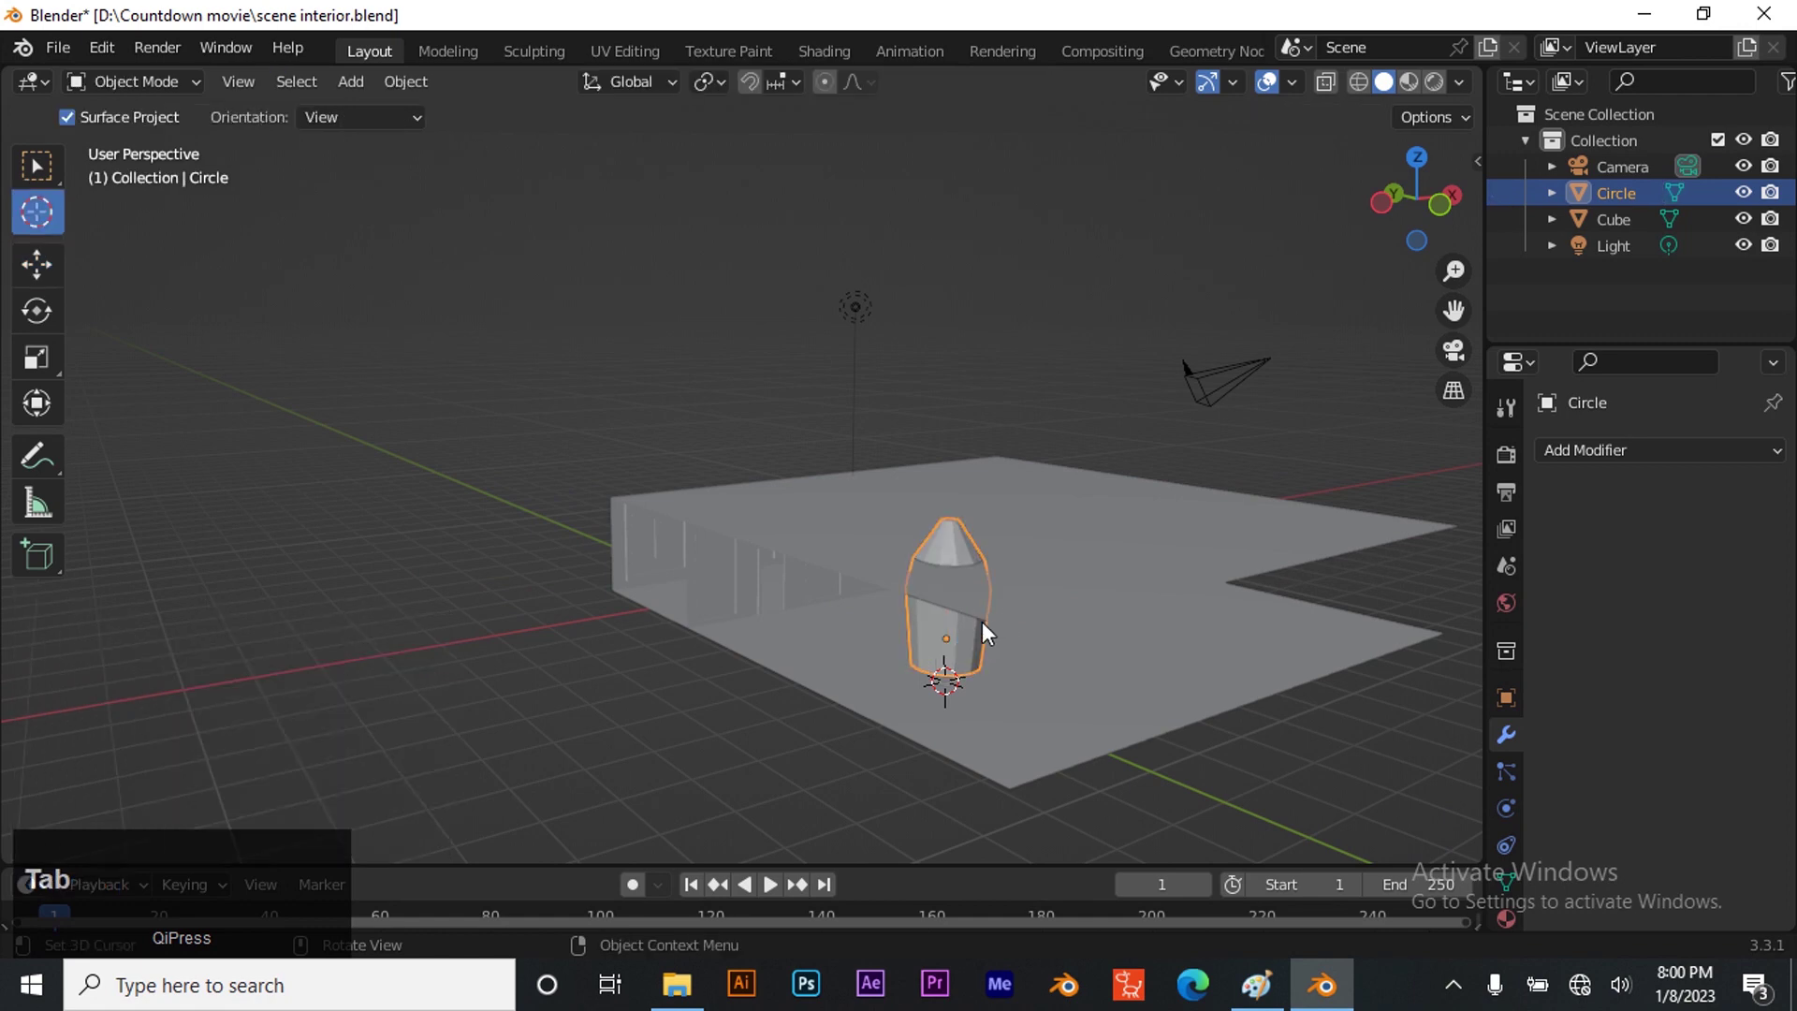
key("g")
key("x")
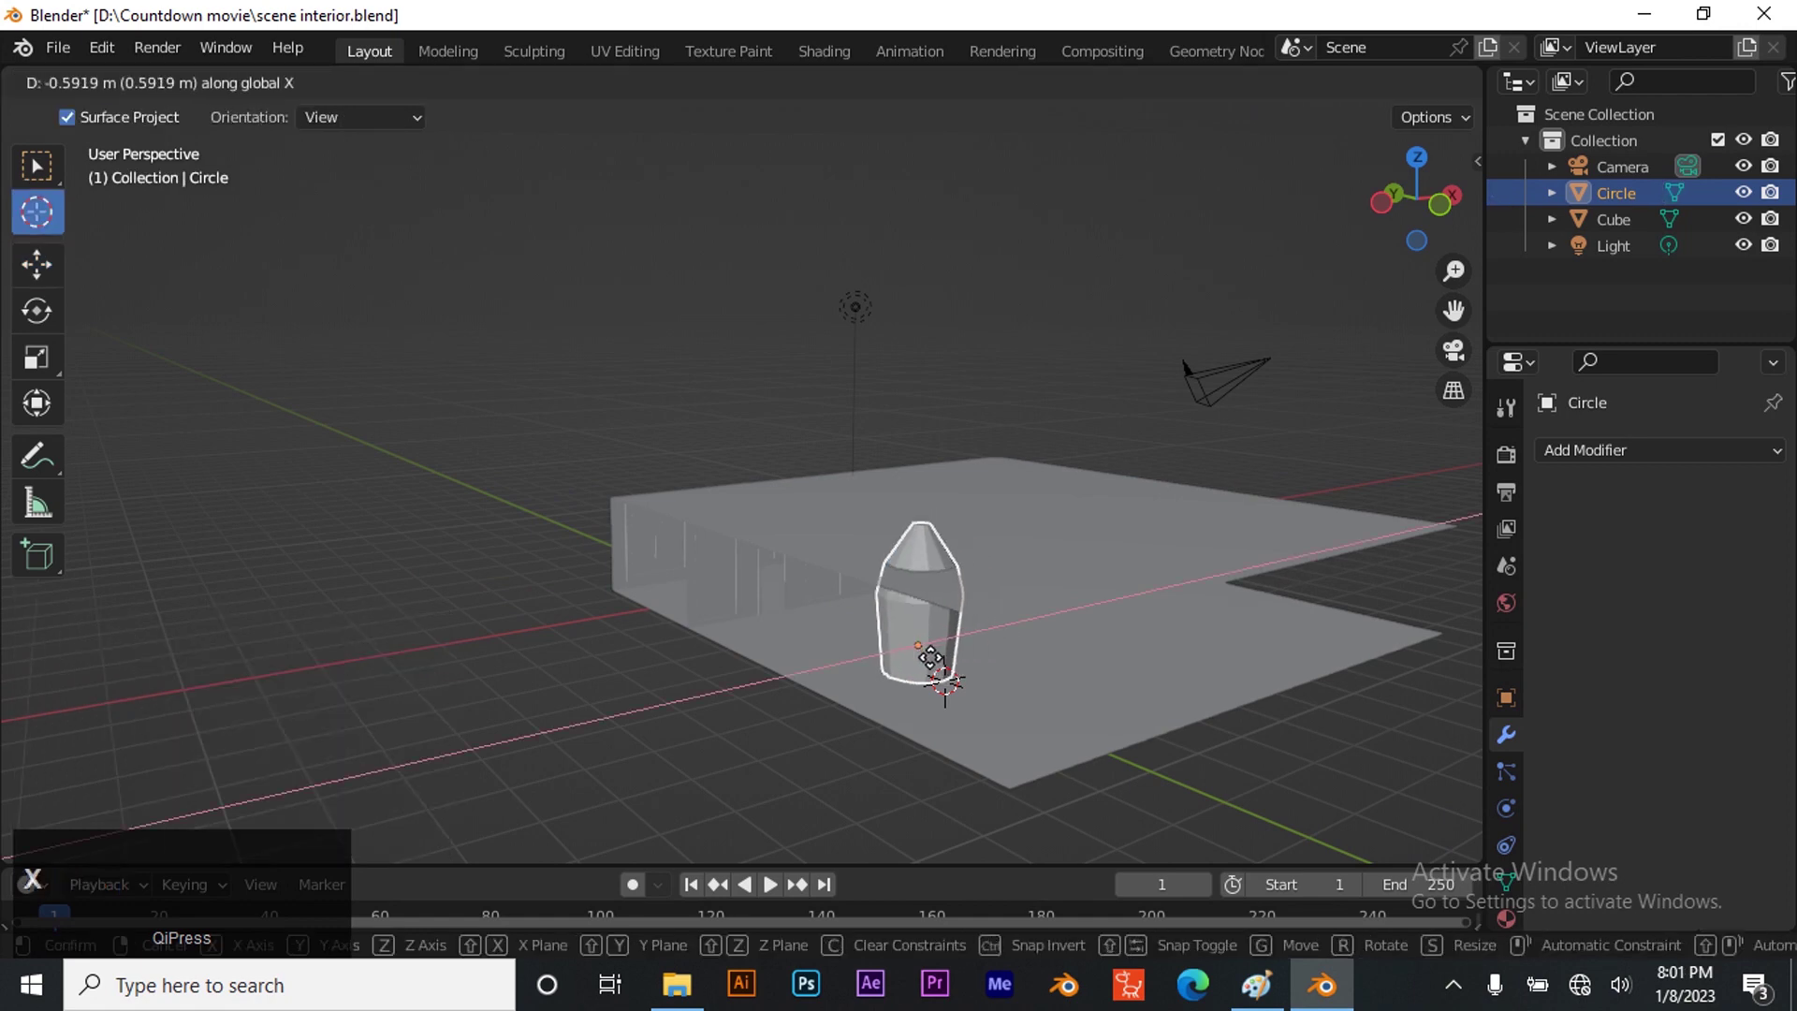
left_click(713, 786)
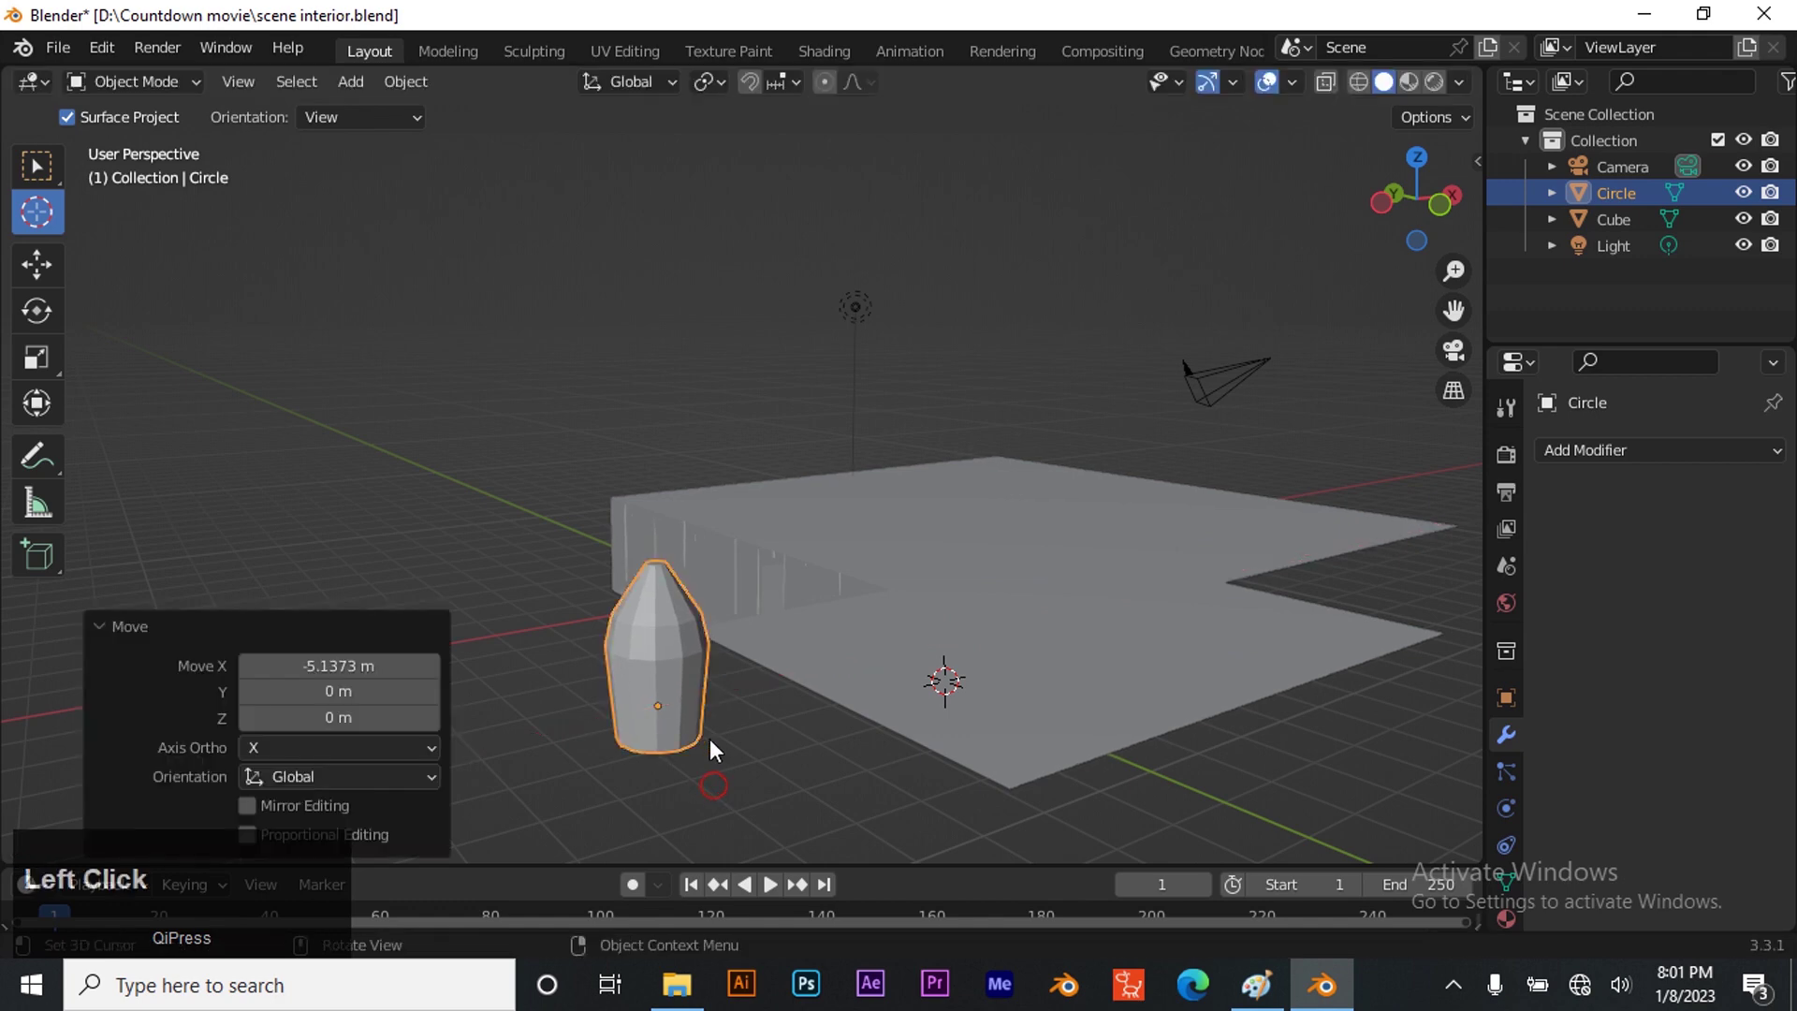
Place the 3D cursor on the ground beside the object's base and activate the Select Box tool
scroll(712, 744, "up", 3)
scroll(714, 749, "down", 3)
left_click(707, 770)
left_click(35, 152)
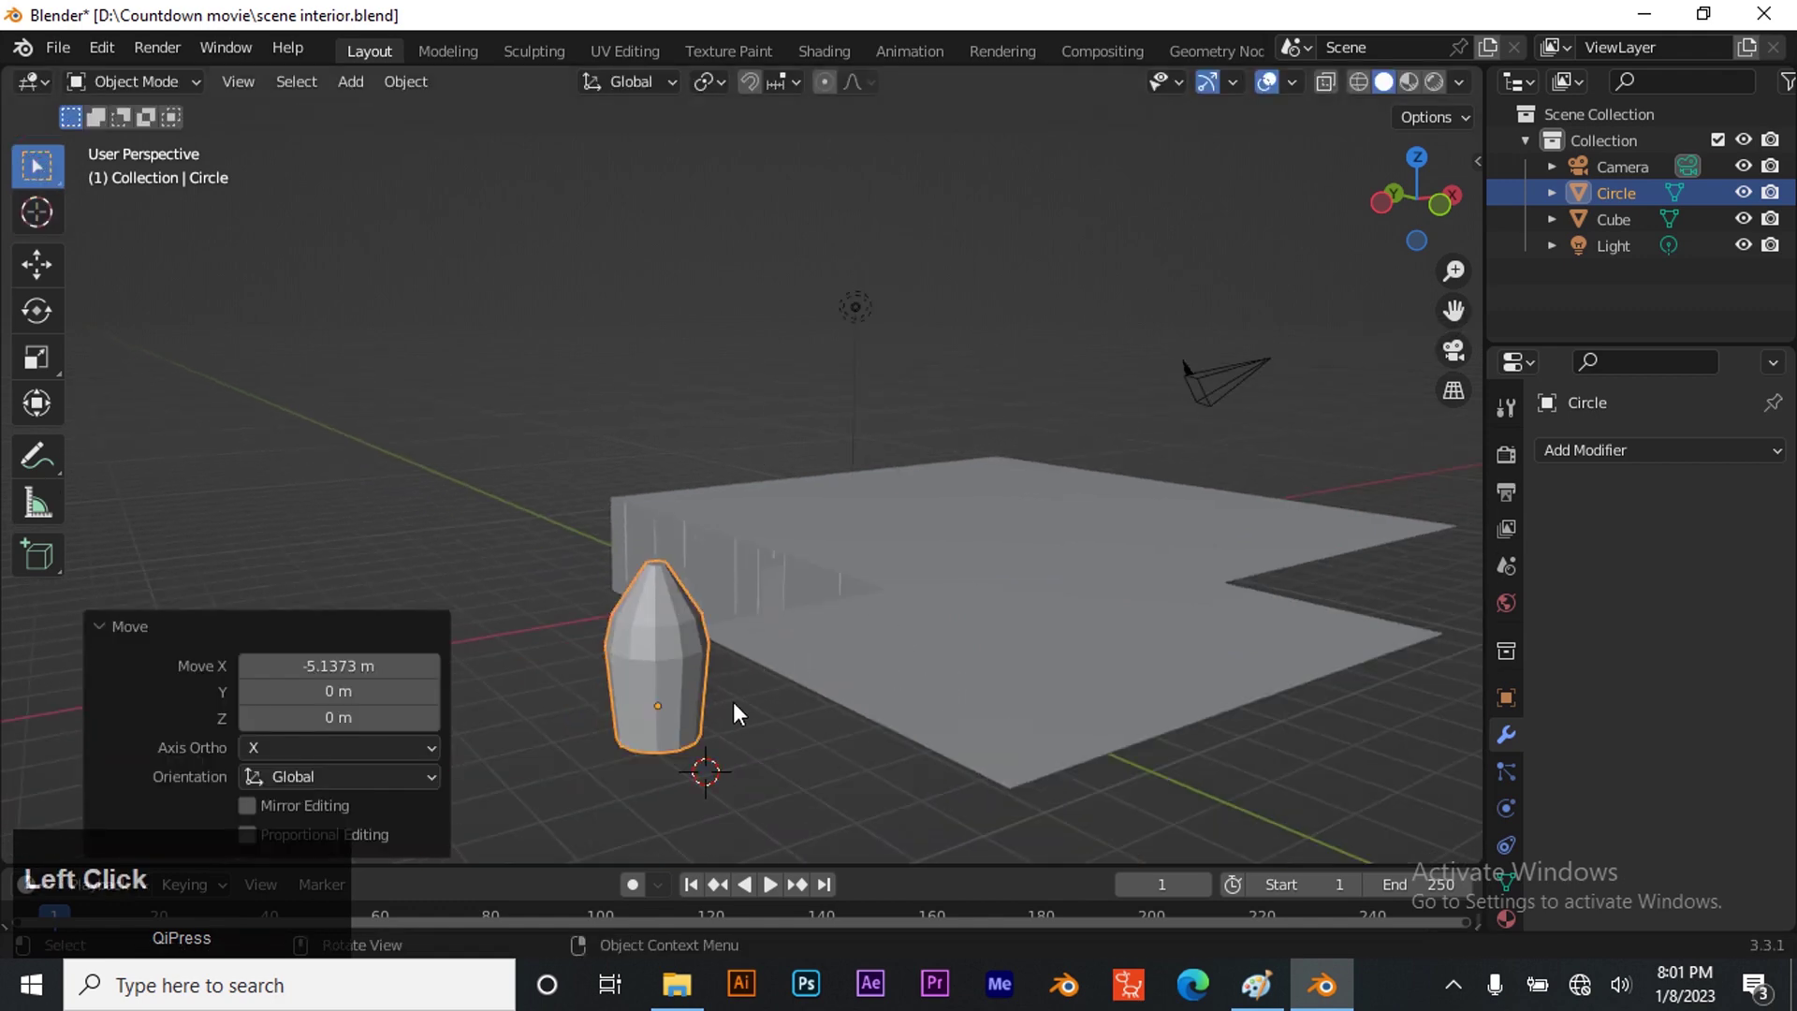
In Edit Mode, select two adjacent lower side faces on each of two opposite sides of the body
key("Tab")
scroll(659, 722, "up", 2)
scroll(618, 792, "down", 3)
scroll(613, 797, "up", 2)
left_click_drag(1408, 201, 1369, 216)
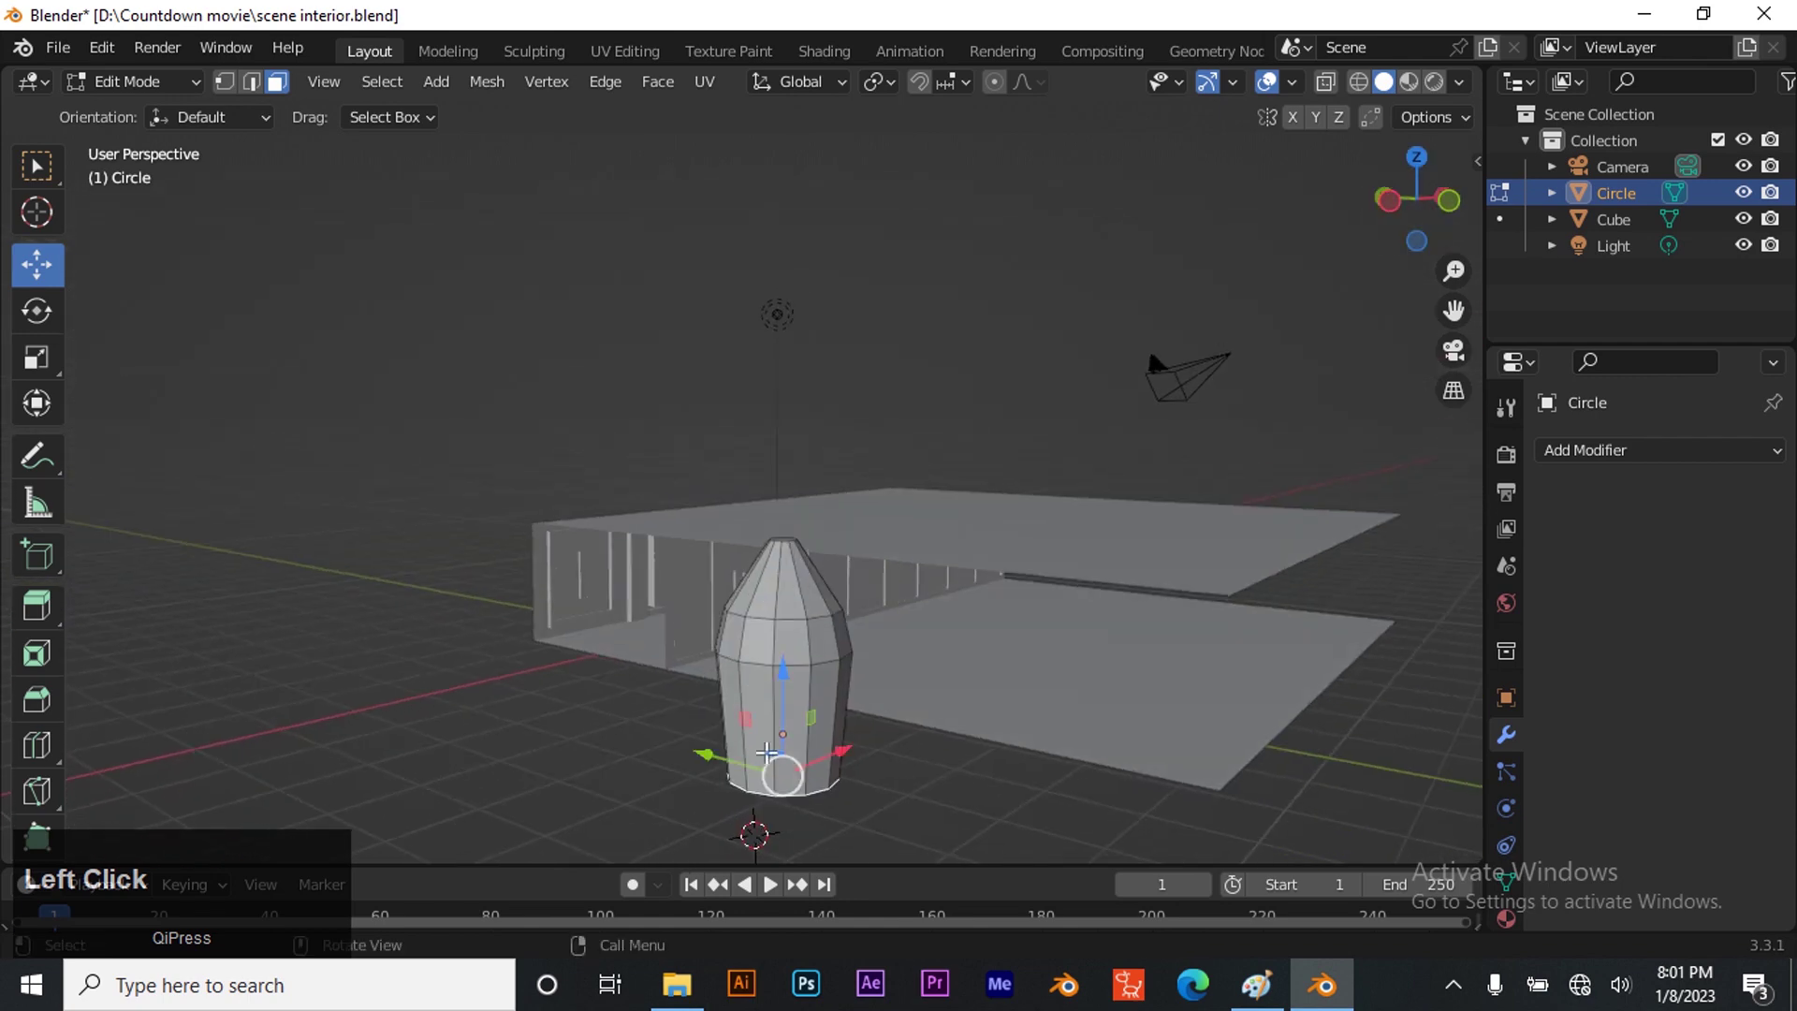
left_click(760, 720)
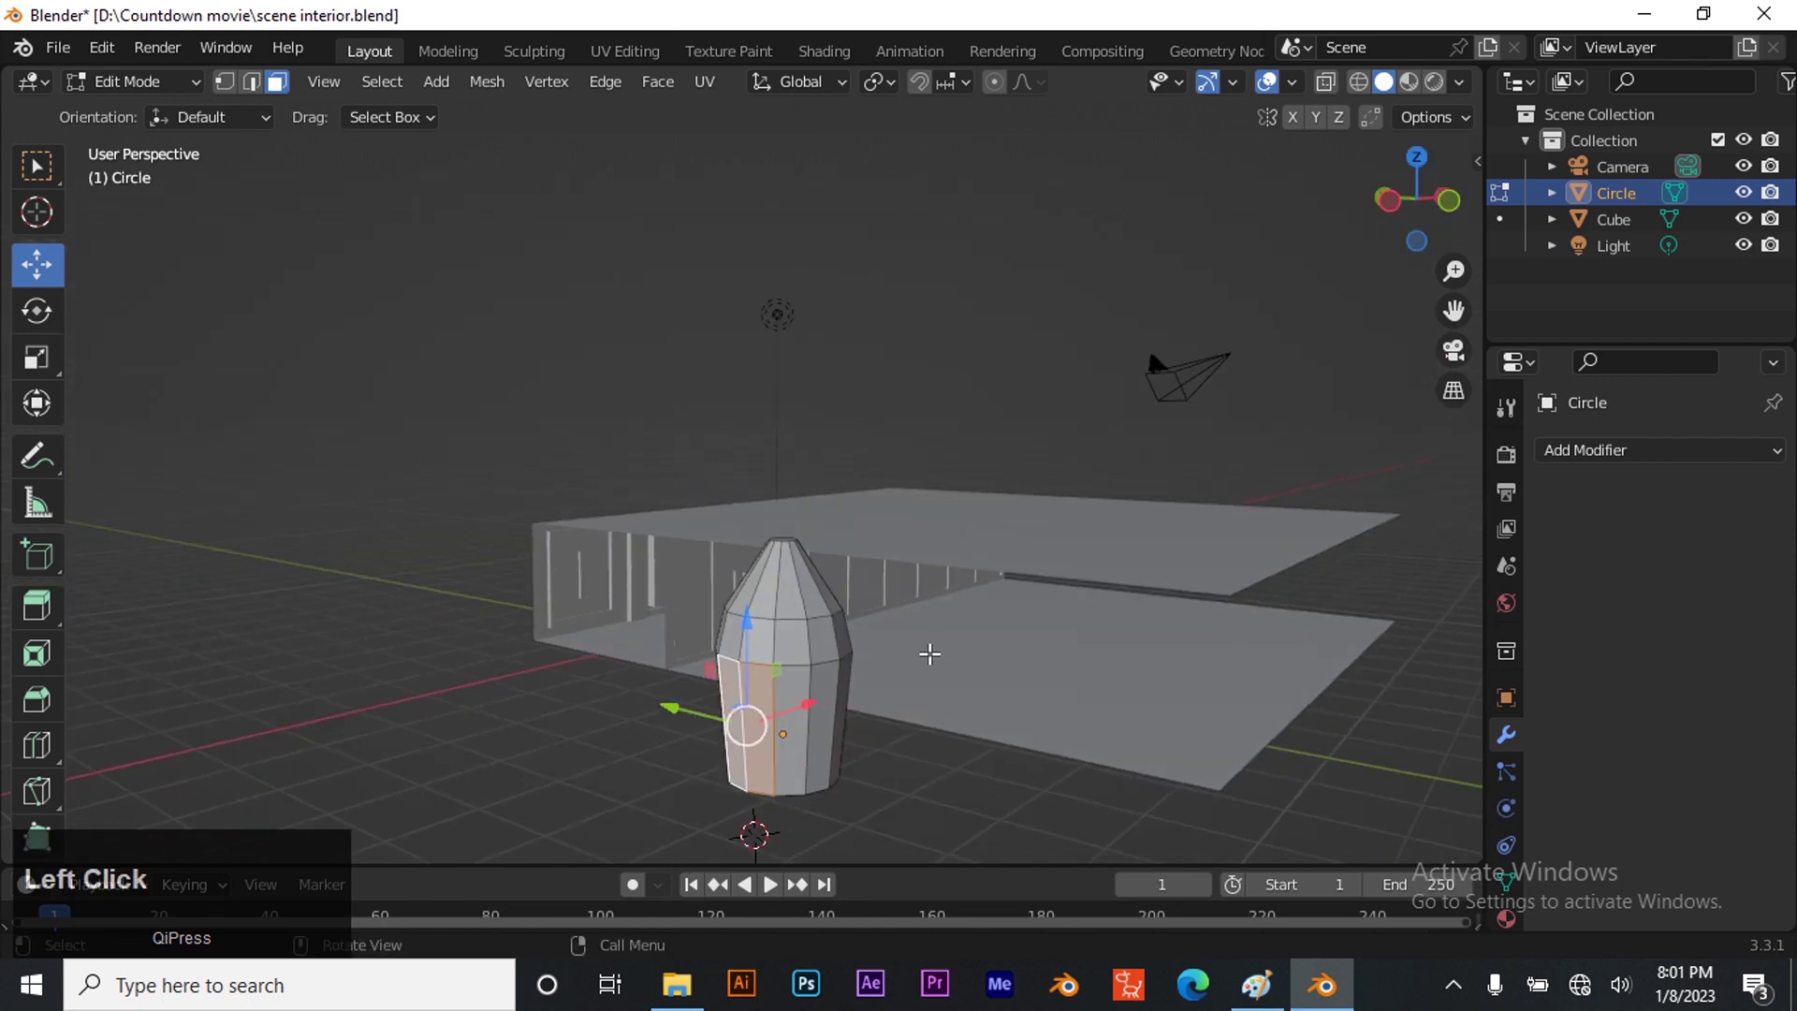
left_click_drag(1403, 211, 1287, 224)
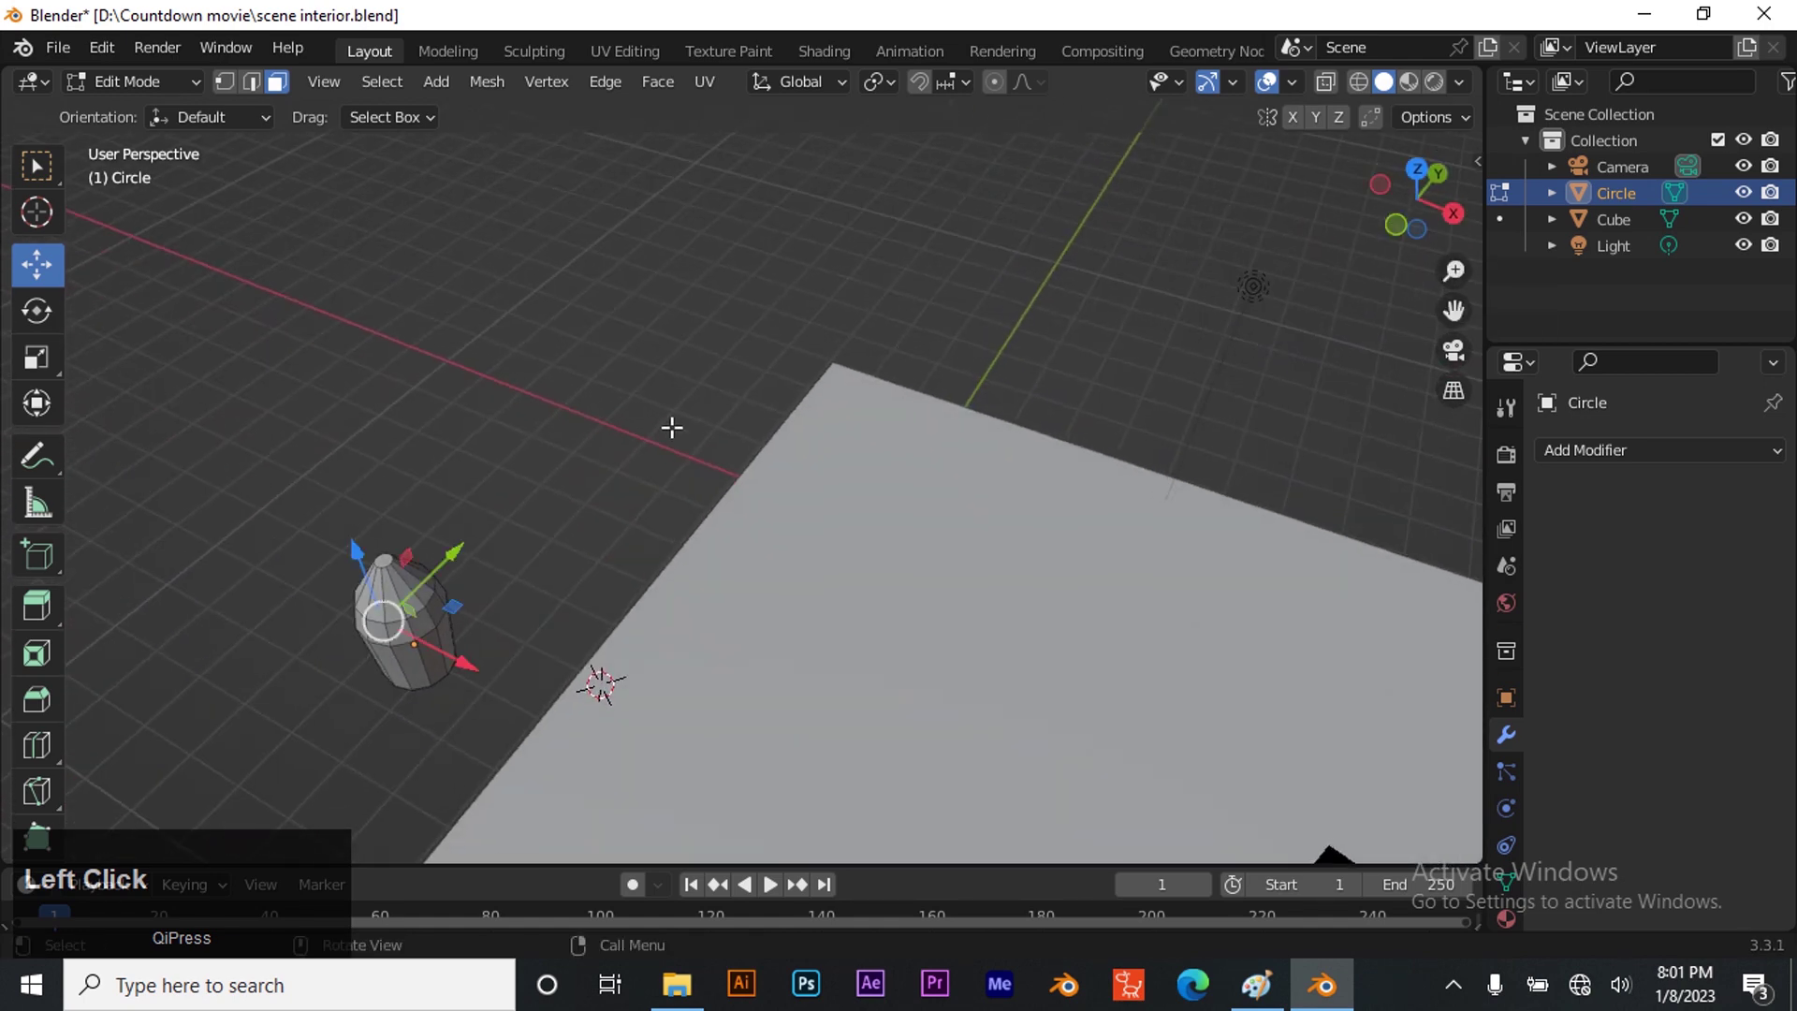
left_click(435, 652, "shift")
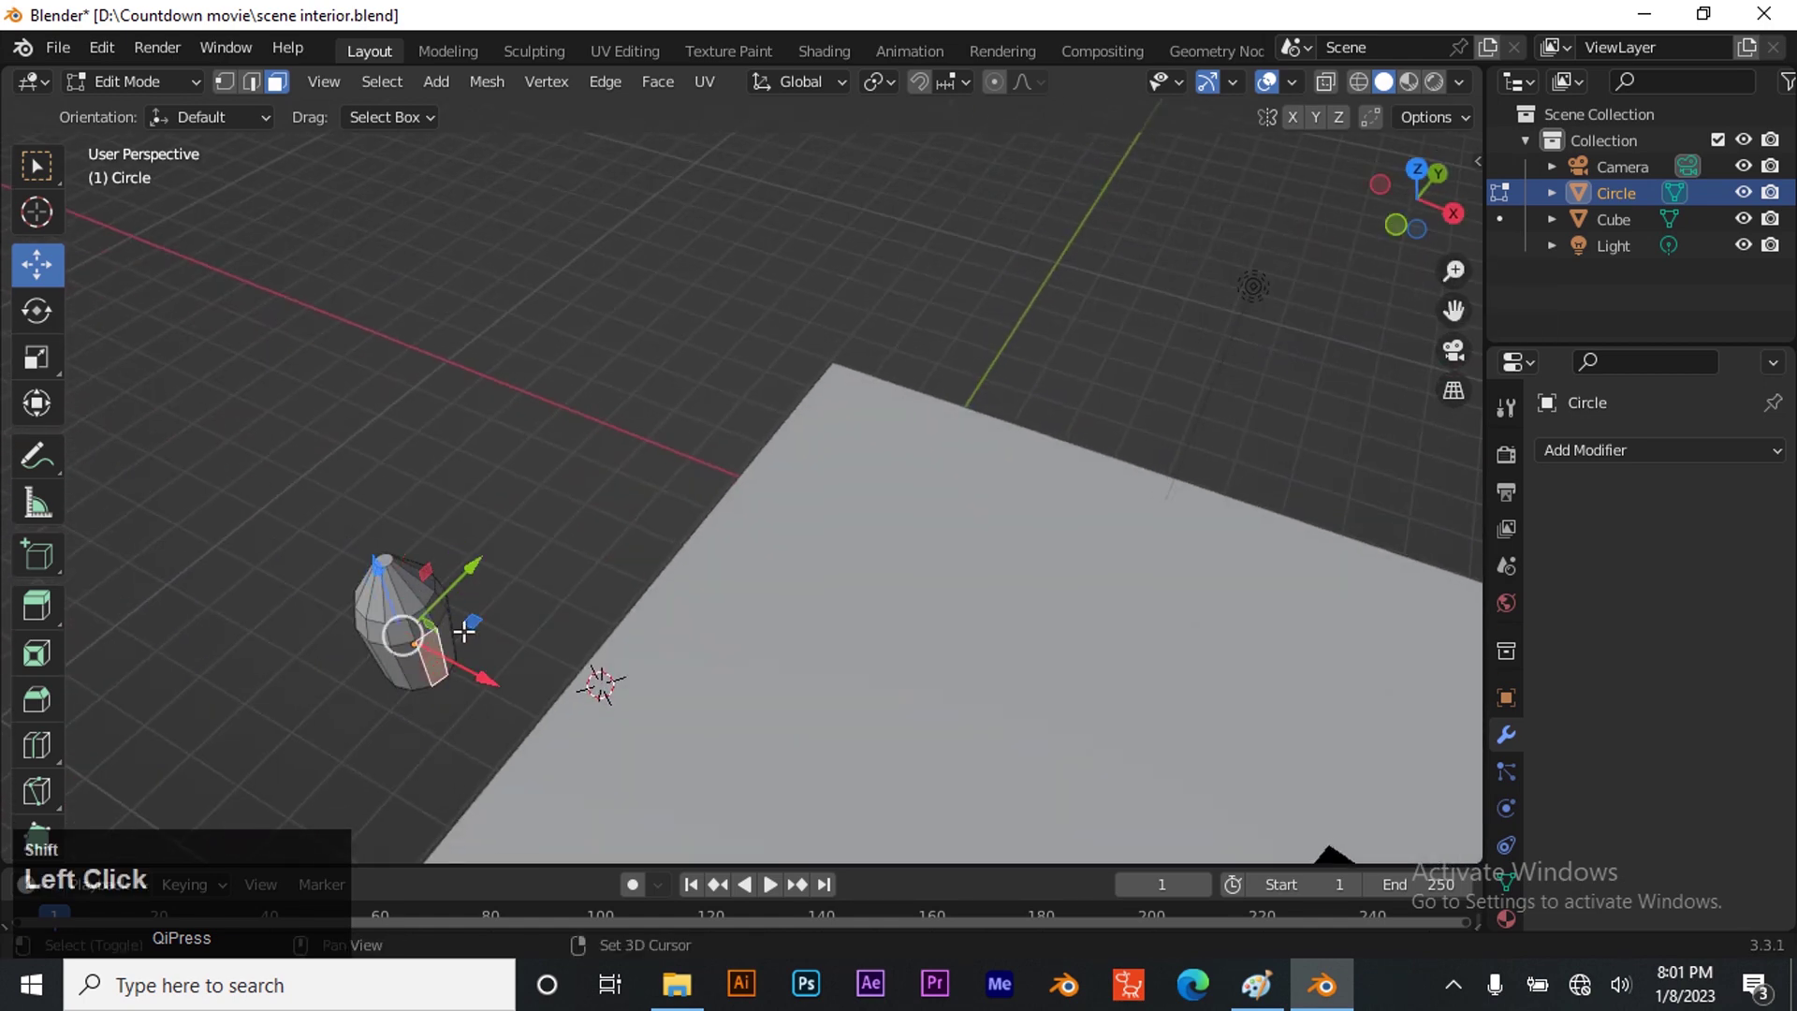
left_click(449, 634, "shift")
Extrude the selected side faces outward with Extrude Along Normals to form fins on both sides of the body
left_click_drag(1378, 188, 688, 174)
scroll(650, 682, "down", 1)
scroll(879, 693, "down", 1)
scroll(880, 692, "up", 1)
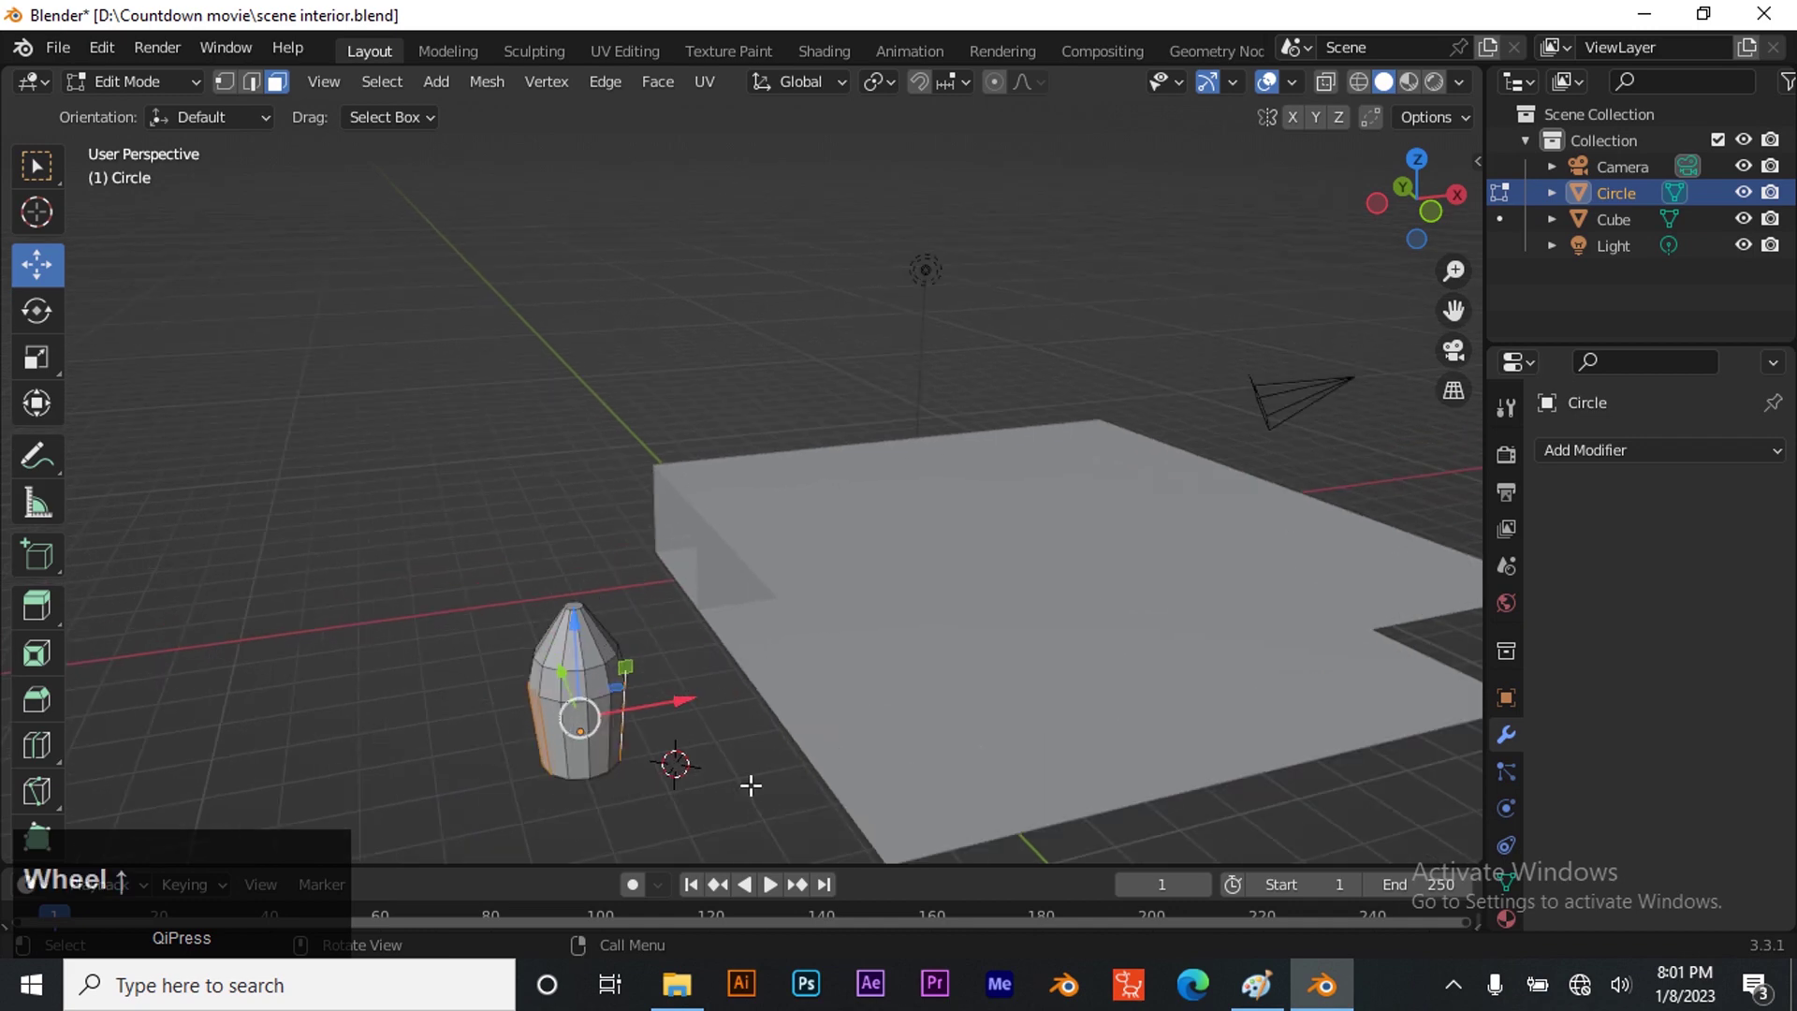
scroll(739, 786, "up", 1)
left_click_drag(1454, 310, 1458, 169)
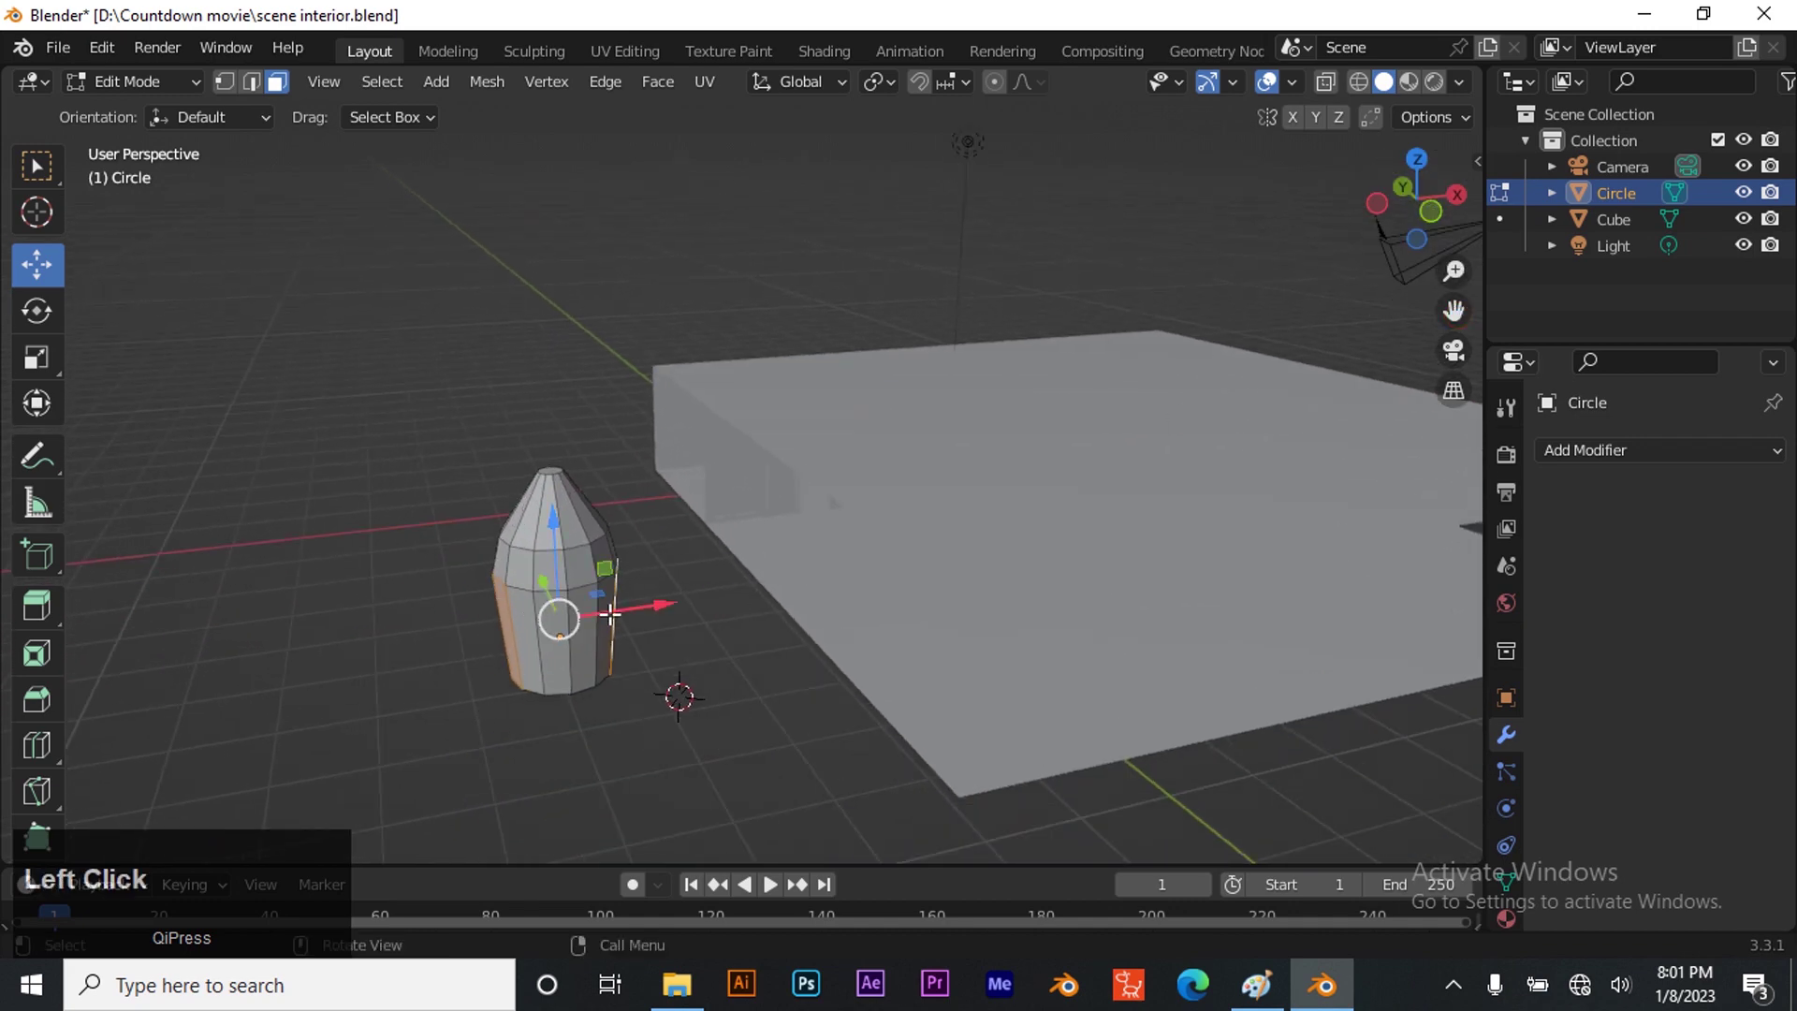
key("e")
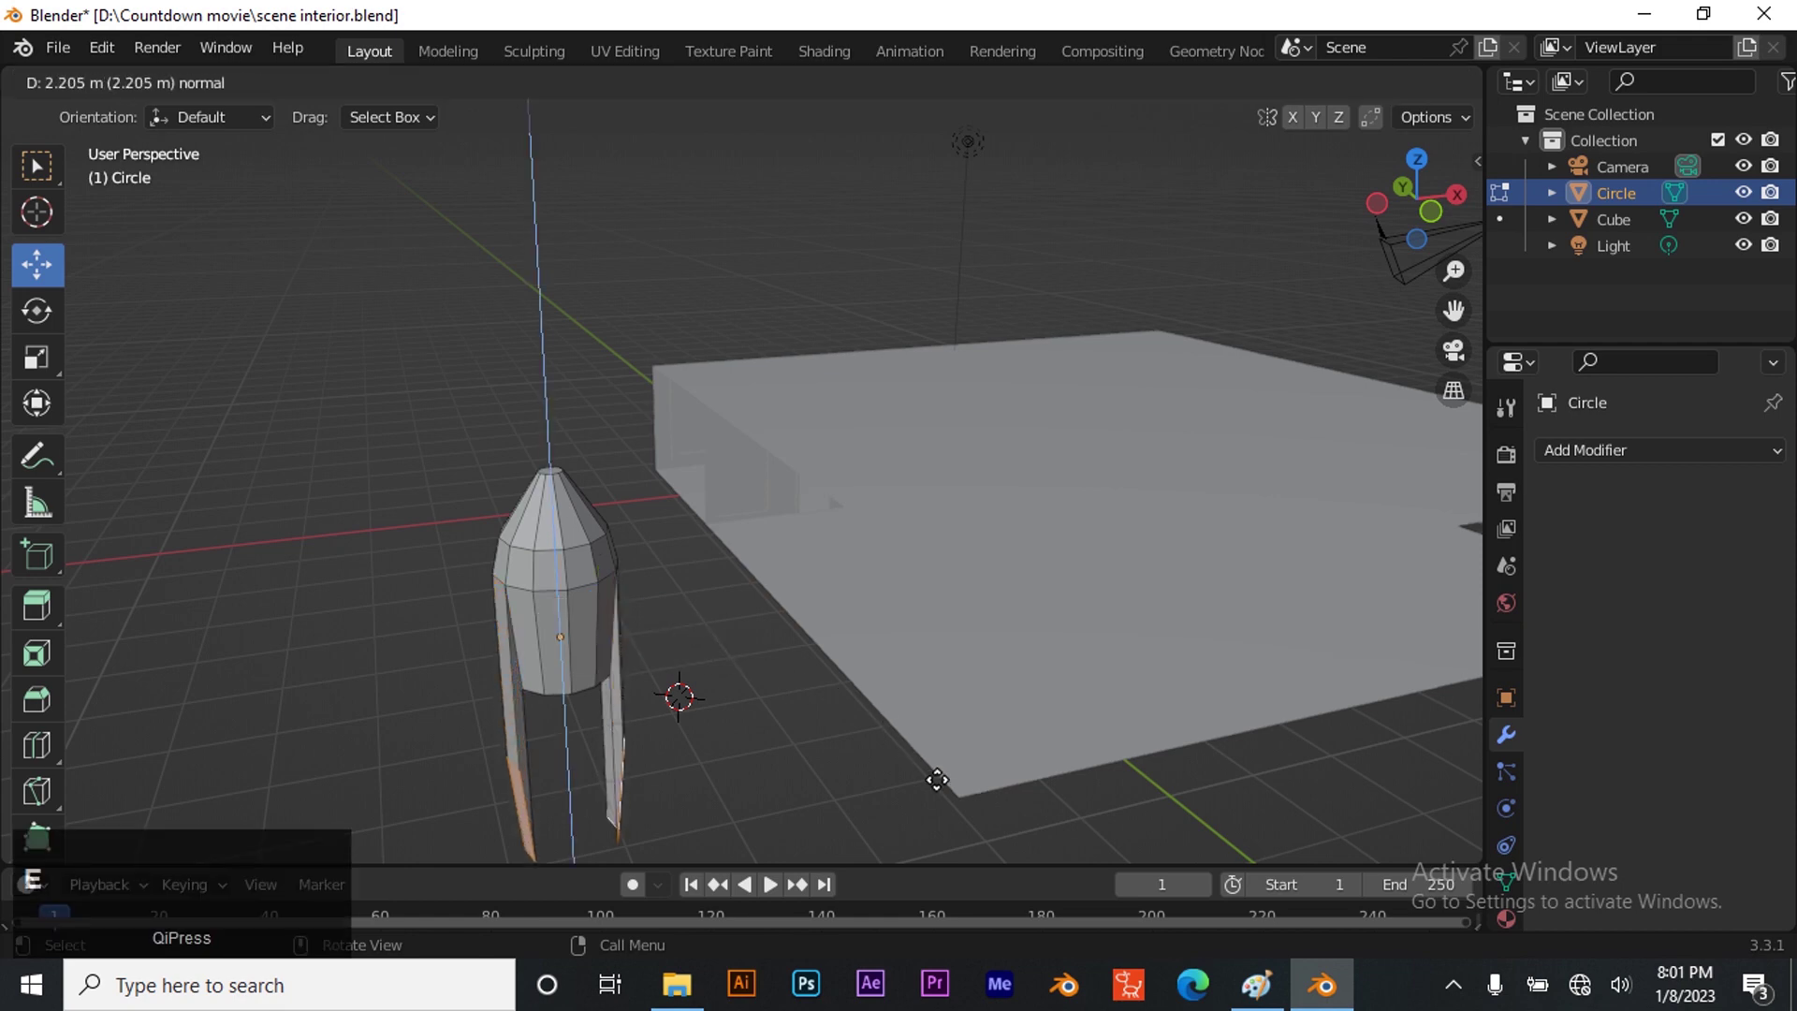
right_click(756, 755)
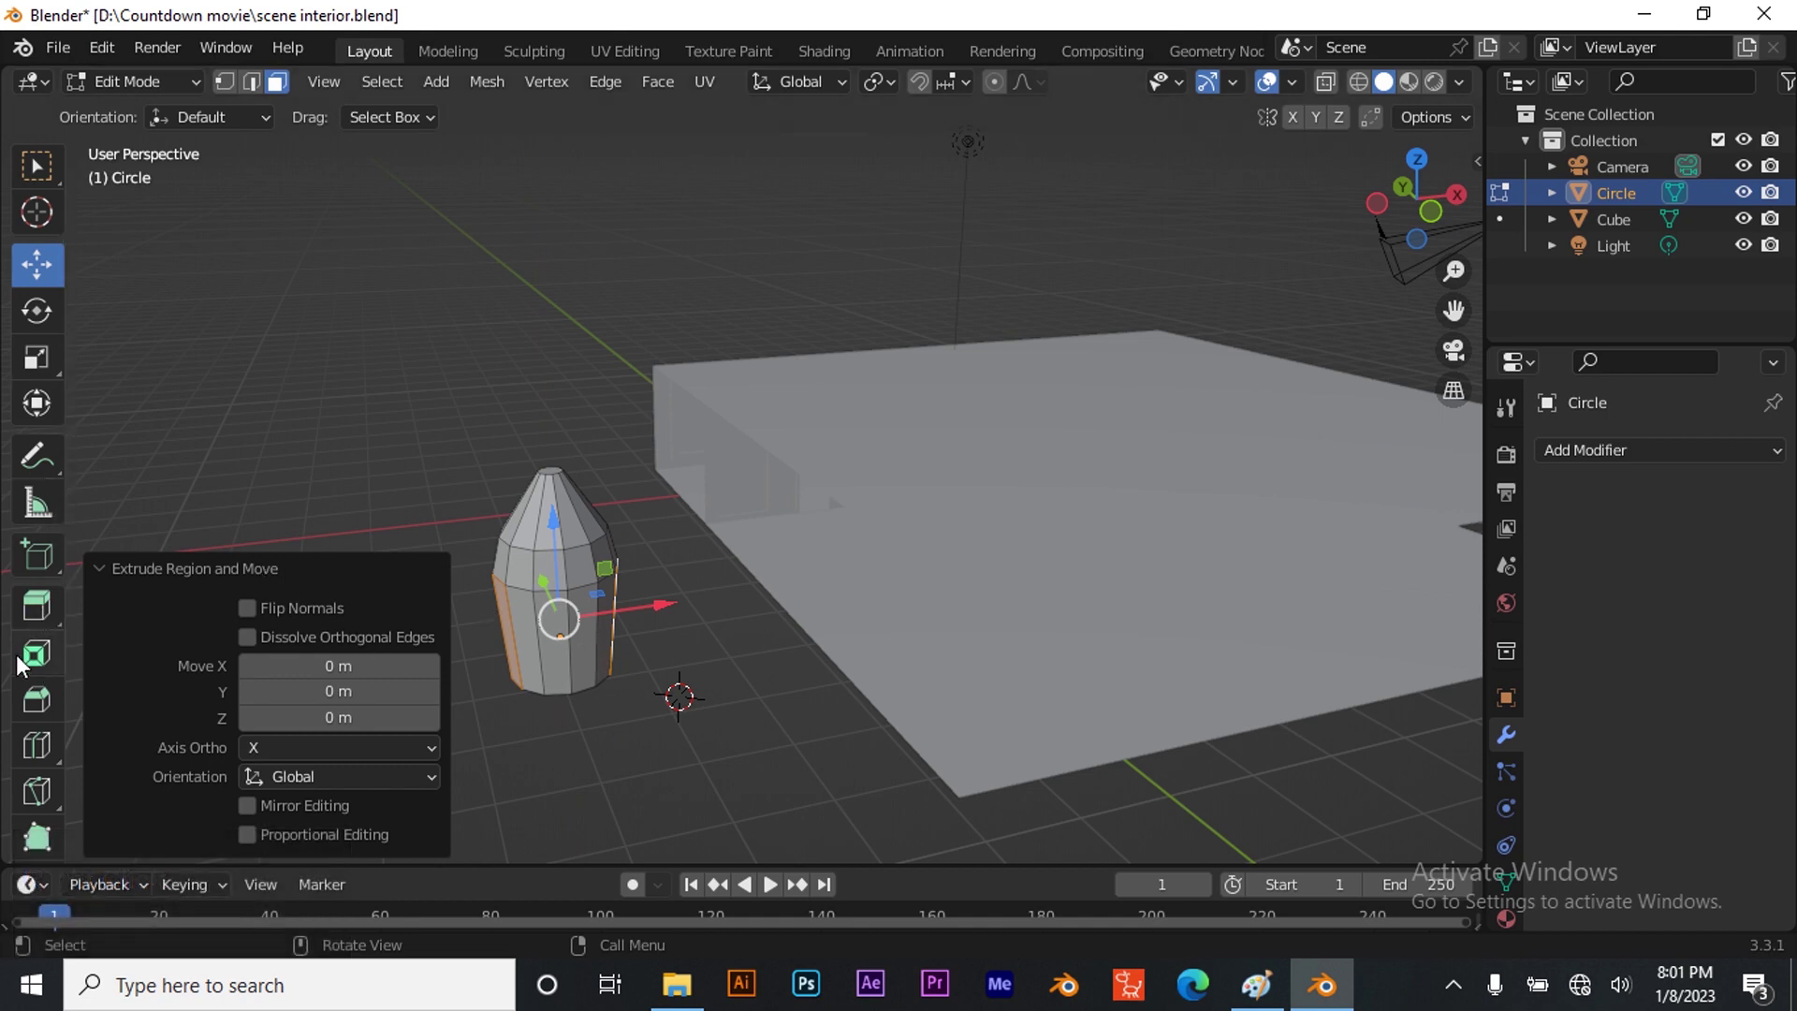
left_click(37, 605)
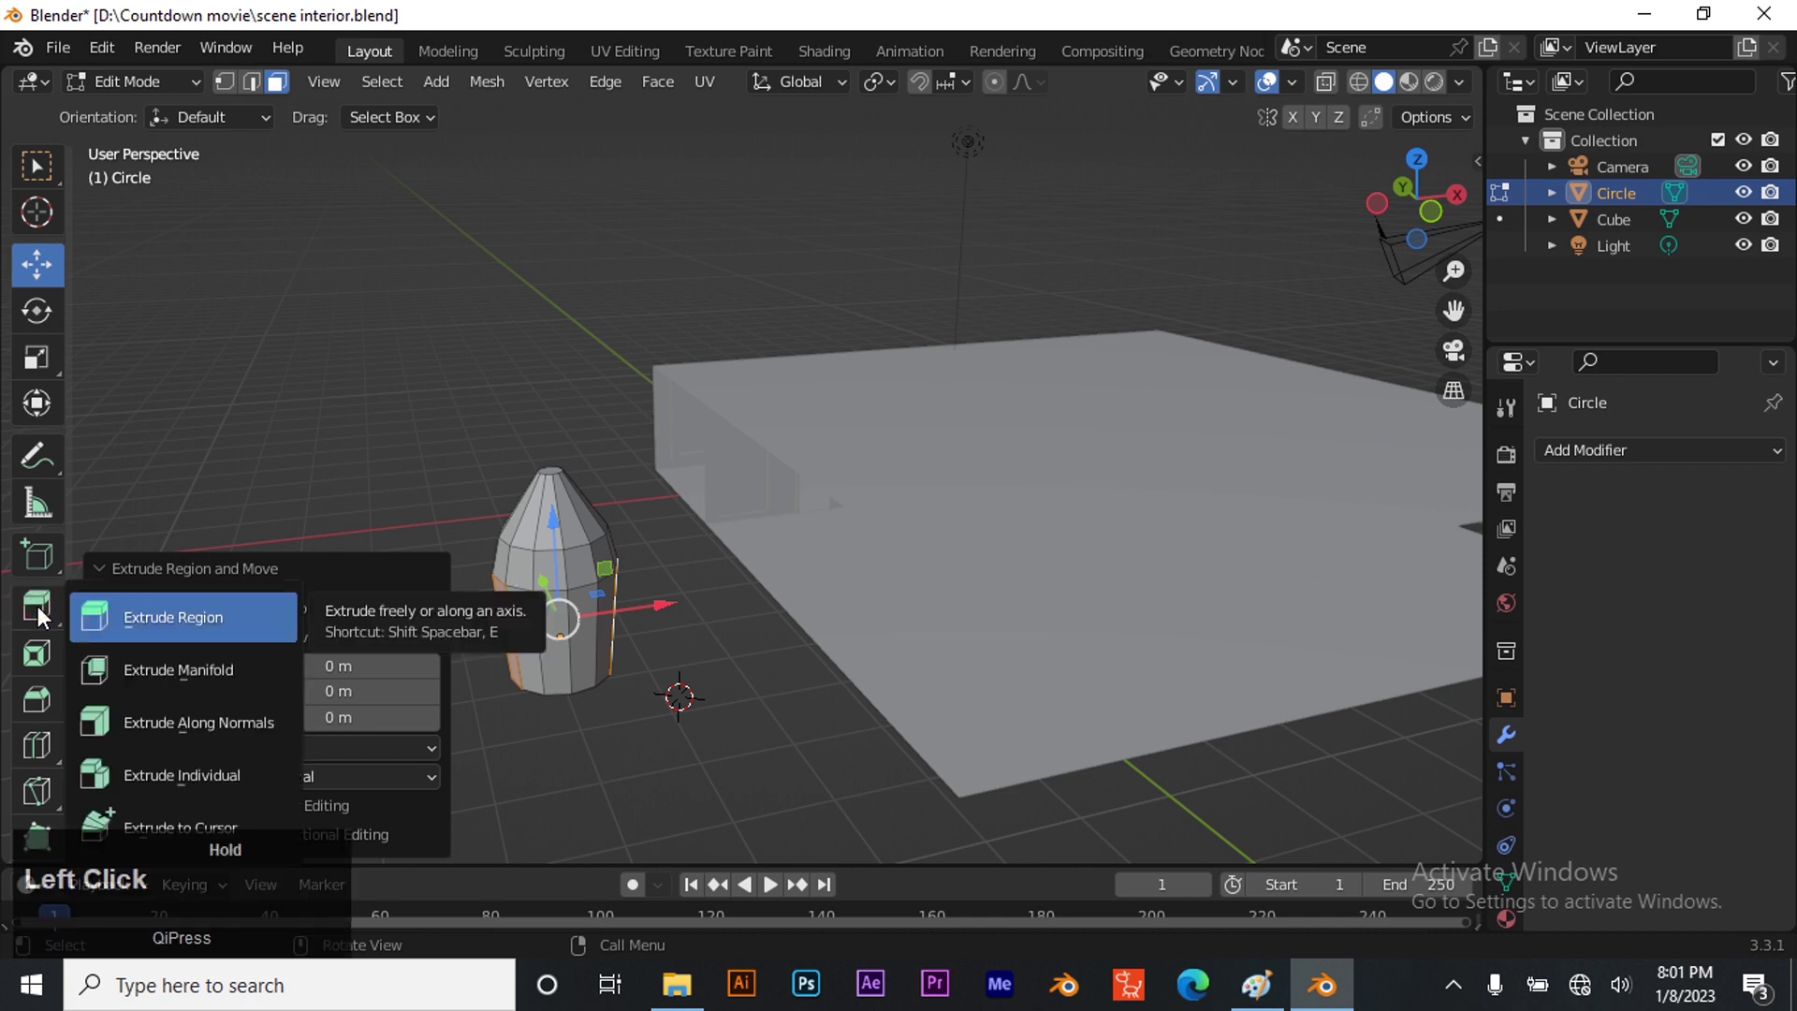
left_click(230, 731)
left_click_drag(564, 731, 562, 689)
left_click(99, 651)
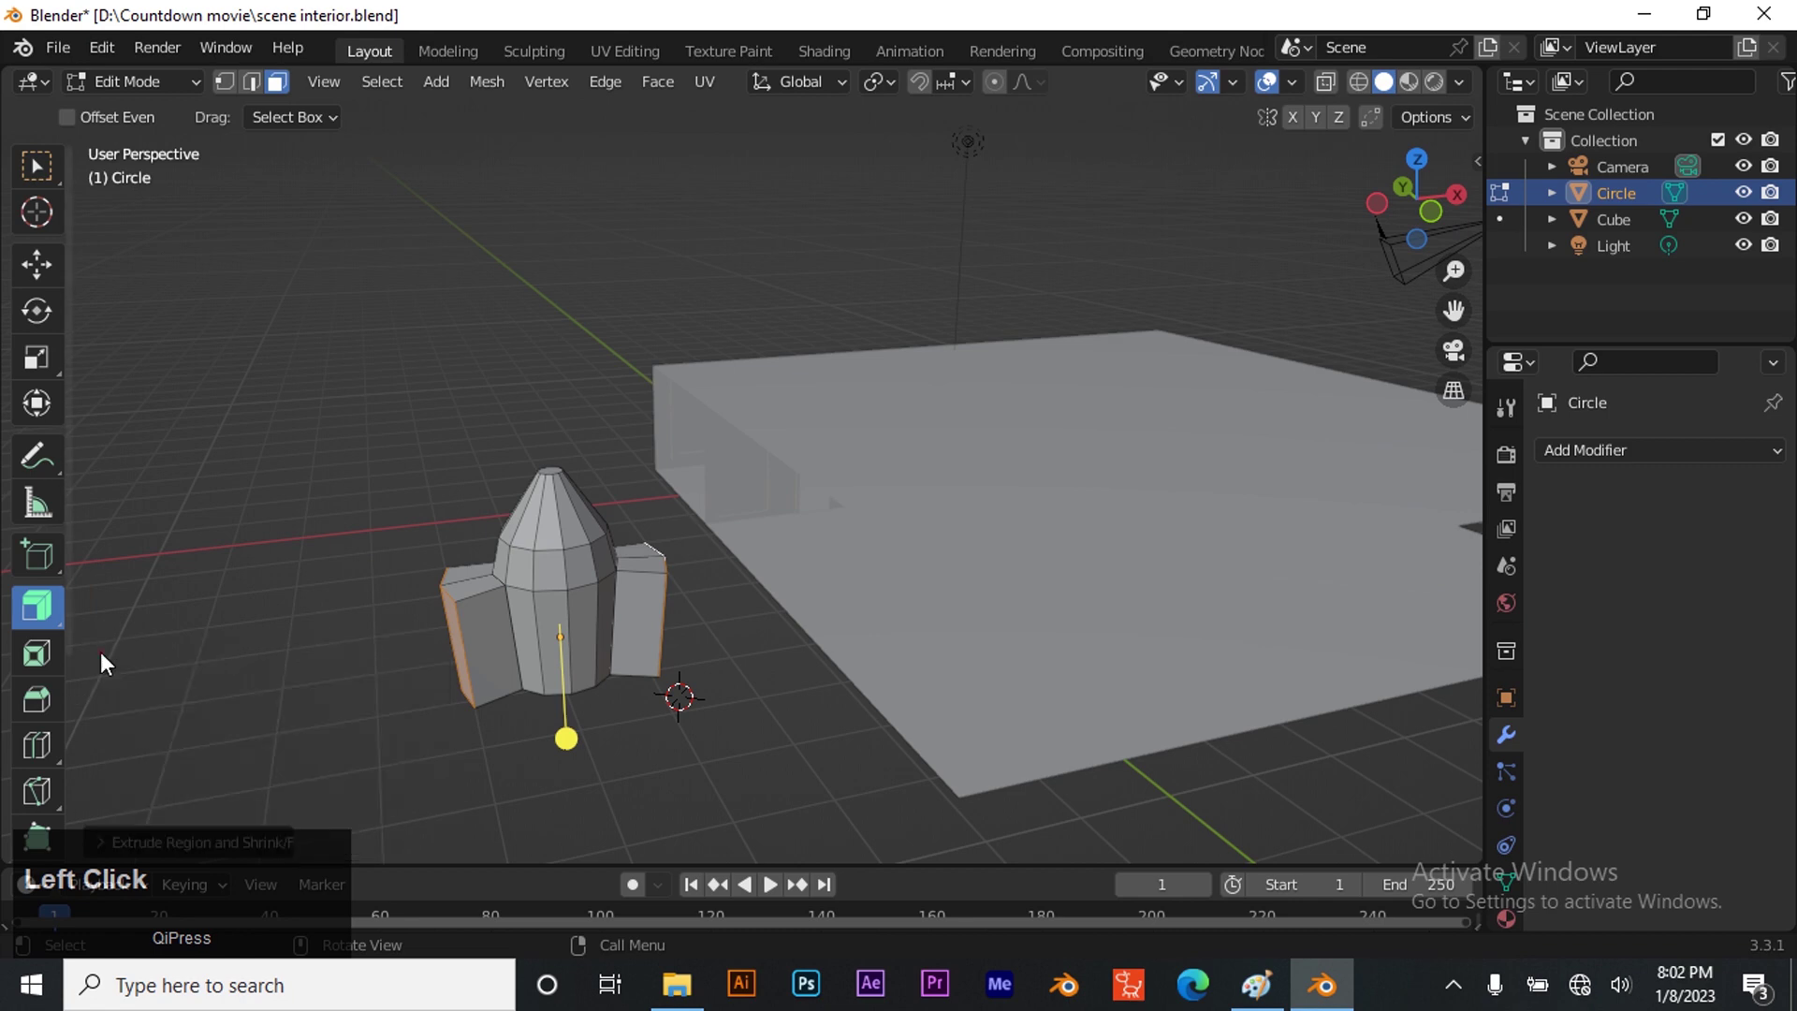
Move the fins' outer faces downward along Z so the fins slant toward the ground
left_click(38, 265)
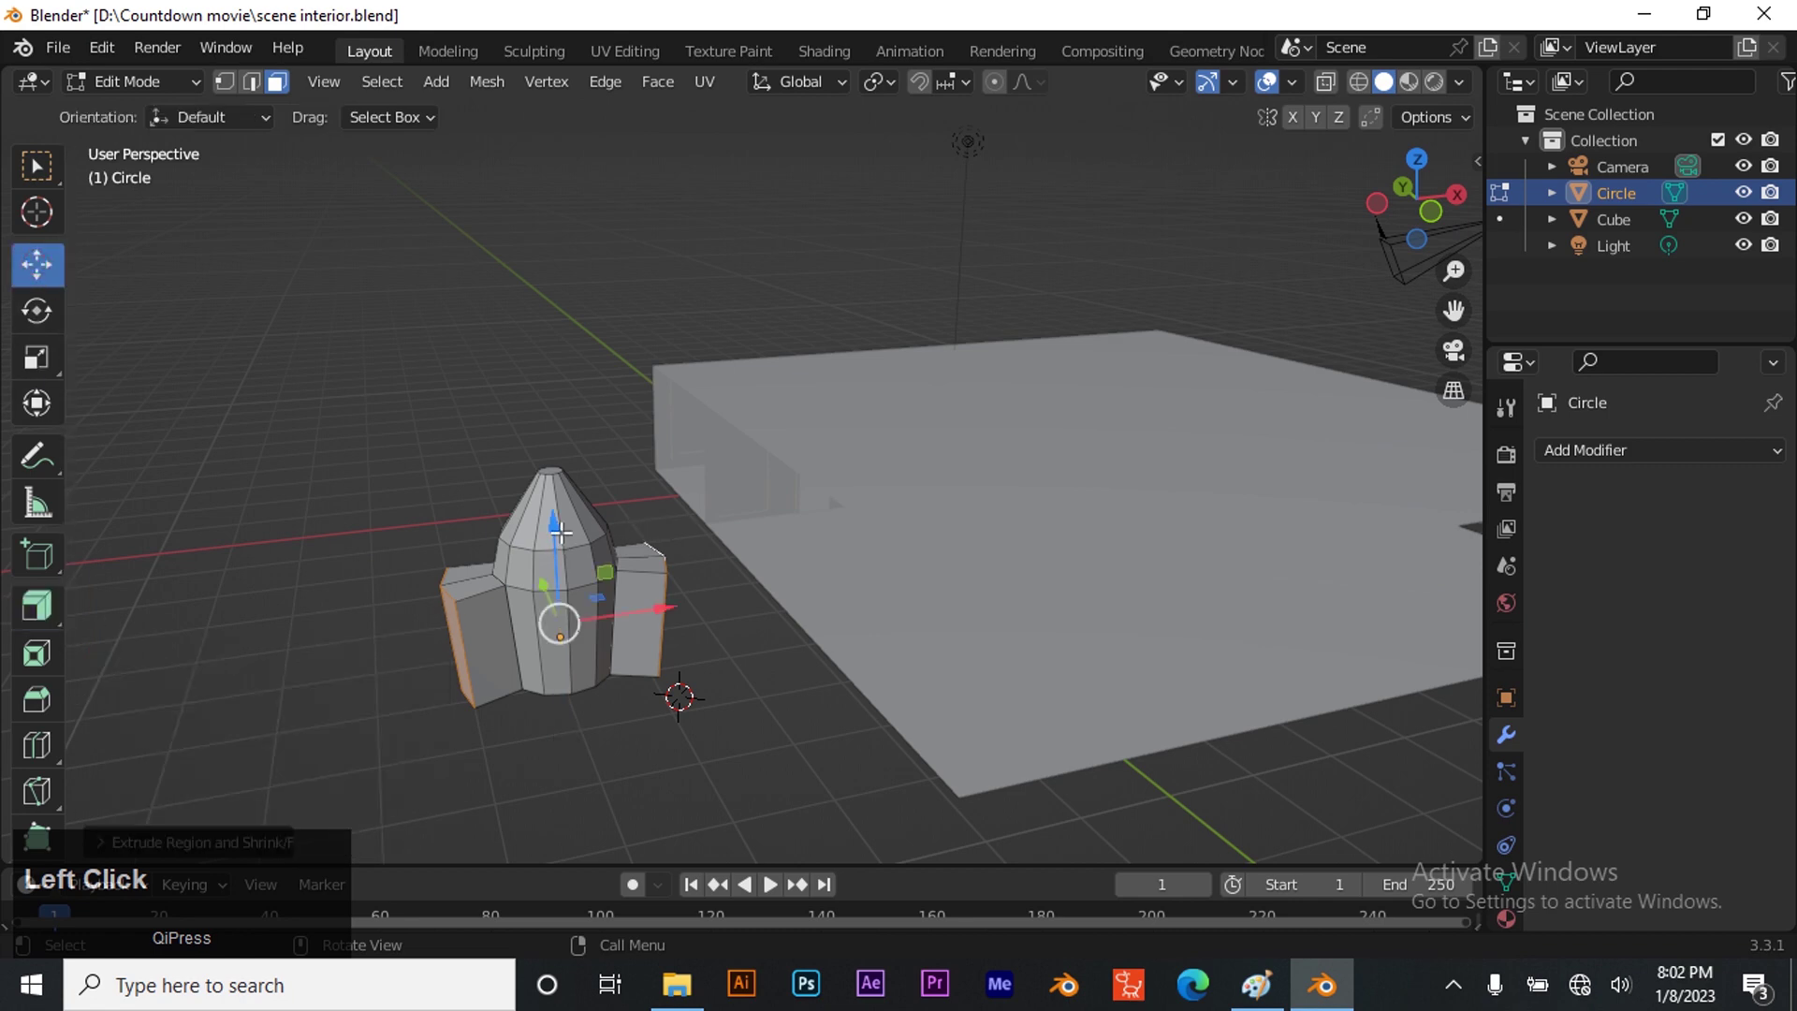
left_click_drag(554, 524, 559, 587)
mouse_move(1380, 216)
left_mouse_down()
mouse_move(1394, 180)
mouse_move(1359, 223)
left_mouse_up()
left_click_drag(536, 534, 531, 515)
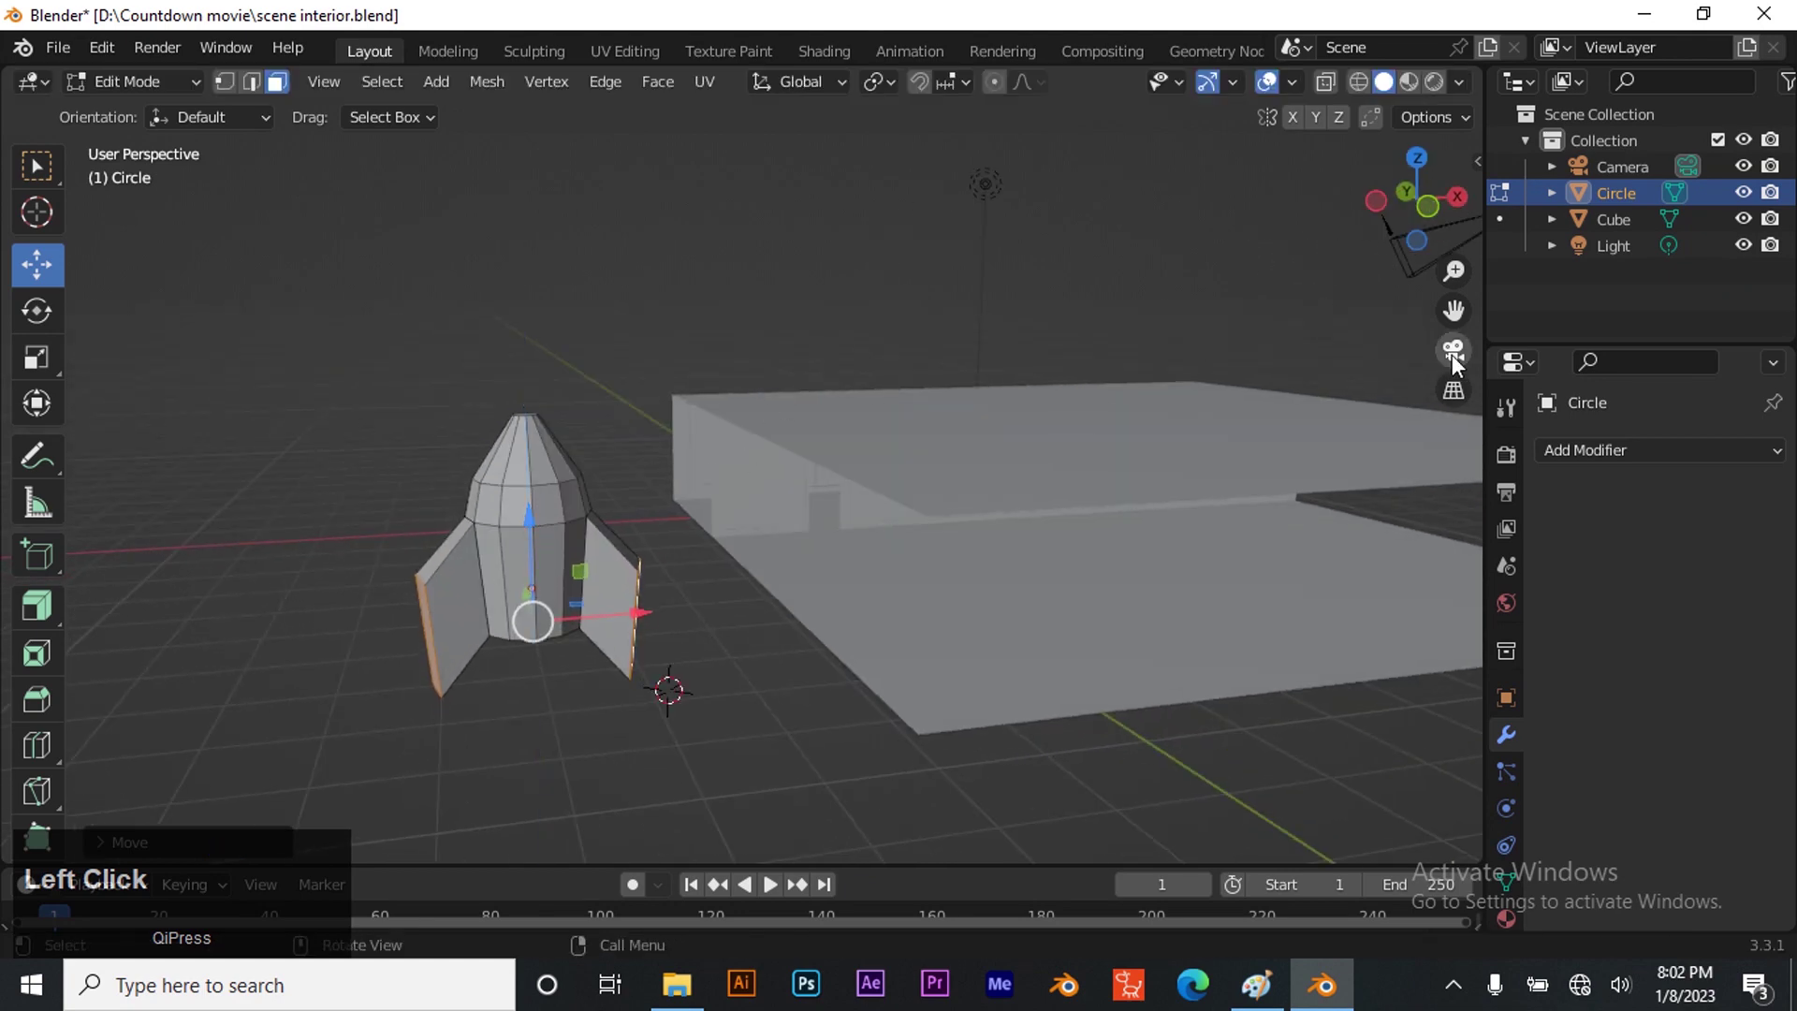
Inset the body's bottom face about 0.277 m and extrude the inner face downward to form a short nozzle
mouse_move(1430, 201)
left_mouse_down()
mouse_move(1385, 225)
mouse_move(1408, 201)
left_mouse_up()
scroll(652, 435, "up", 2)
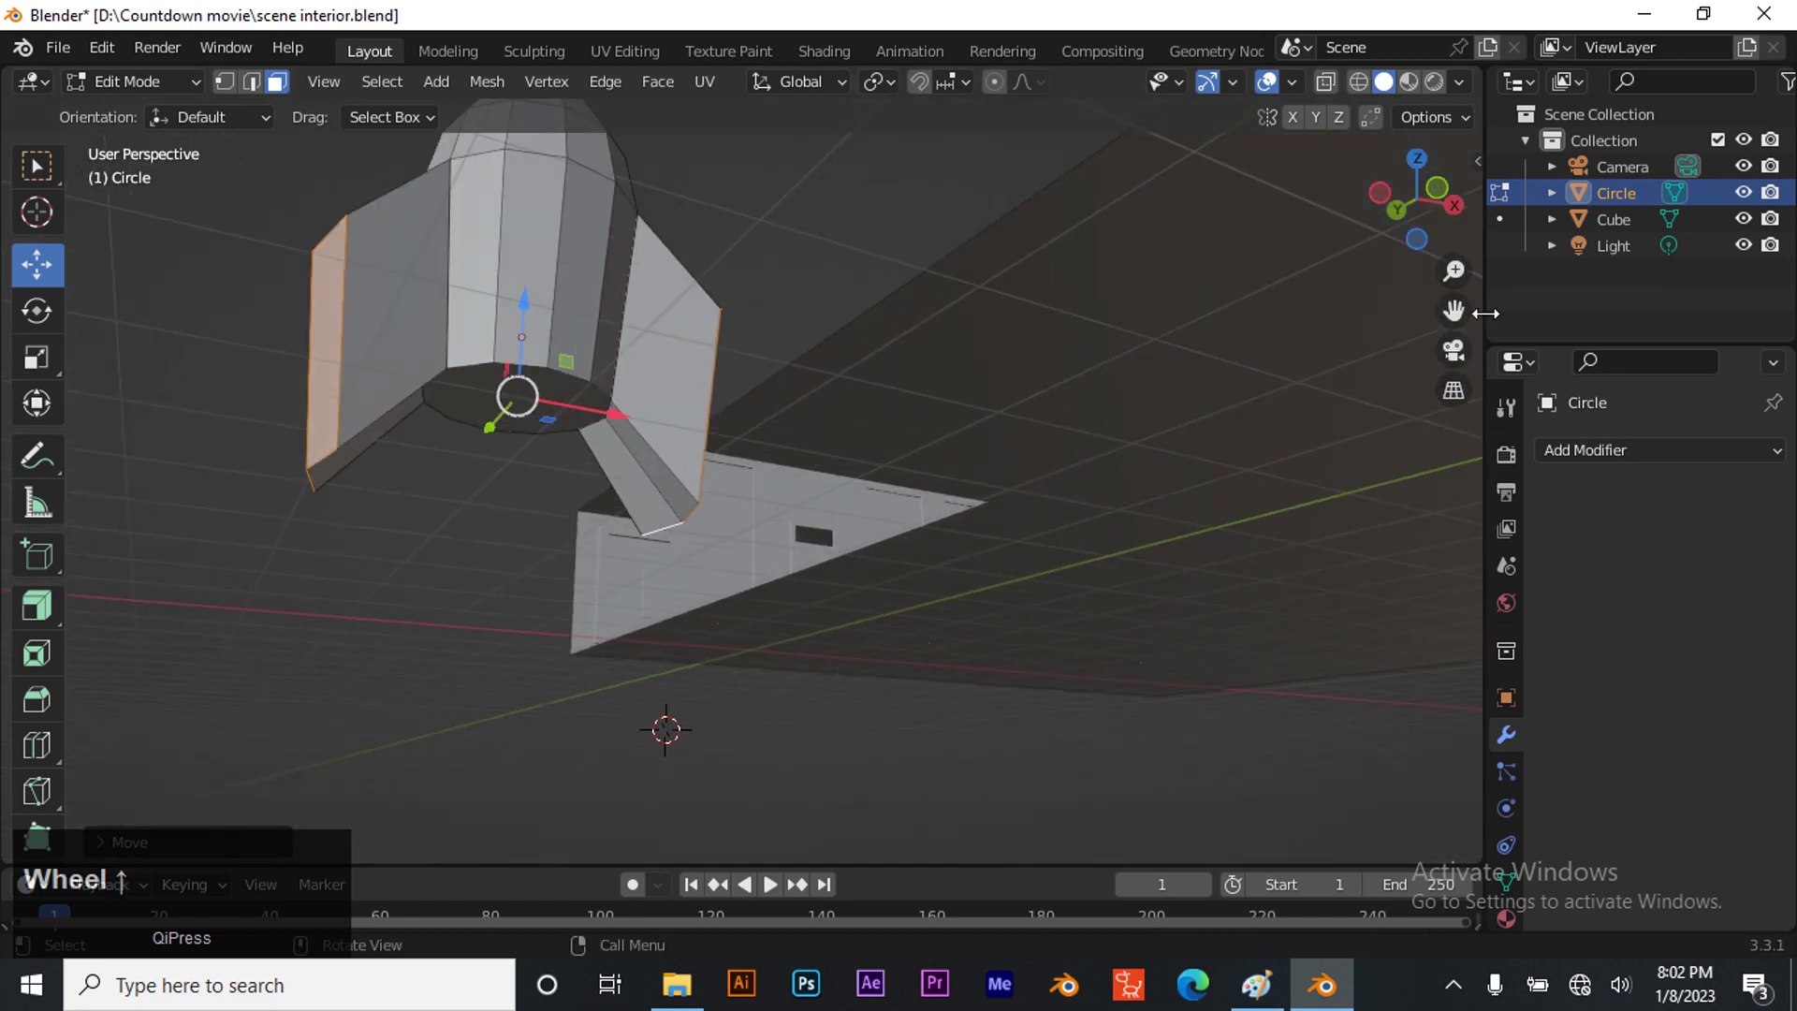
left_click_drag(1453, 310, 646, 150)
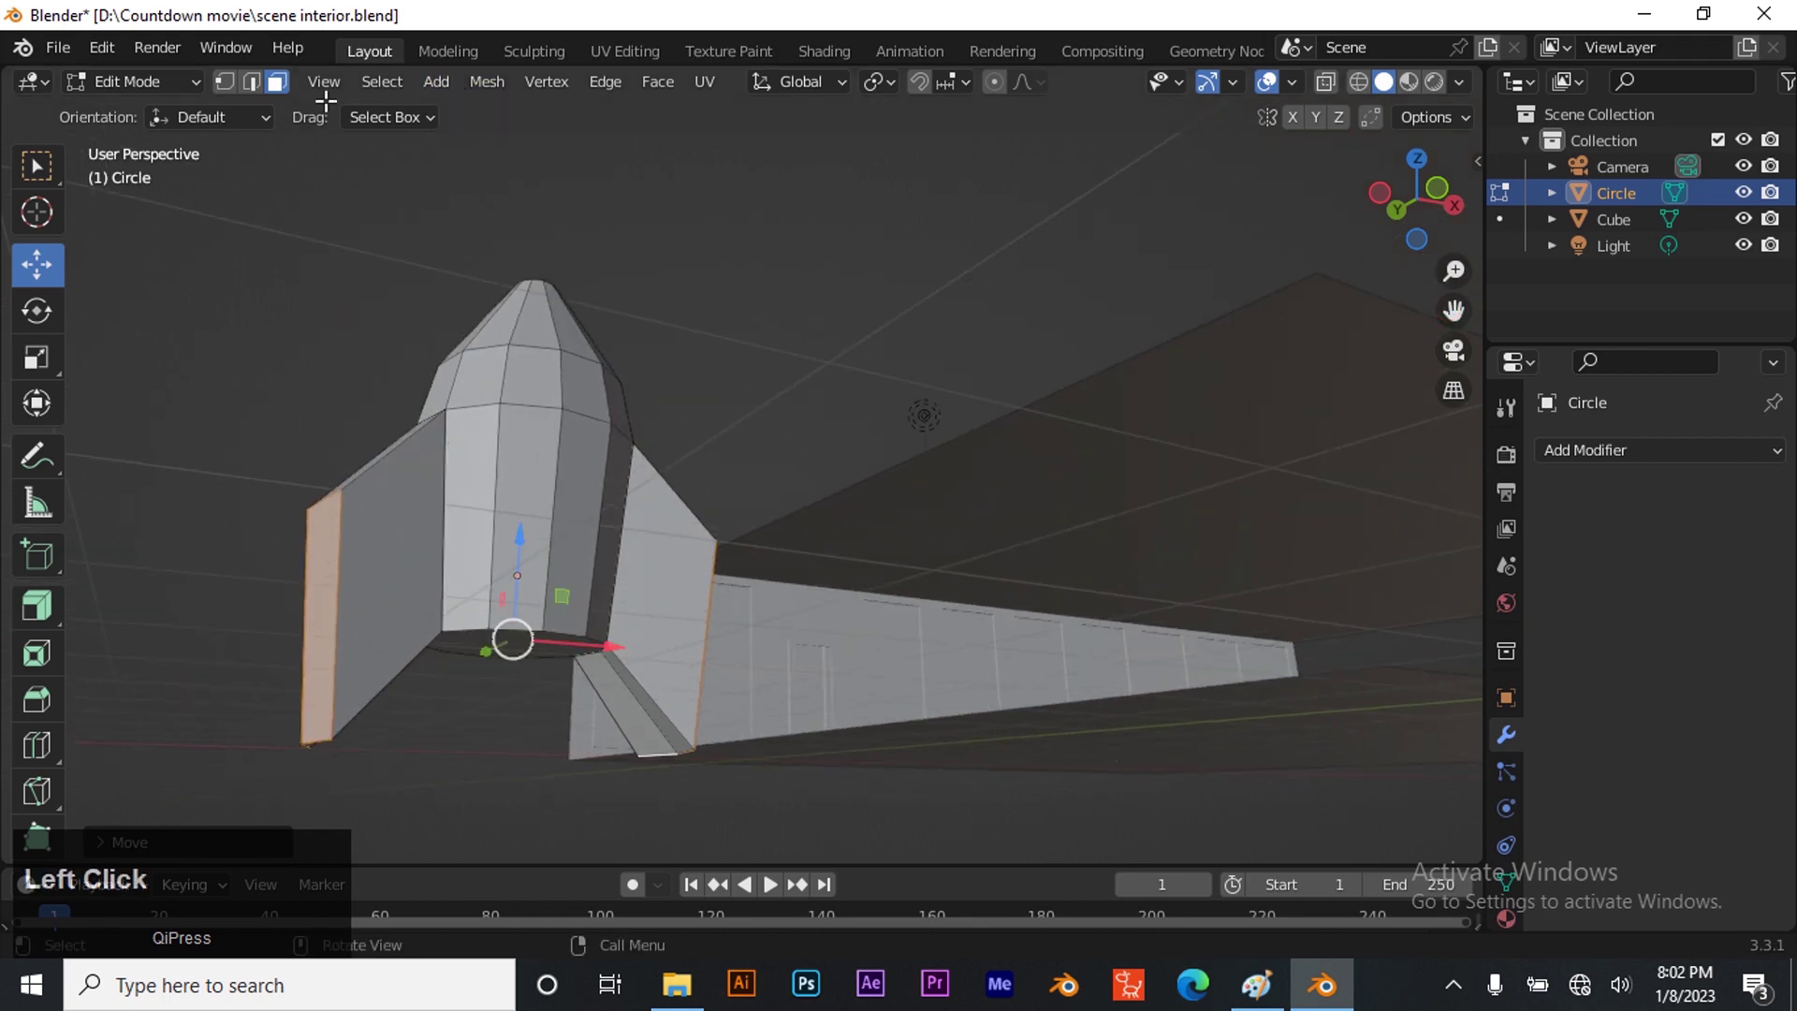
left_click(573, 660)
left_click(562, 653)
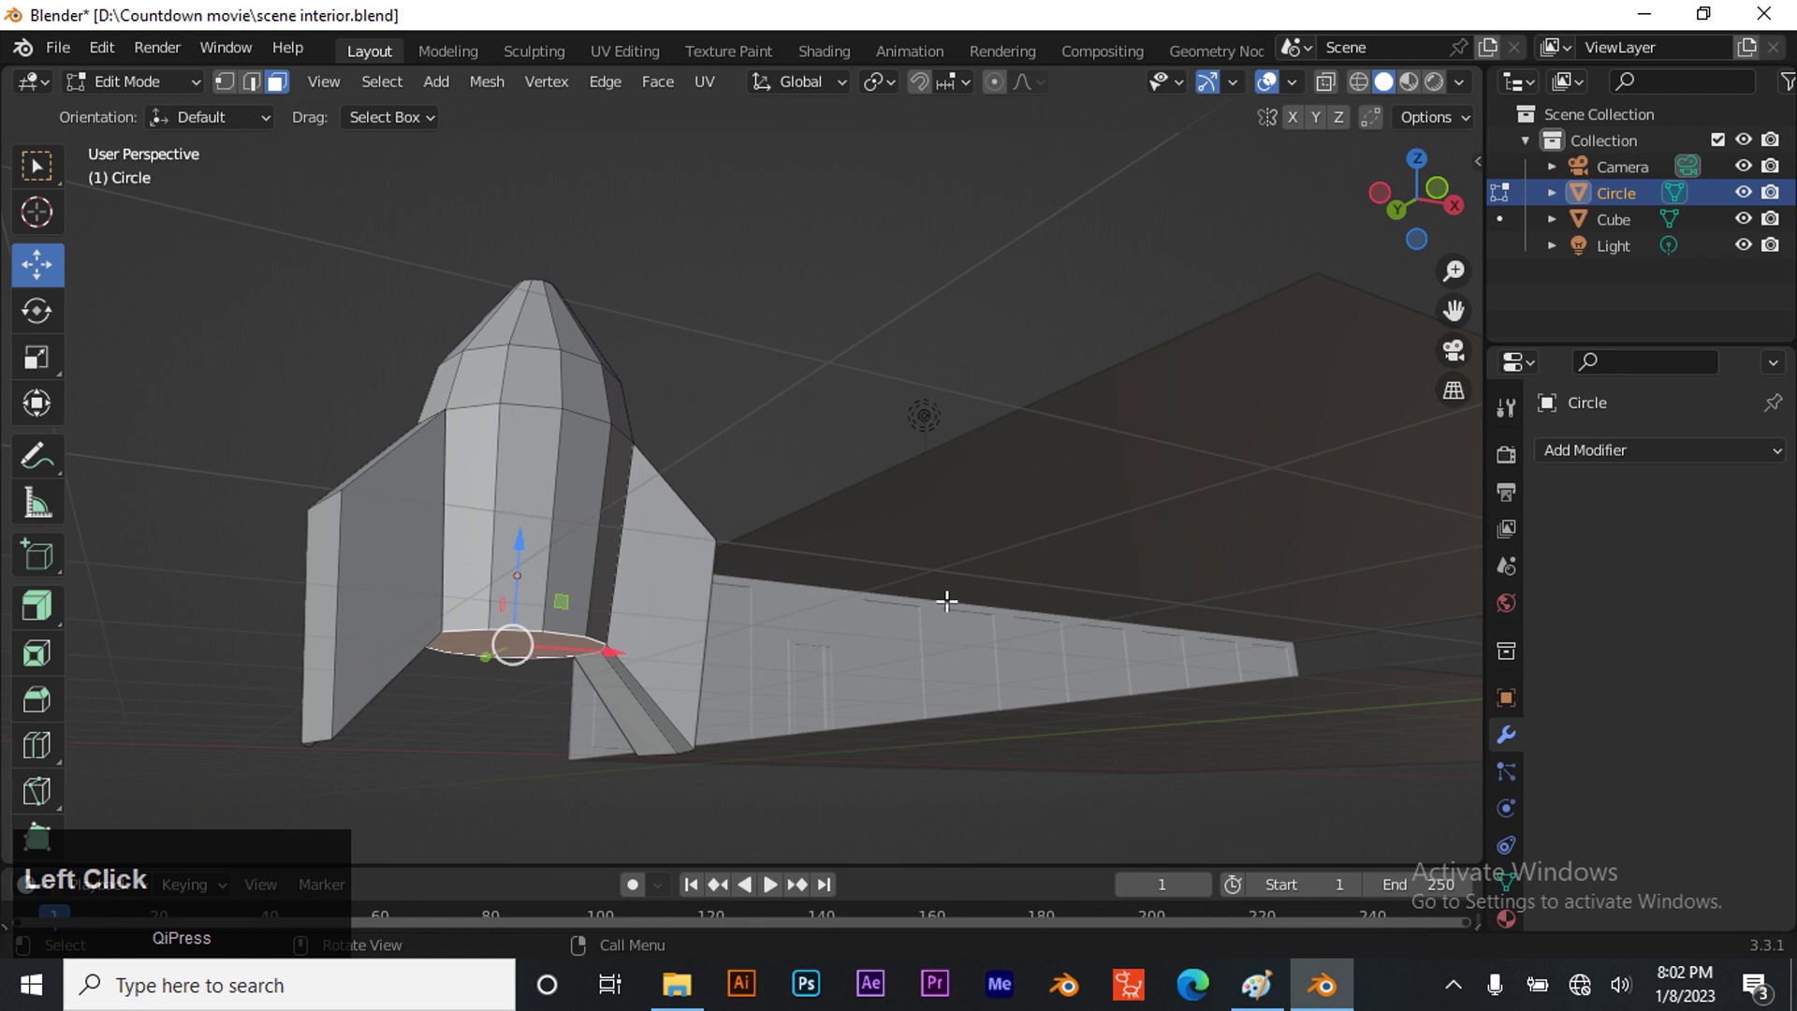
key("i")
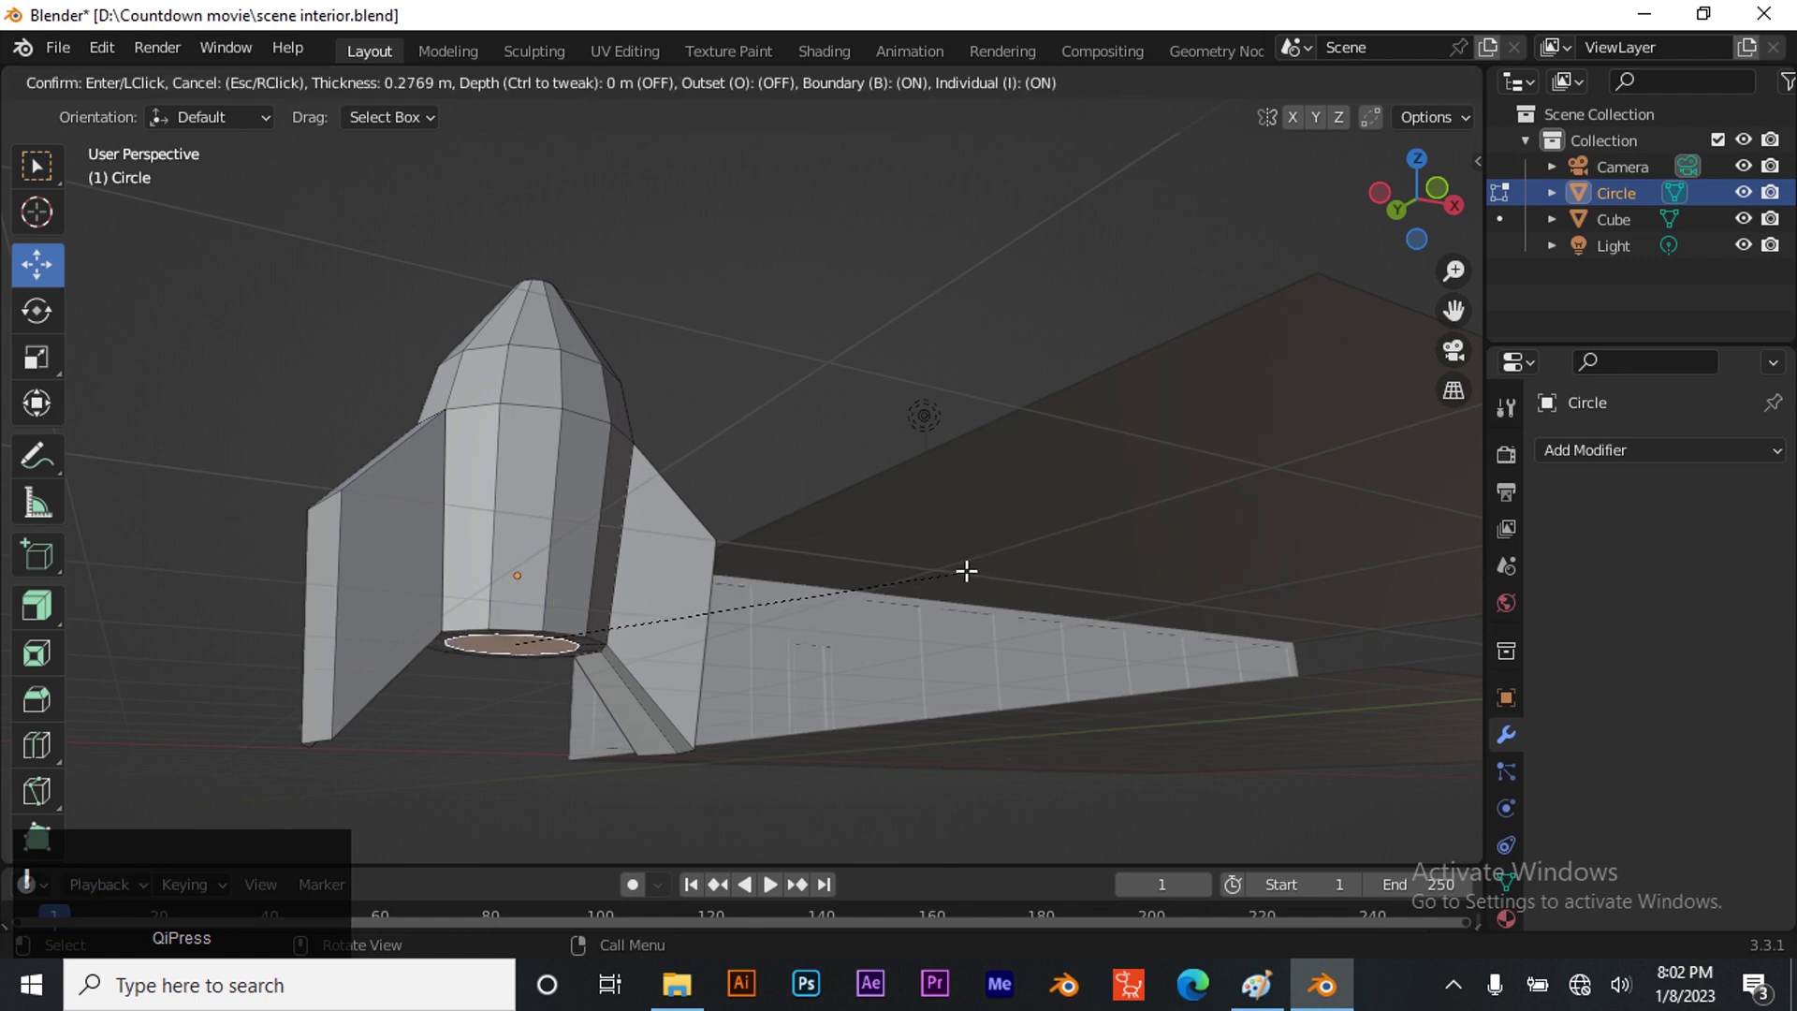
left_click(967, 568)
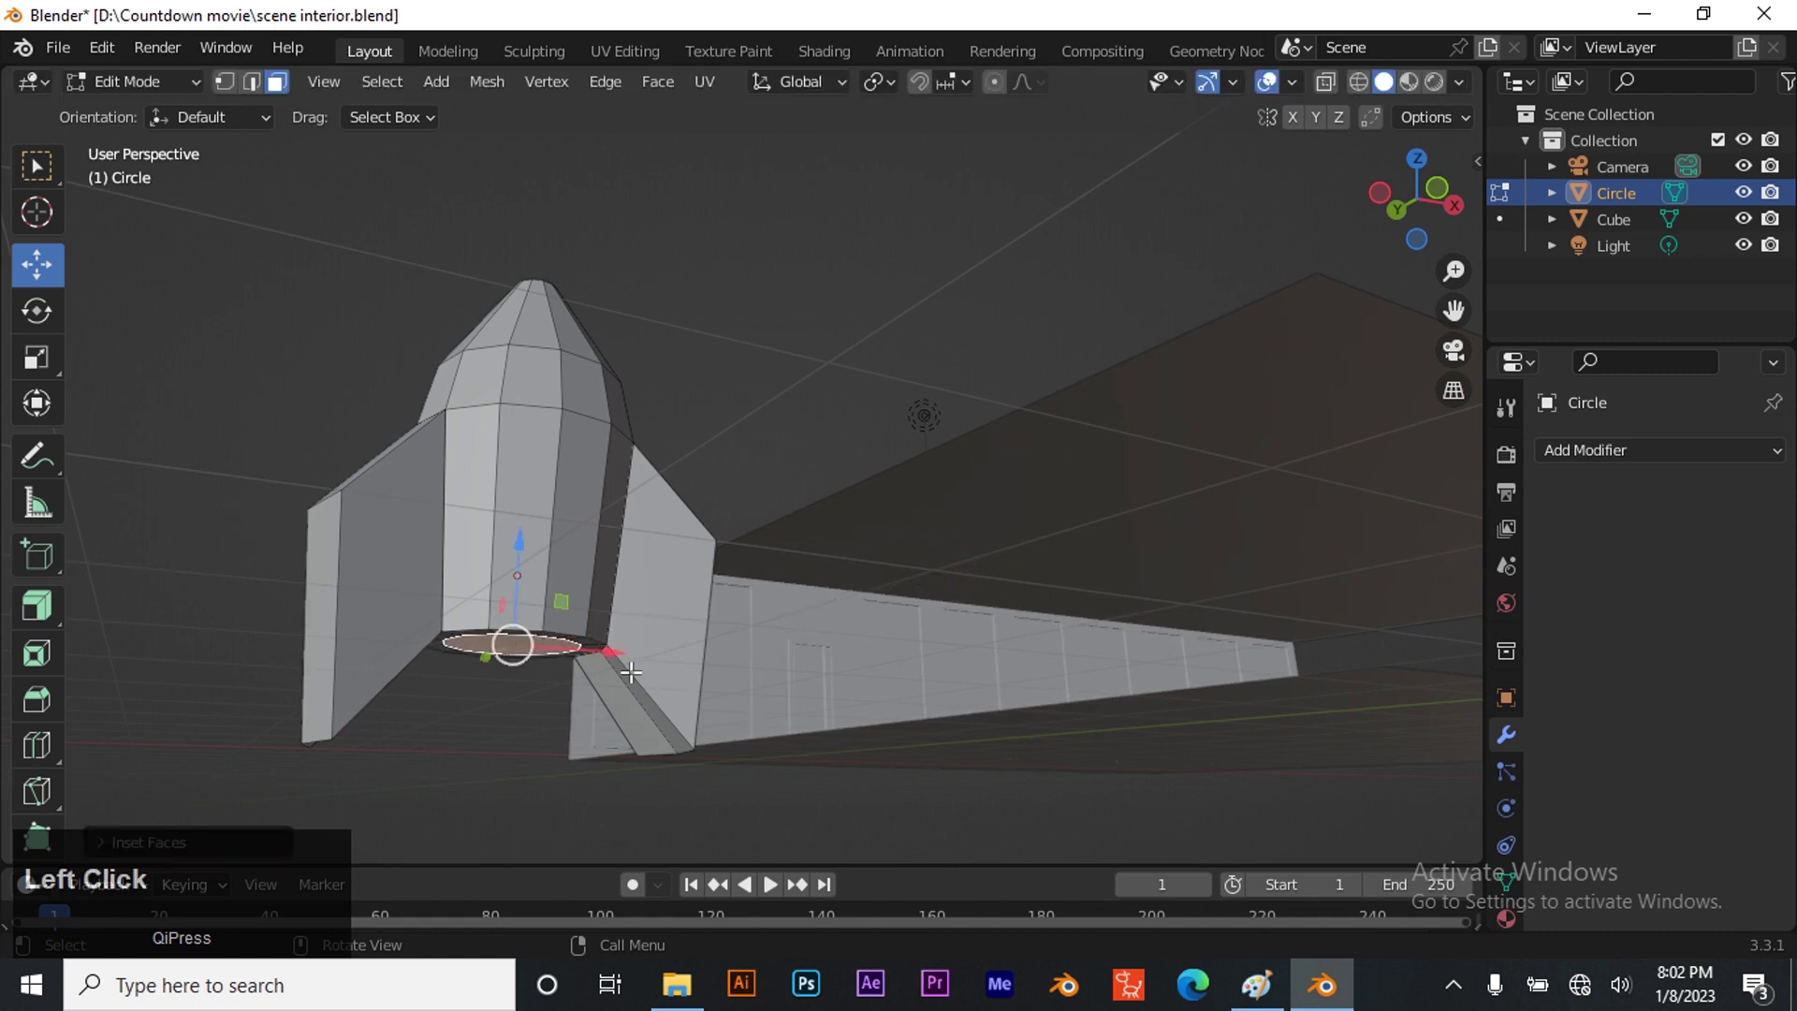
key("e")
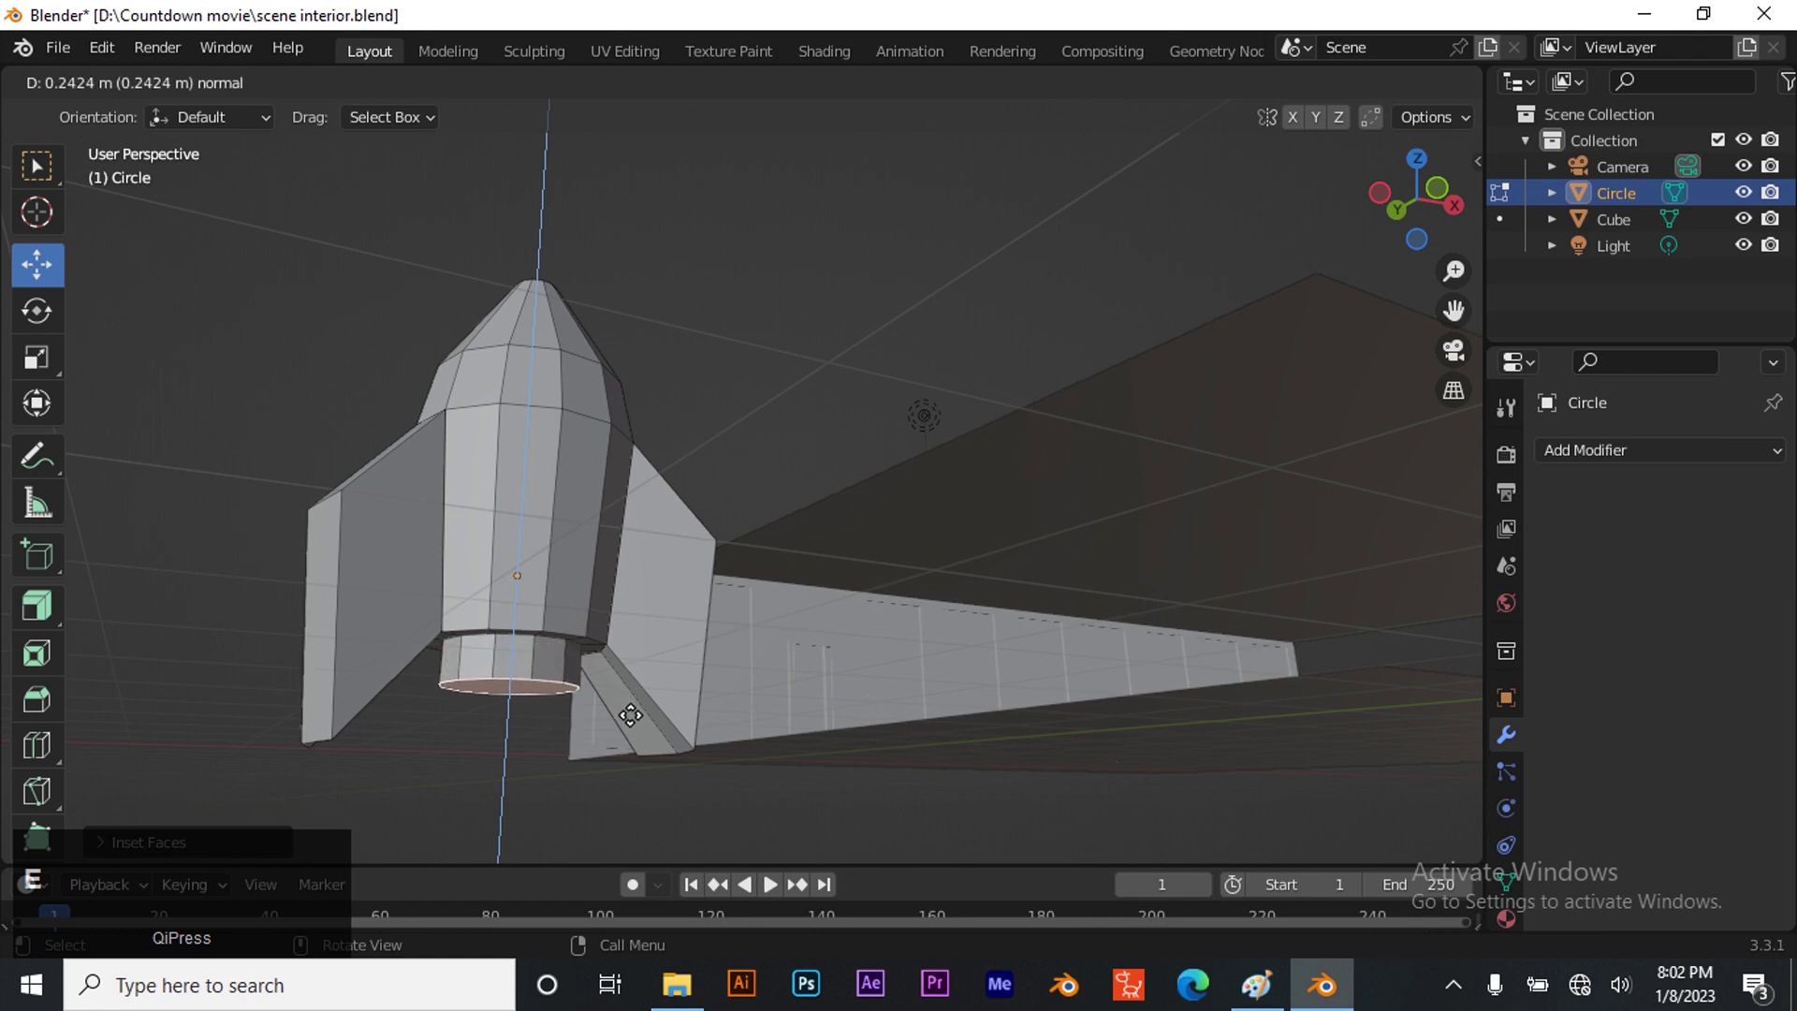
left_click(630, 734)
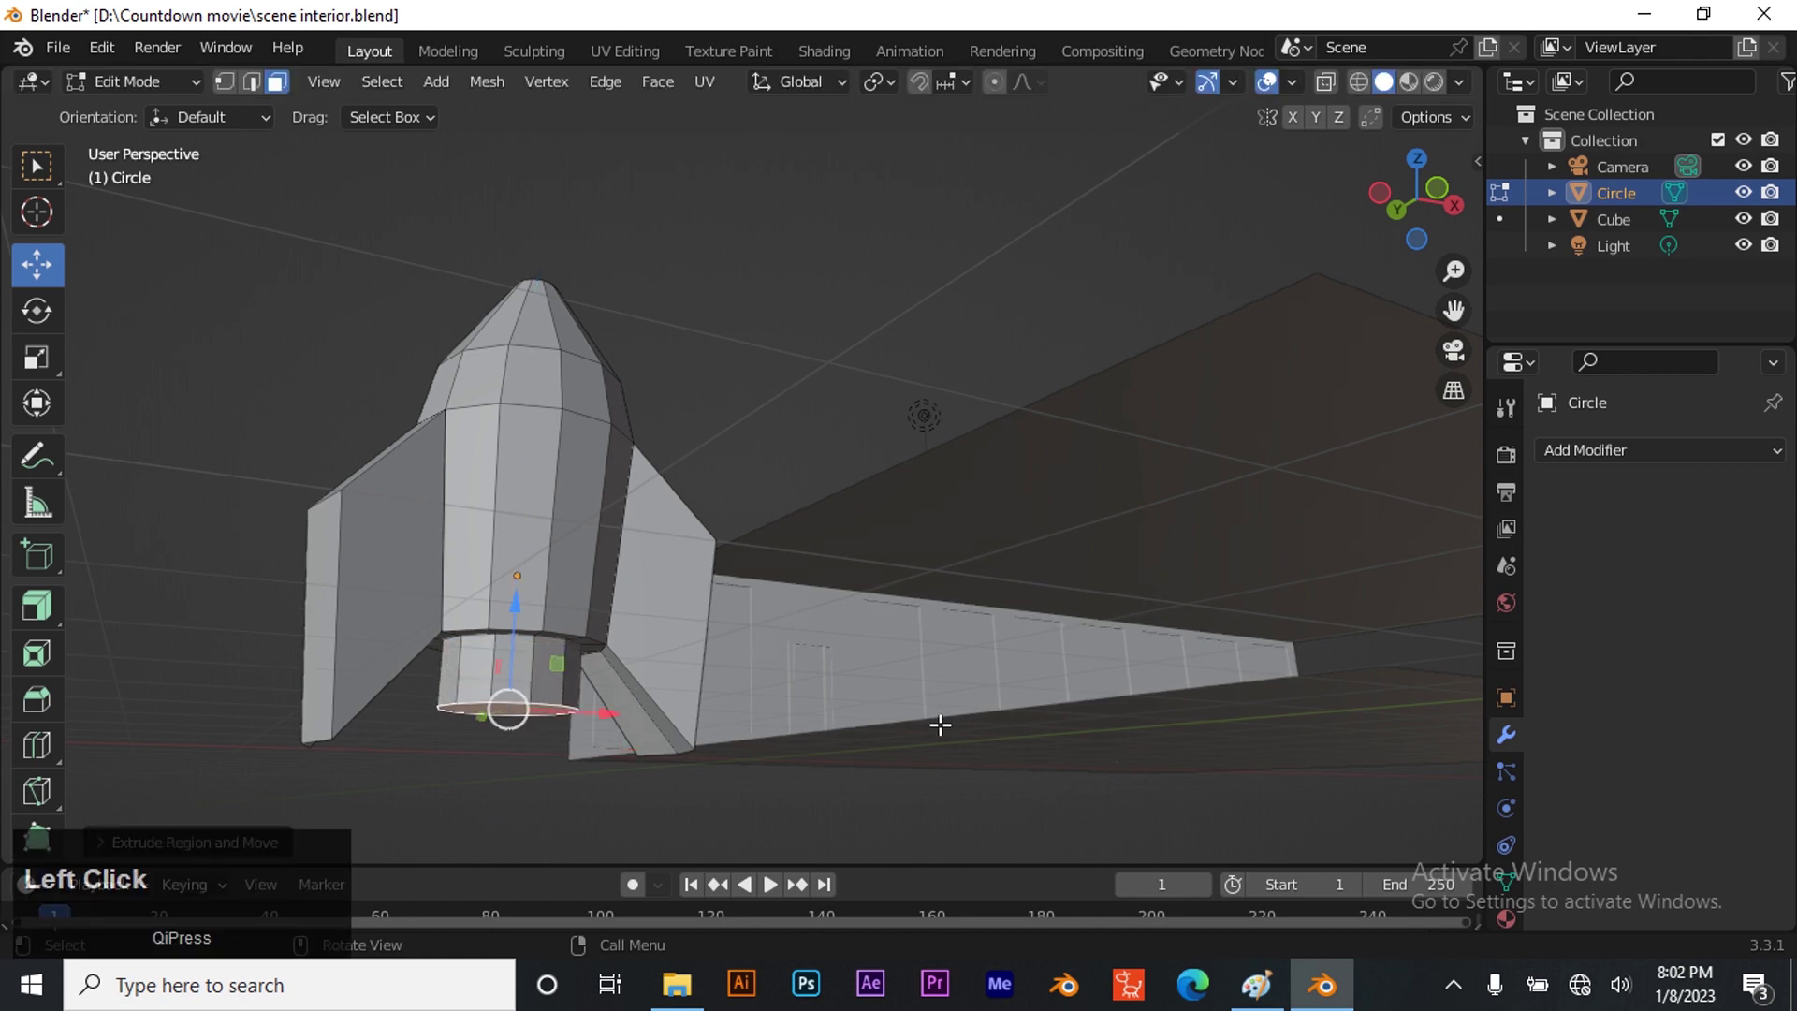
Scale the nozzle's end face down to about 0.8 and inset it slightly
key("s")
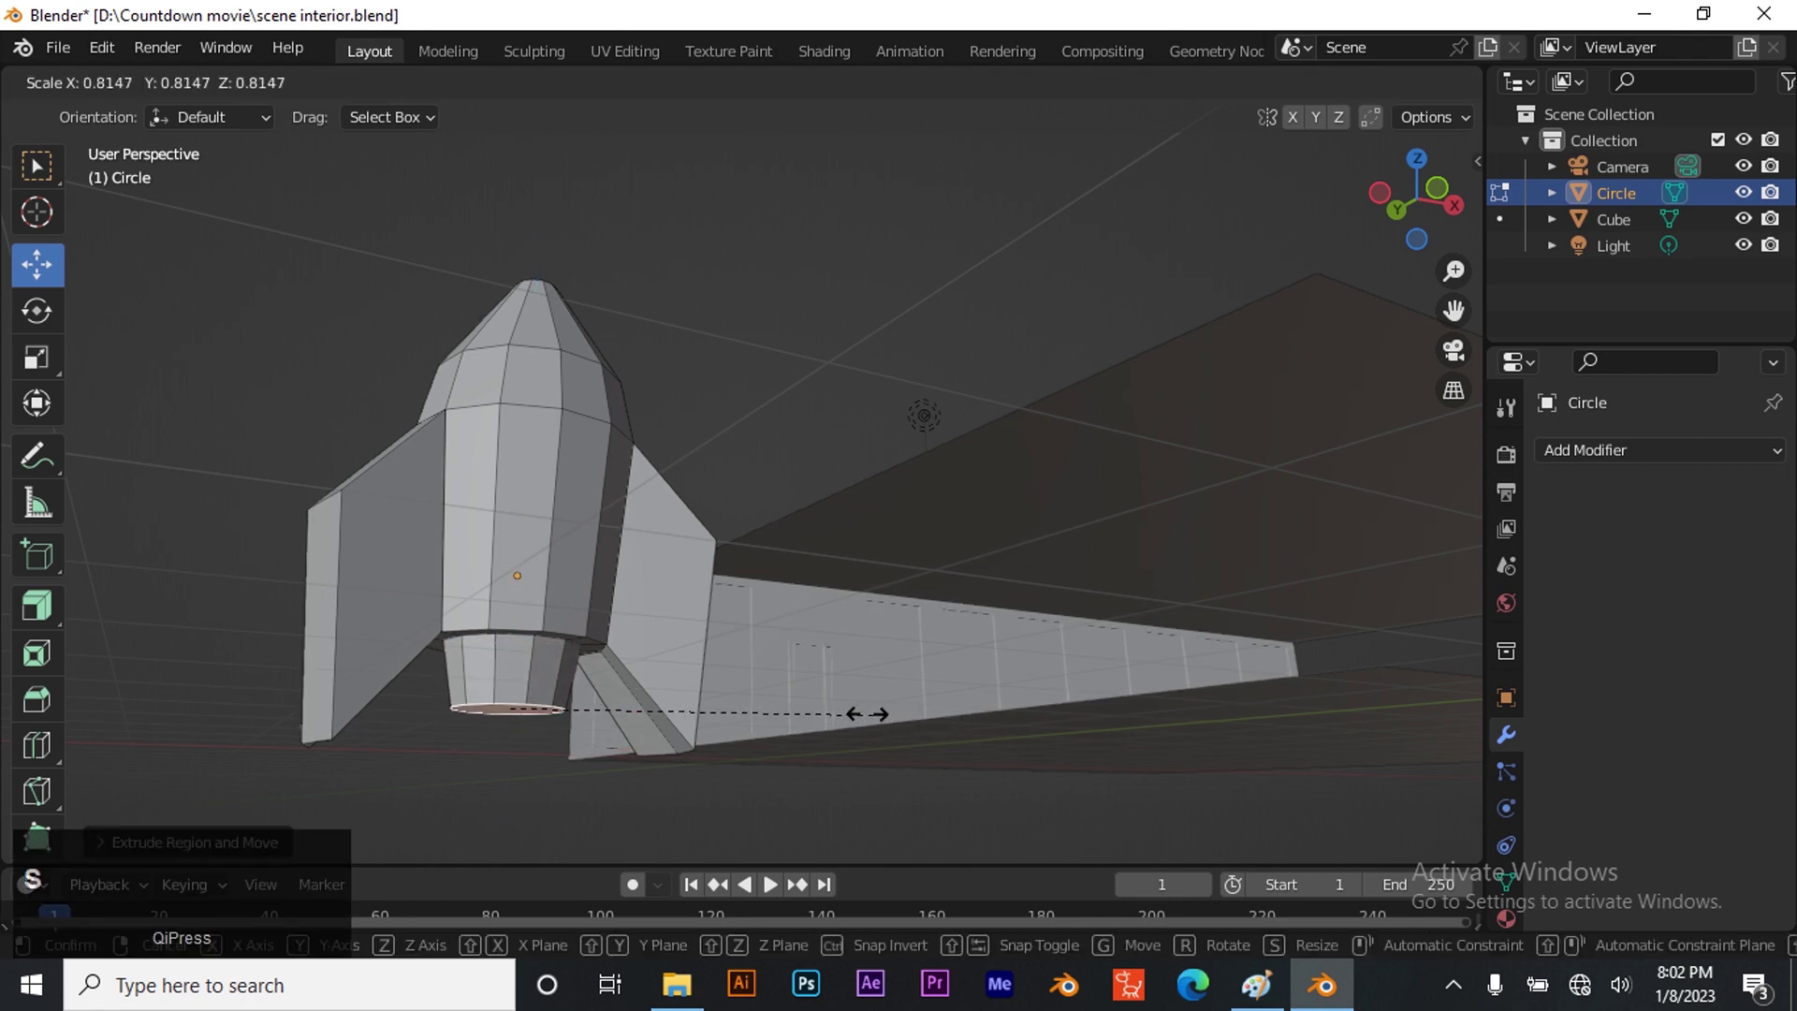
left_click(847, 706)
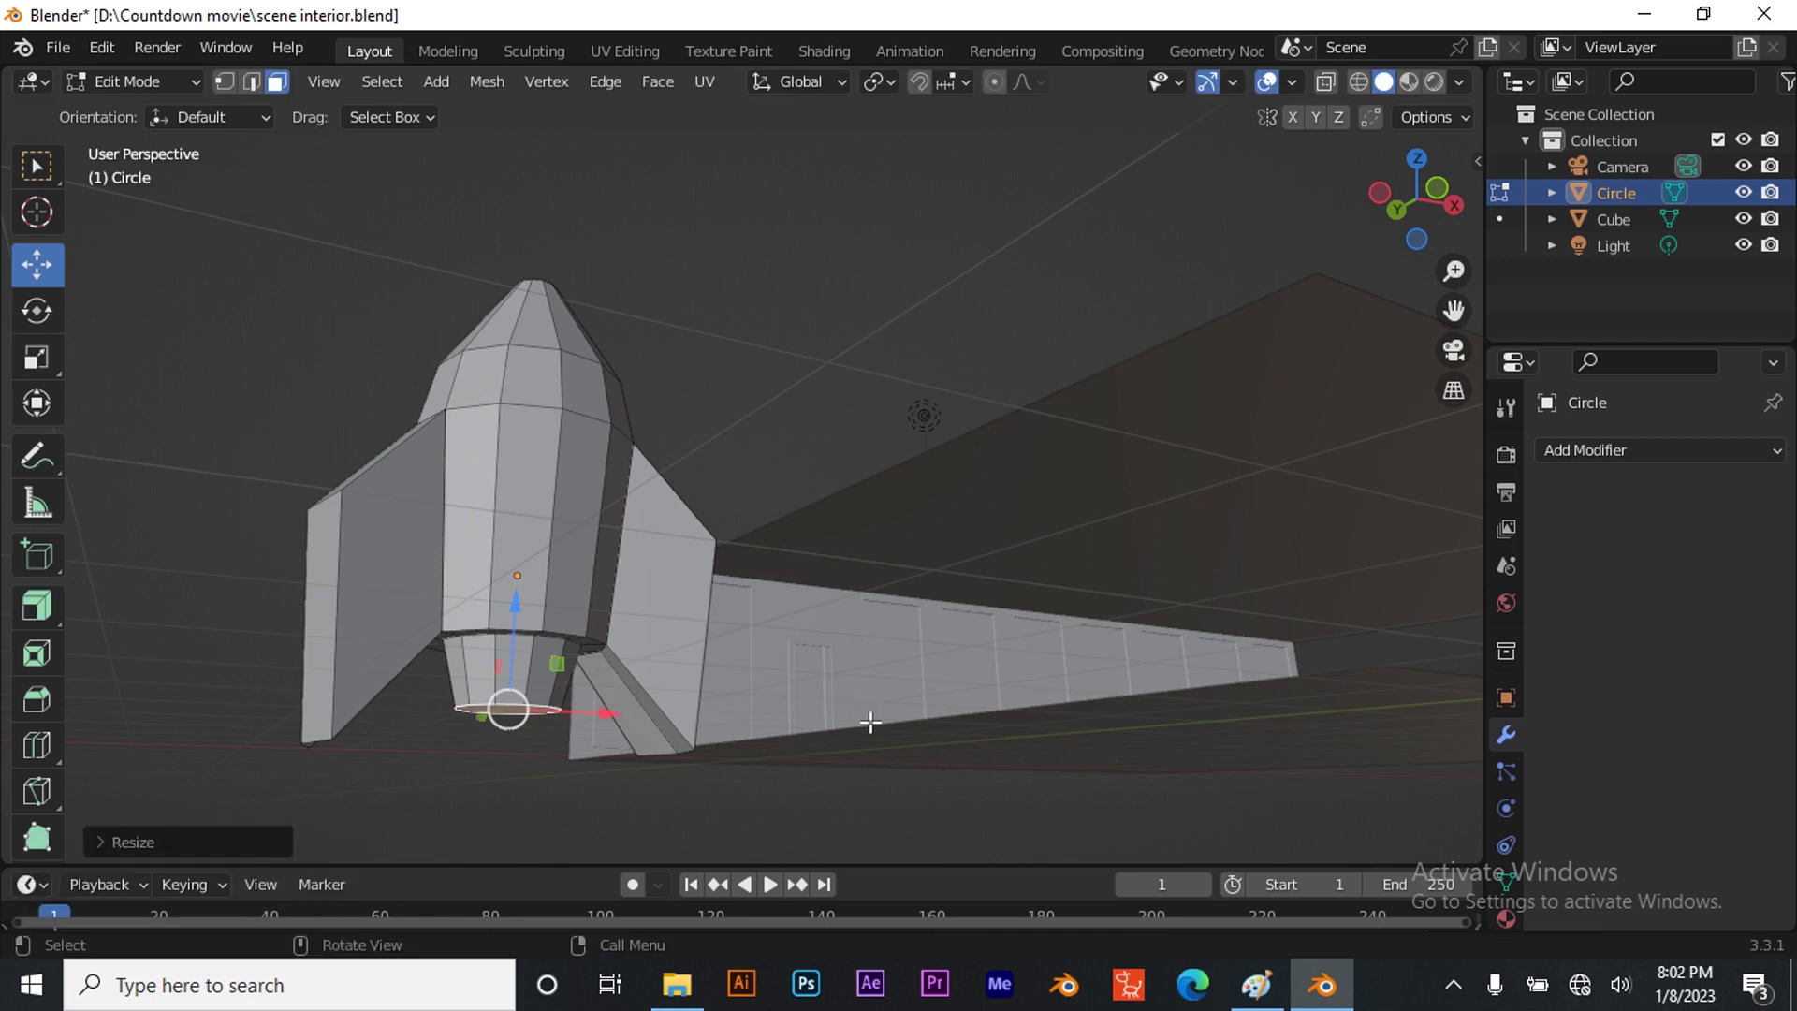
key("i")
left_click(851, 722)
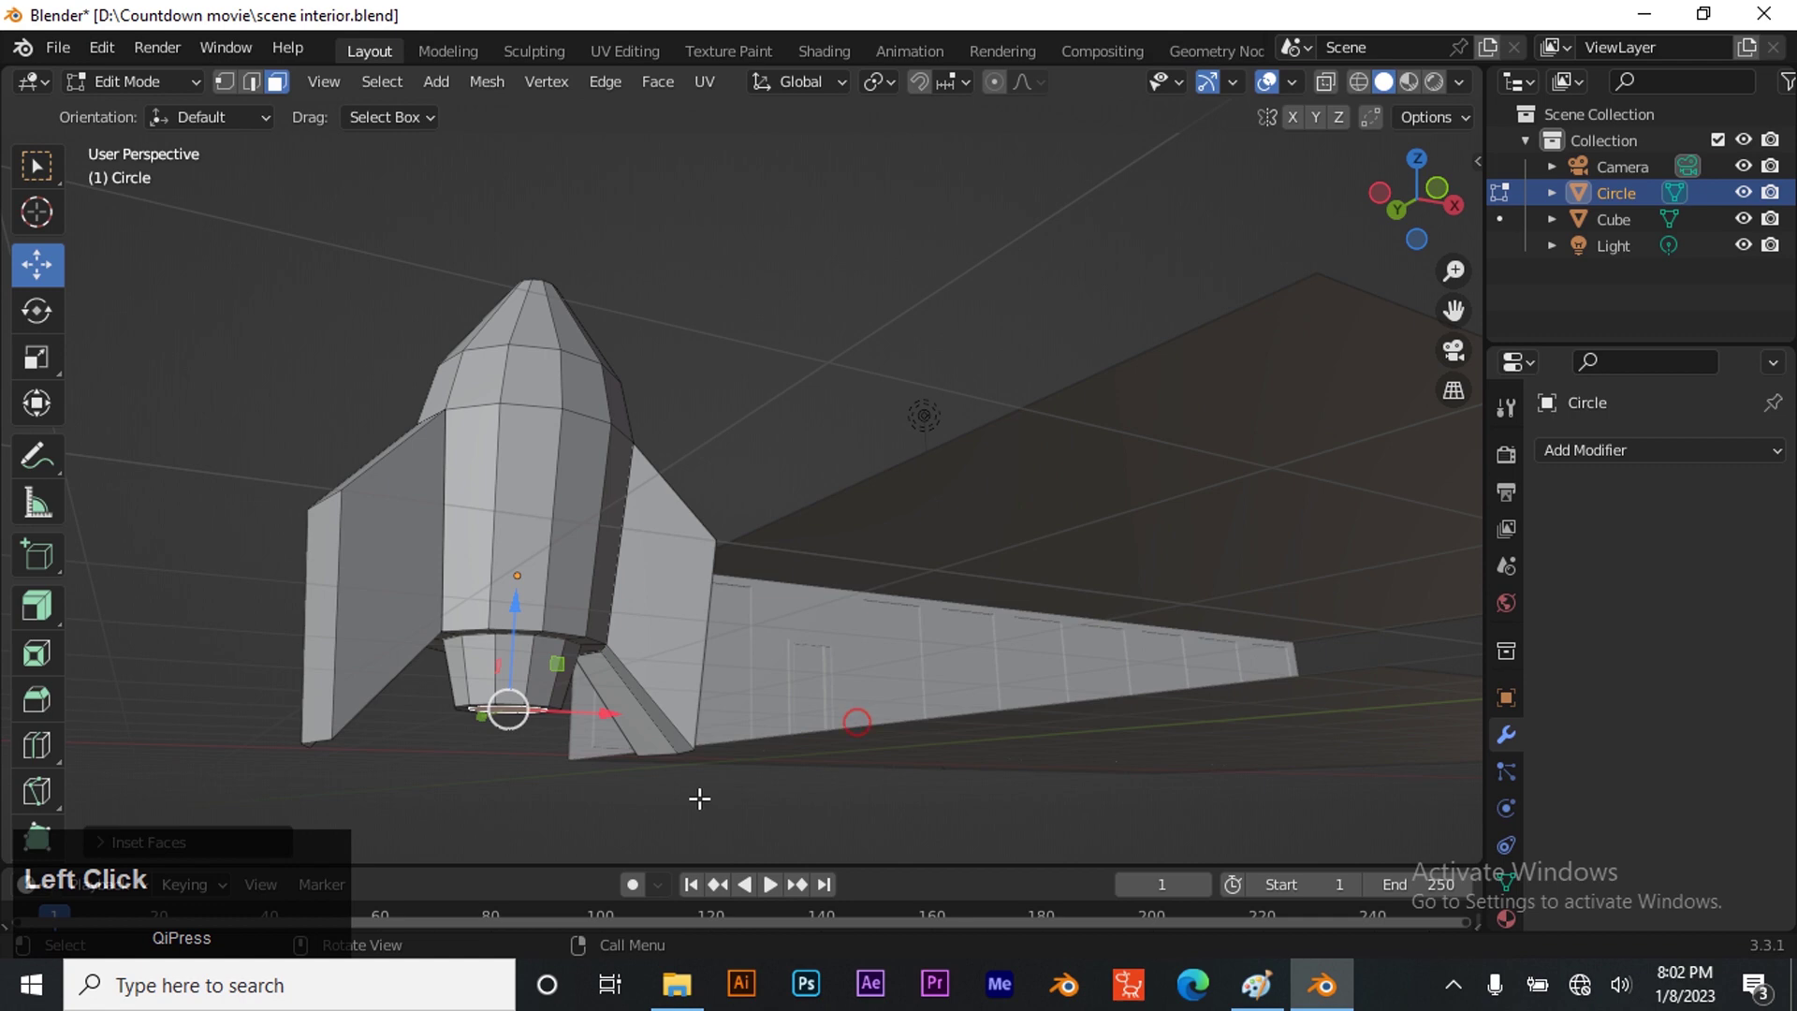
Extrude the nozzle's inset end face about 0.1 m inward to hollow it, and return to Object Mode
key("e")
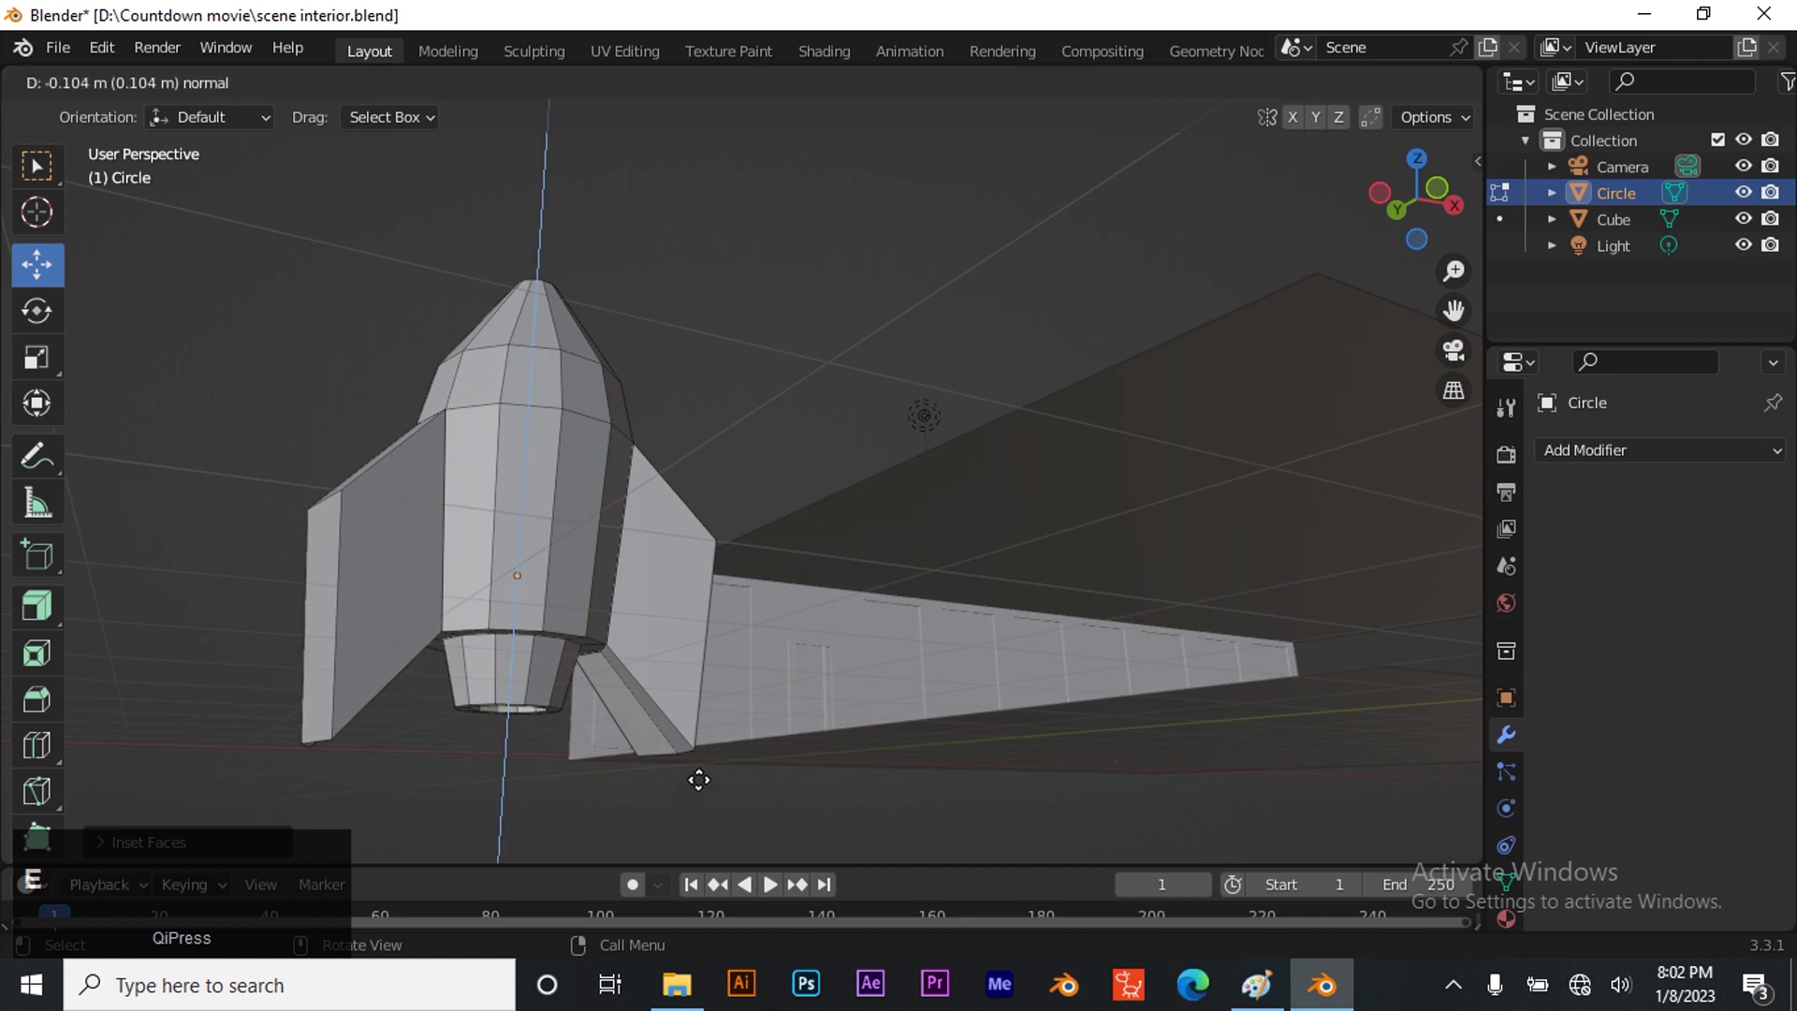
left_click(699, 779)
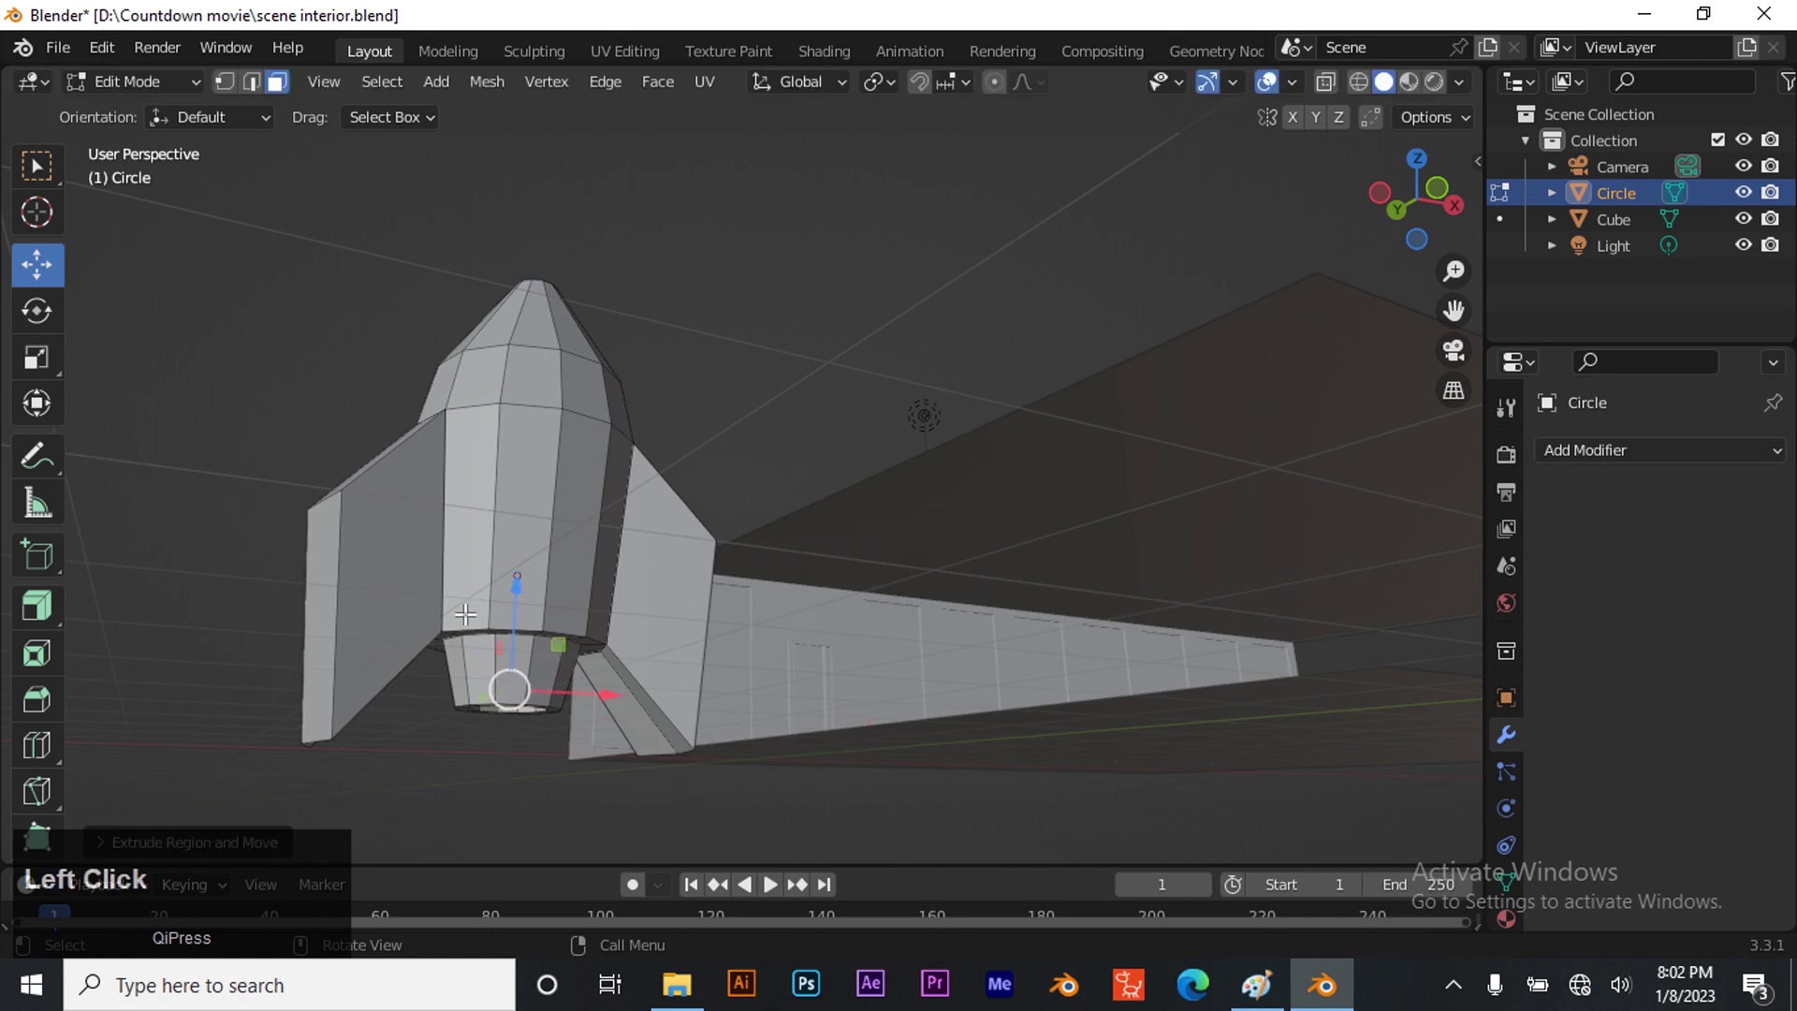
left_click_drag(1418, 199, 0, 224)
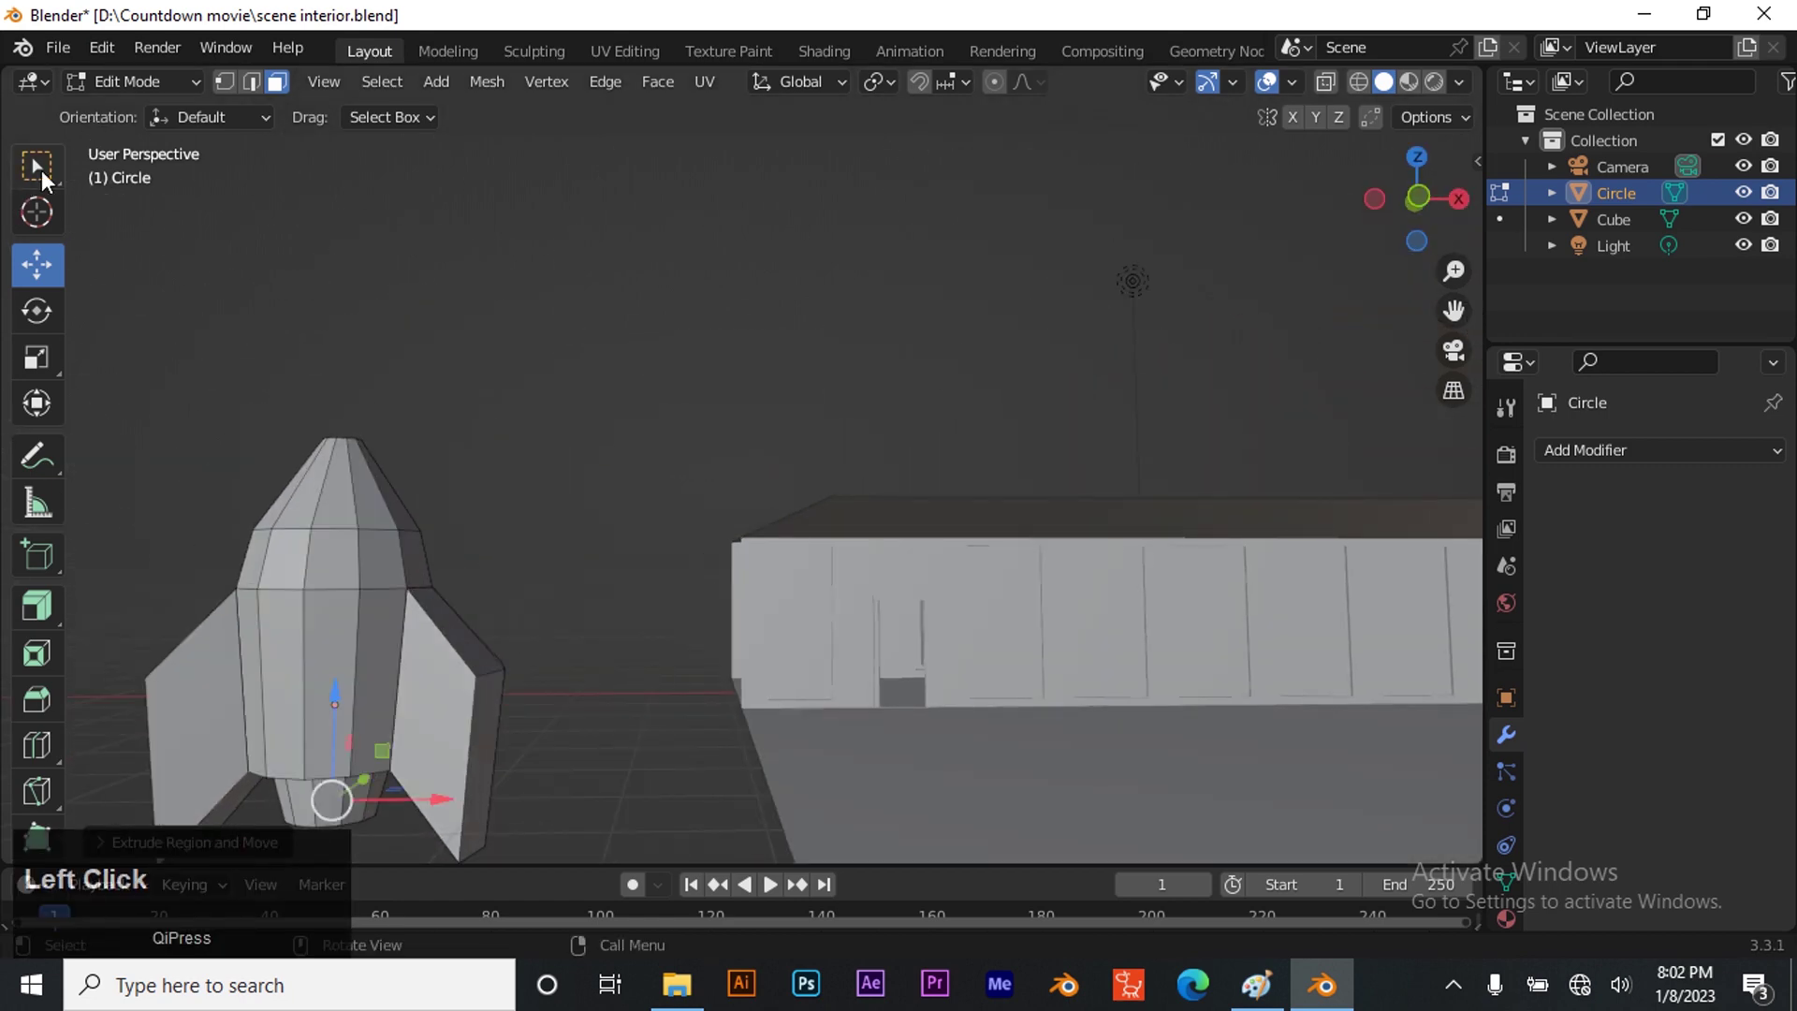
key("Tab")
scroll(337, 651, "down", 4)
scroll(642, 599, "up", 3)
left_click_drag(1454, 310, 1470, 144)
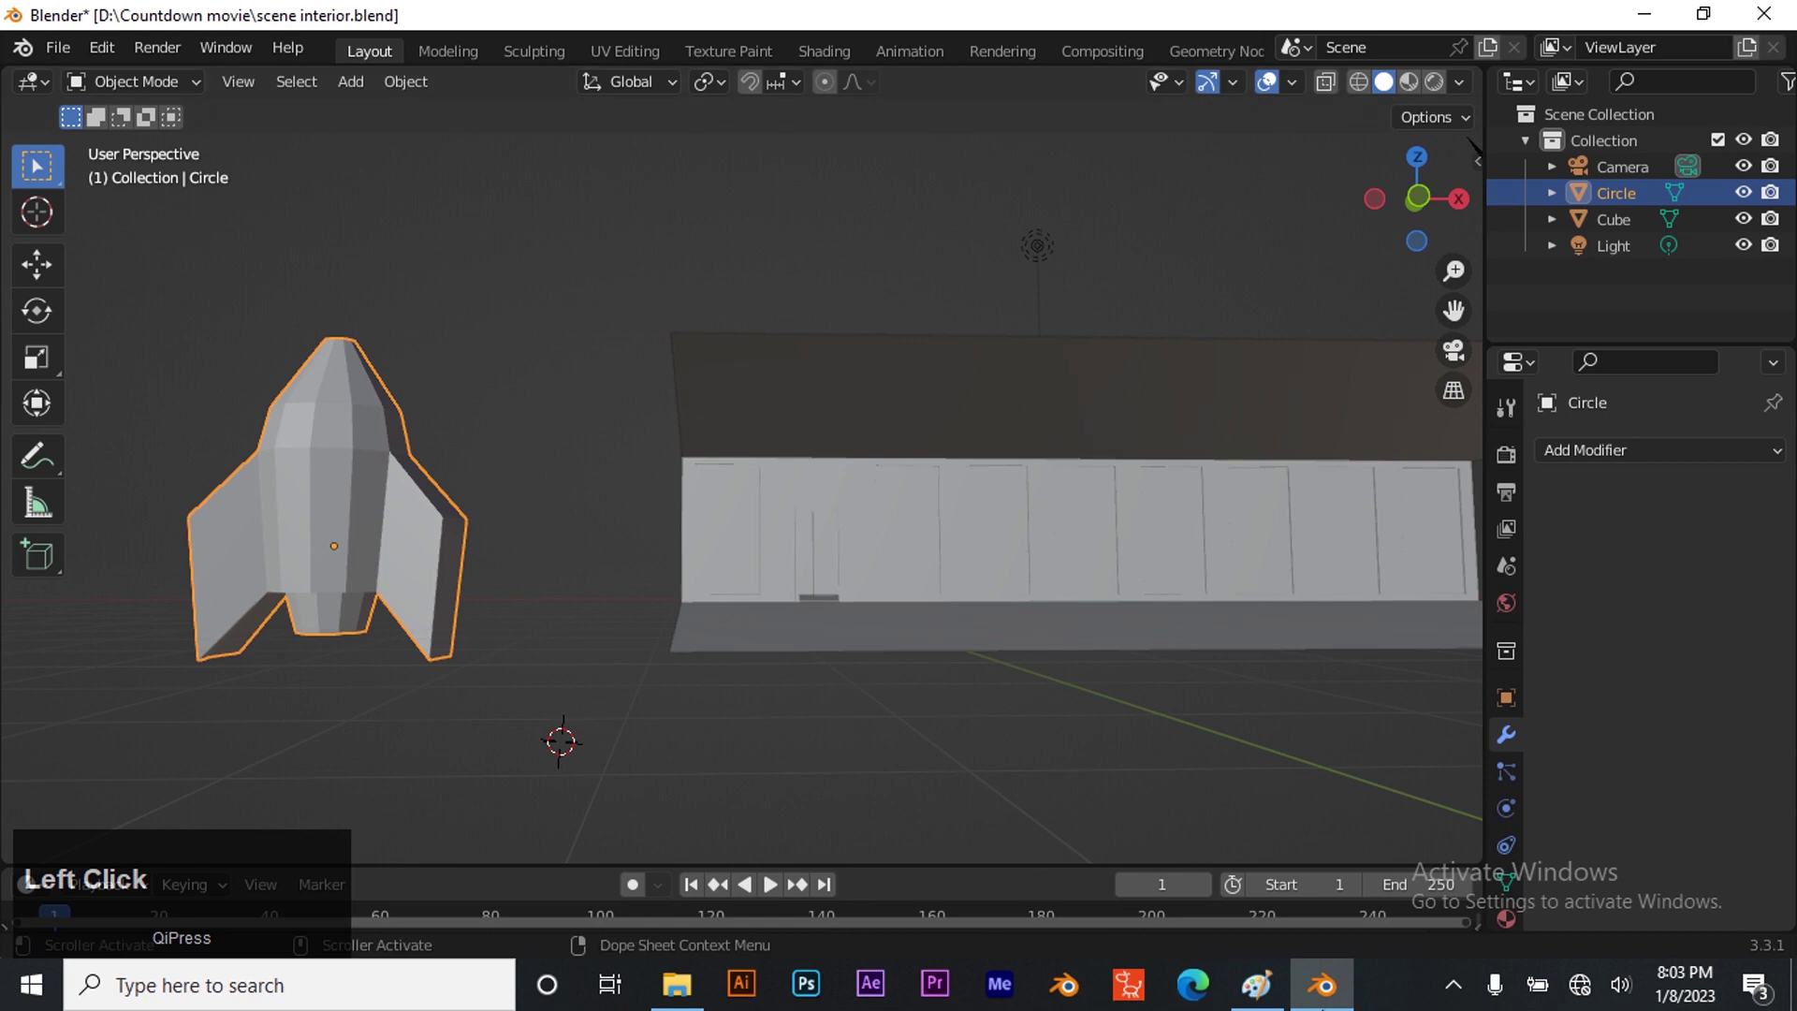
Switch to Paint to examine the storyboard sketch panels in 20230103_123122, and return to Blender
left_click(1255, 985)
scroll(550, 665, "down", 1)
scroll(533, 693, "down", 3)
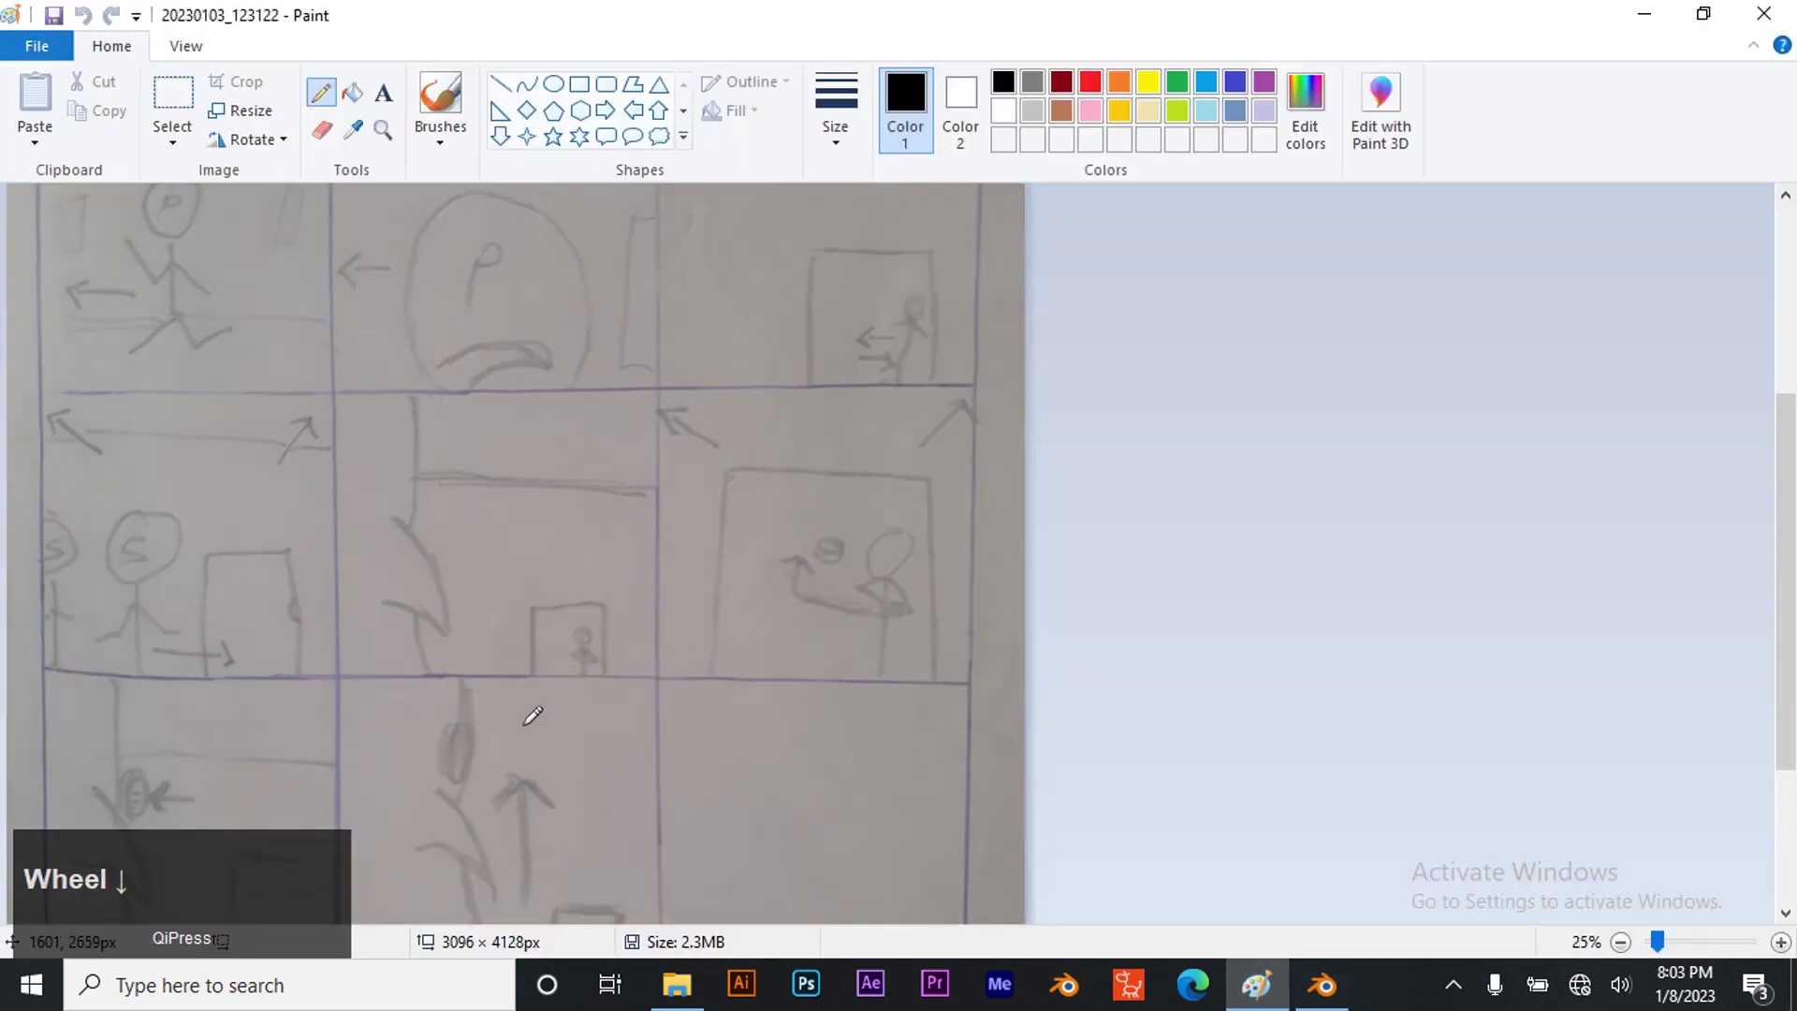
scroll(418, 537, "up", 1)
scroll(515, 531, "up", 3)
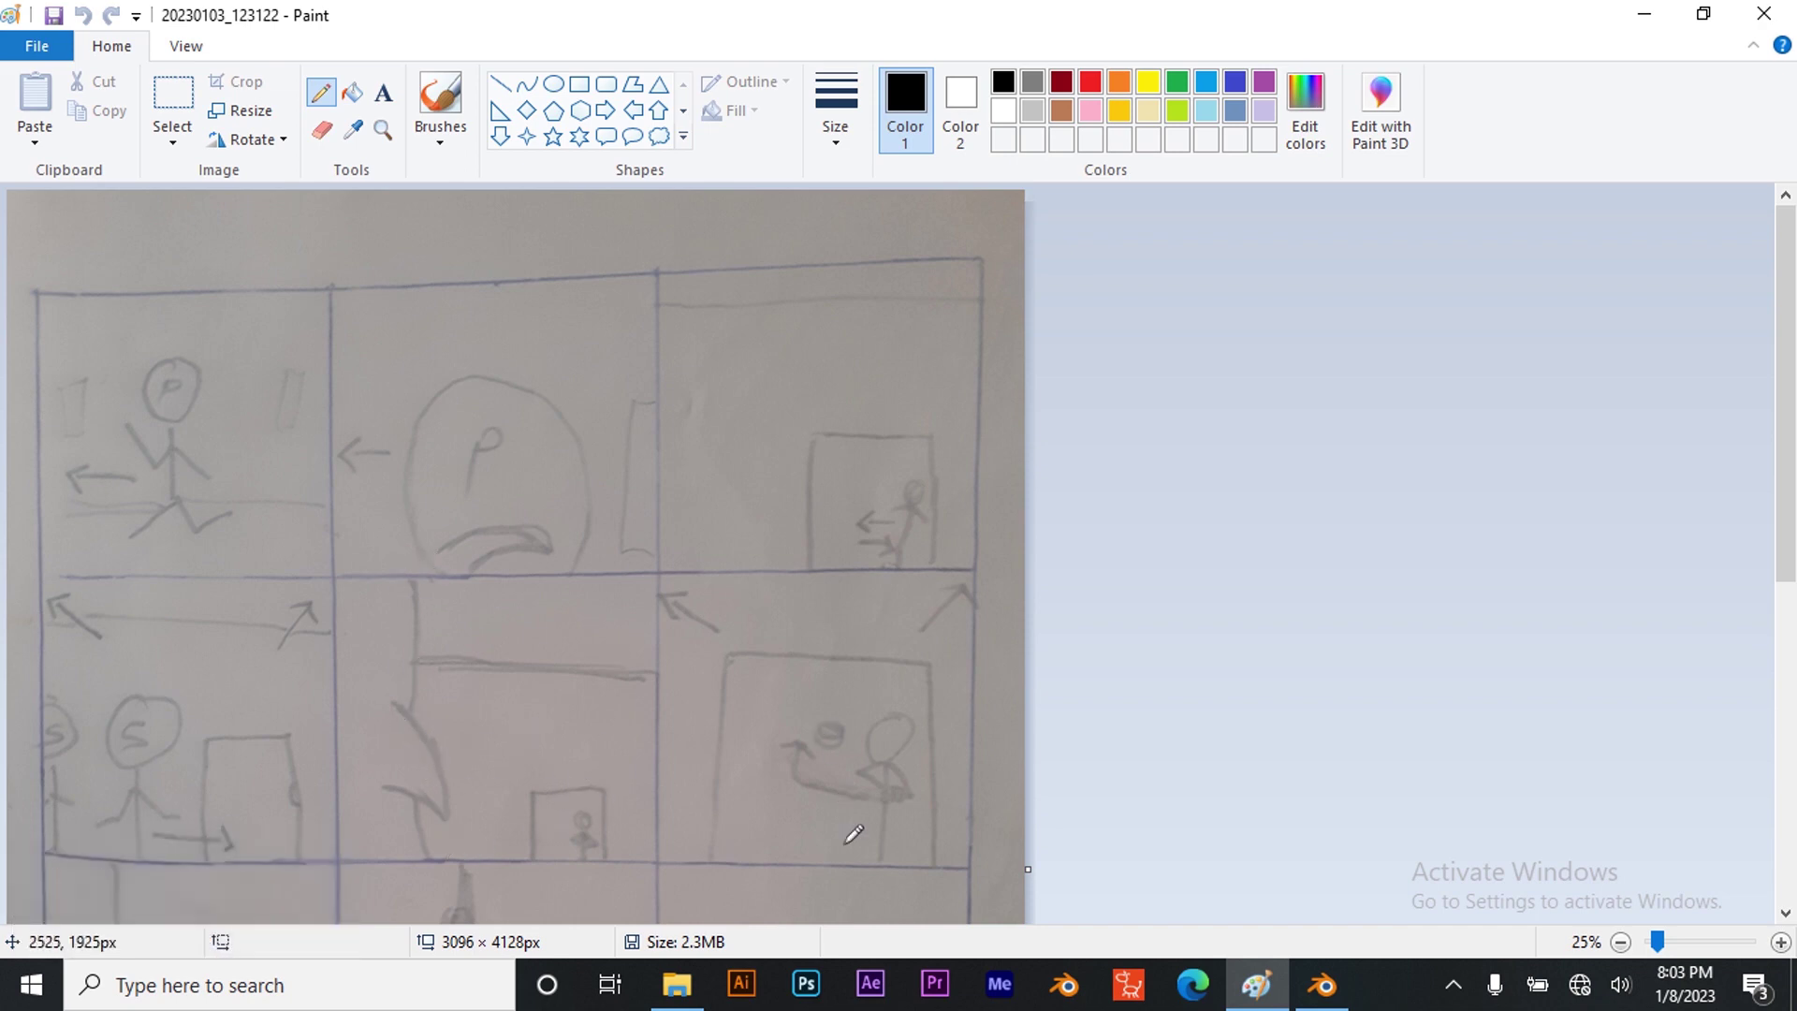
left_click(1321, 985)
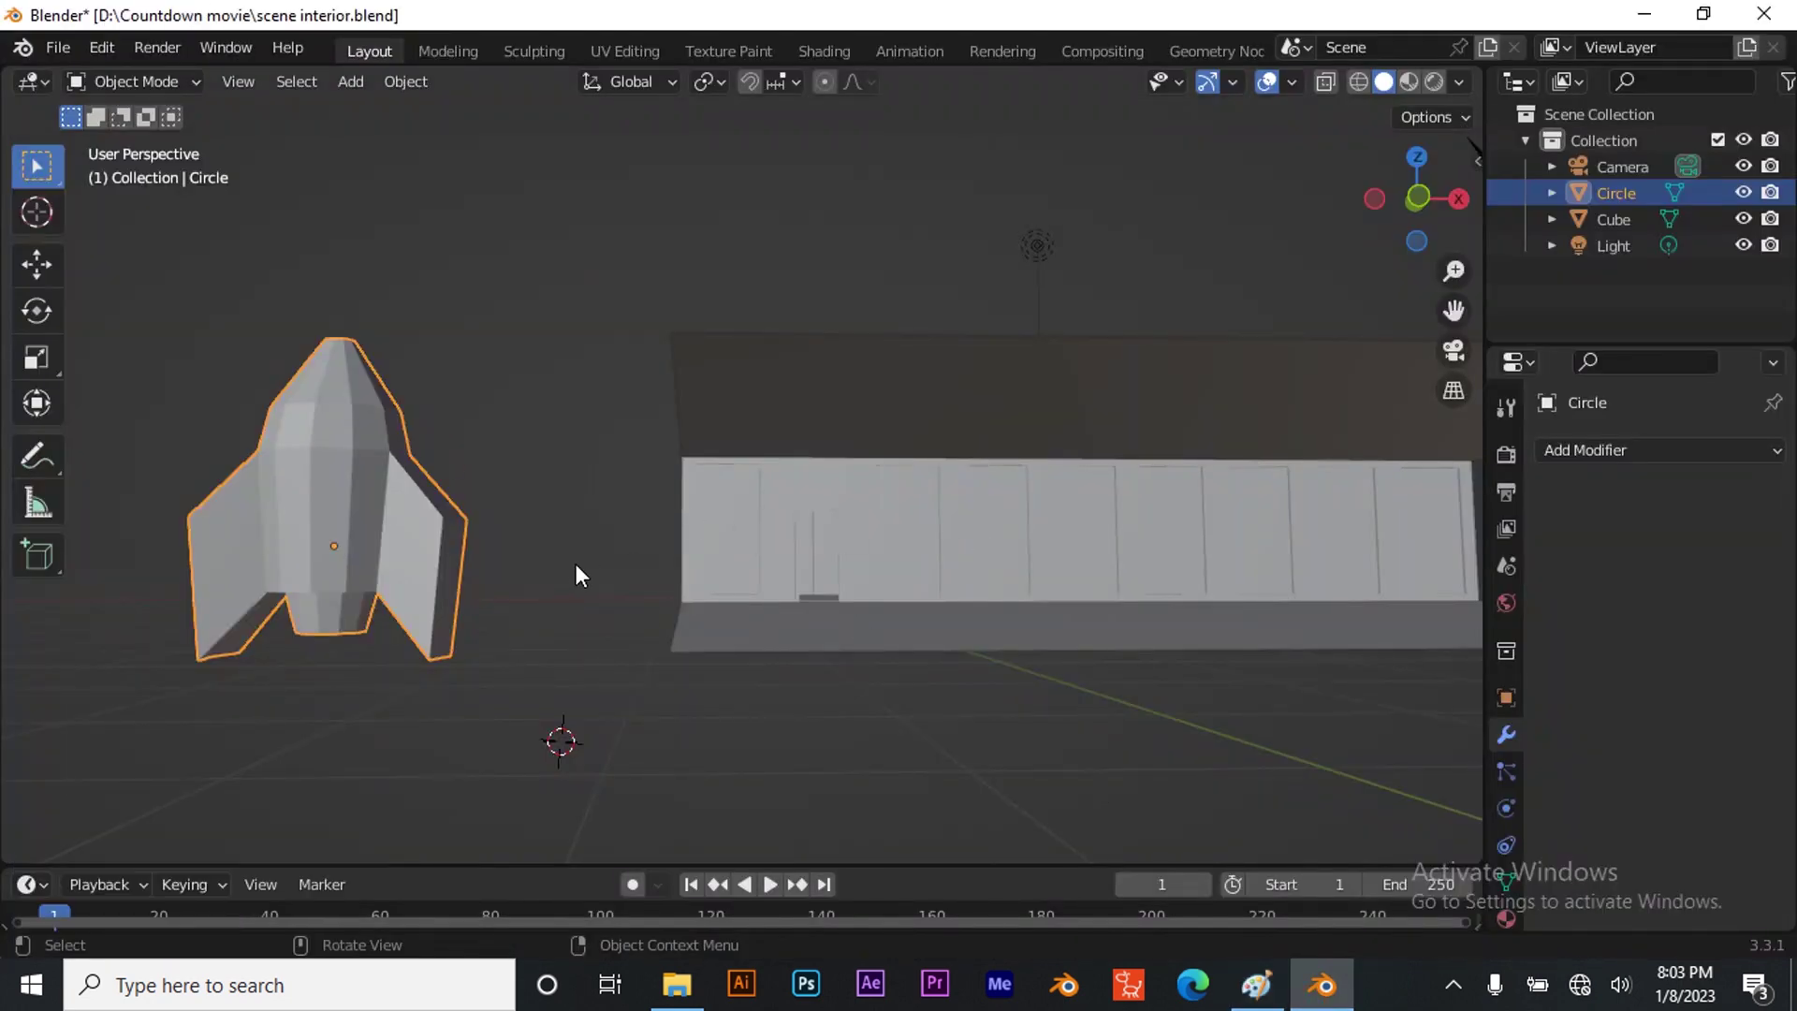
Move the rocket along the X axis into the near end of the room
key("g")
key("x")
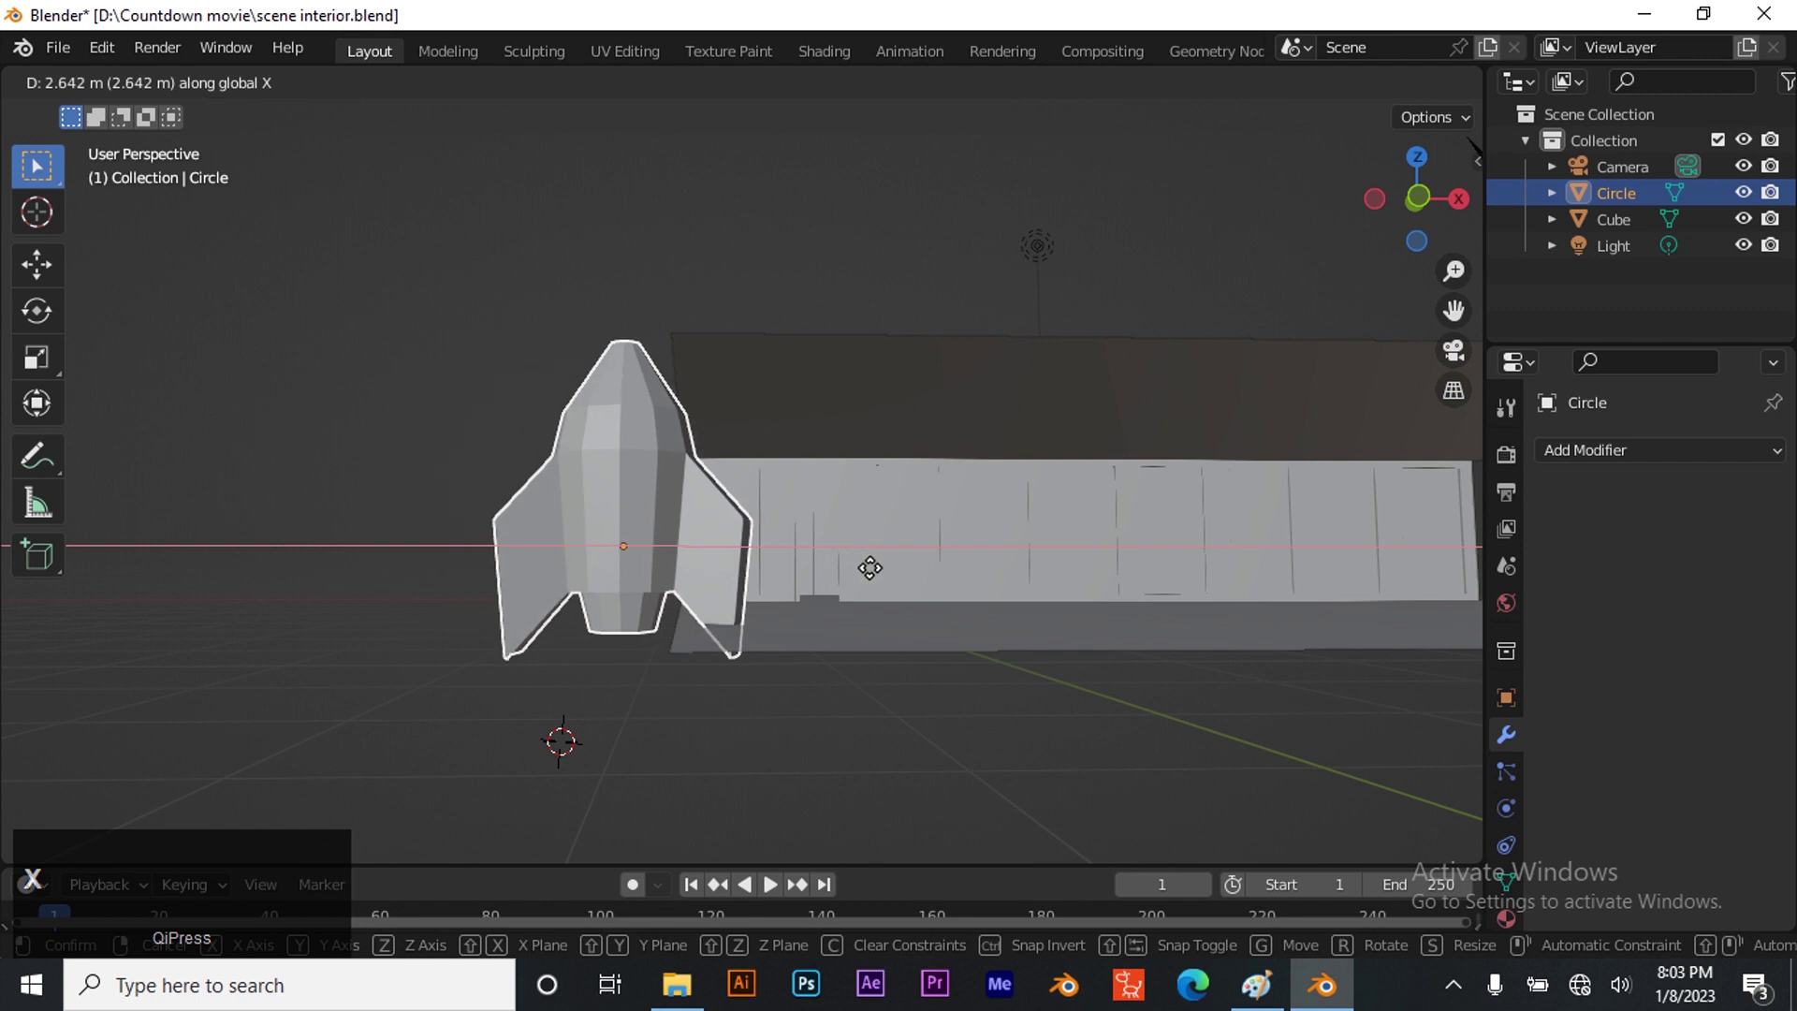
left_click(1002, 567)
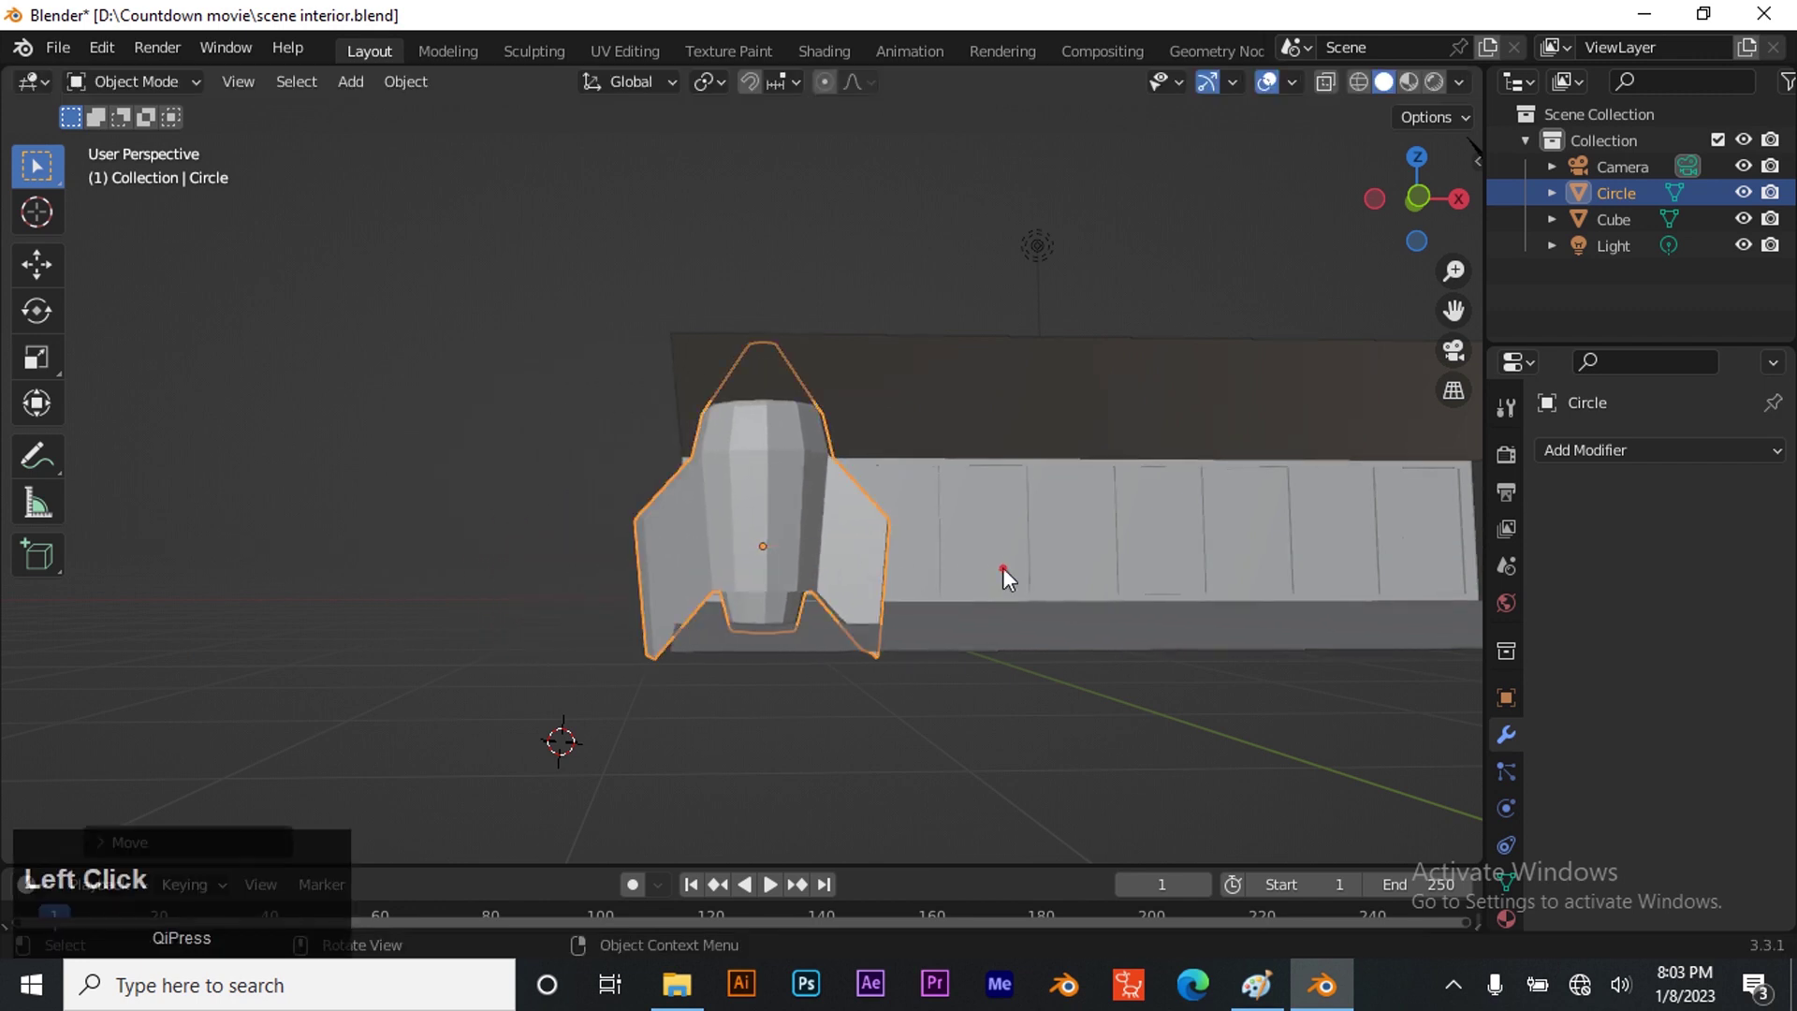
scroll(1015, 545, "up", 2)
scroll(1069, 528, "up", 3)
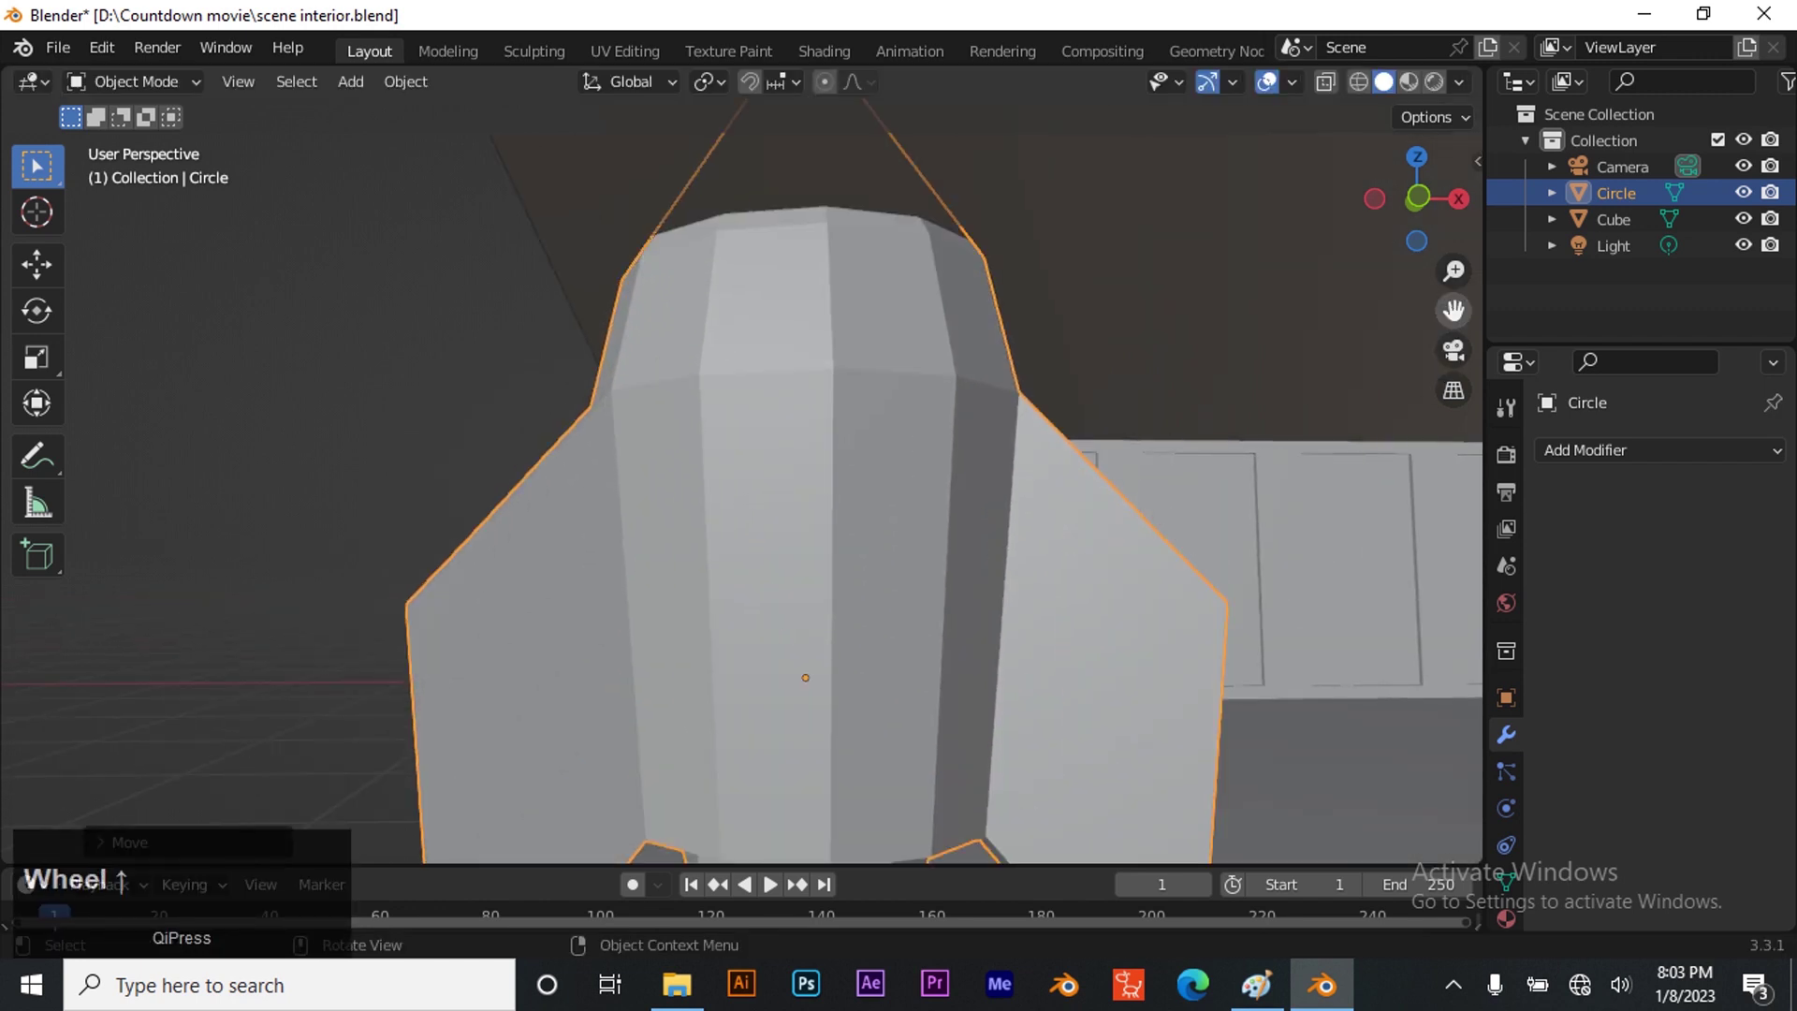
left_click_drag(1453, 309, 1088, 240)
scroll(966, 463, "down", 4)
scroll(966, 475, "up", 2)
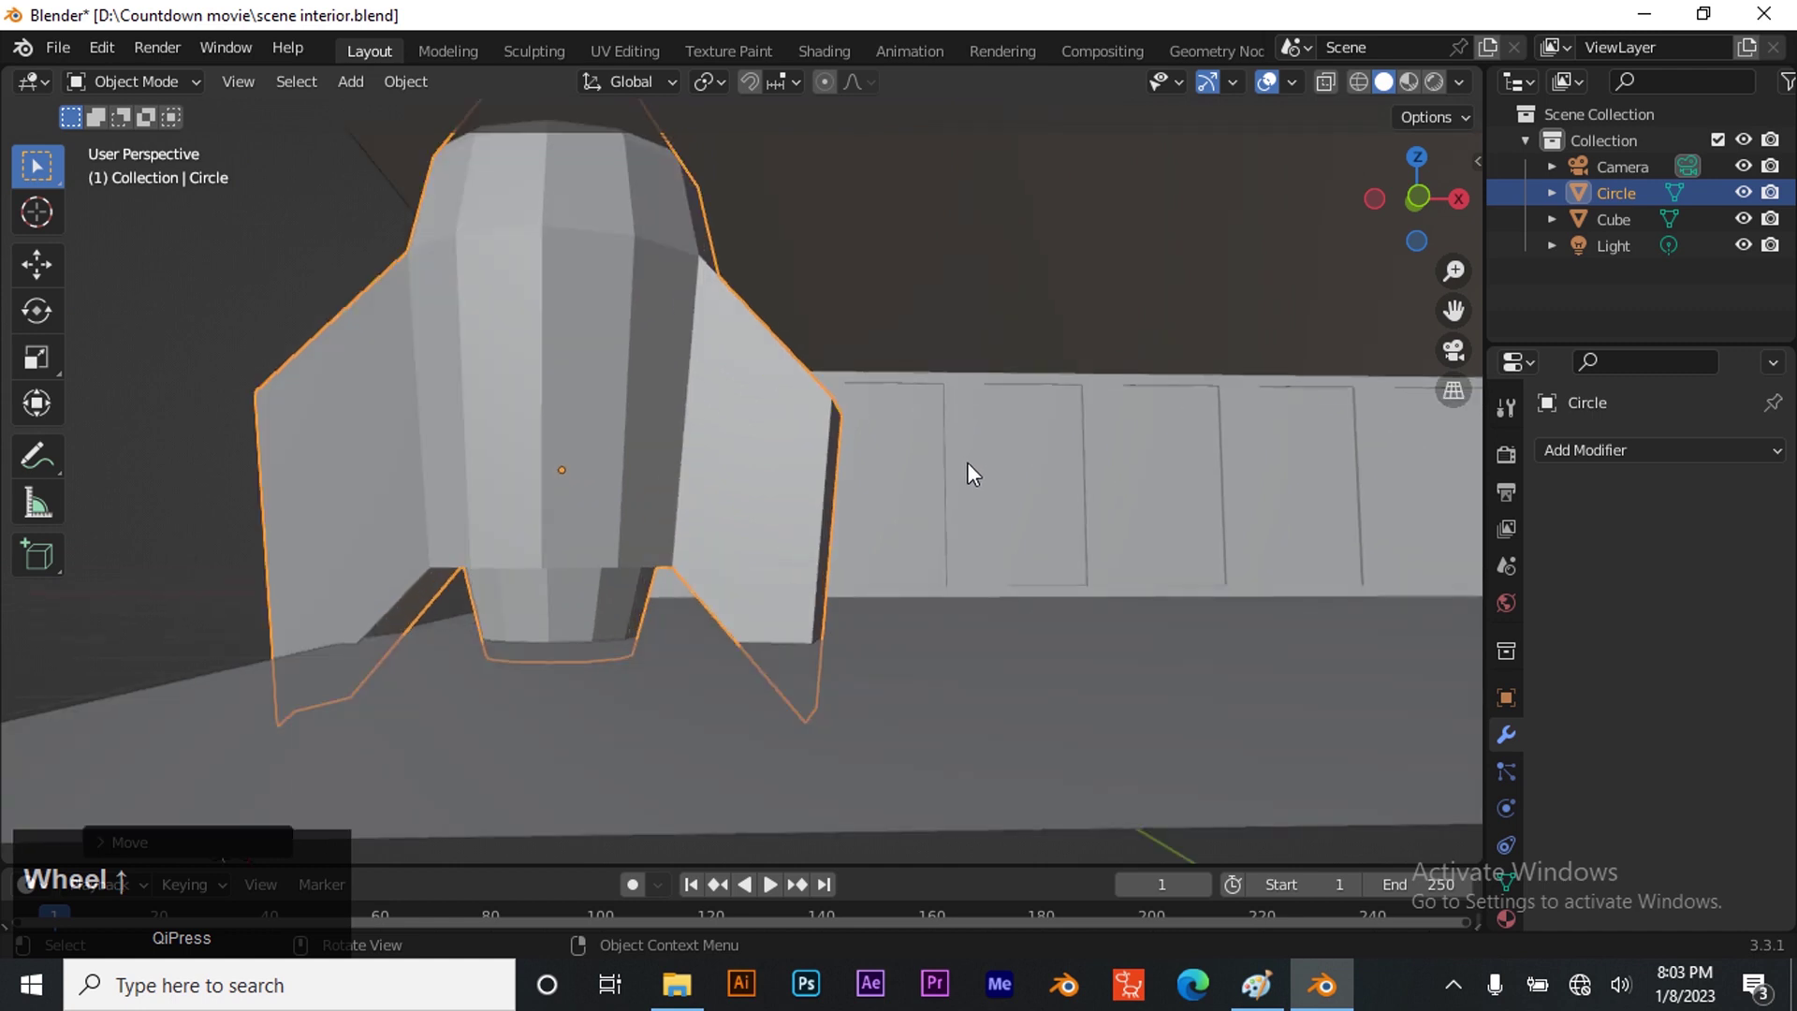
left_click(1413, 200)
mouse_move(1413, 200)
left_mouse_down()
mouse_move(1421, 290)
mouse_move(1398, 227)
left_mouse_up()
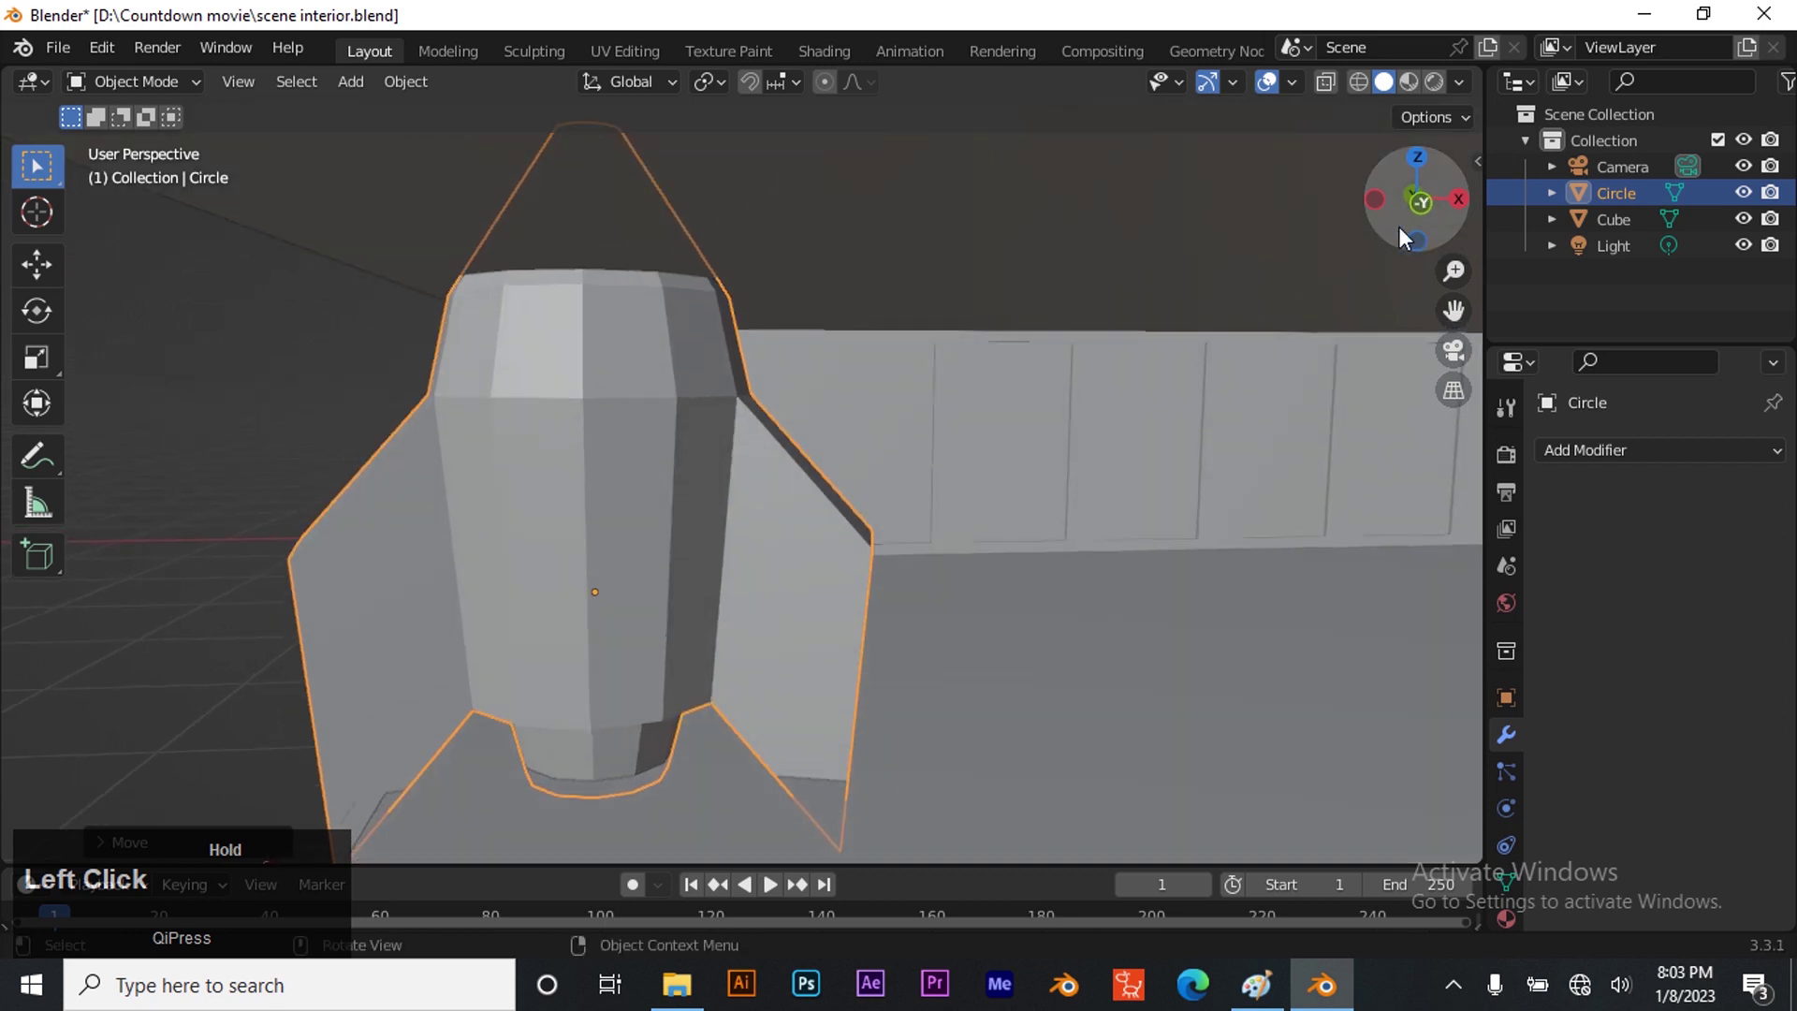
scroll(1032, 565, "up", 2)
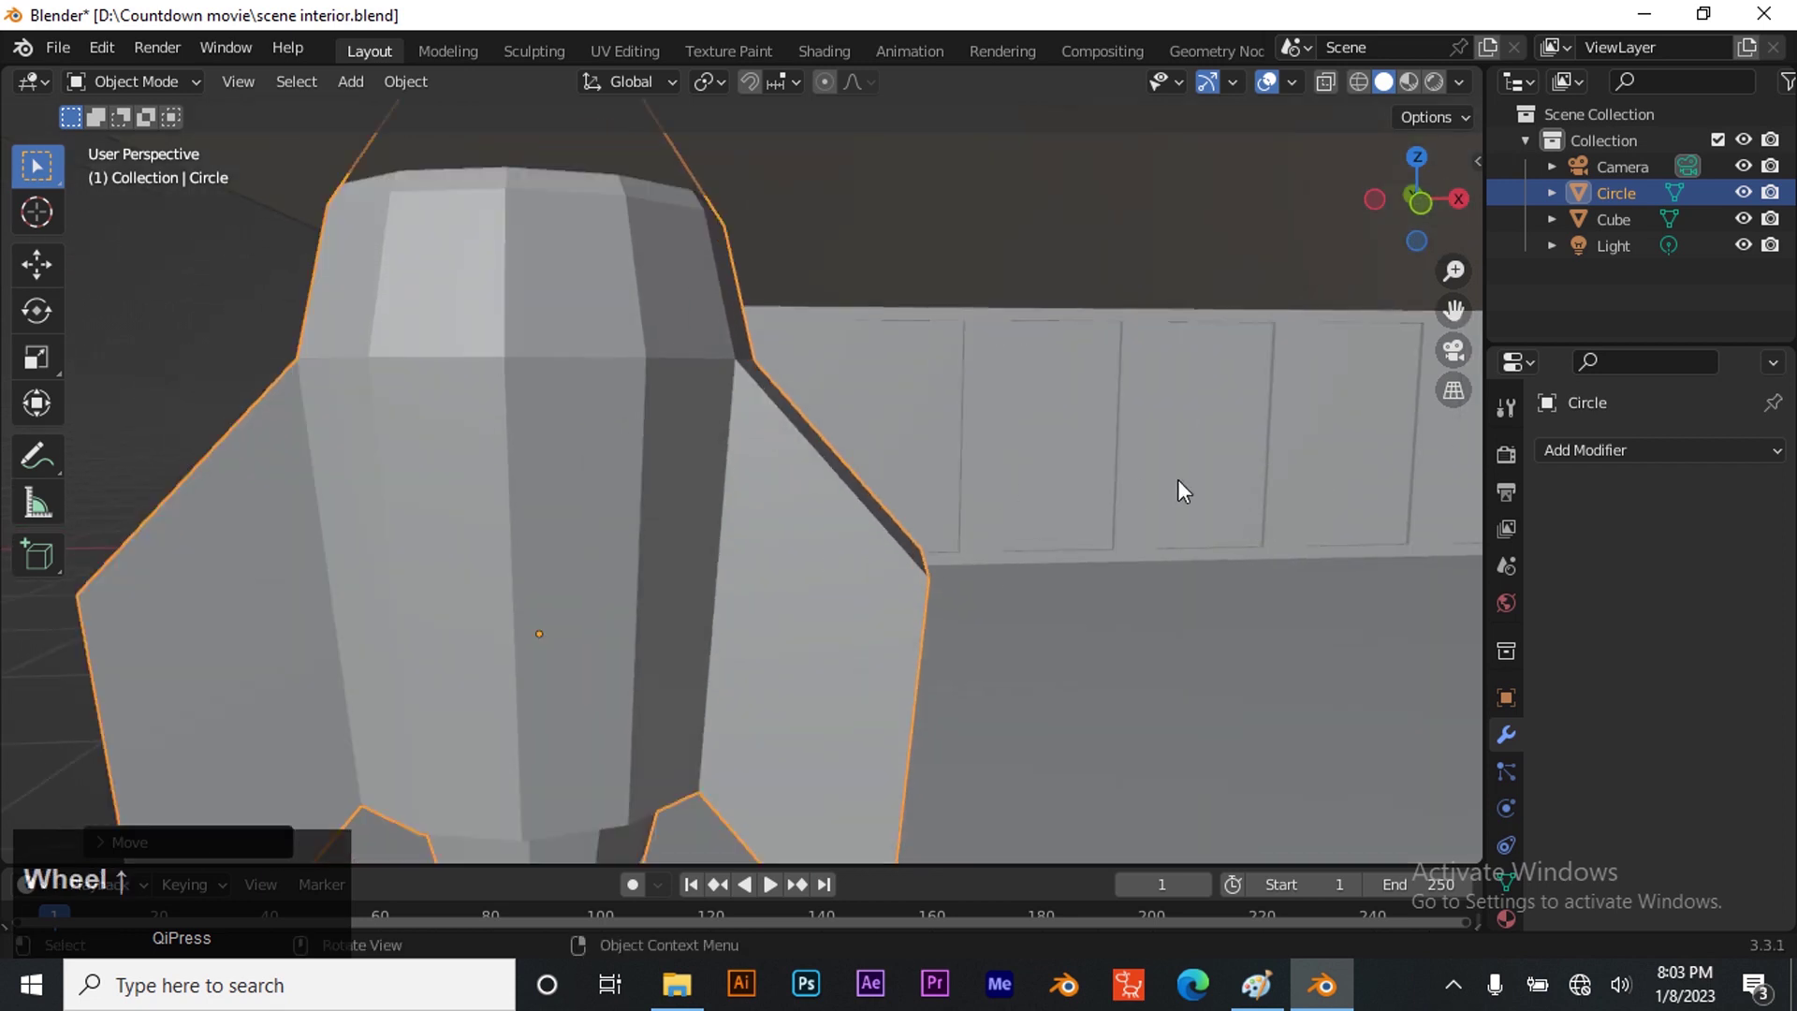
Shift the rocket about 0.8 m back along X and about 1.2 m along positive Y, clear of the doorway
key("g")
key("x")
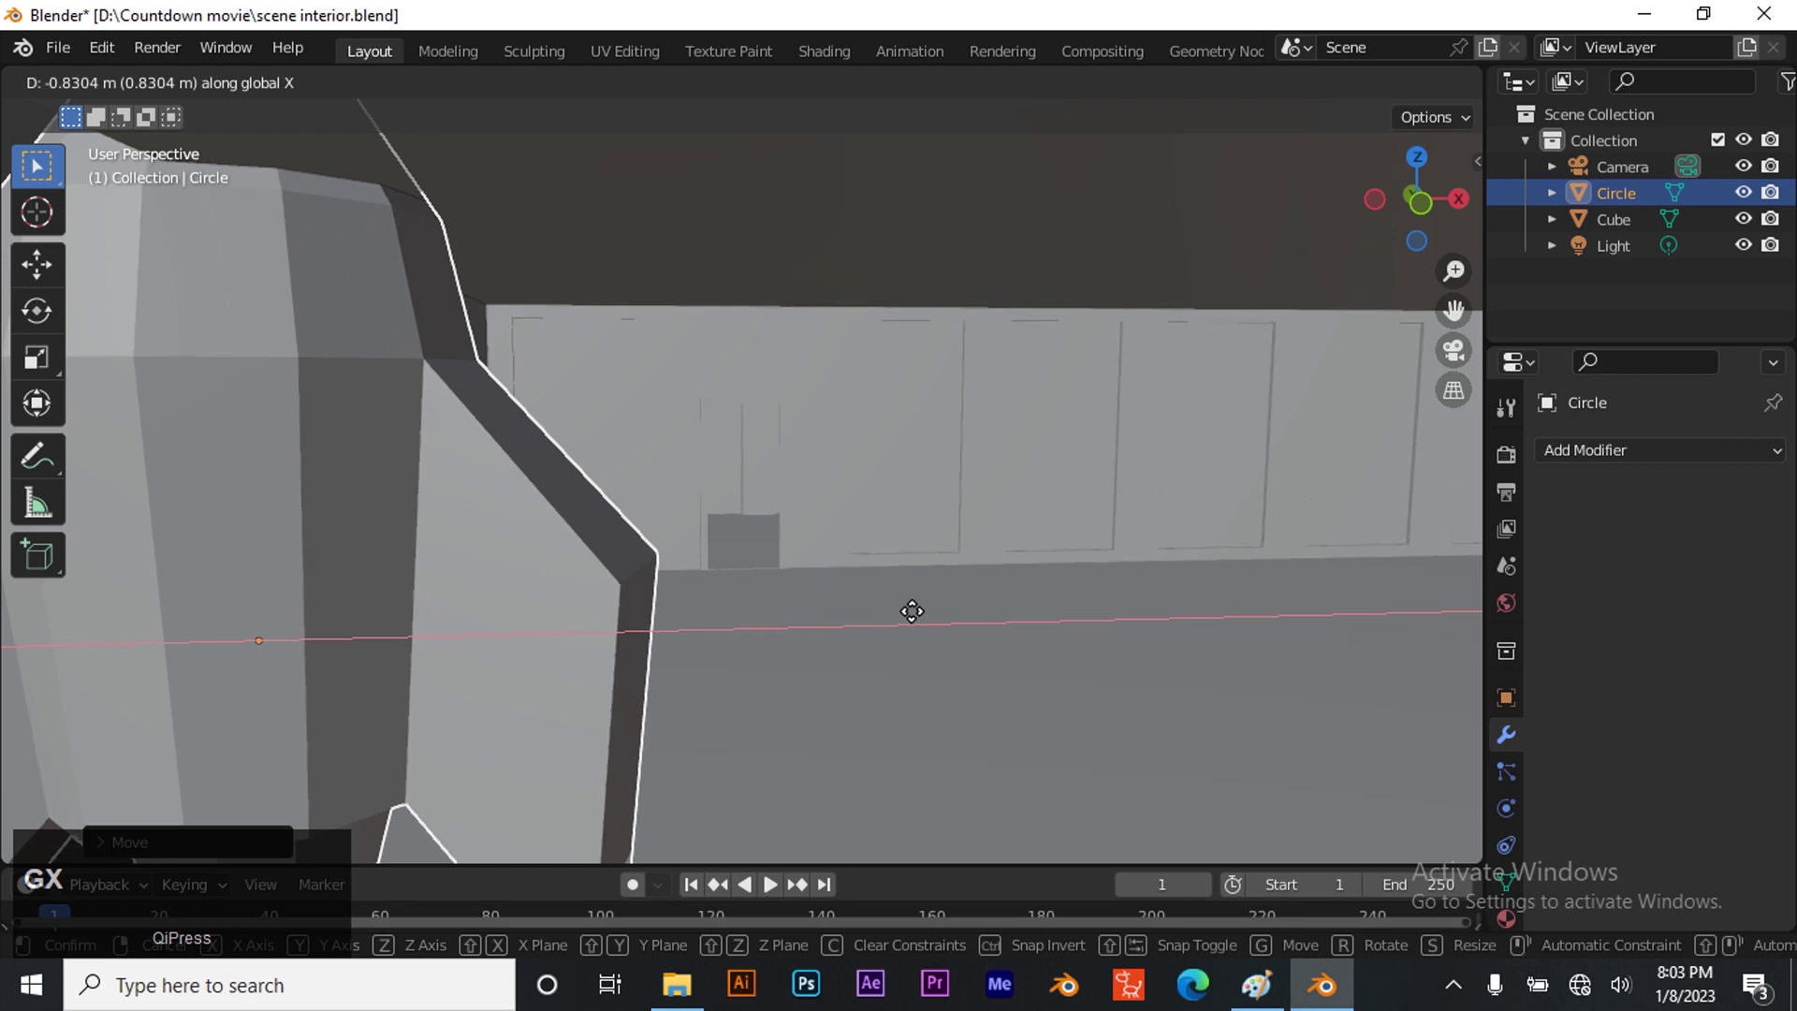
left_click(921, 613)
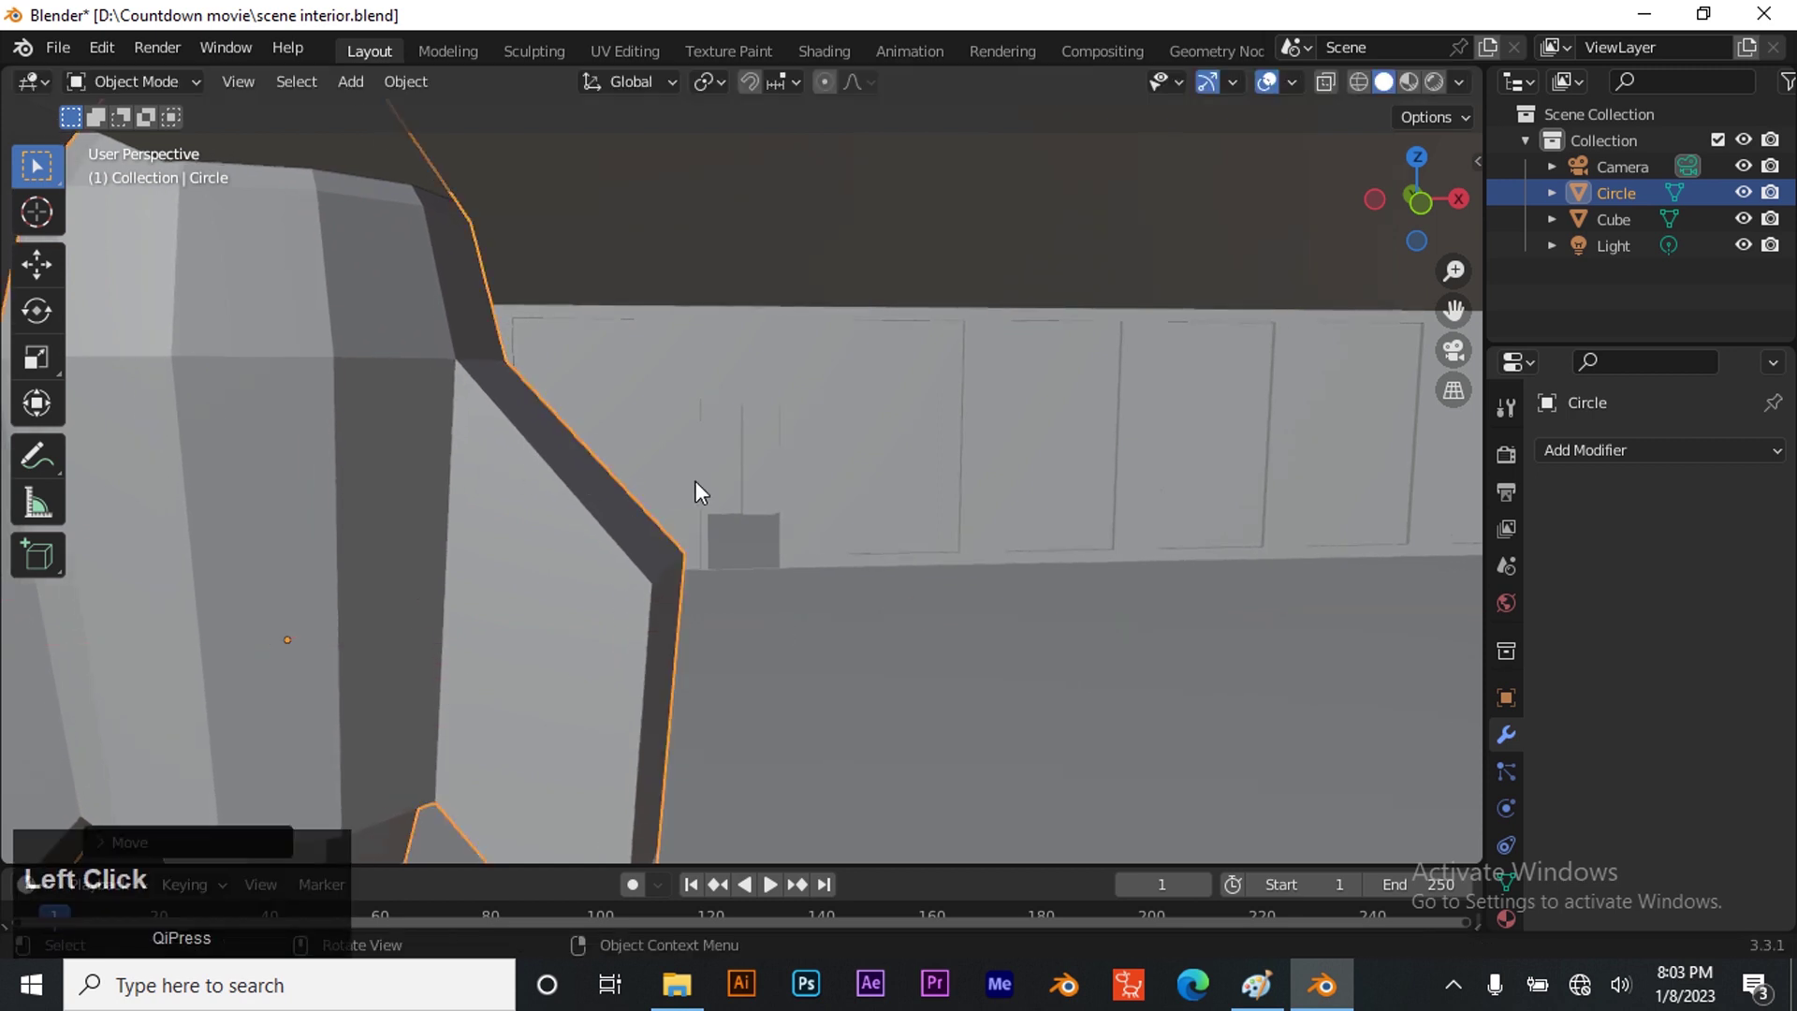
key("g")
key("y")
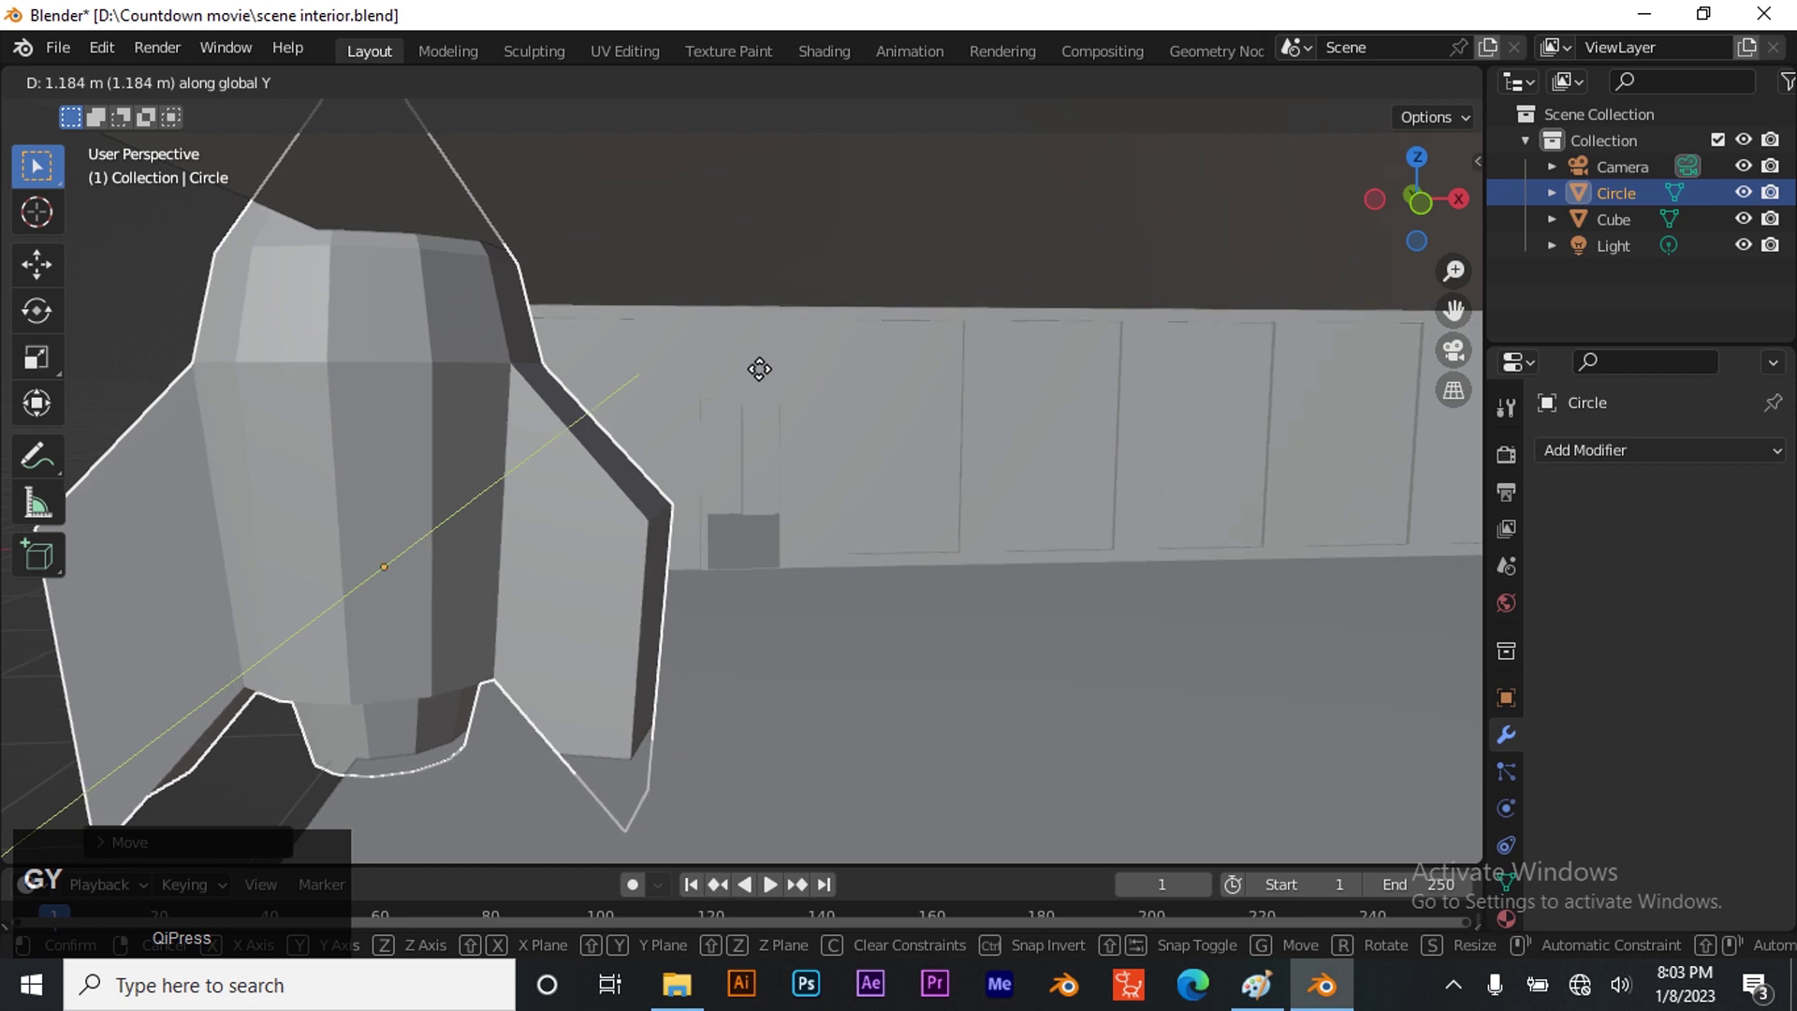
left_click(758, 365)
mouse_move(1451, 310)
left_mouse_down()
mouse_move(1493, 300)
mouse_move(1462, 306)
left_mouse_up()
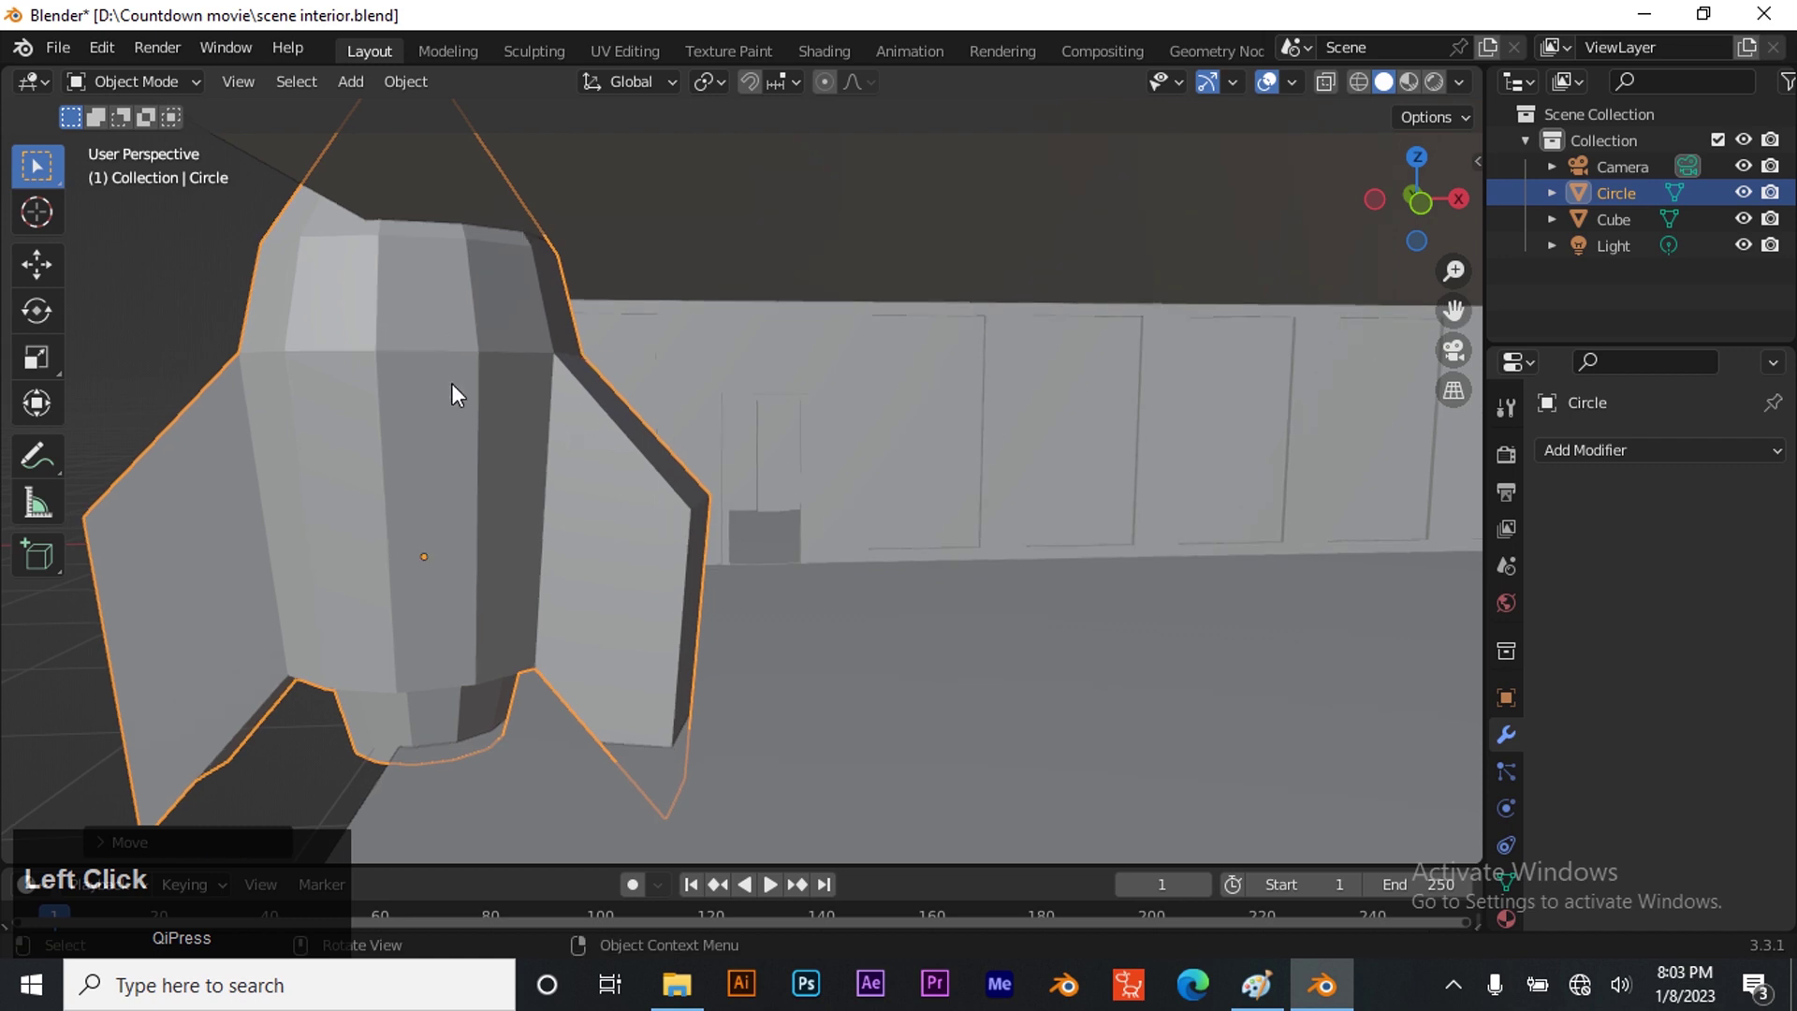
scroll(447, 408, "down", 5)
scroll(608, 484, "up", 2)
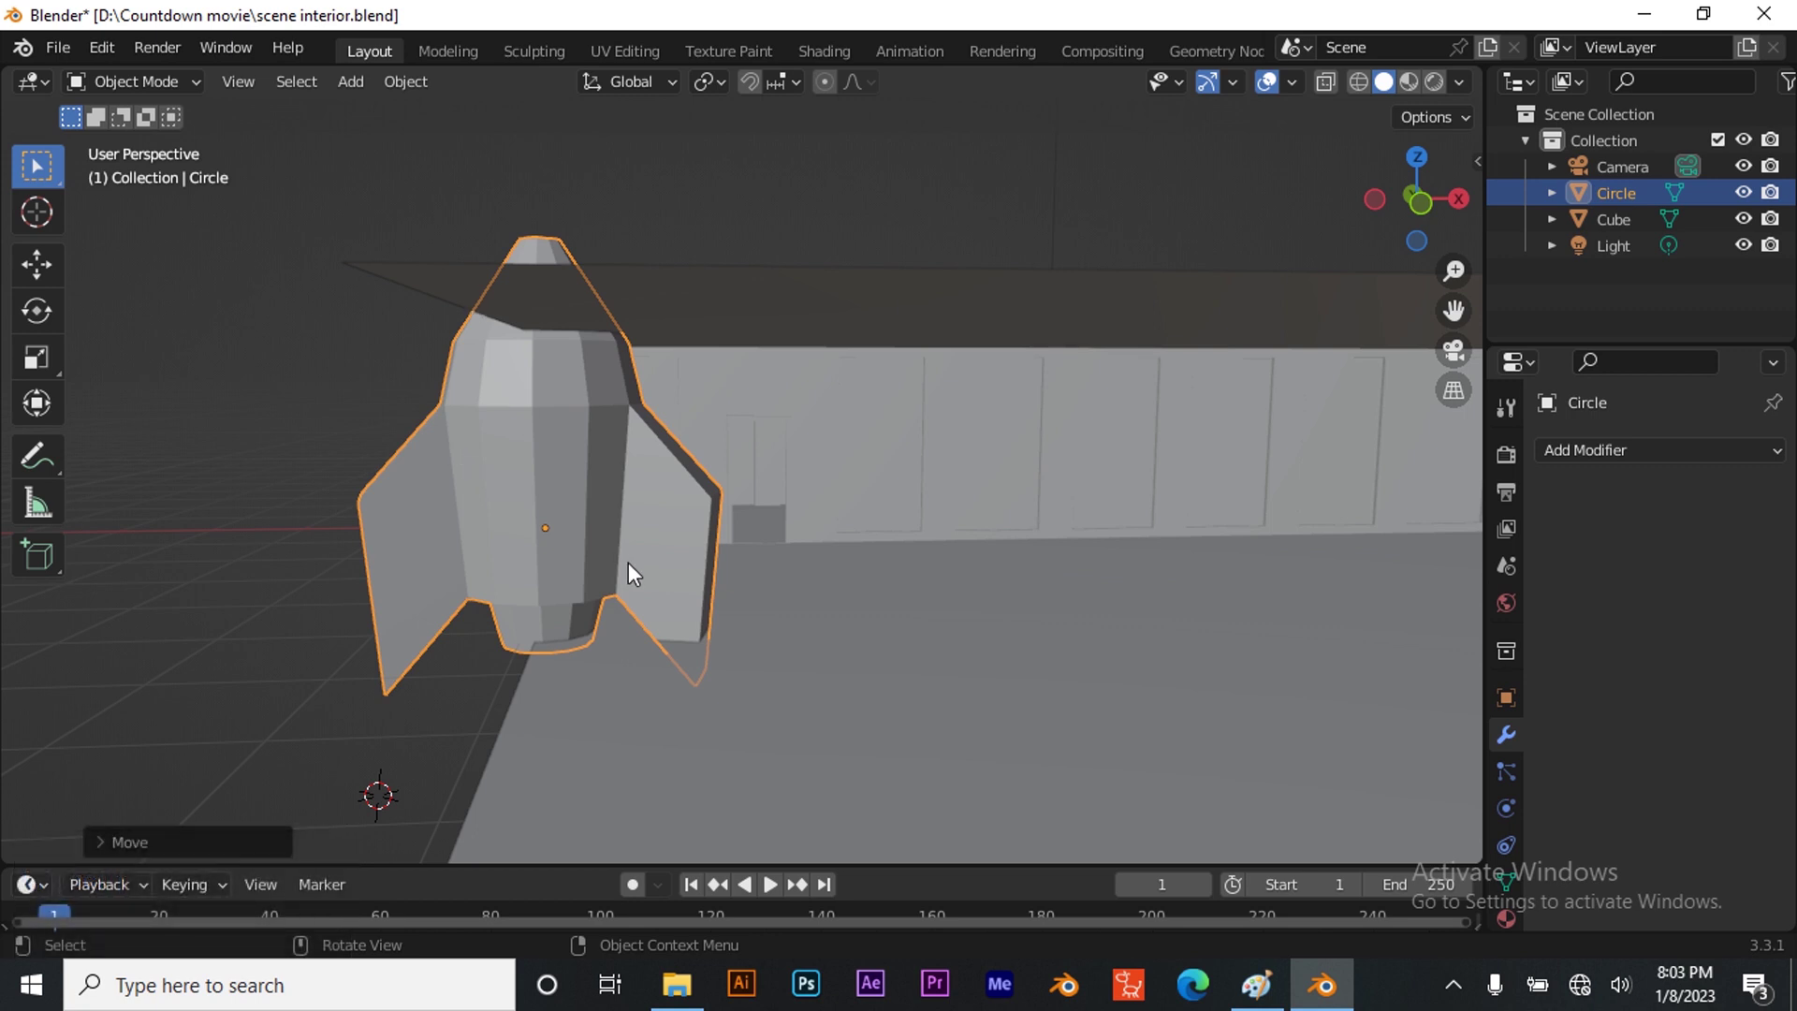
Rotate the rocket around the global Z axis so one fin angles toward the front
key("r")
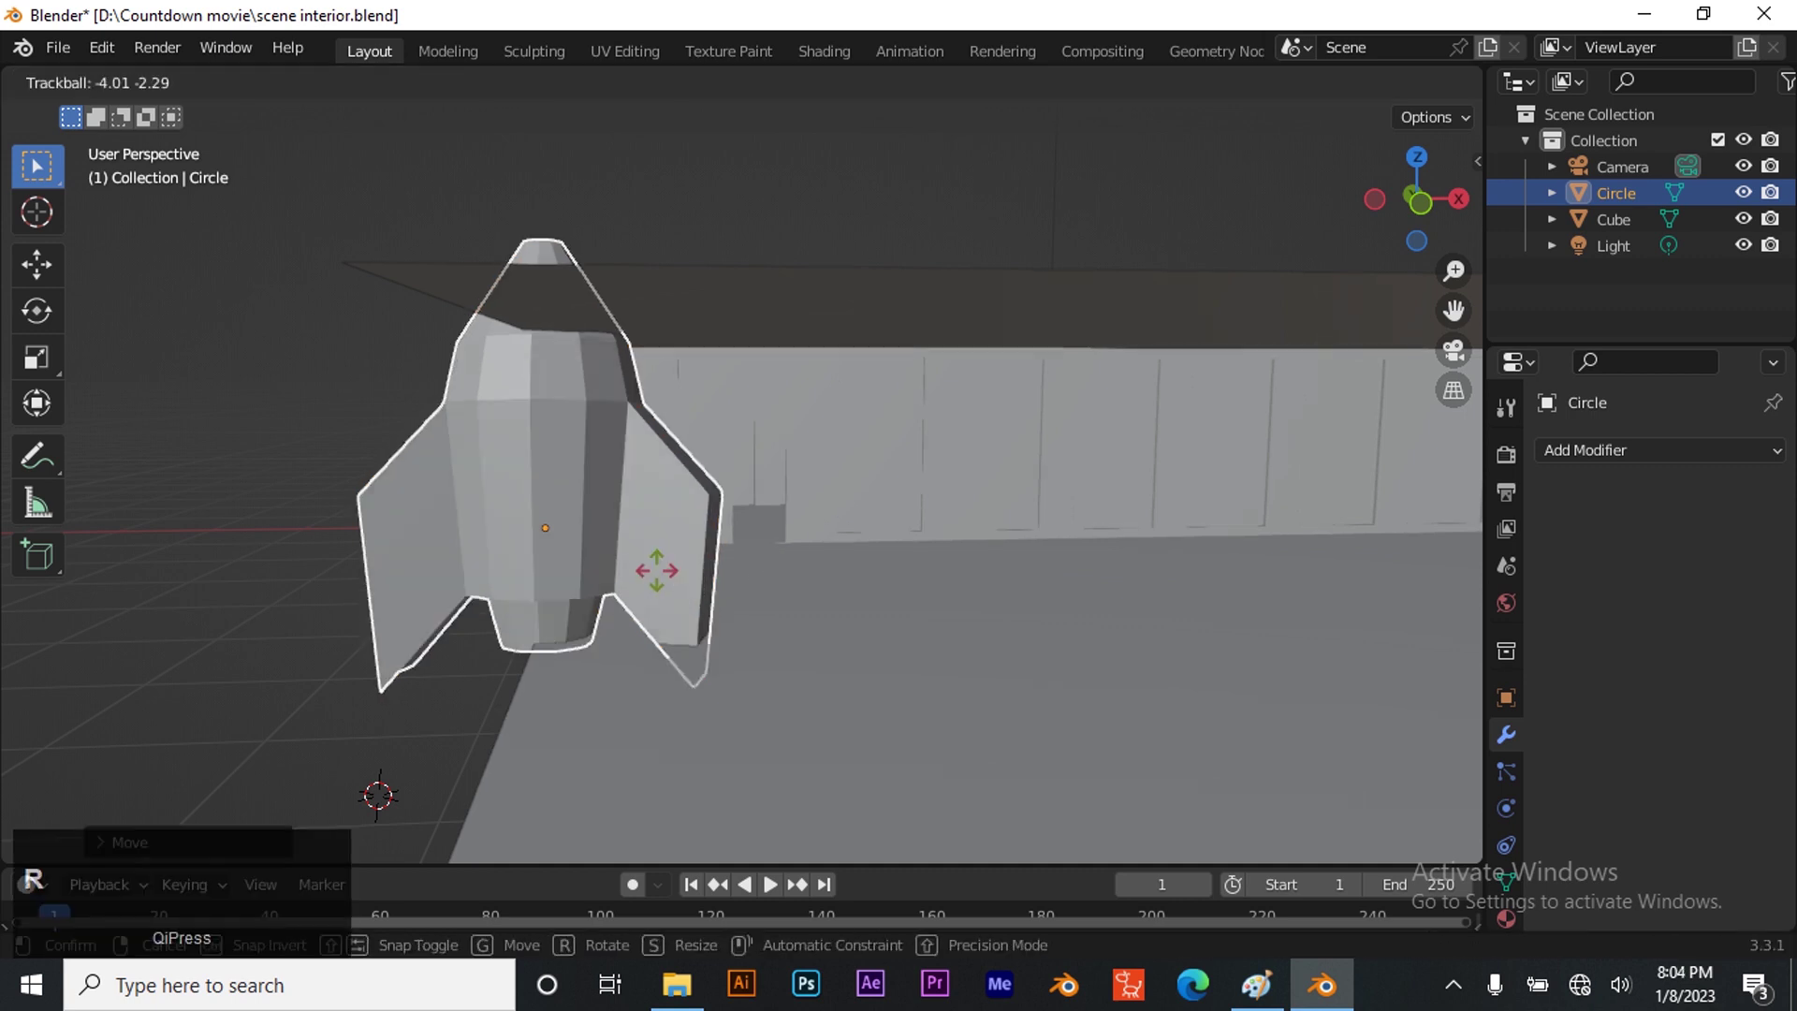
right_click(466, 528)
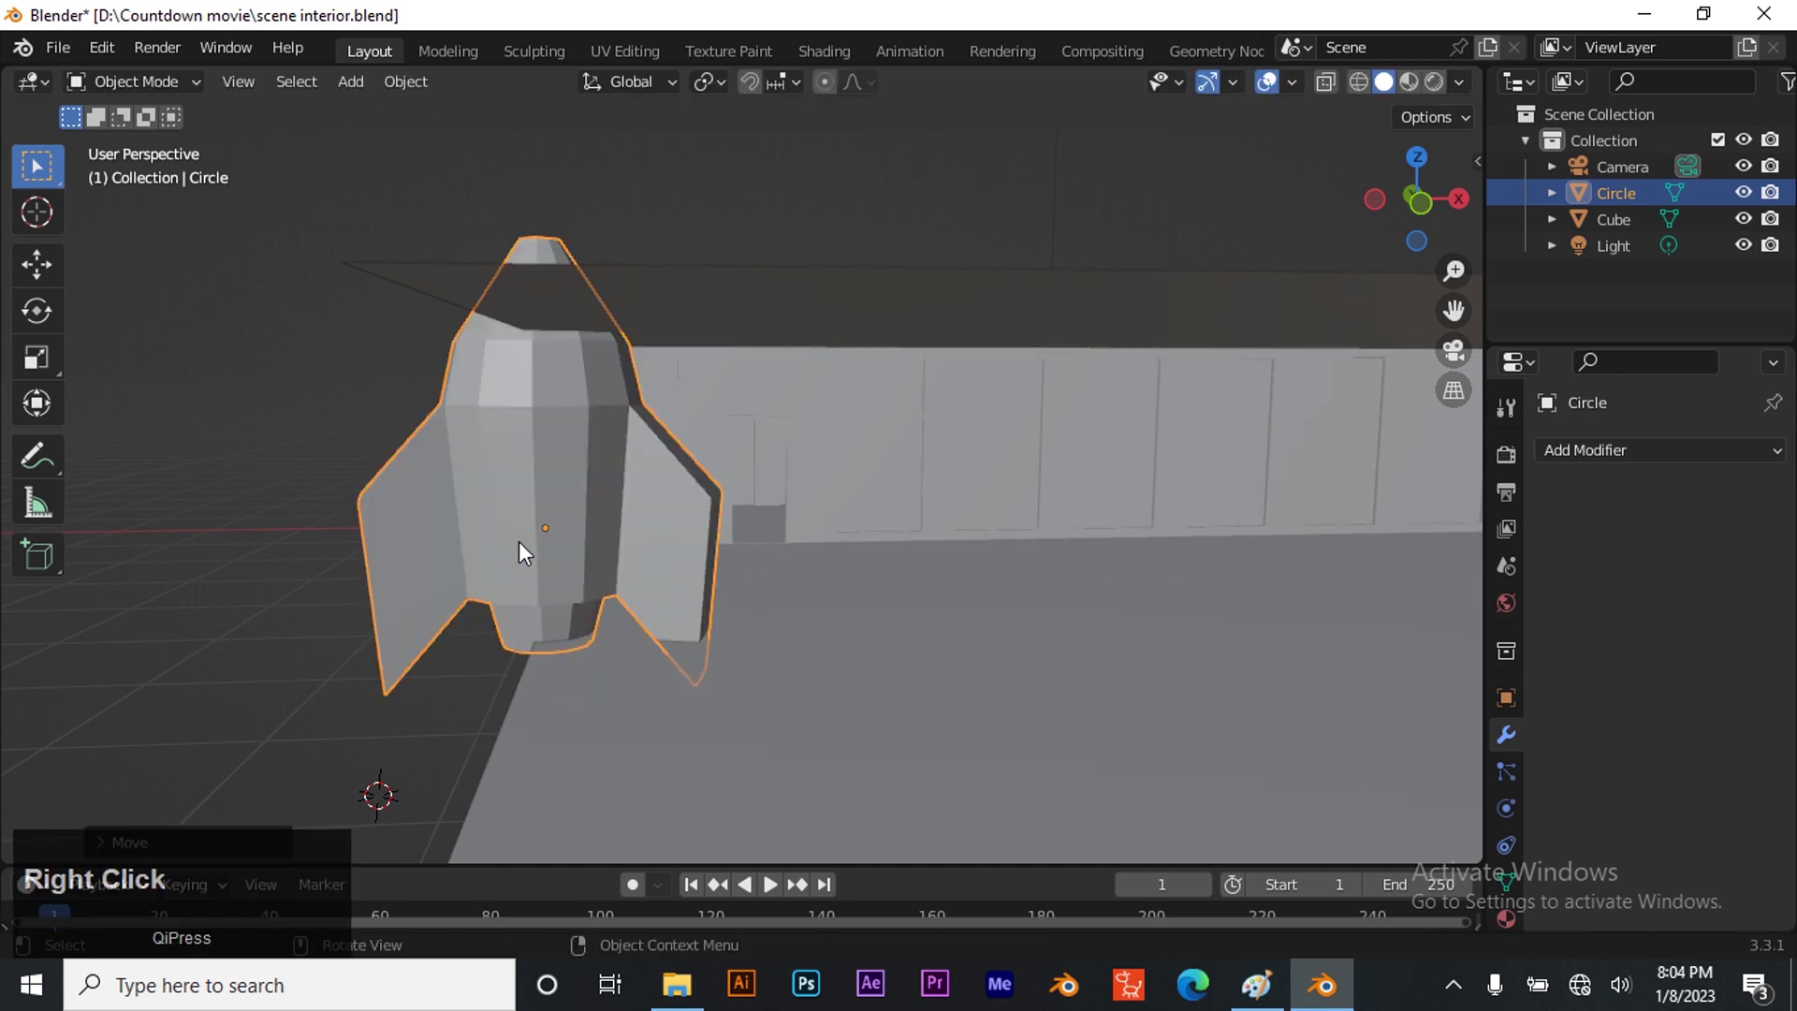
key("r")
key("z")
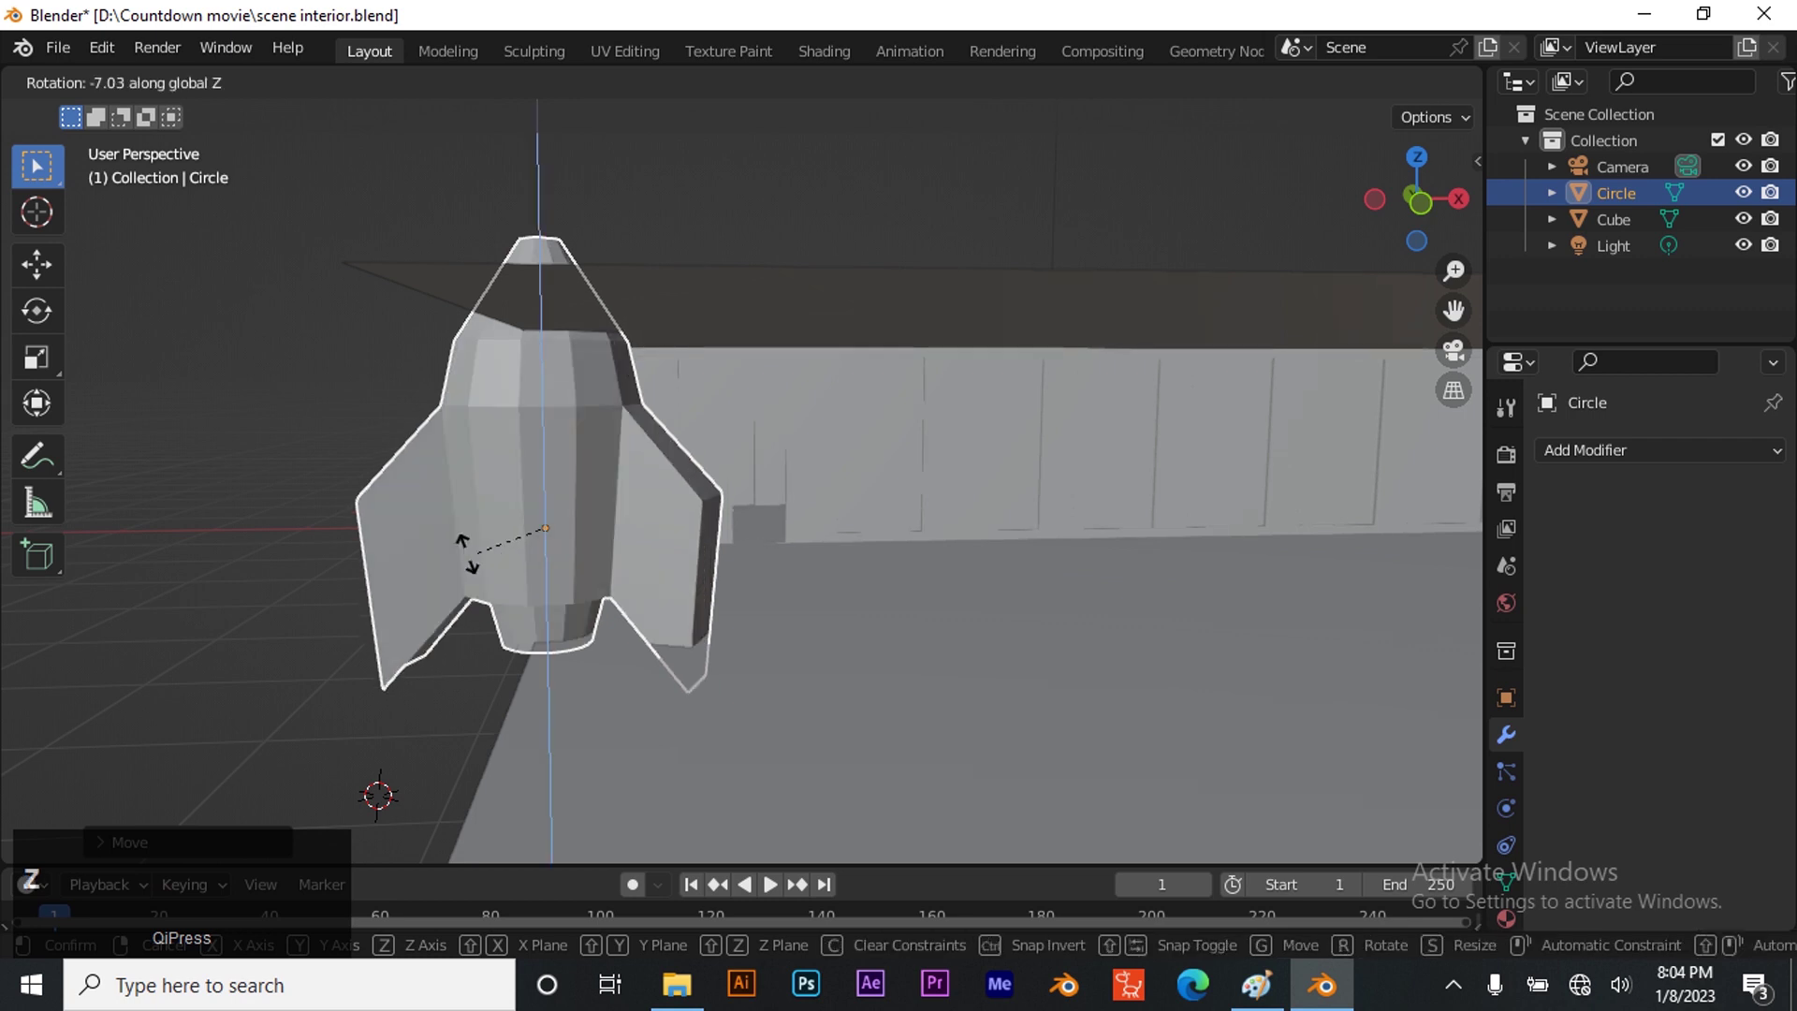
left_click(199, 487)
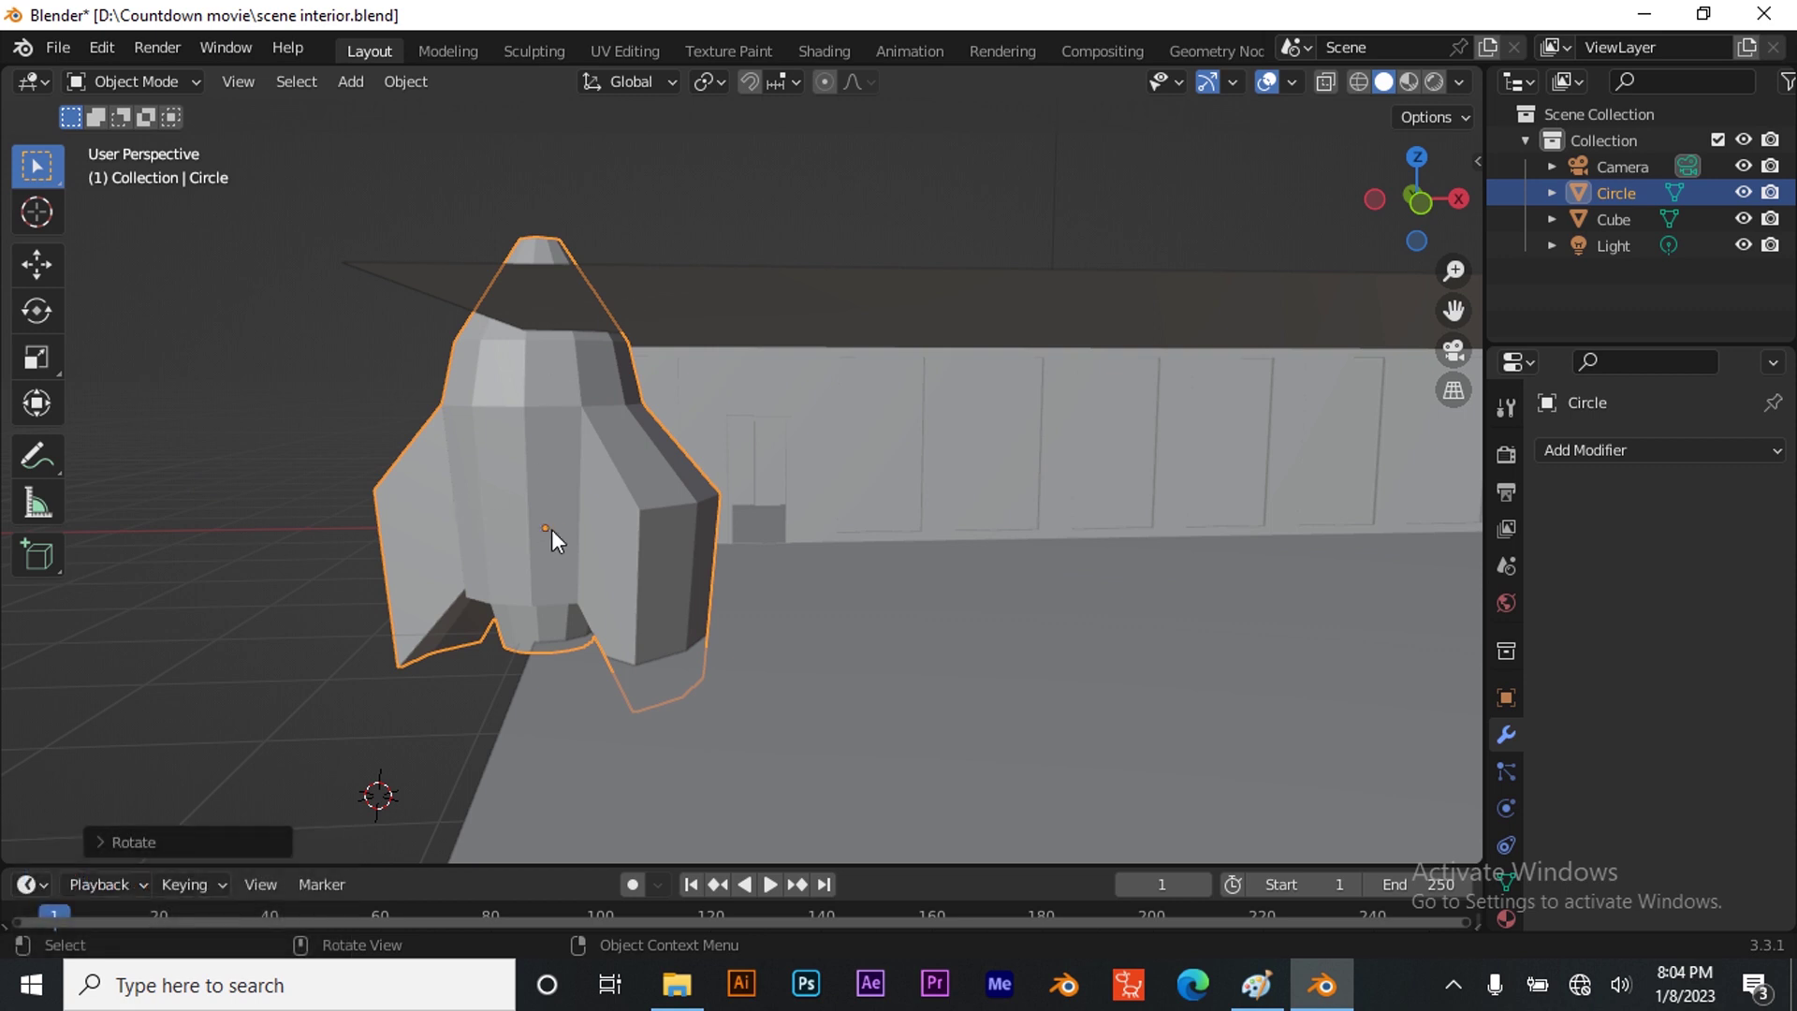
Inset the front-facing side faces of both fins individually by about 0.24 m and extrude them inward as recesses
key("Tab")
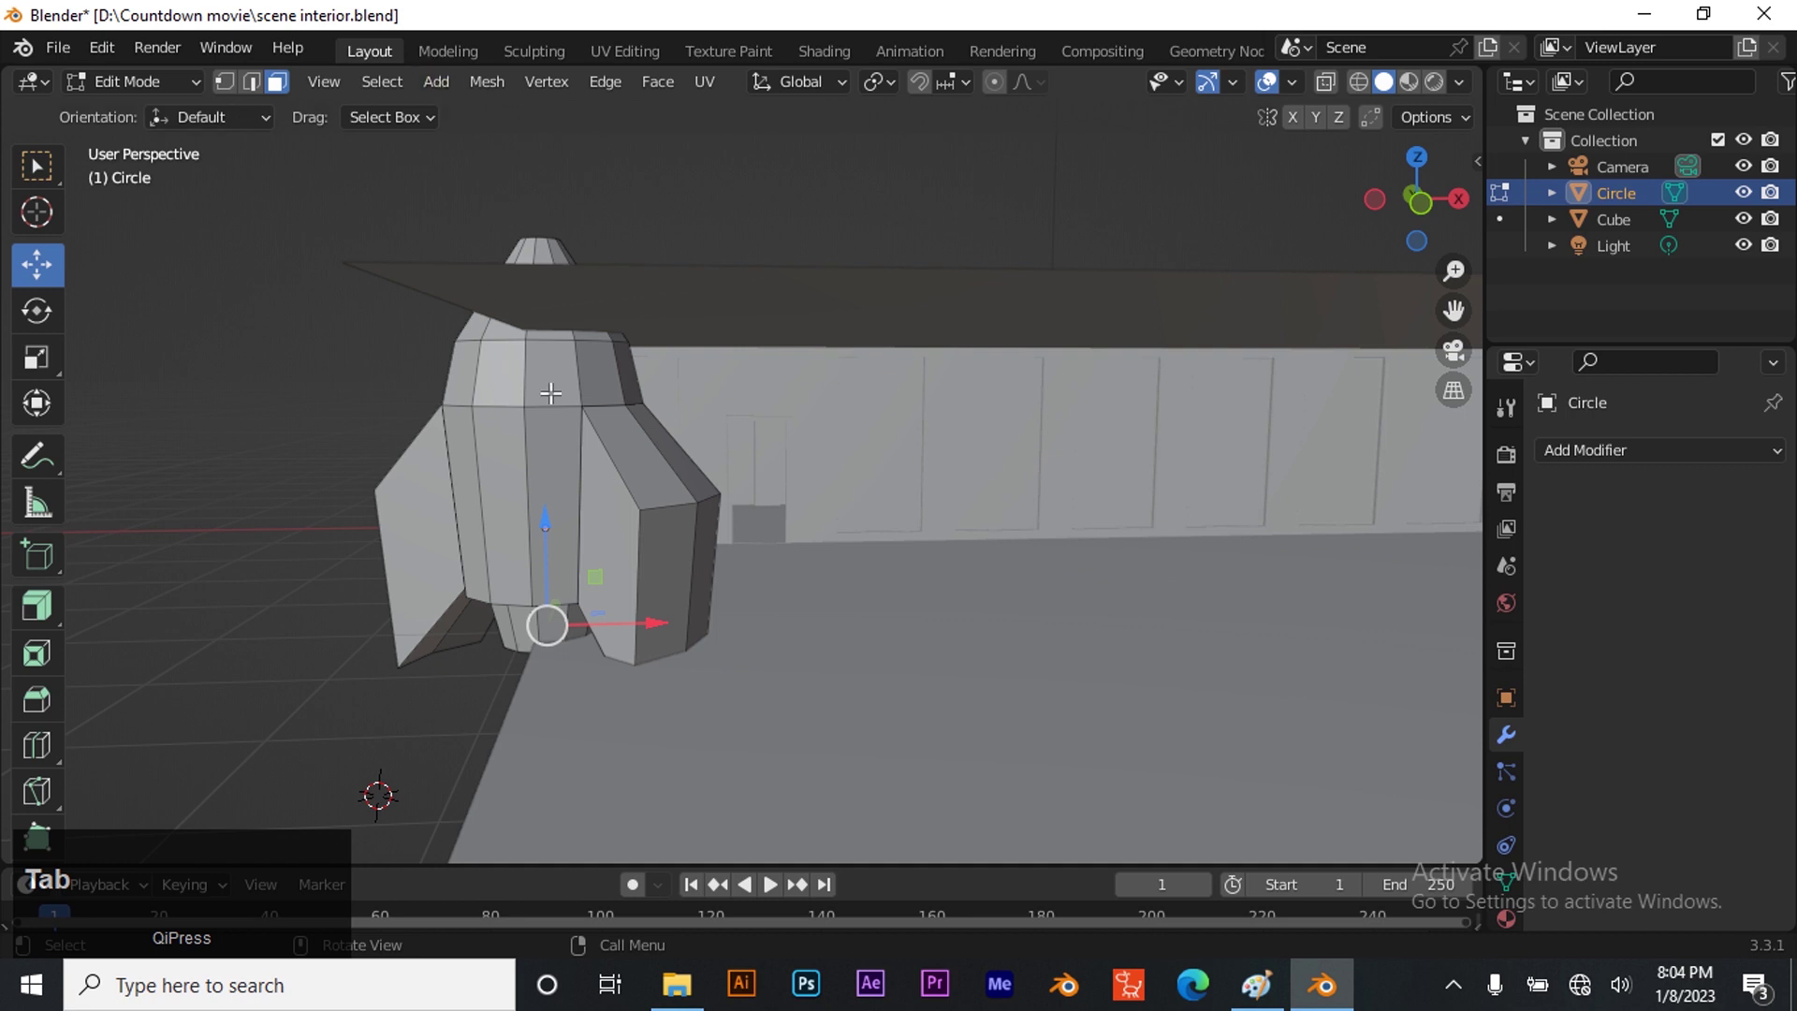
left_click(613, 584)
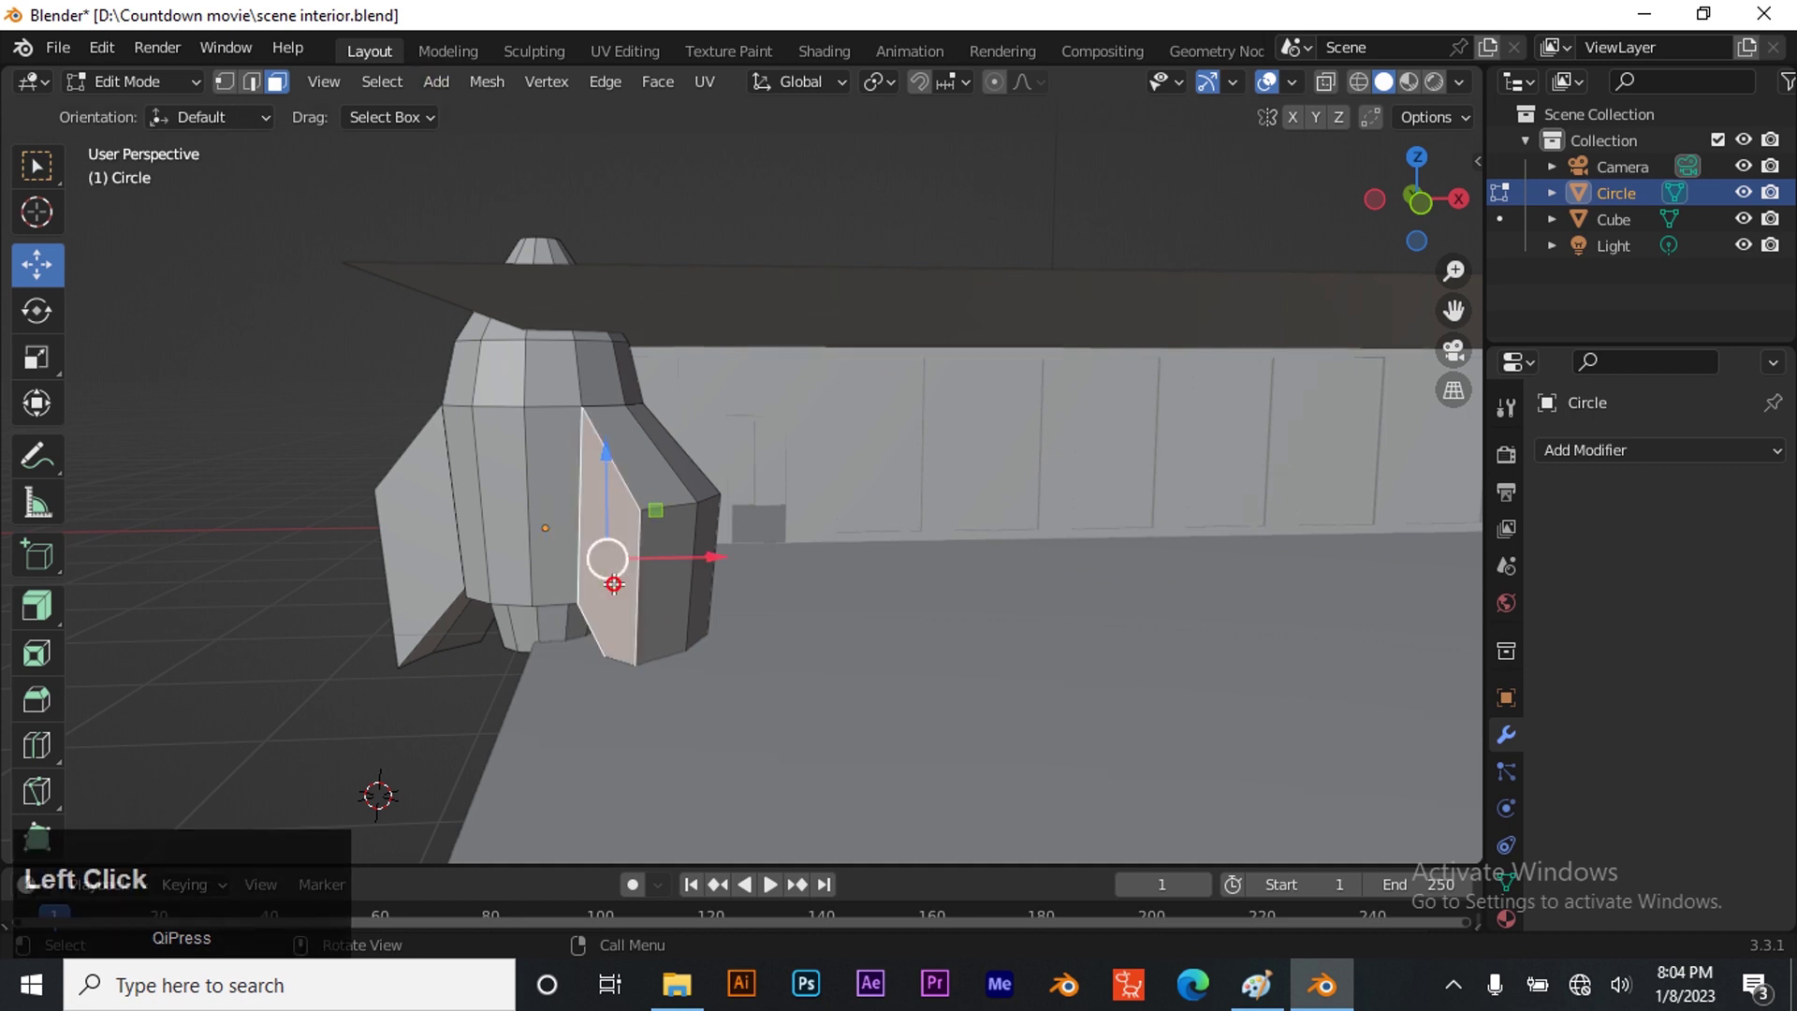
left_click(400, 533, "shift")
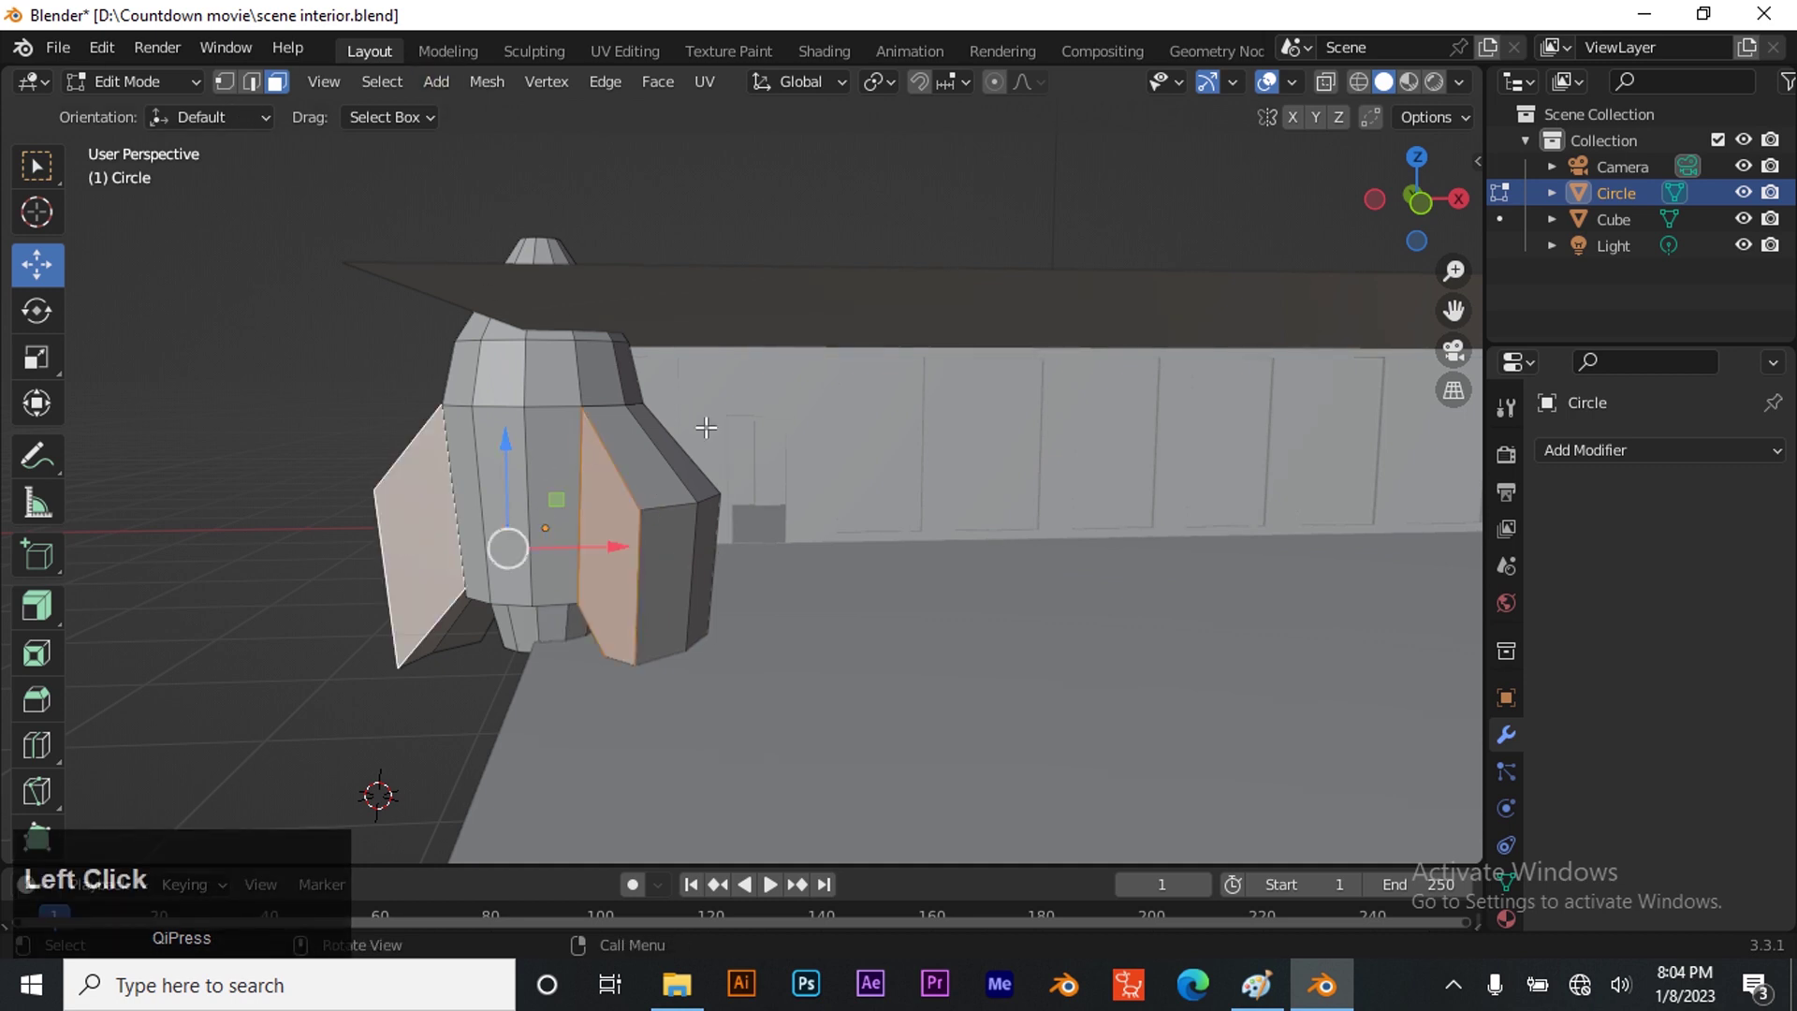
key("i")
key("i")
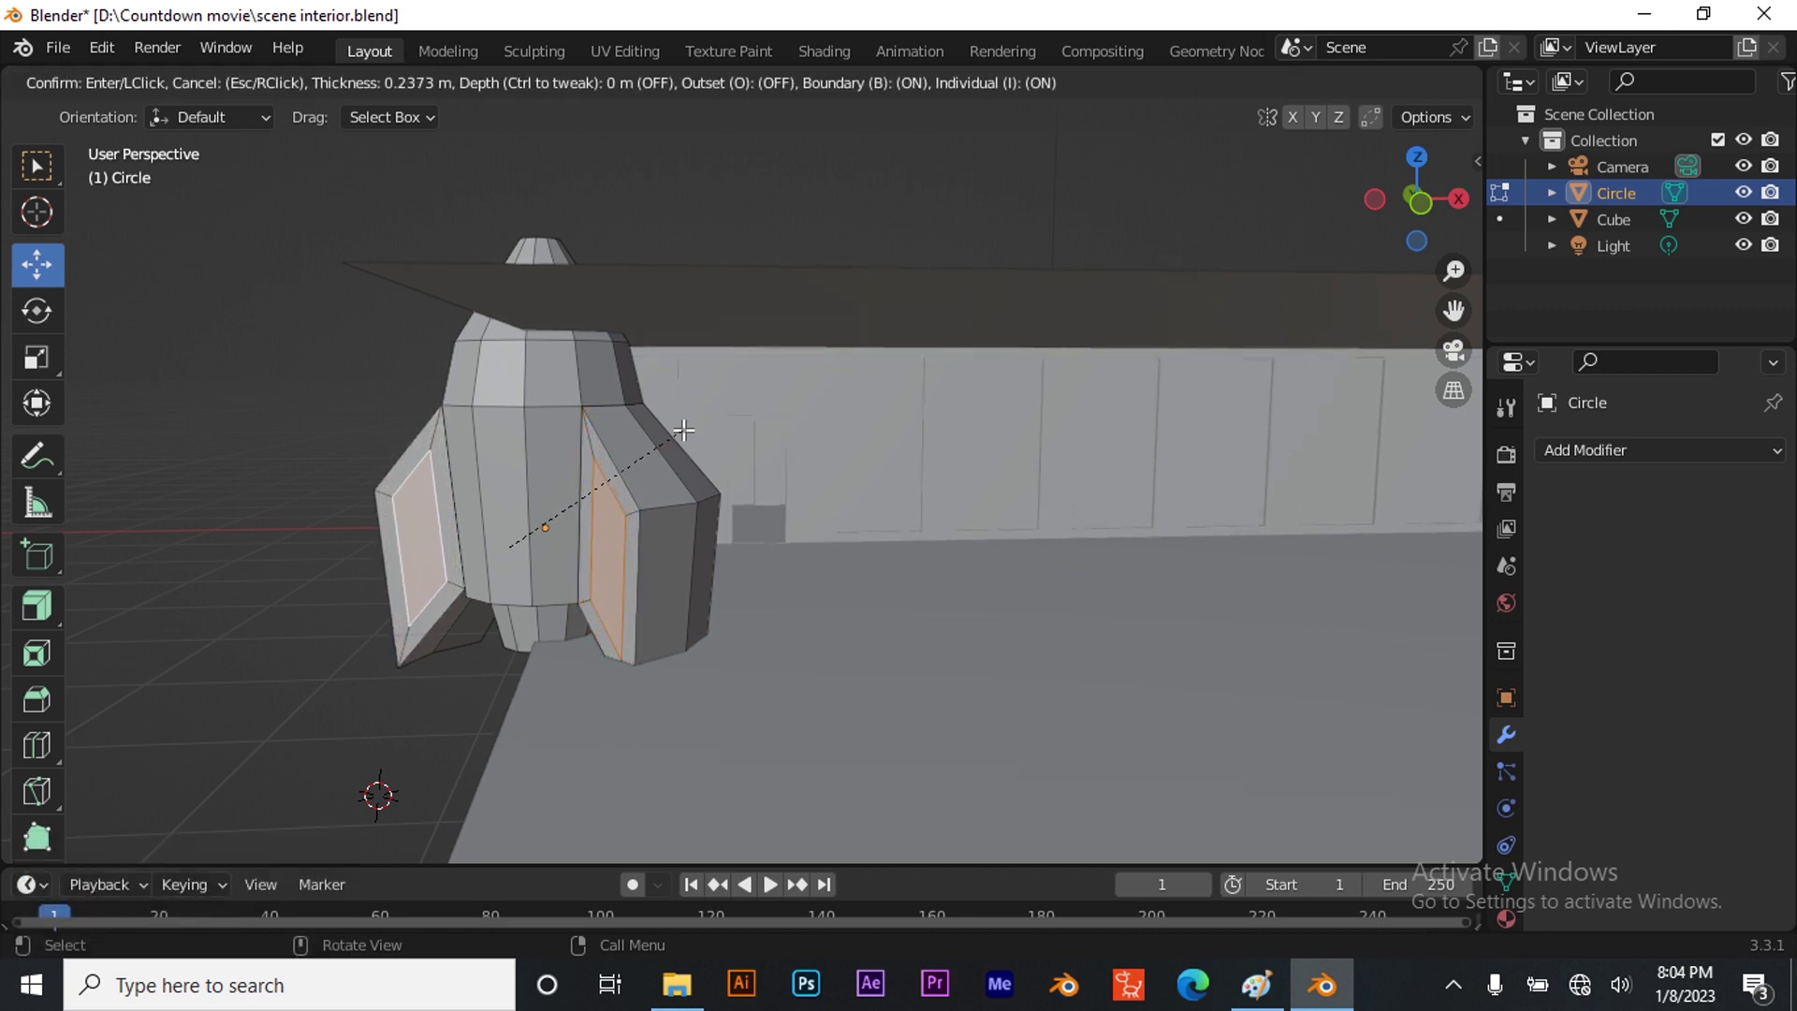
left_click(684, 430)
key("e")
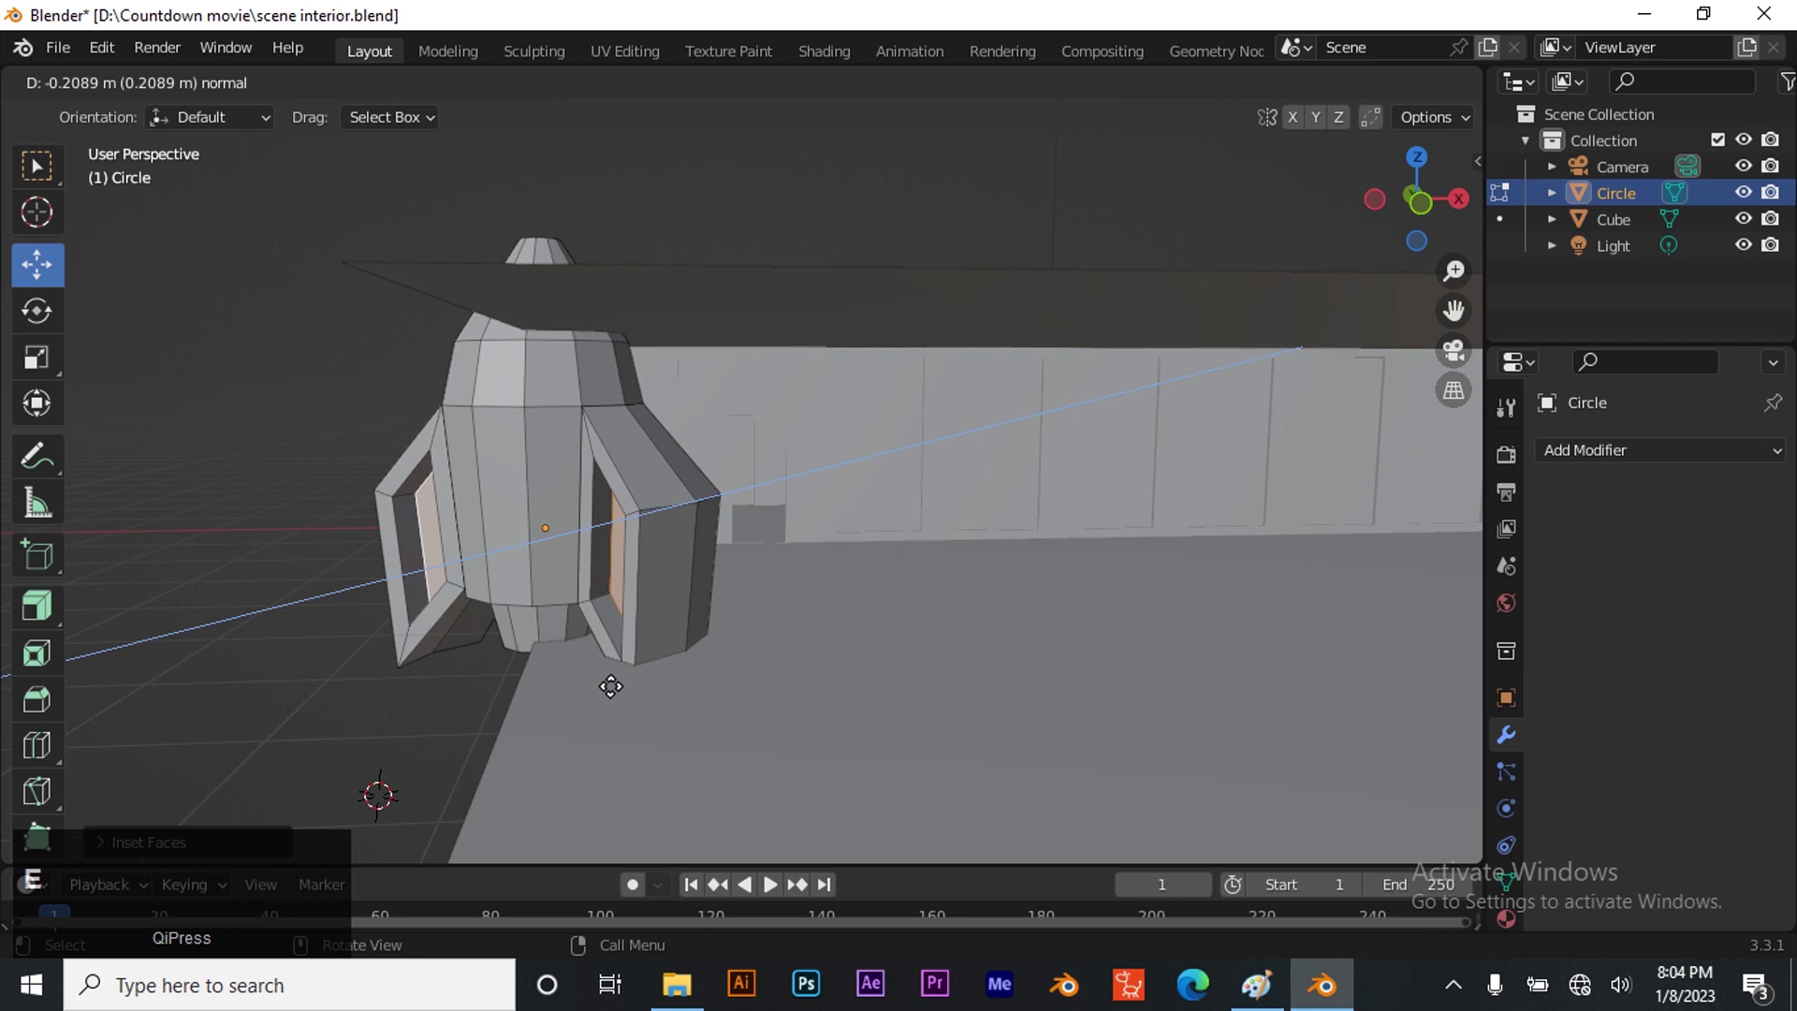
left_click(602, 693)
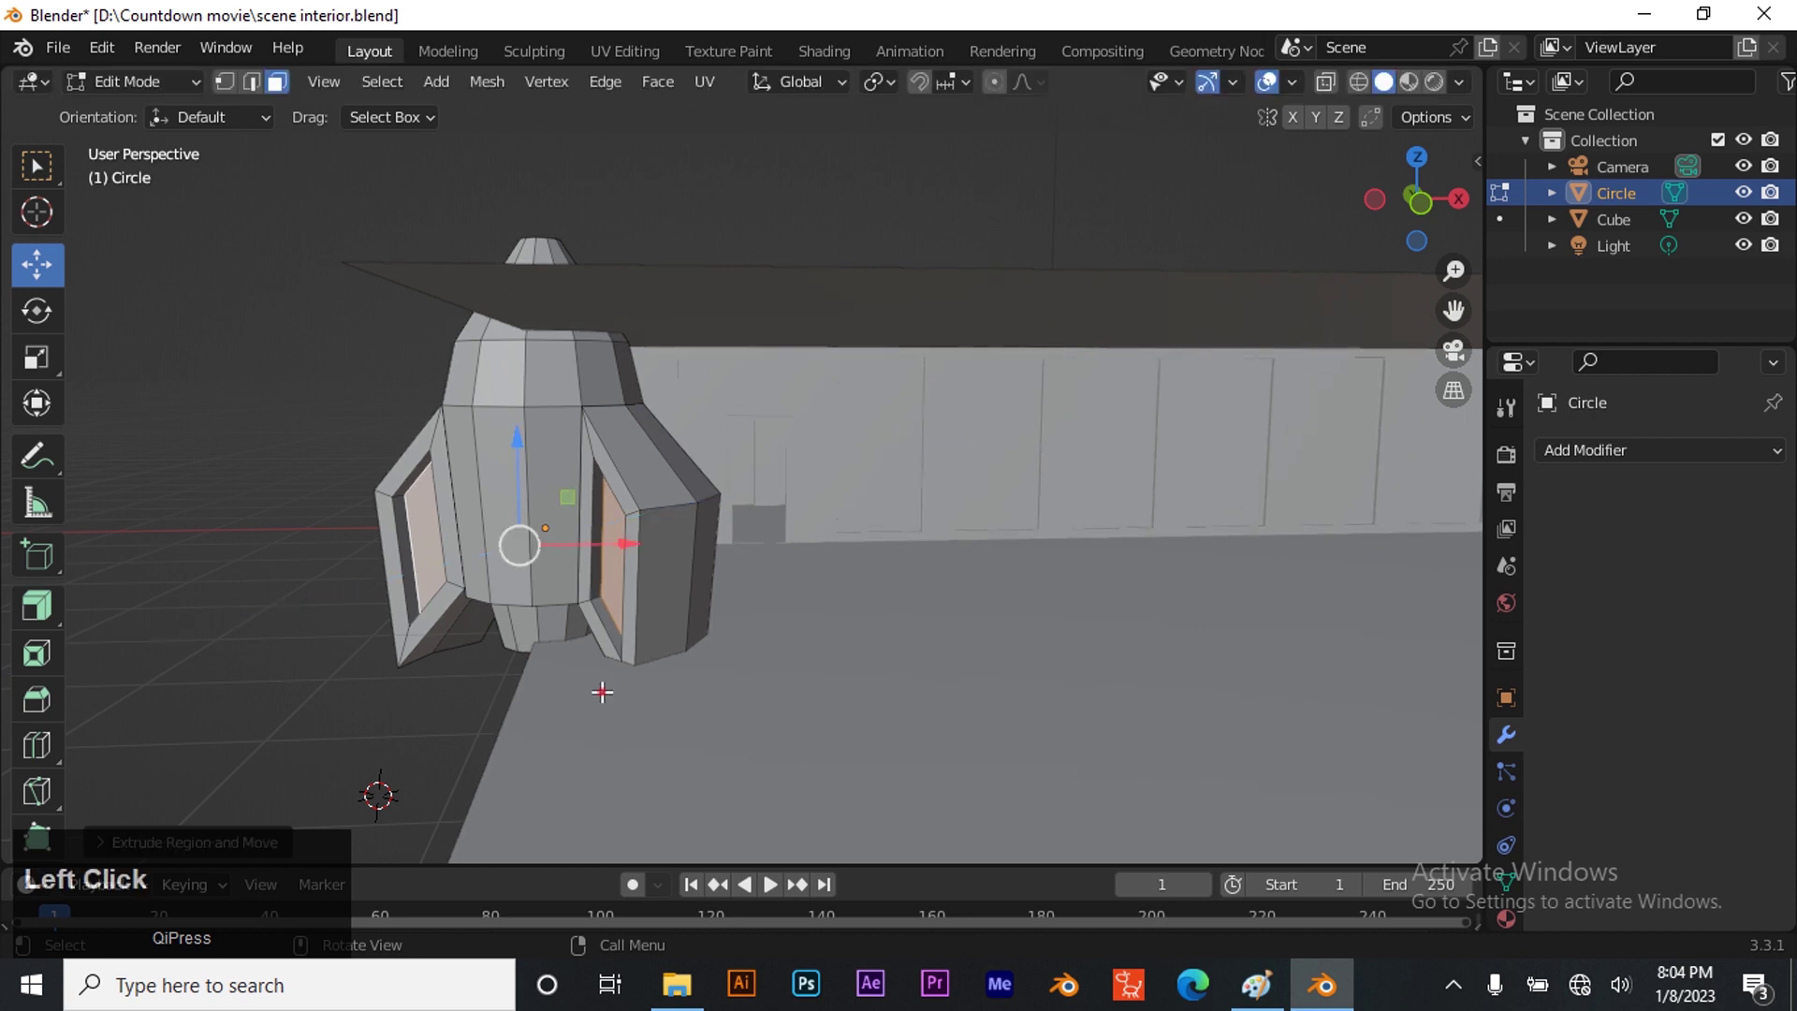
Inset the recessed fin faces again and extrude the inner faces slightly outward to form raised panels
key("i")
left_click(876, 524)
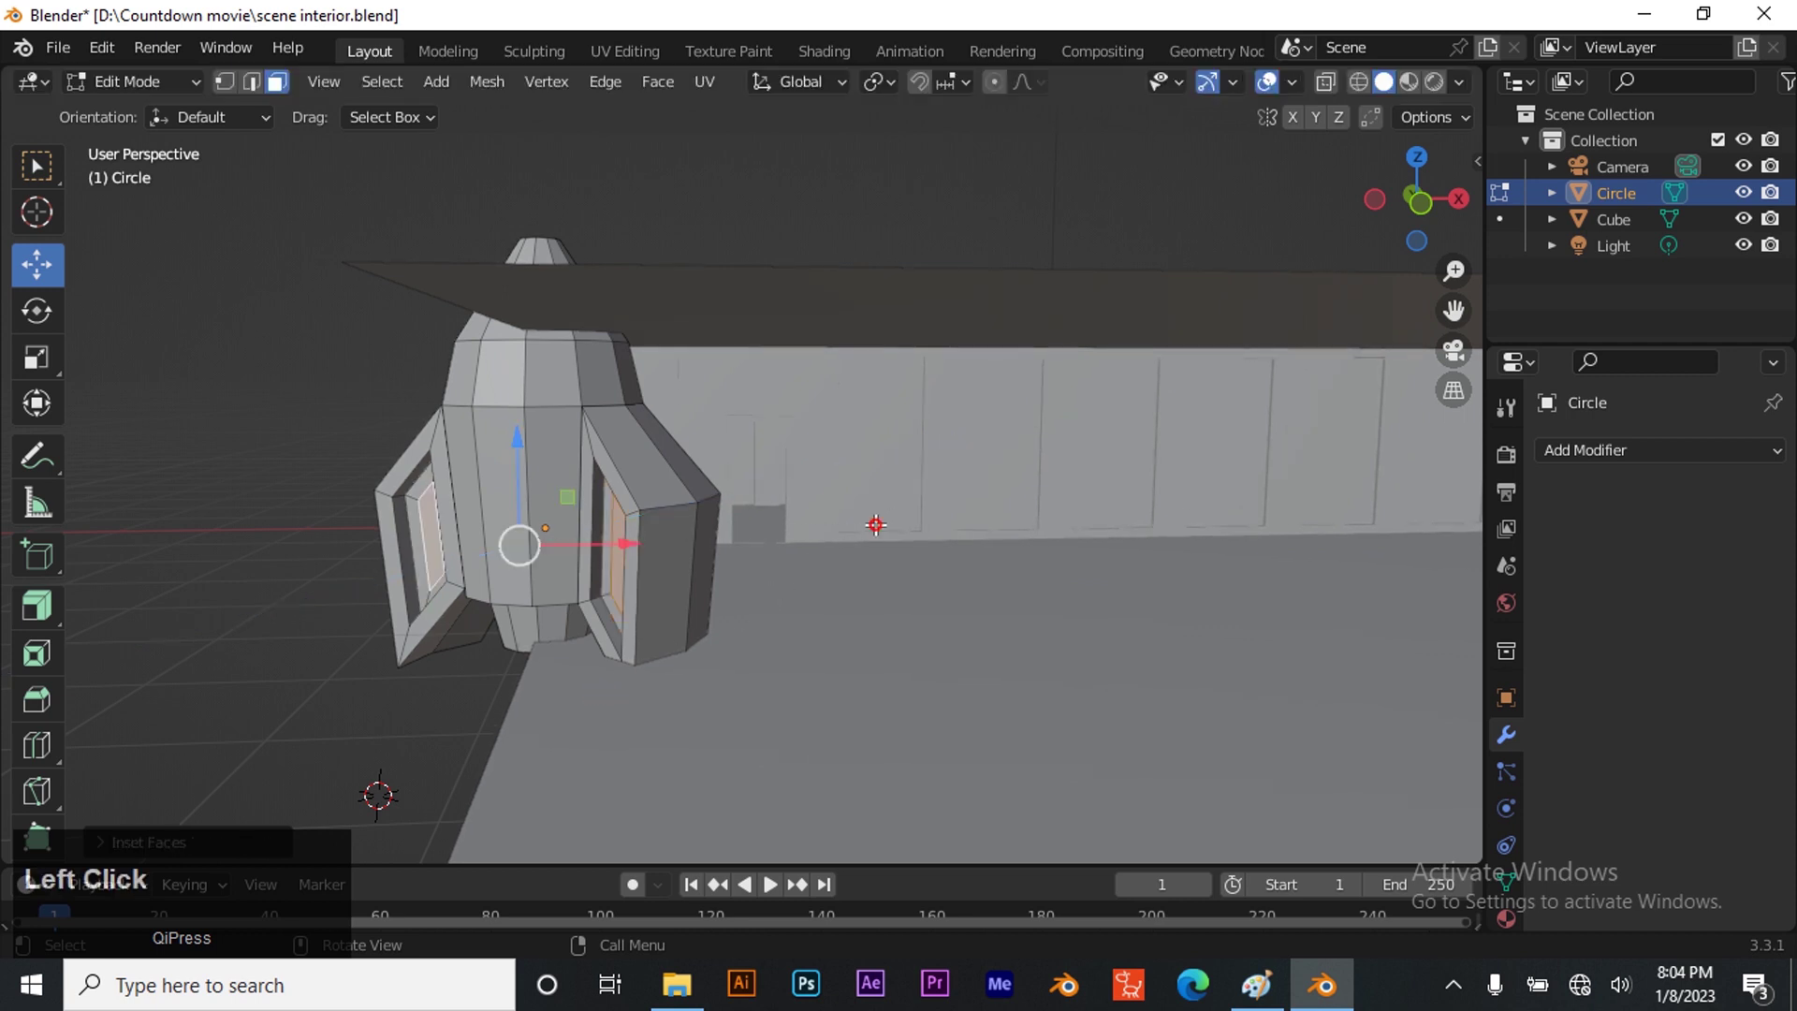
key("e")
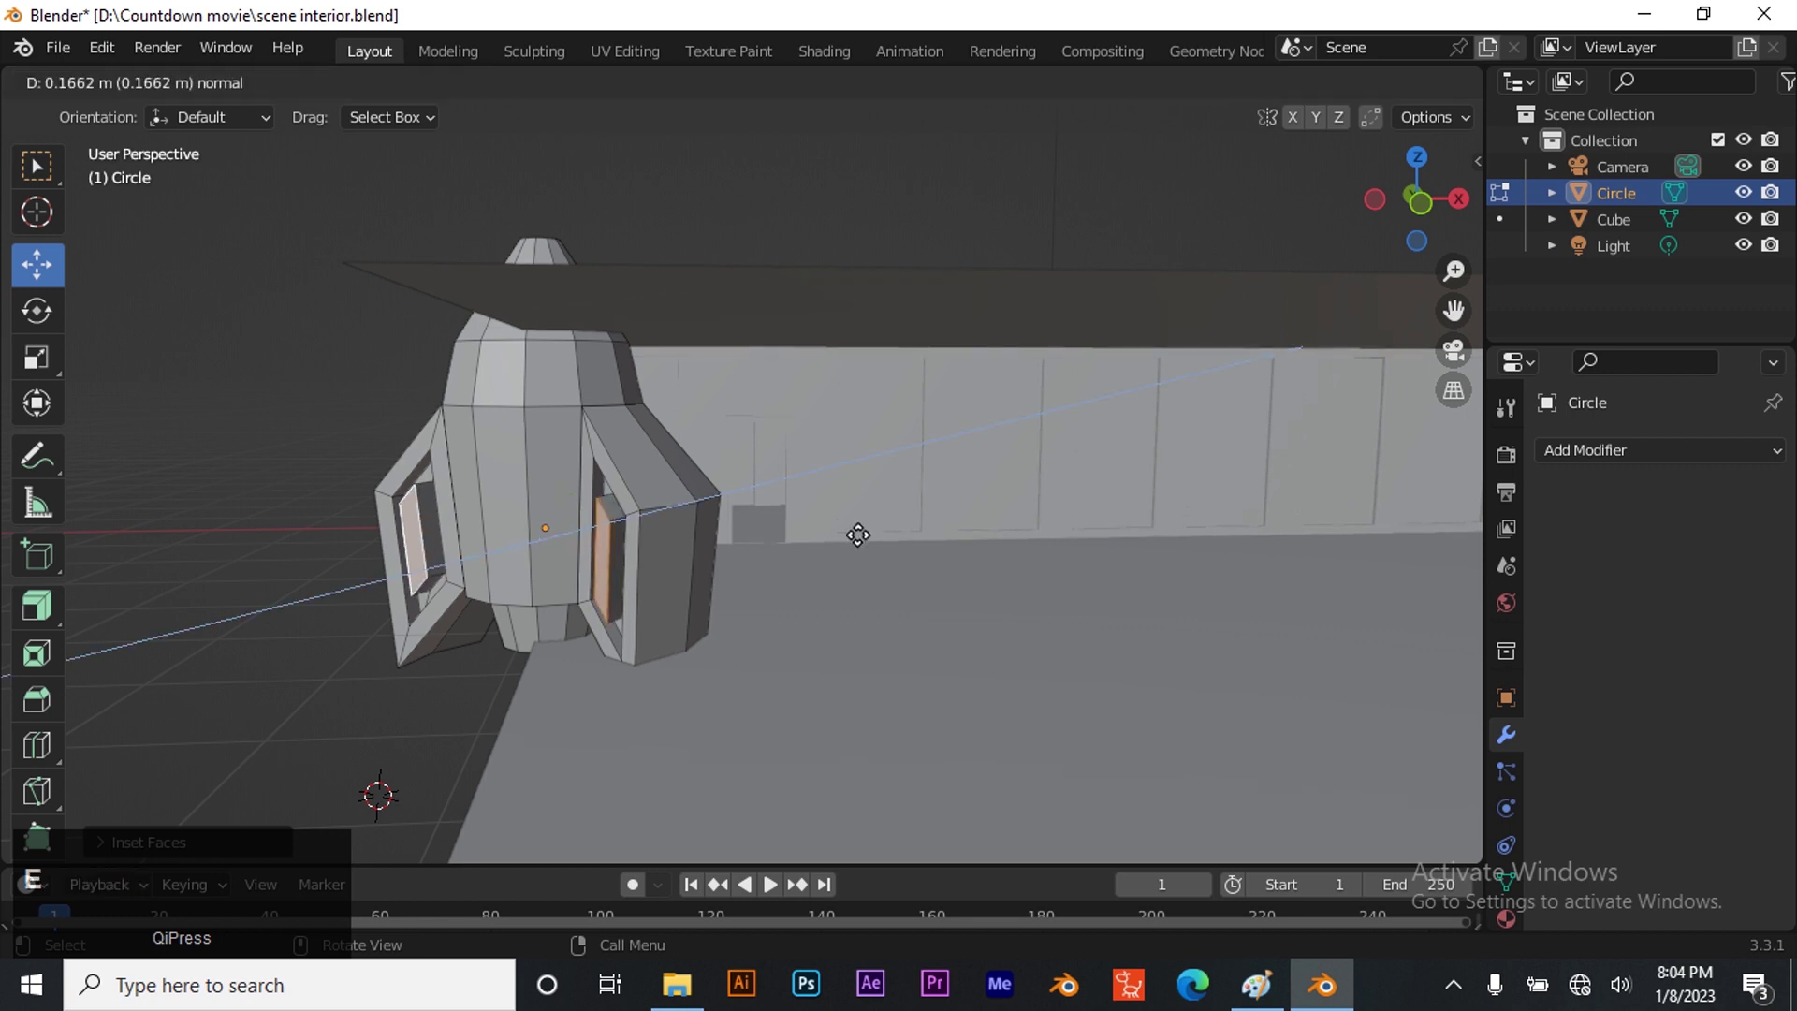
left_click(867, 526)
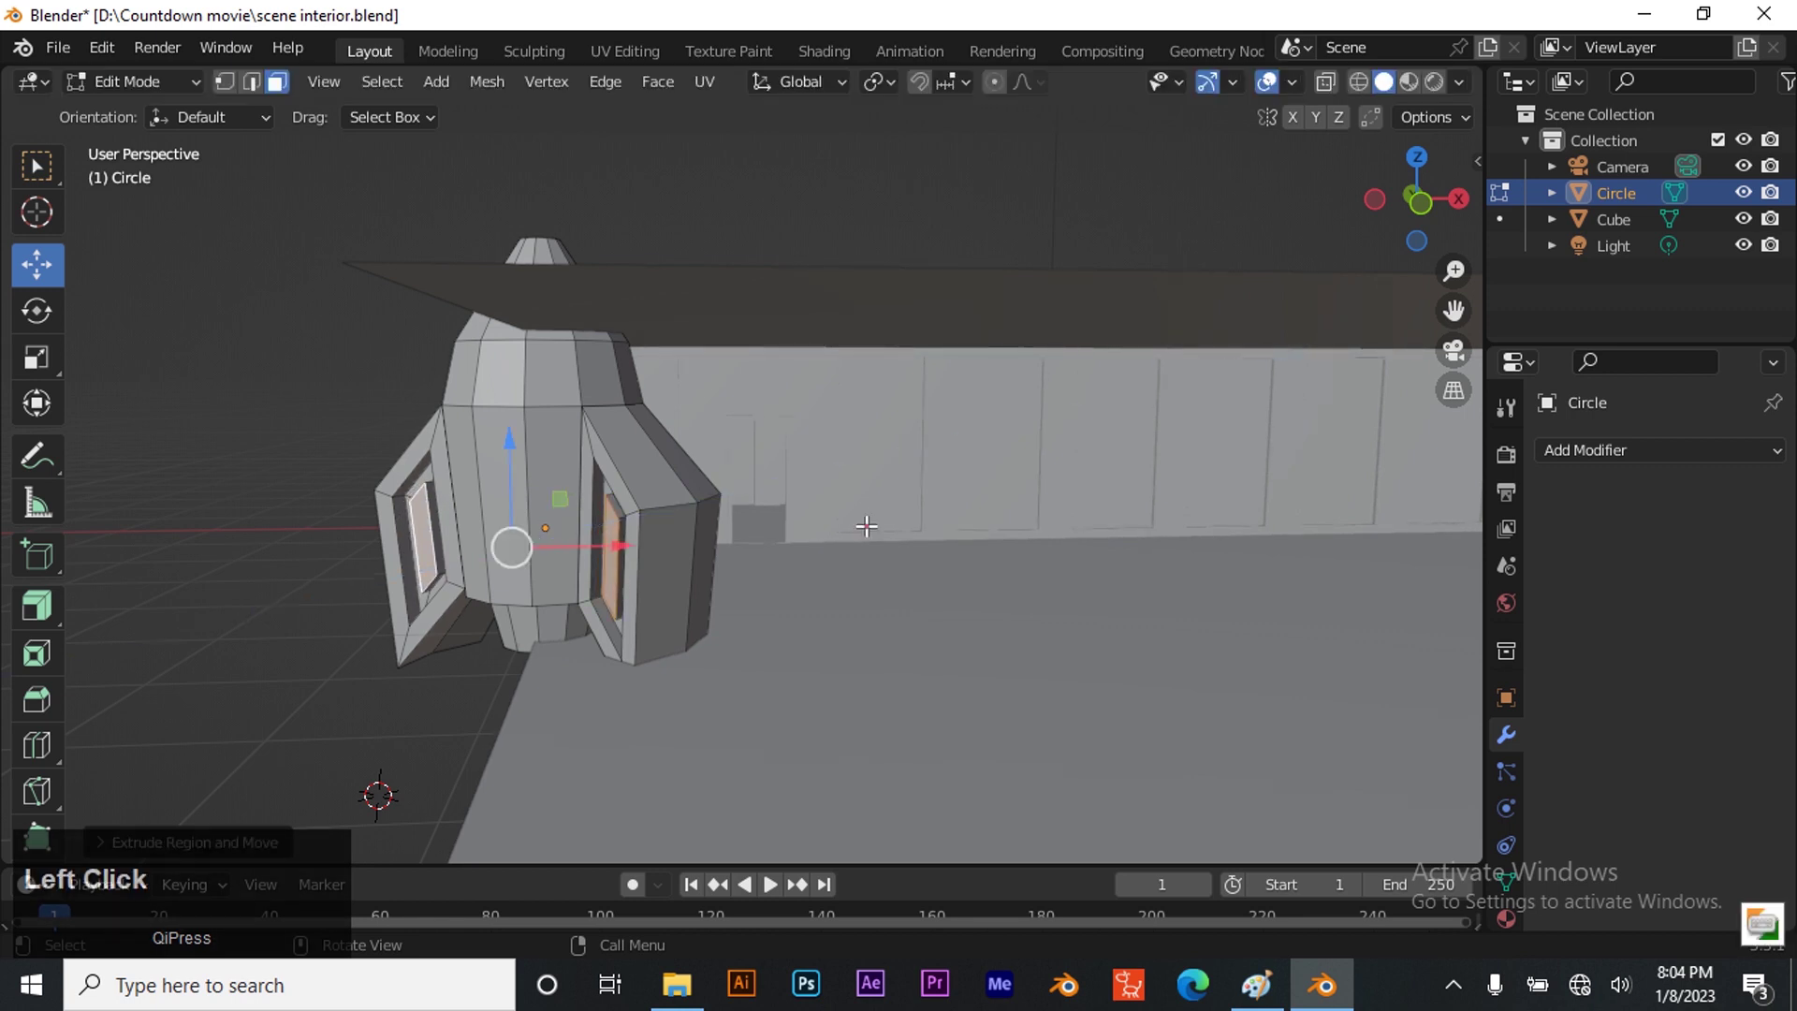
Inset the outer rim faces of the front fin as one region by about 0.13 m and extrude them about 0.03 m inward
left_click(676, 552)
left_click(682, 469, "shift")
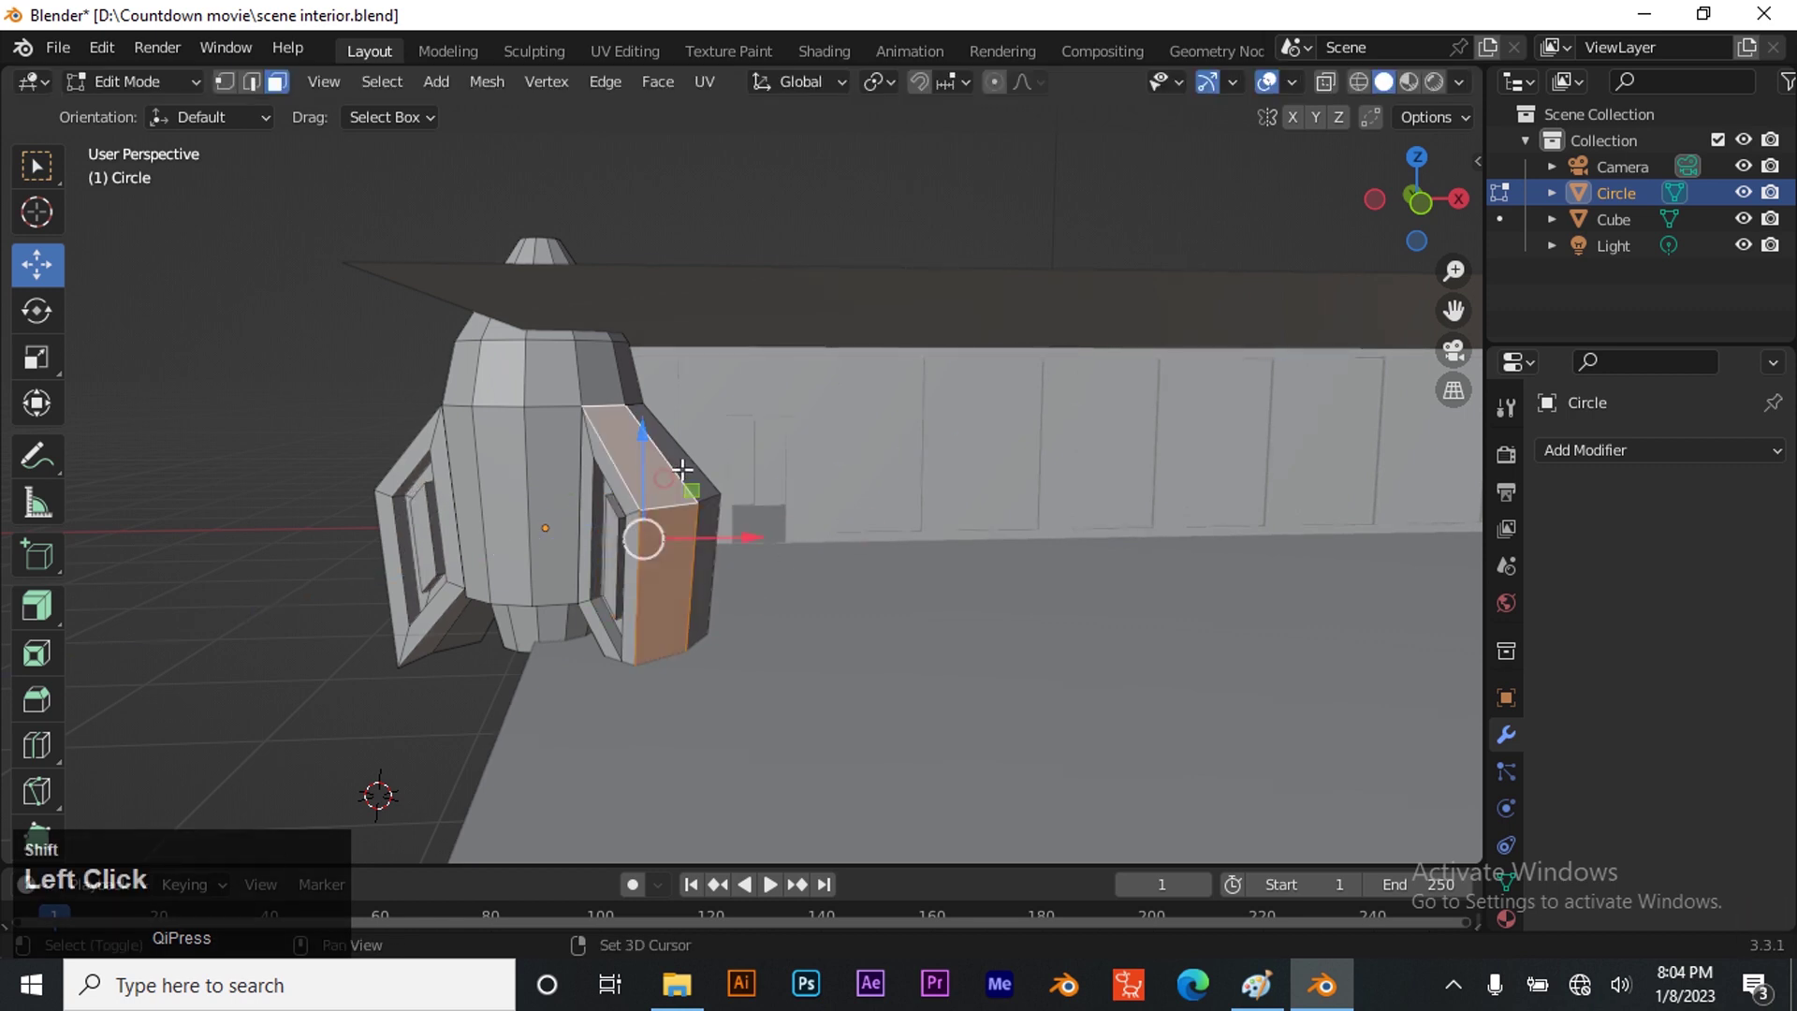
left_click(696, 539, "shift")
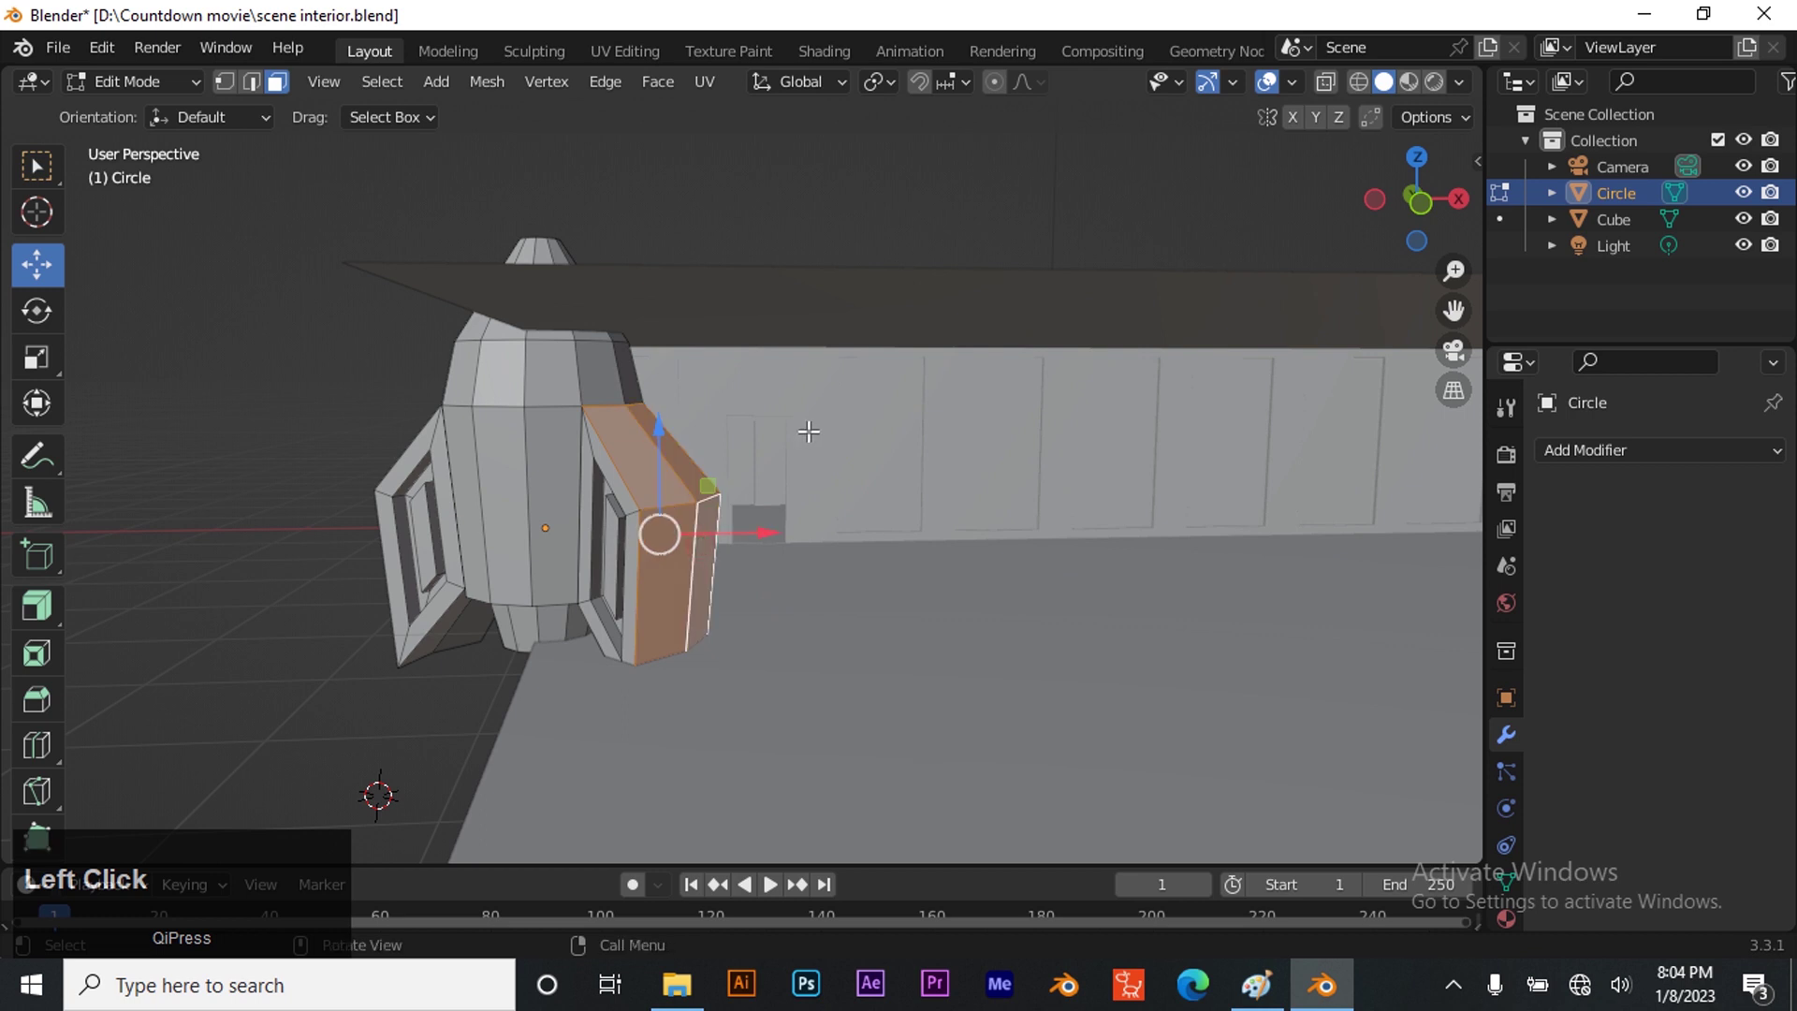
key("i")
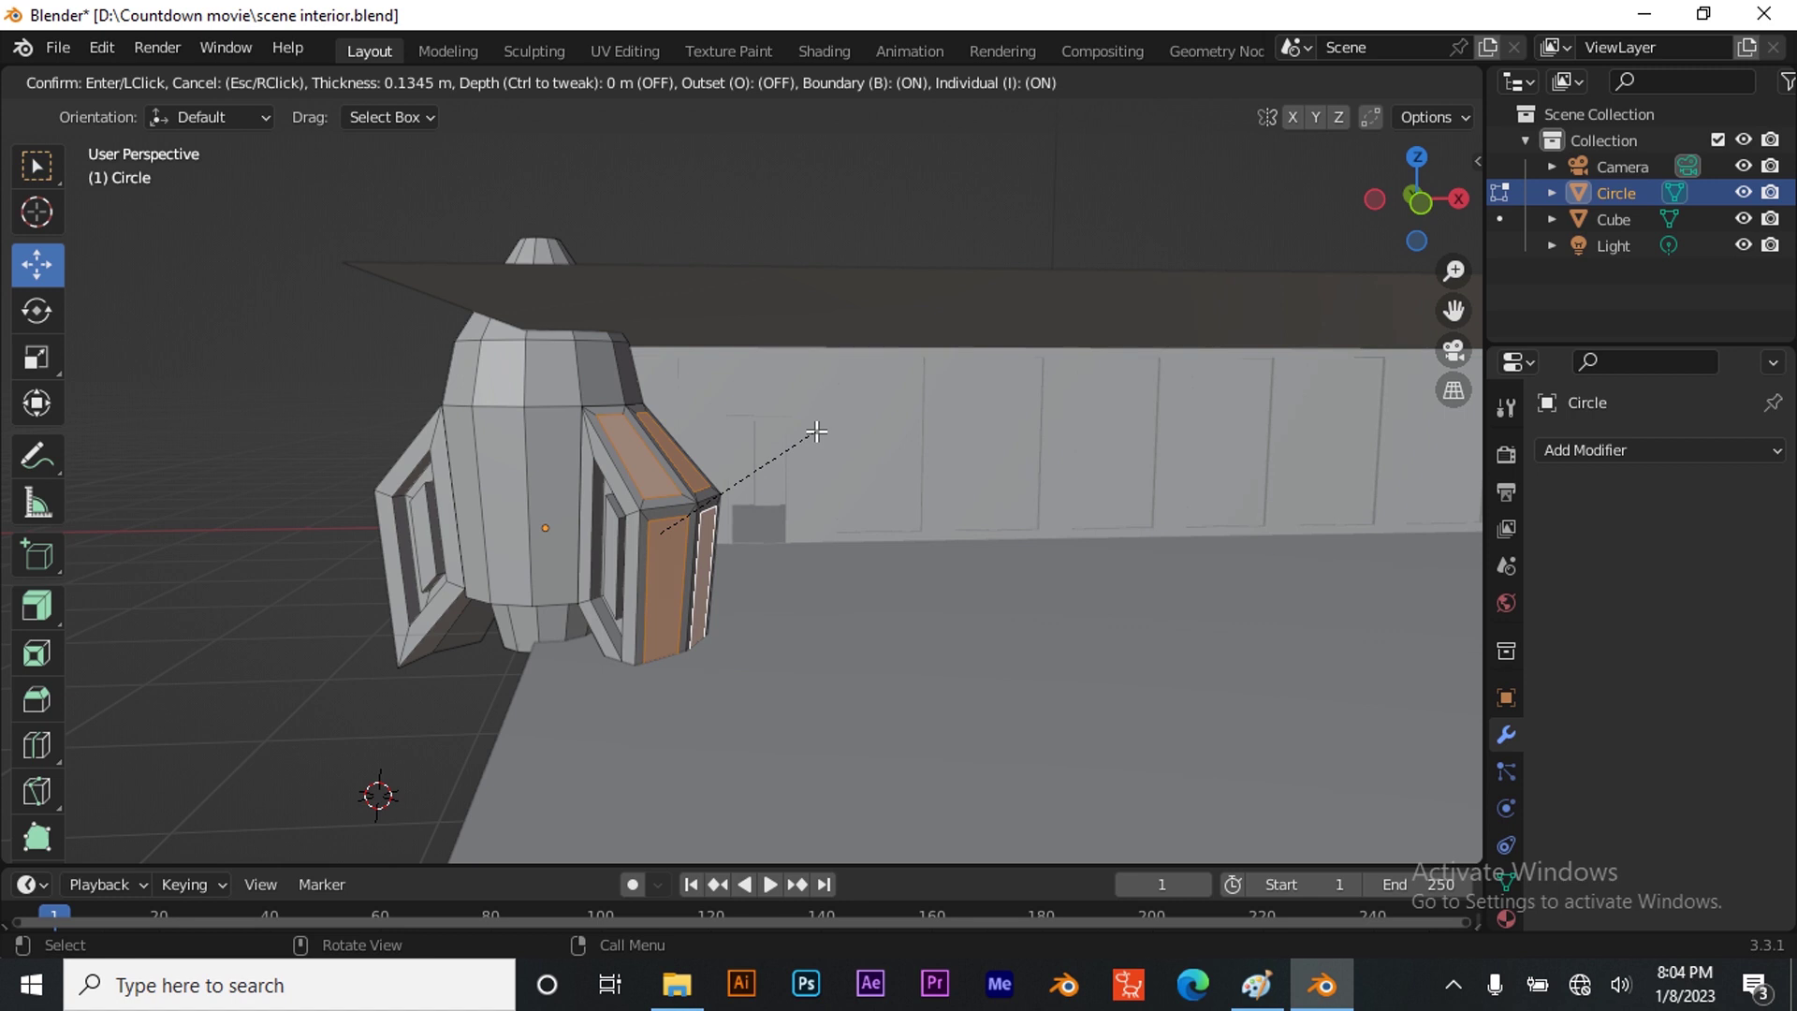
key("i")
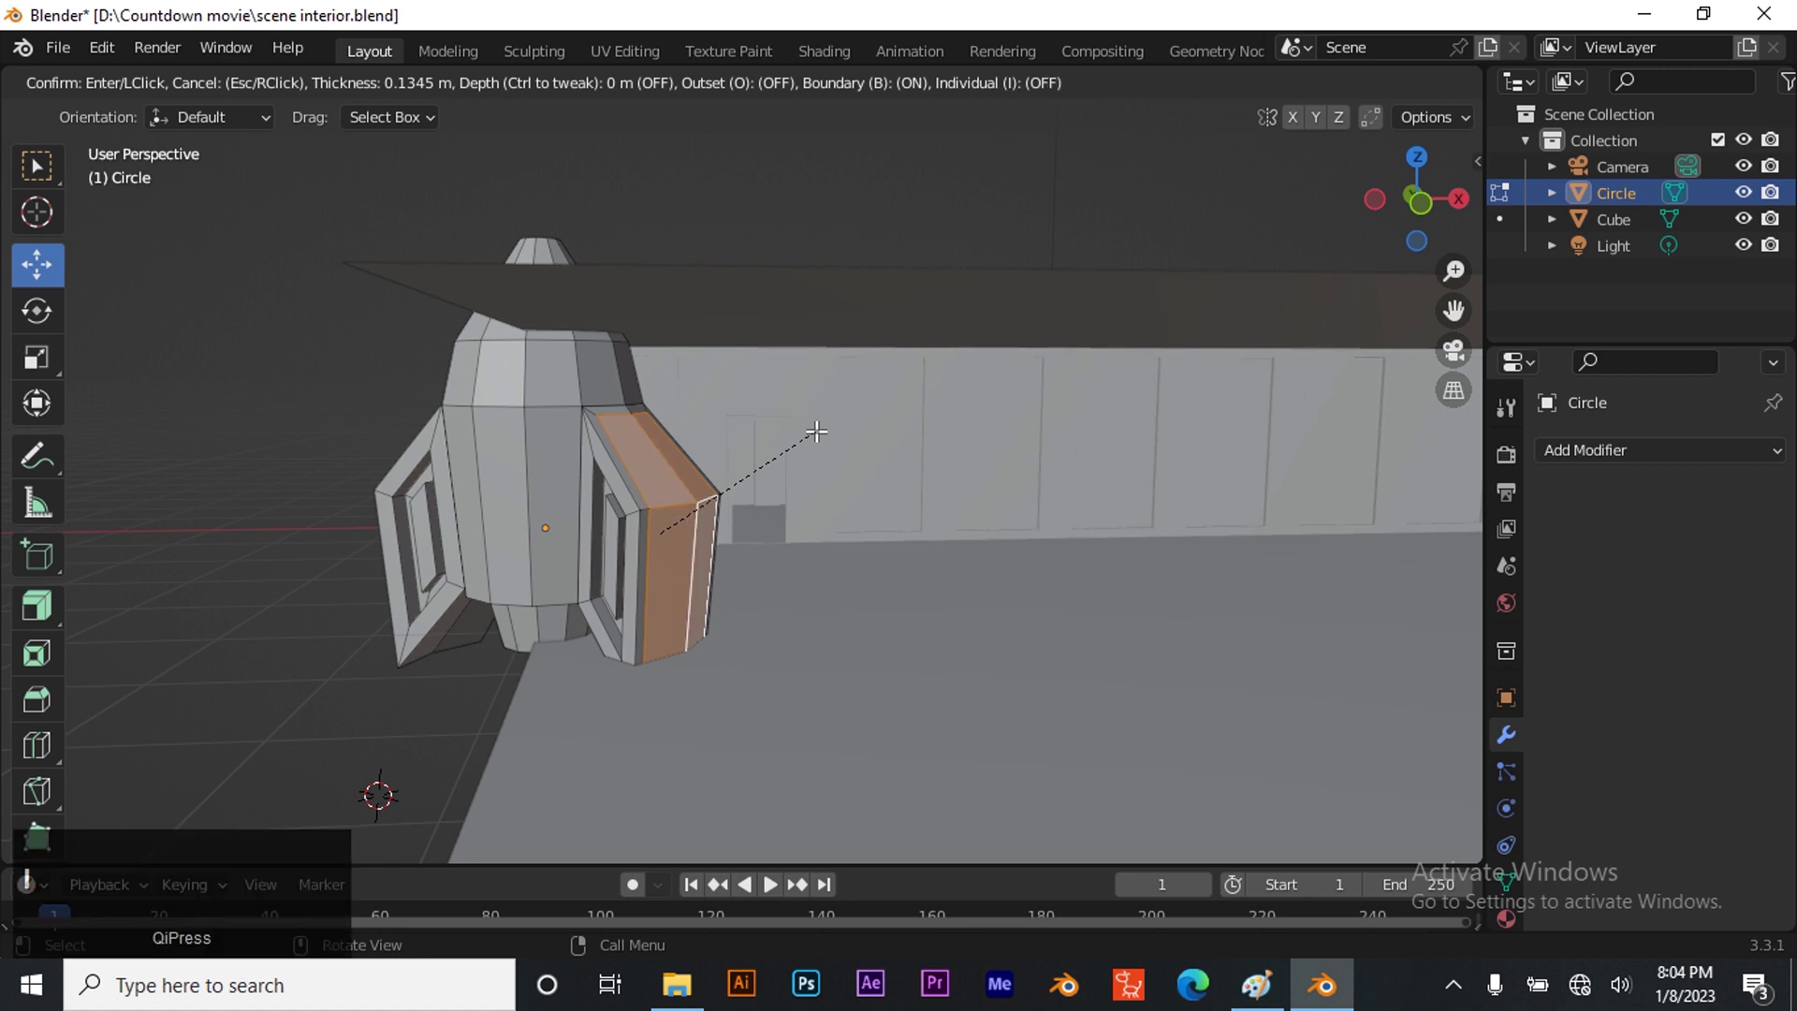
left_click(815, 432)
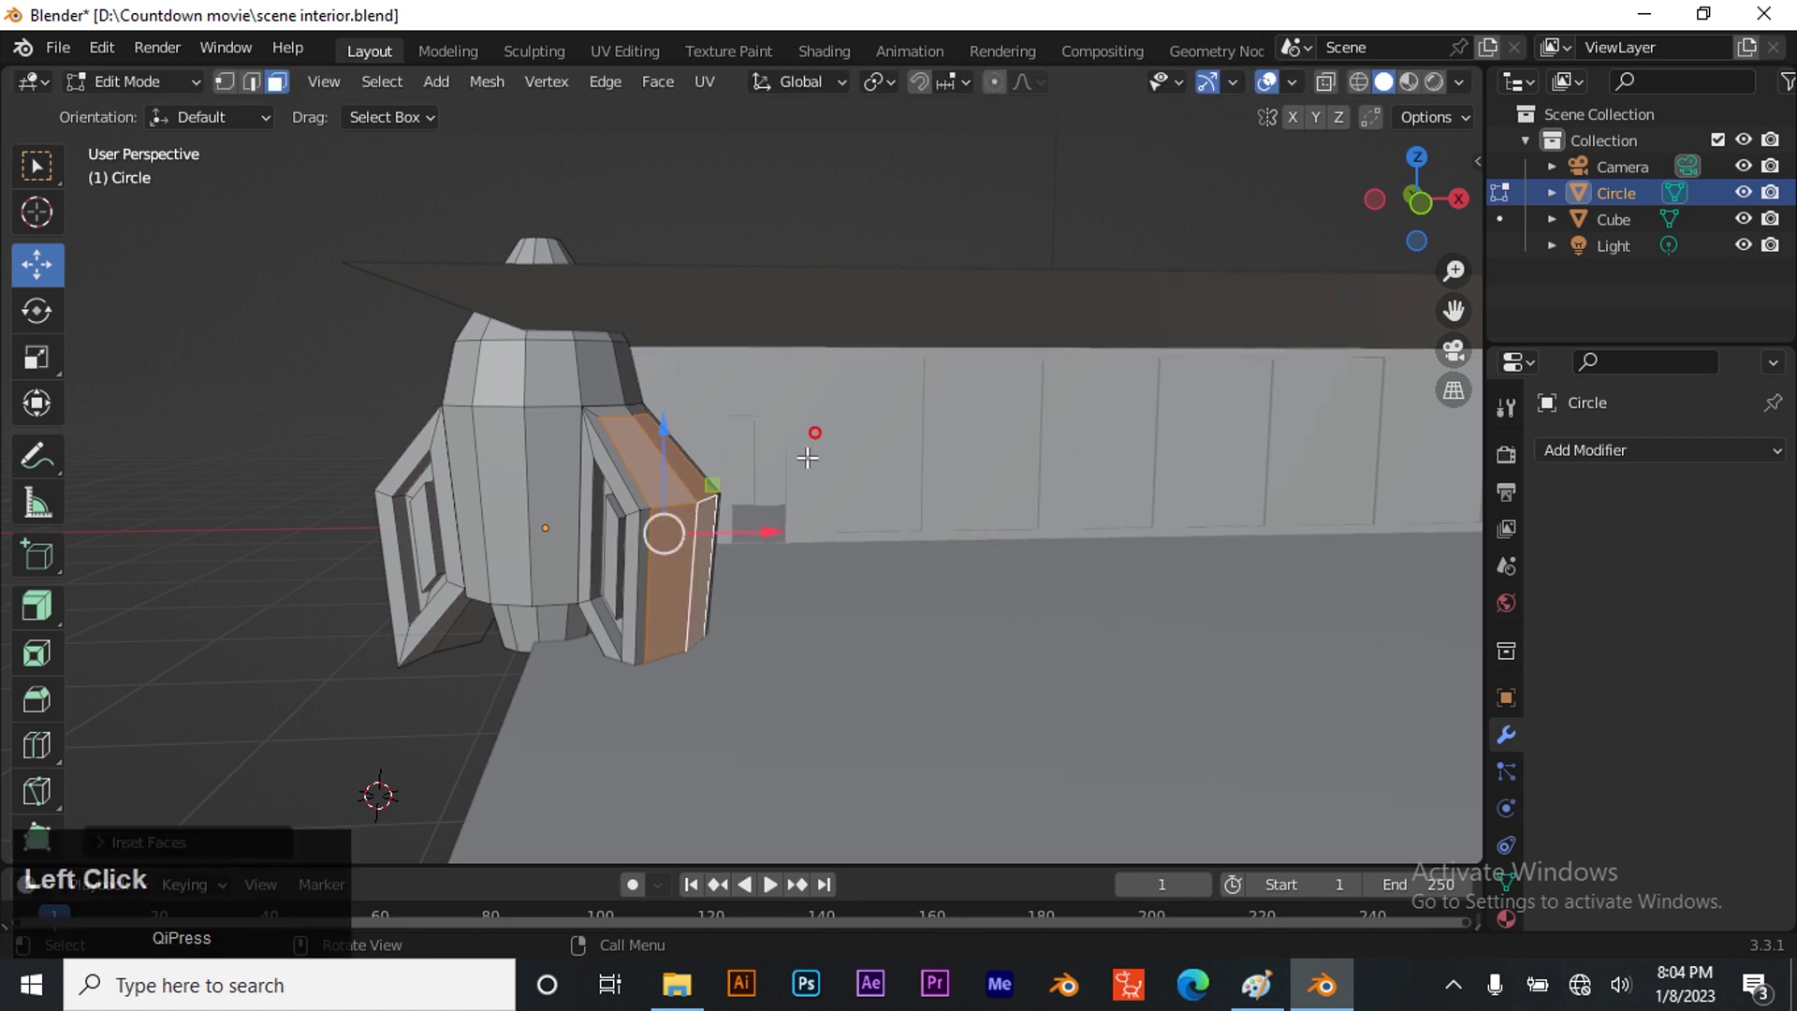
key("e")
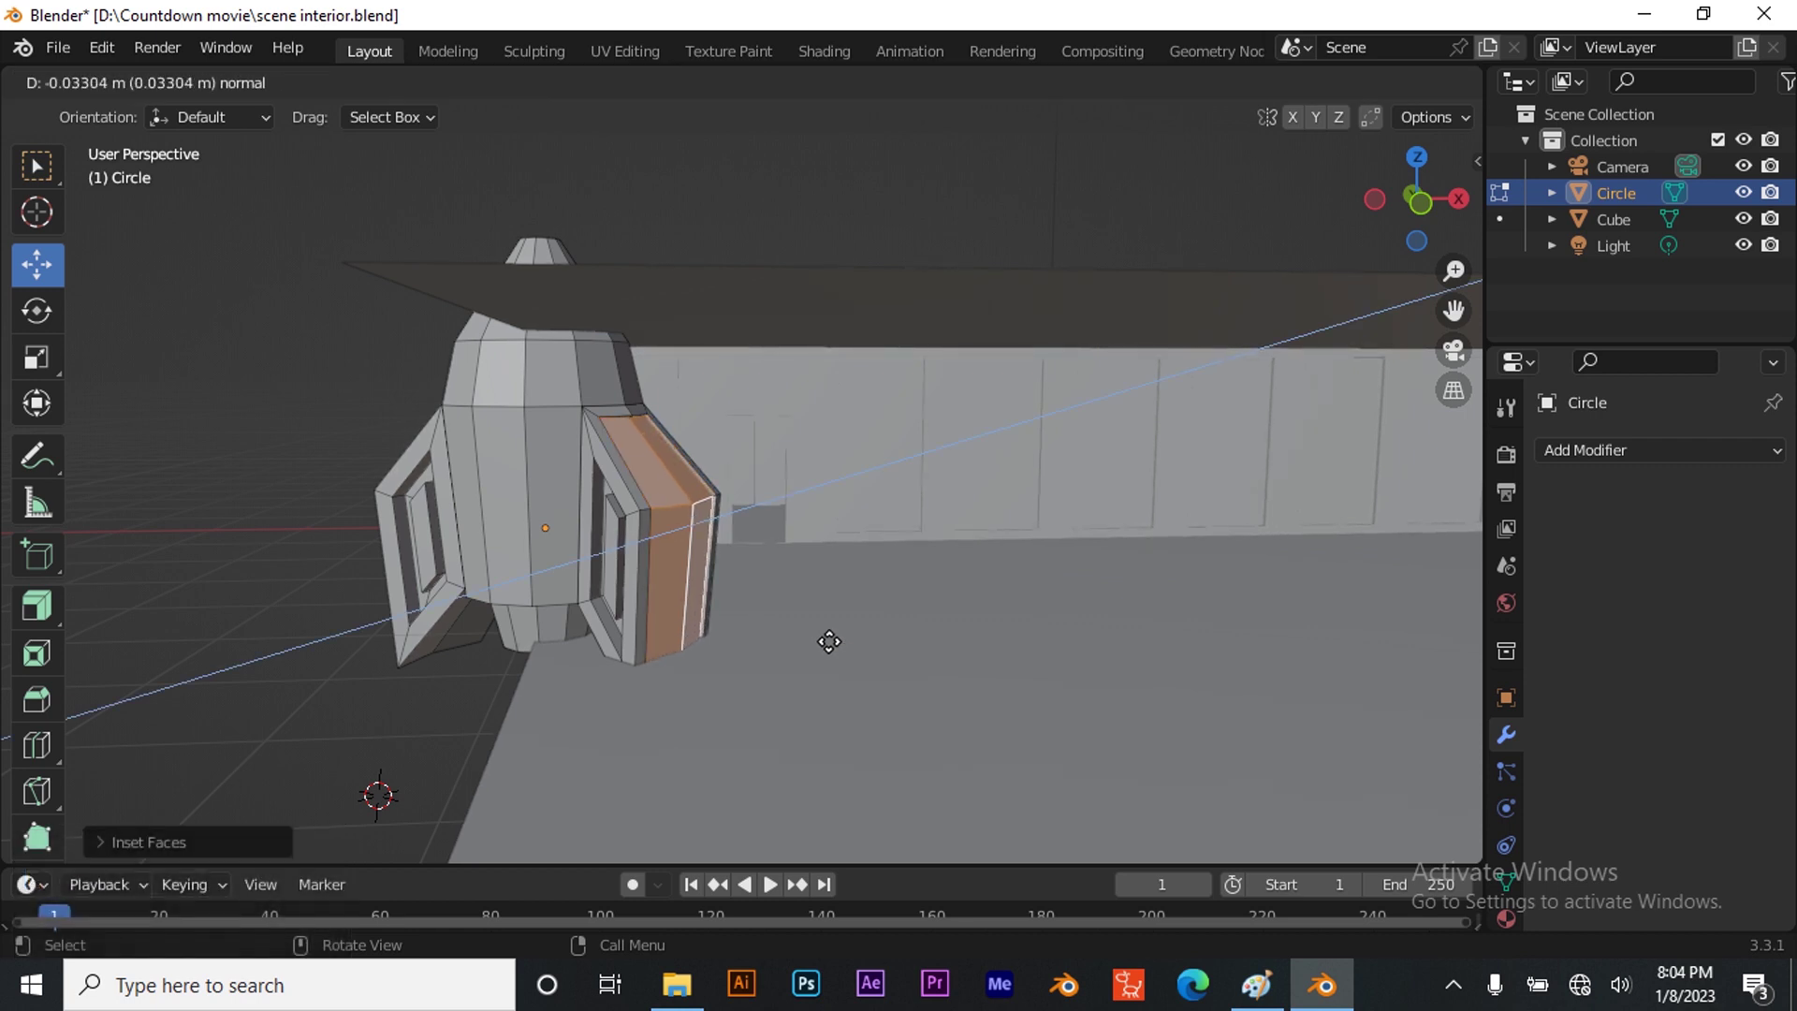
left_click(829, 641)
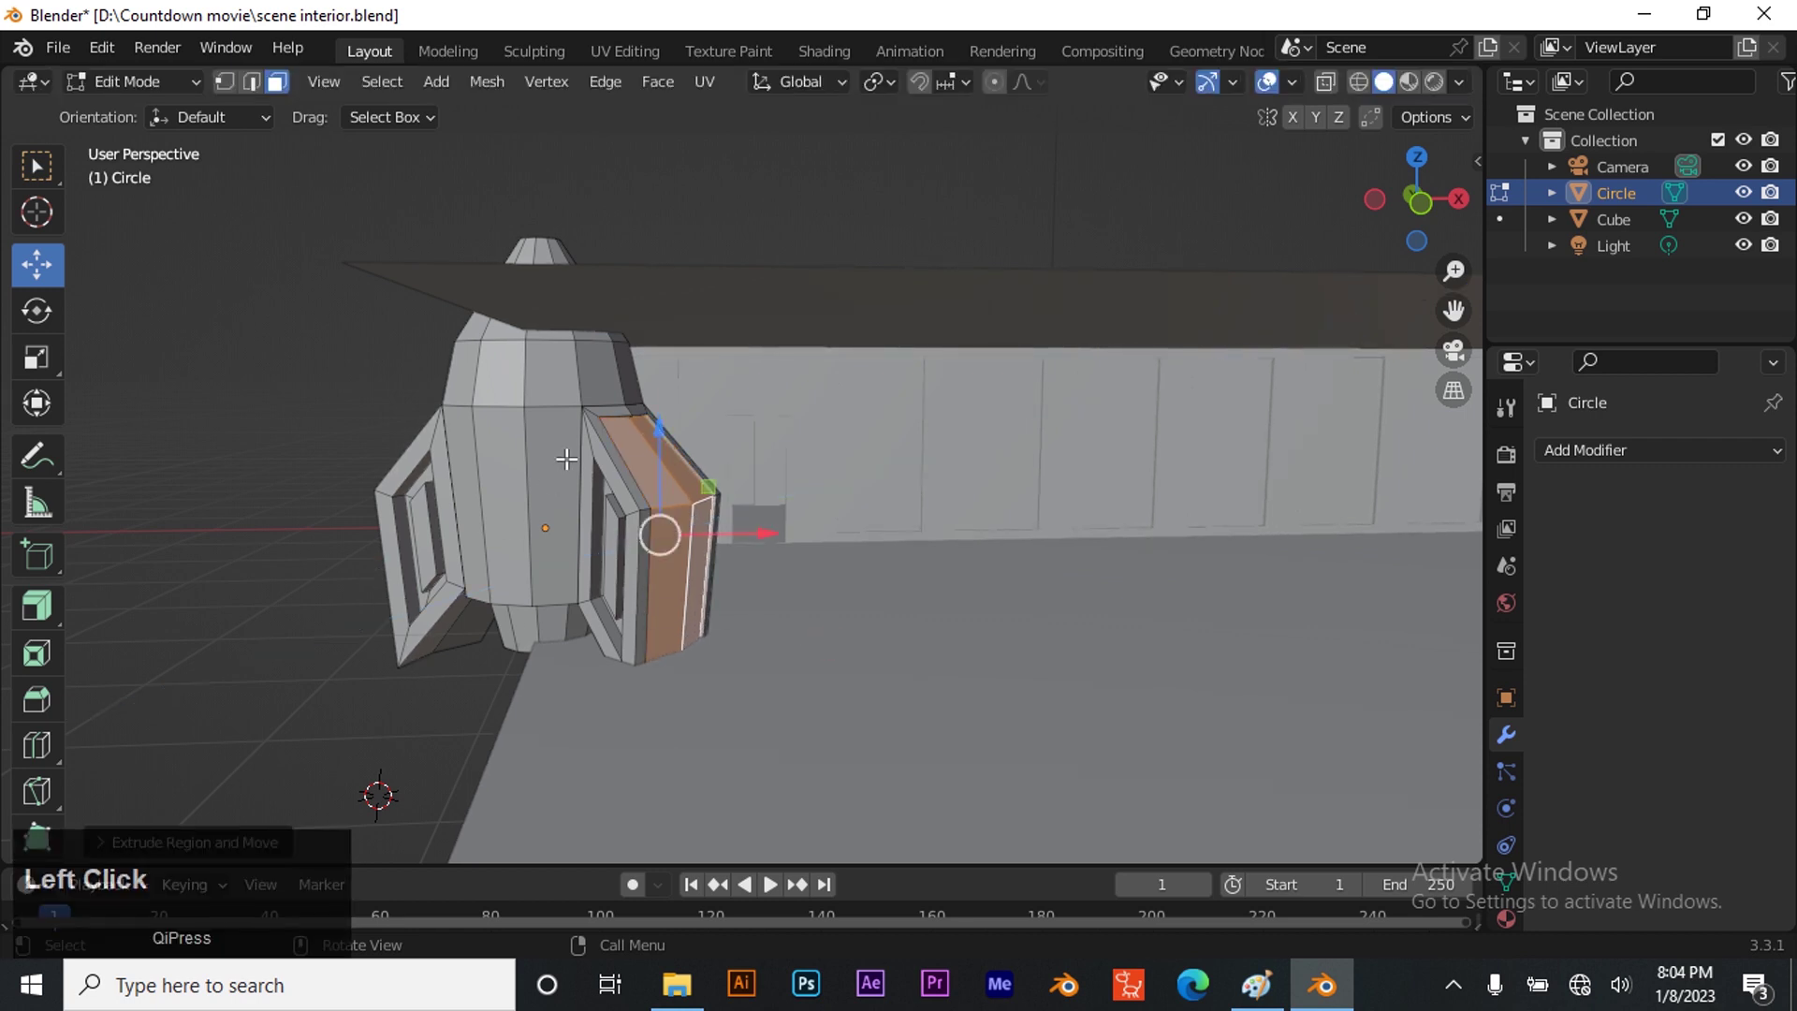
Inset the four body faces between the two panelled fins by about 0.05 m, extrude them slightly inward, and return to Object Mode
left_click(492, 505)
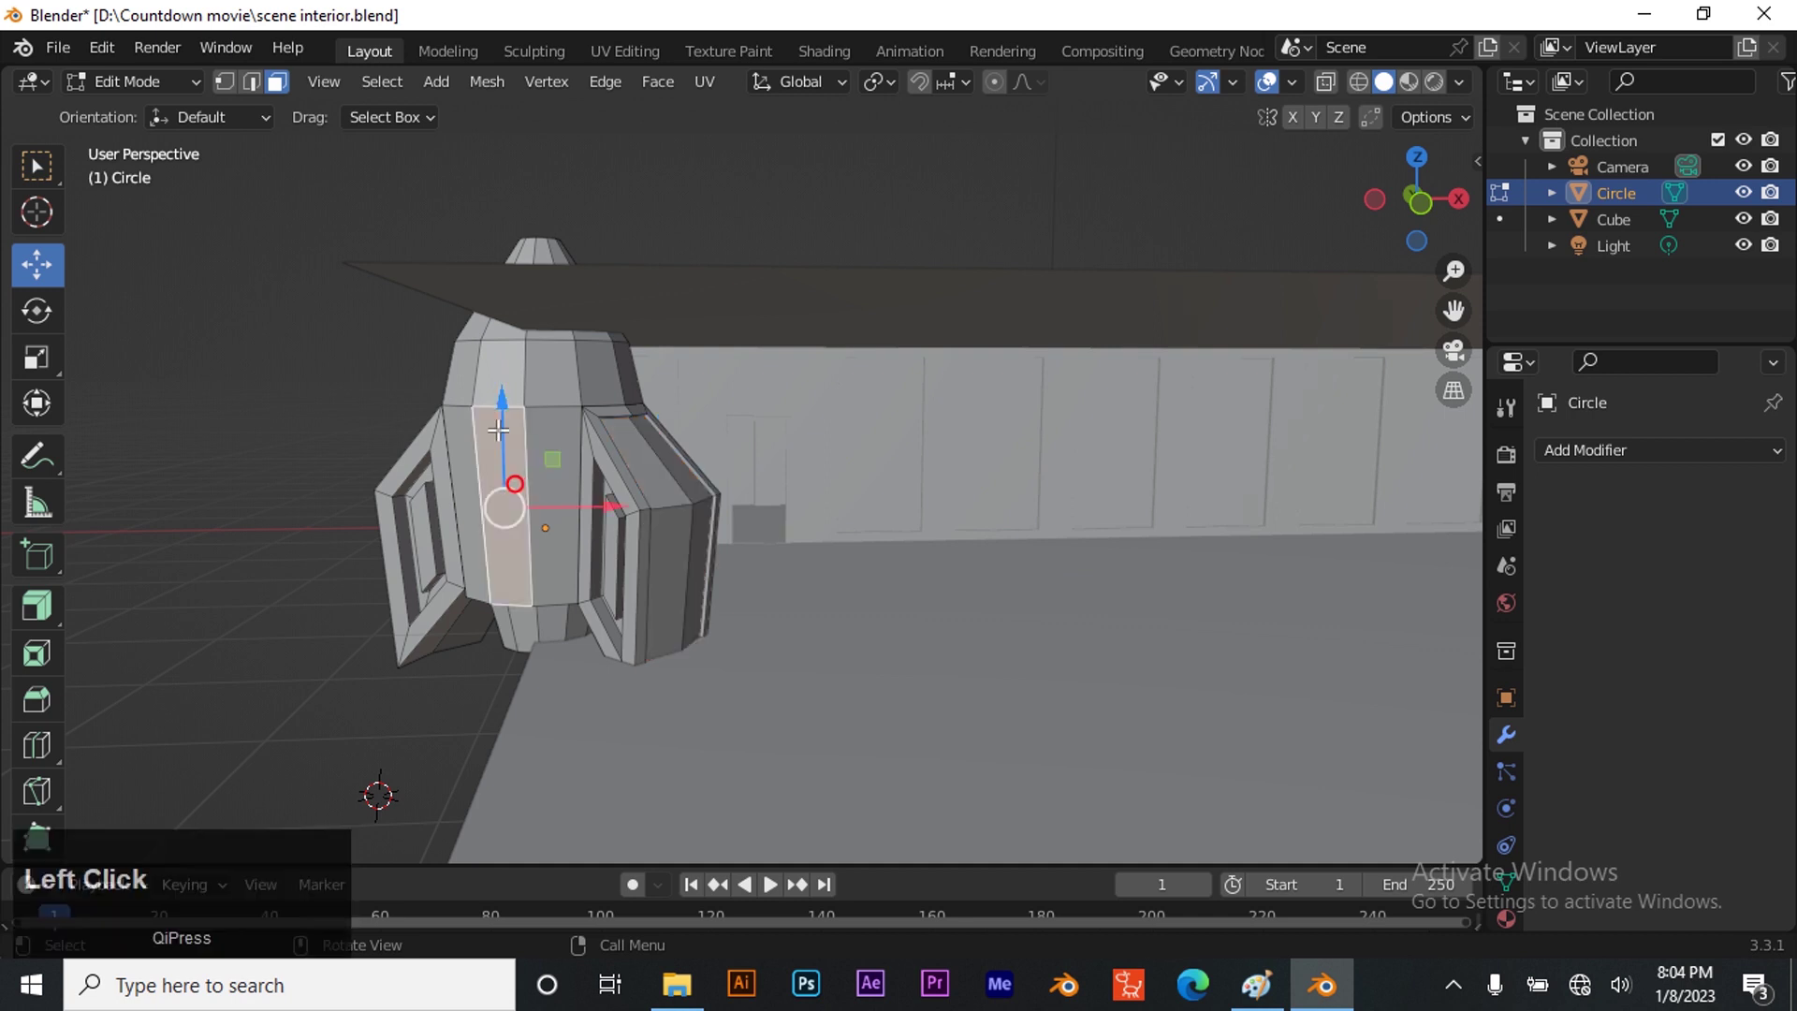
left_click(502, 379, "shift")
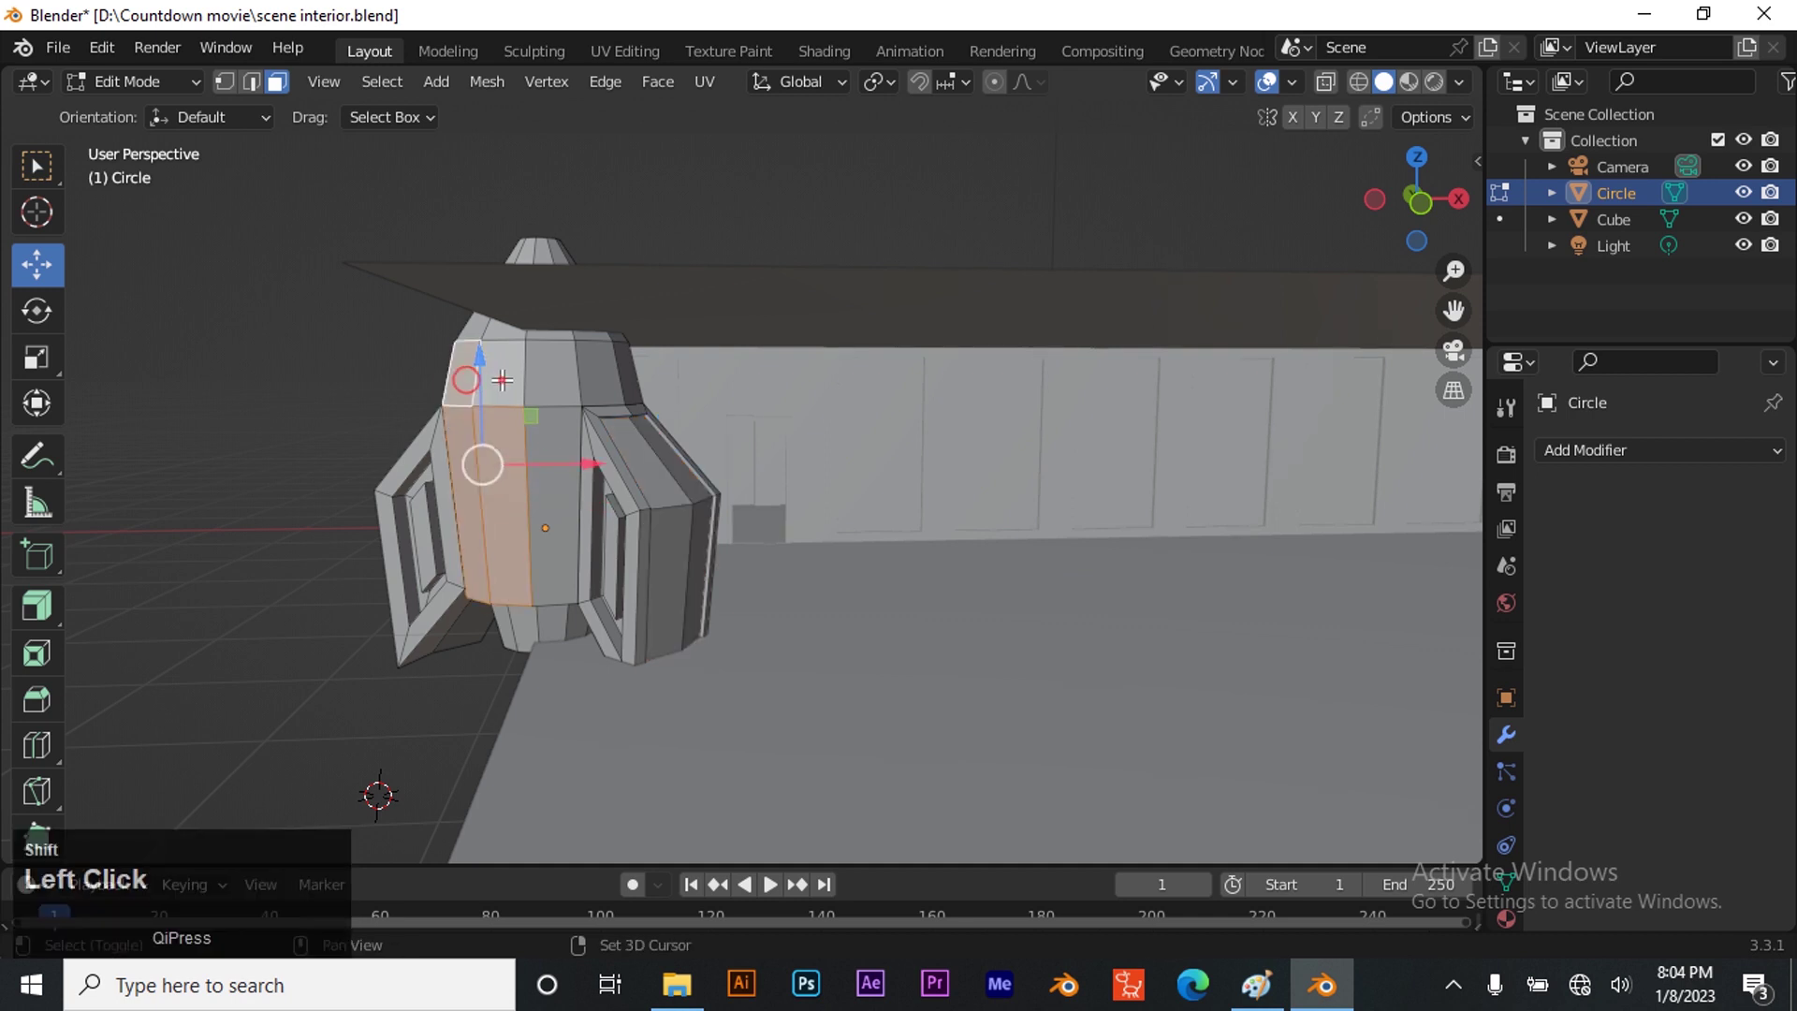
left_click_drag(1424, 199, 1338, 203)
scroll(766, 472, "up", 2)
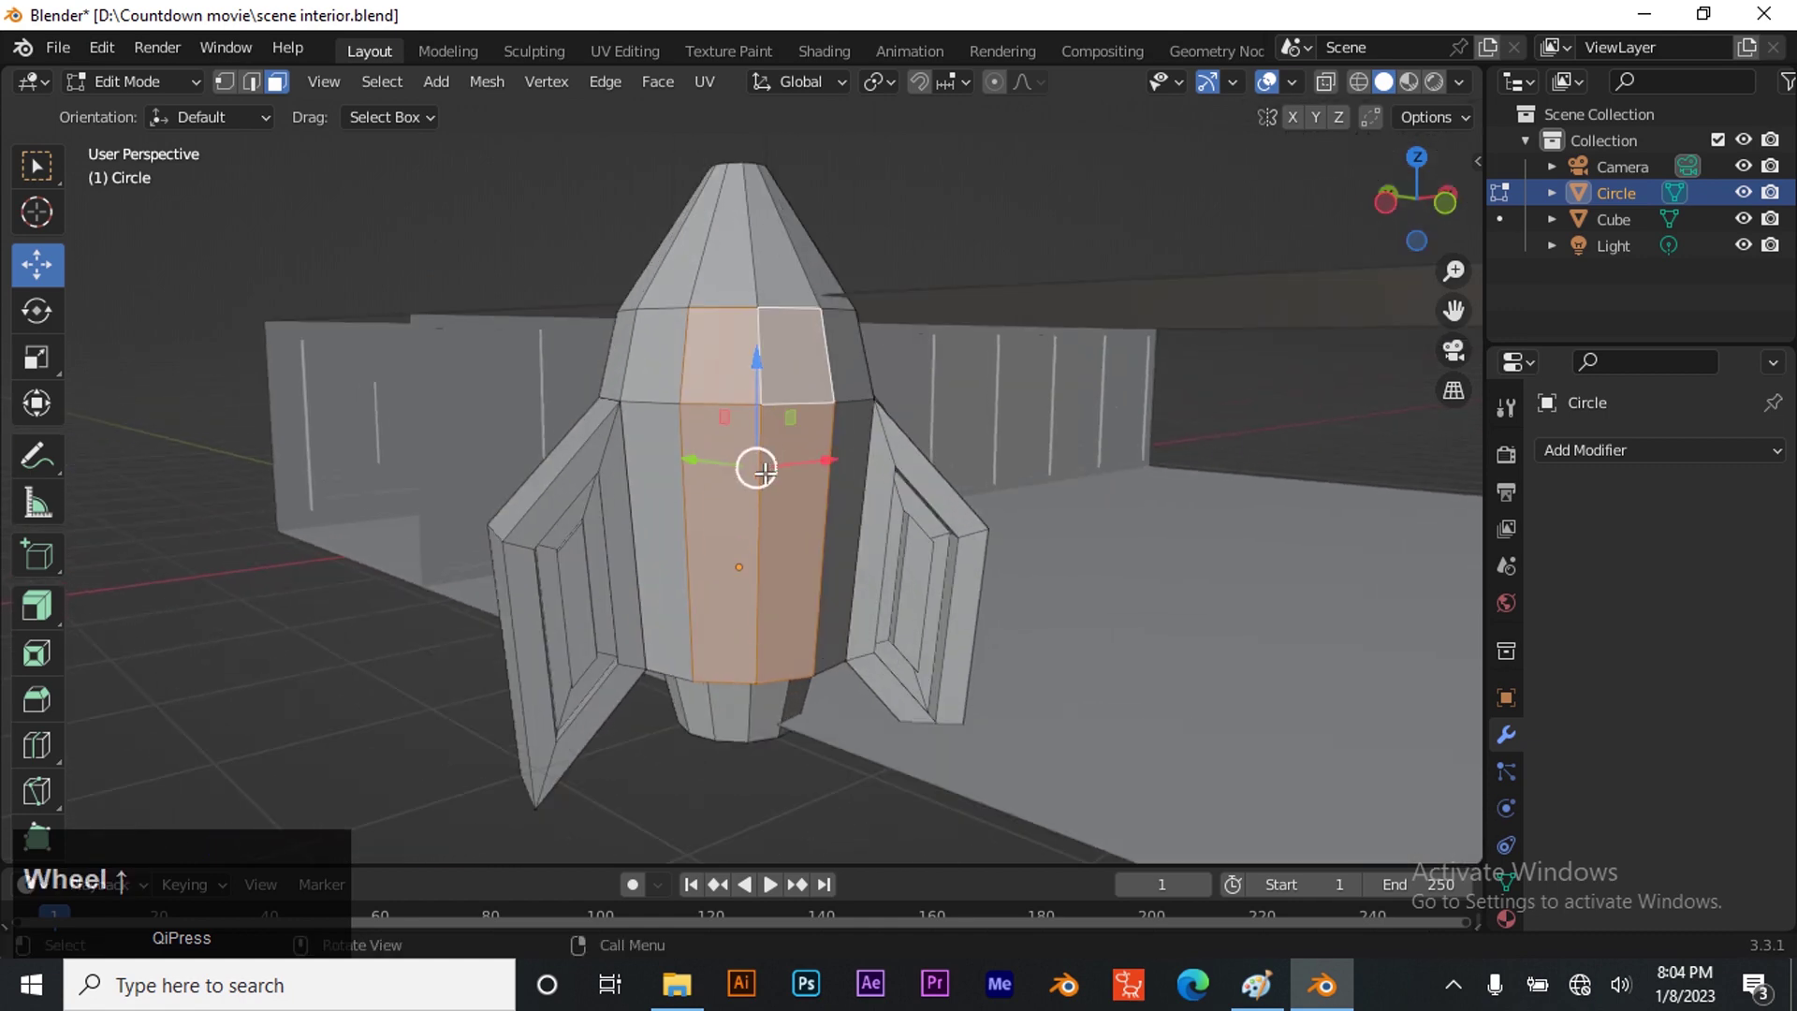
scroll(856, 452, "up", 1)
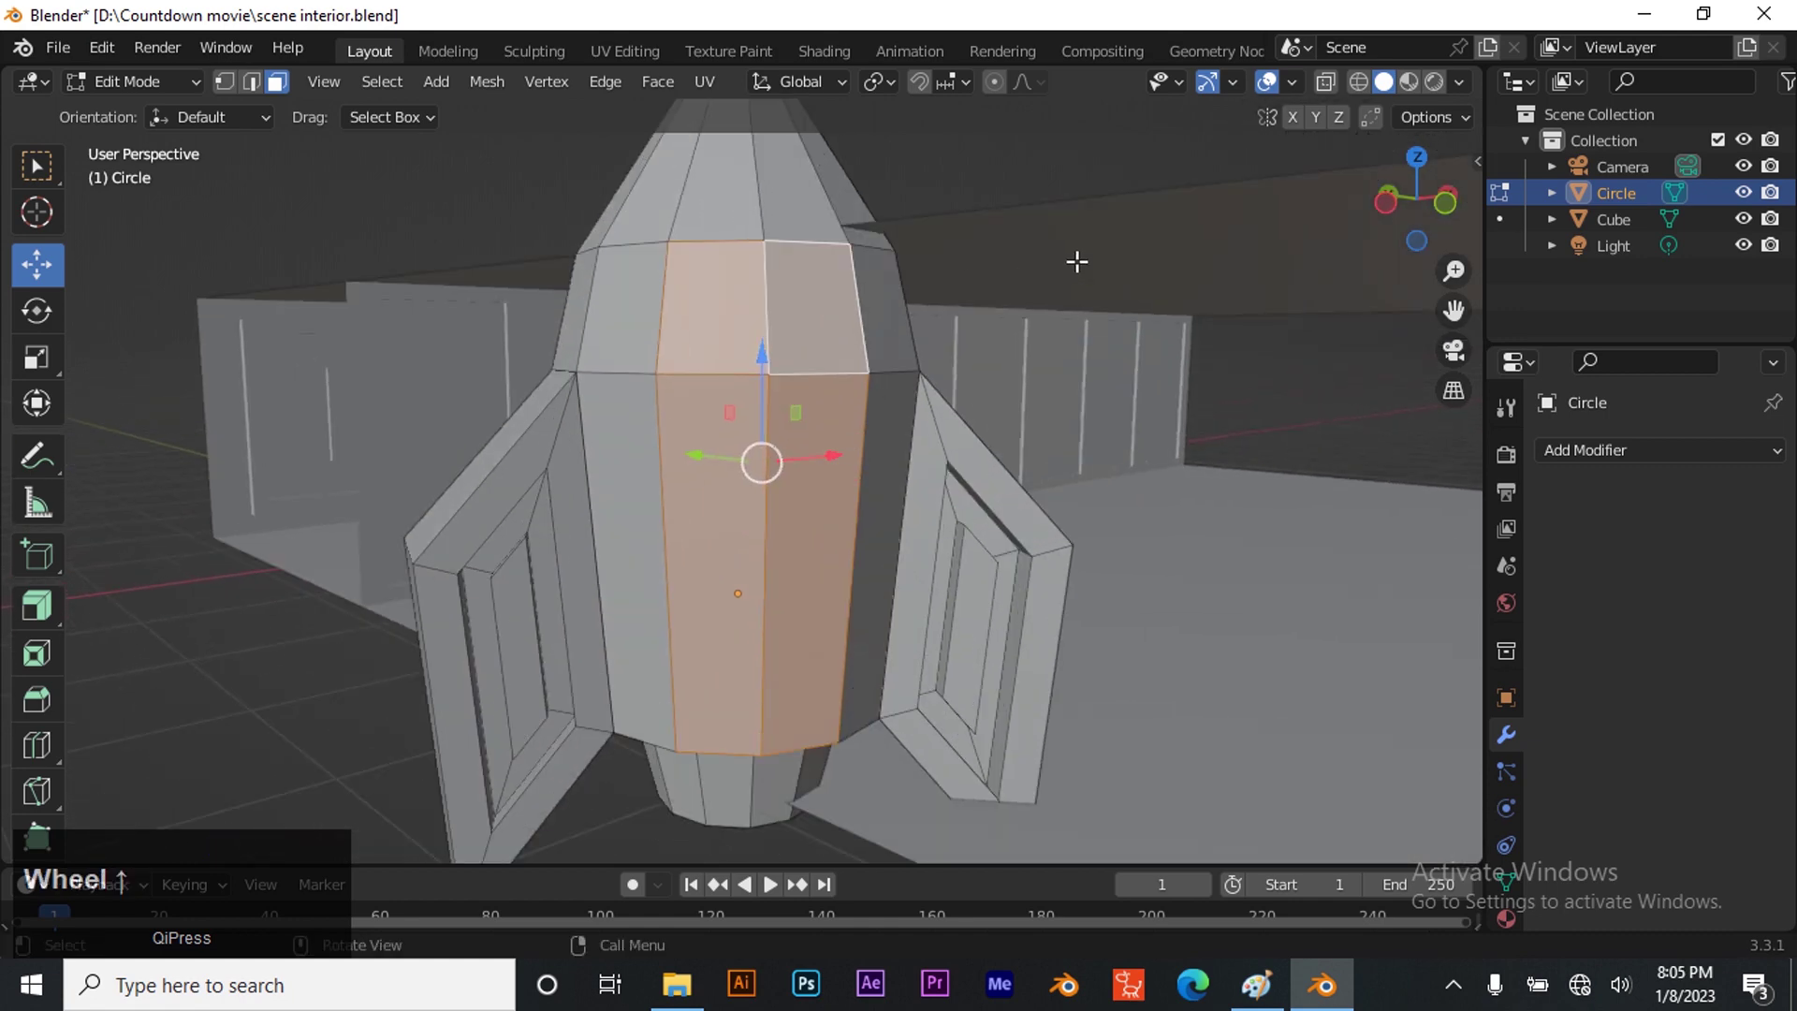
key("i")
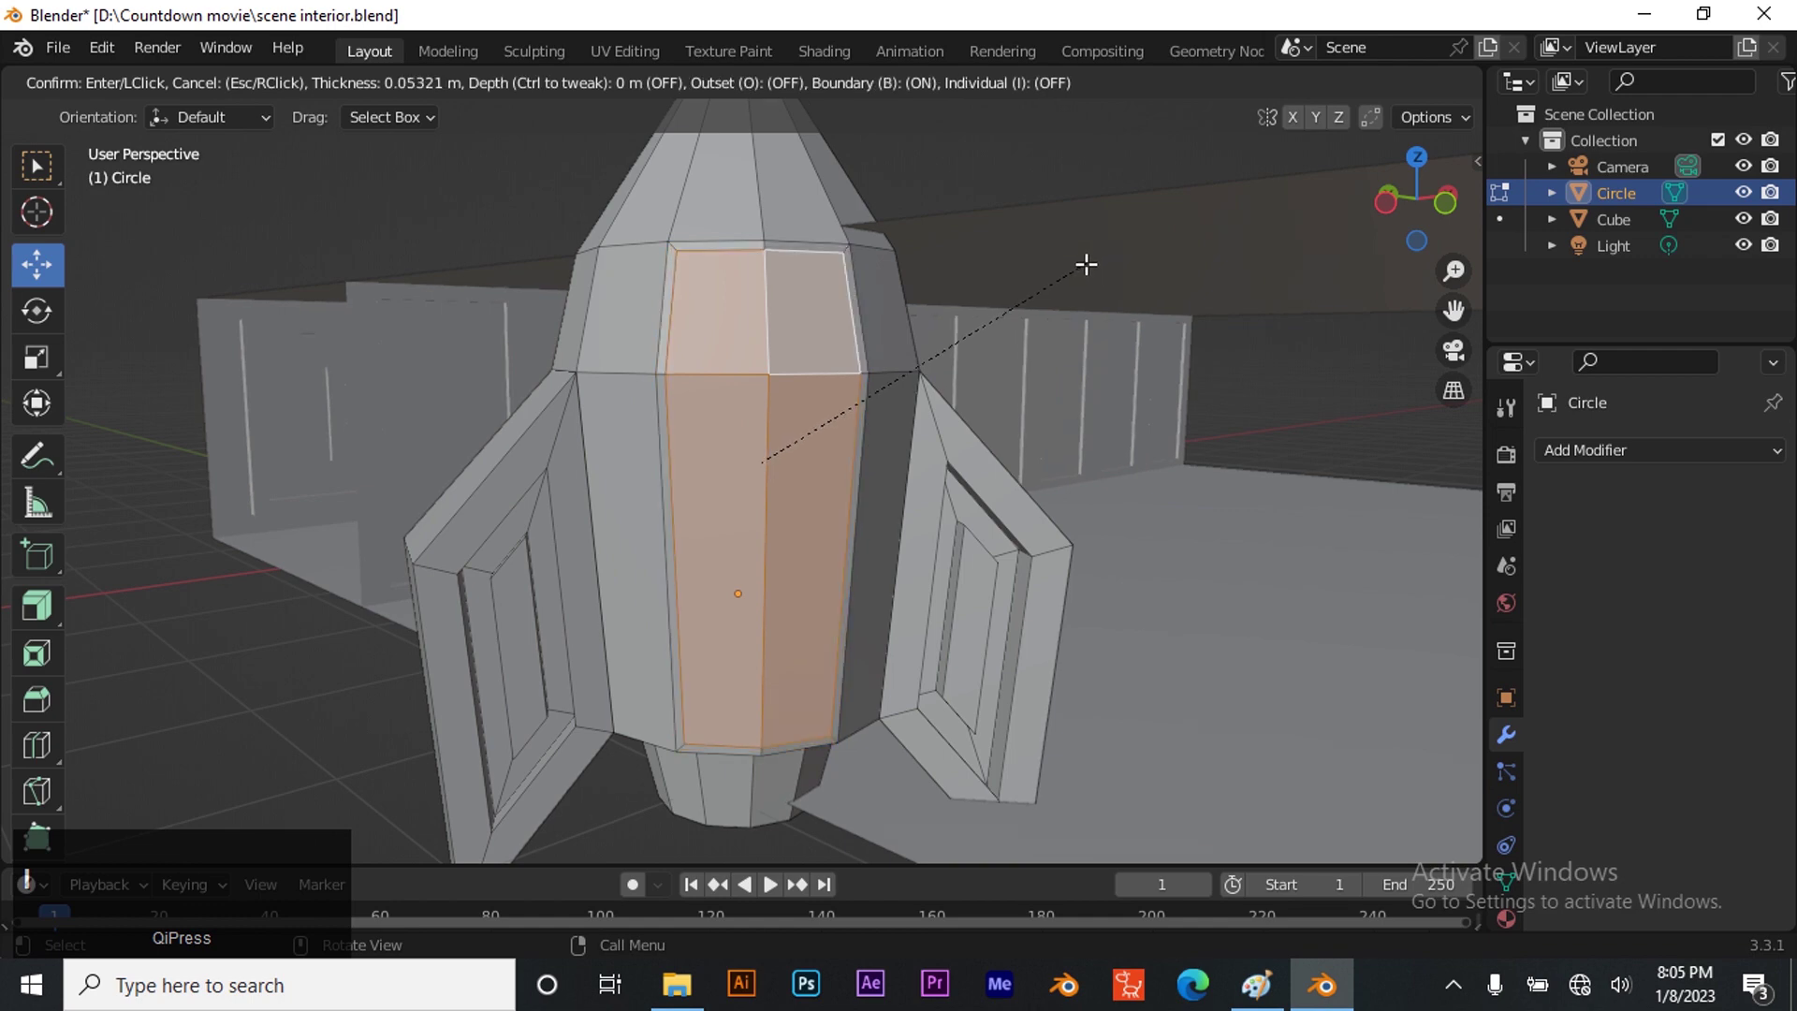
left_click(1086, 265)
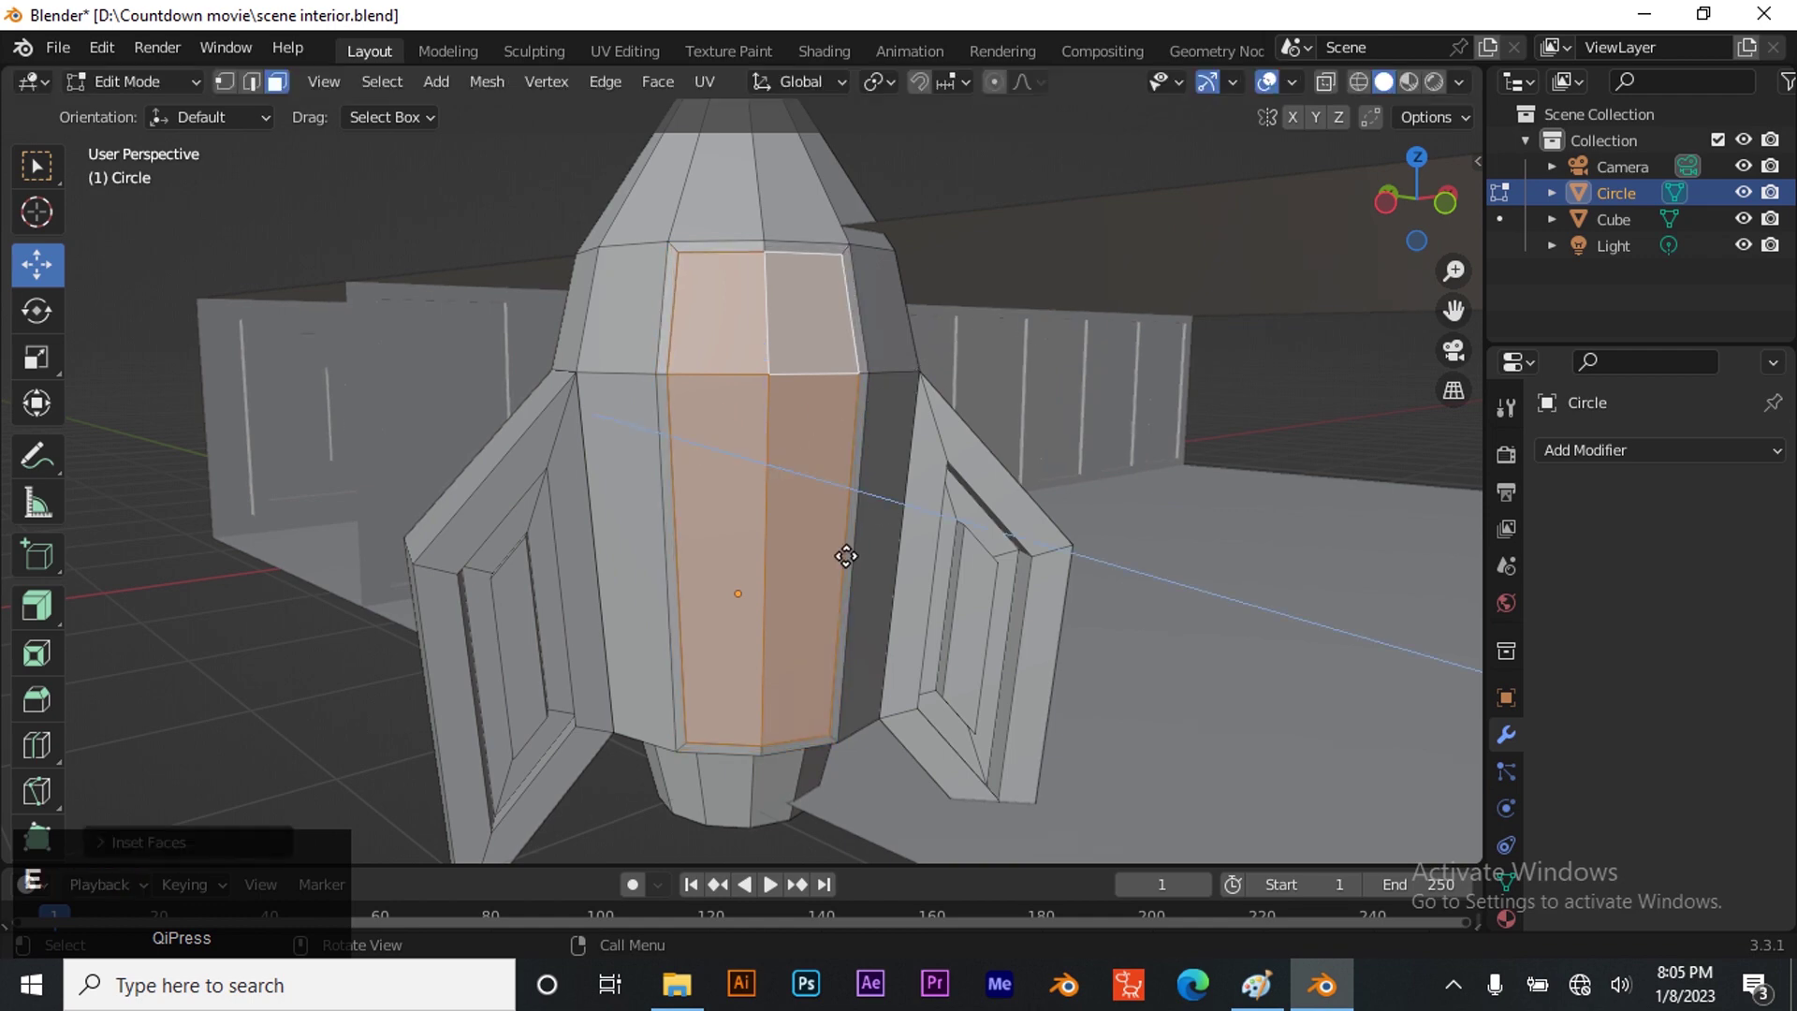
key("e")
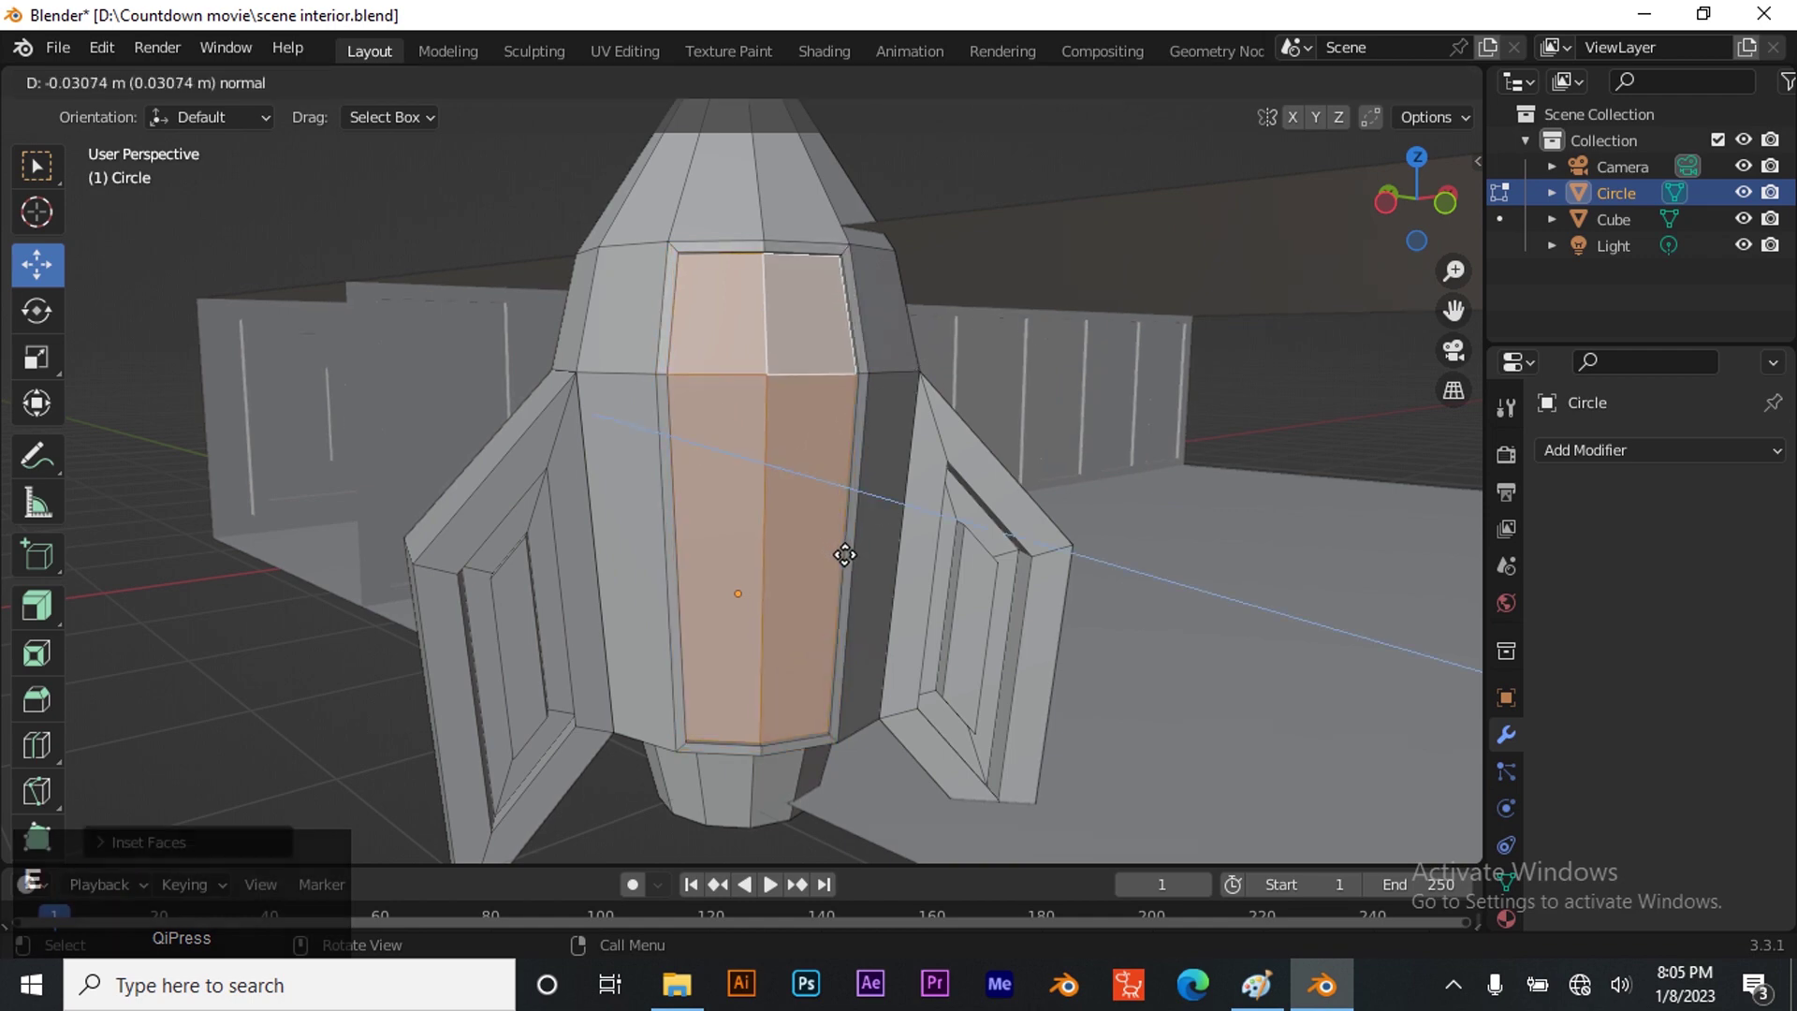
left_click(845, 547)
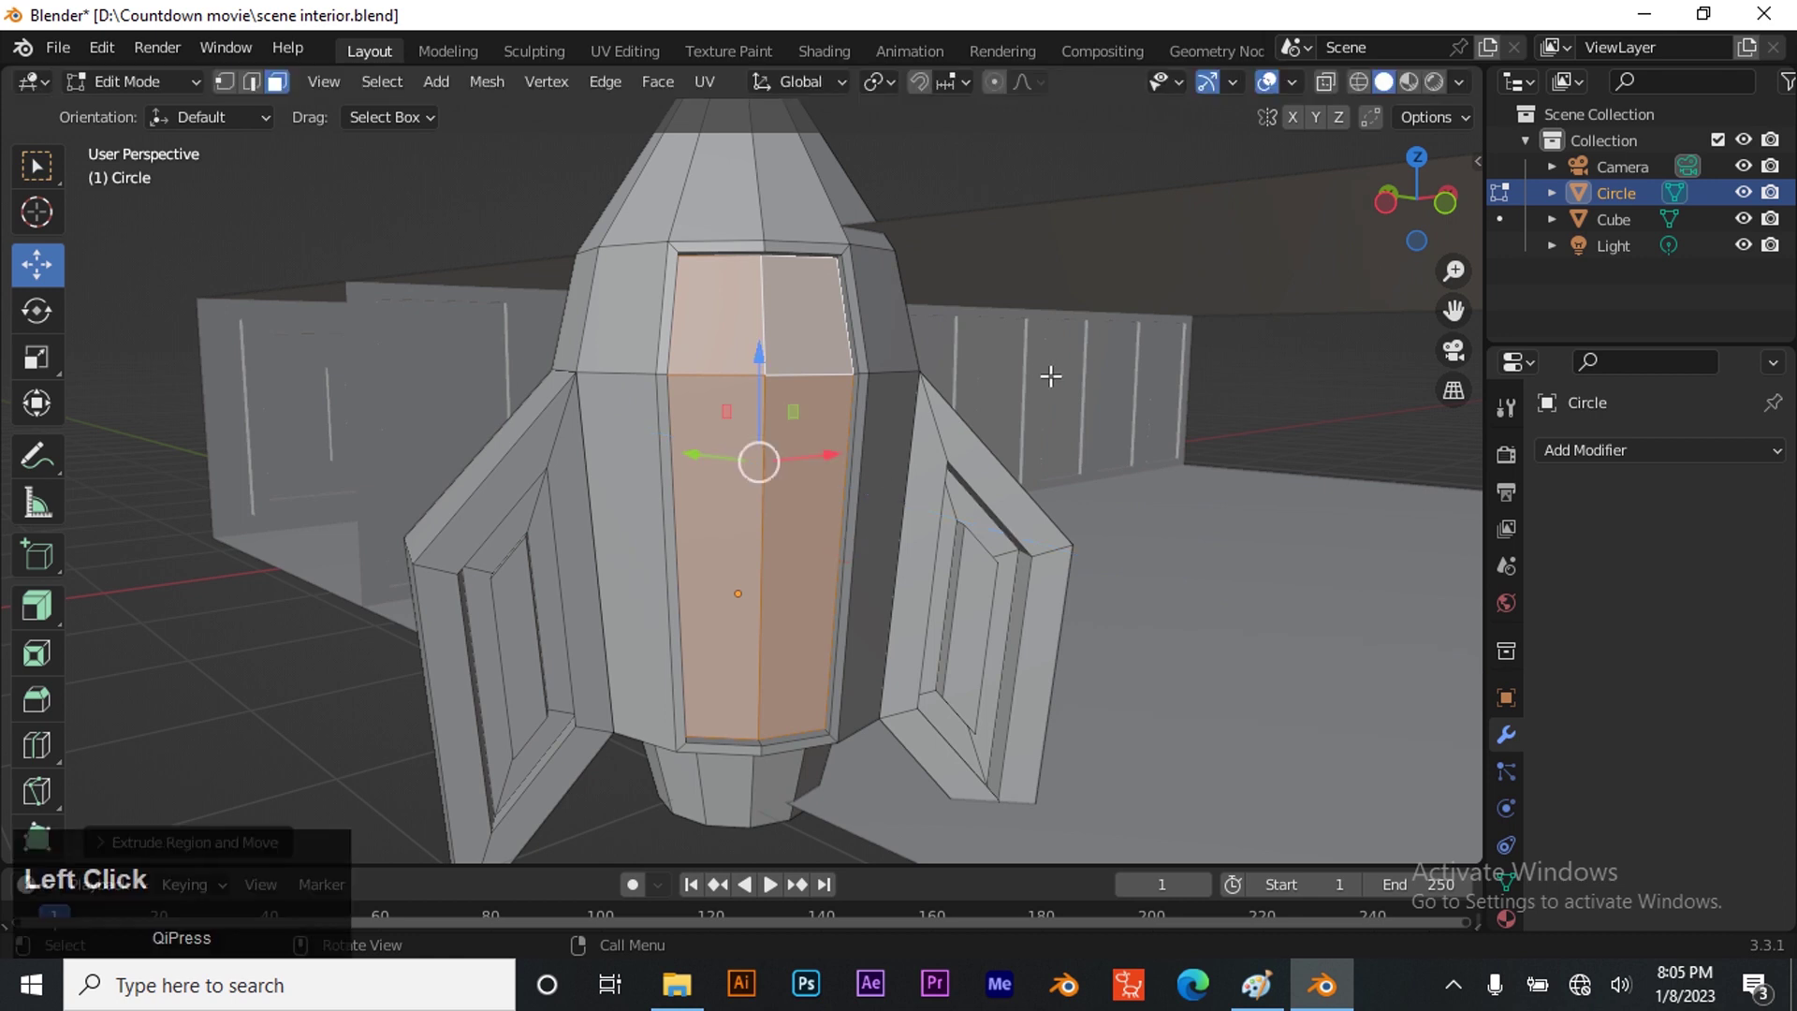
key("Tab")
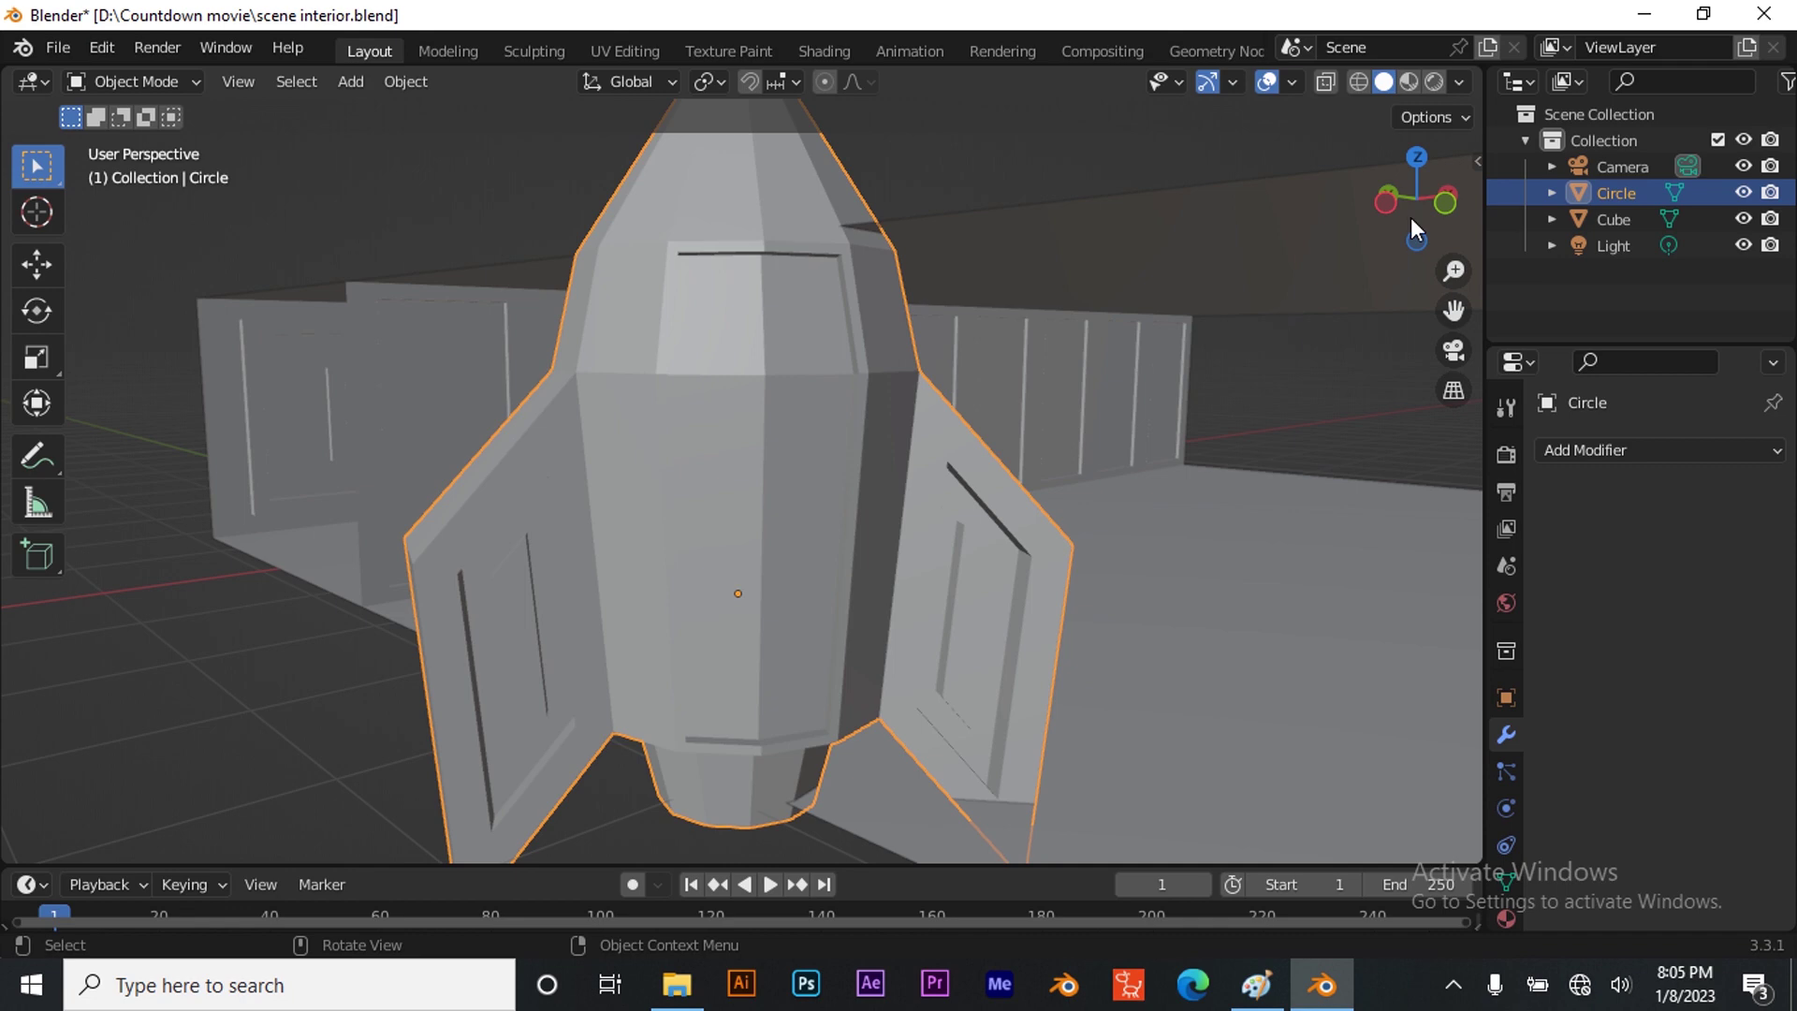
Rename the rocket object as spaceship
left_click_drag(1430, 199, 1031, 438)
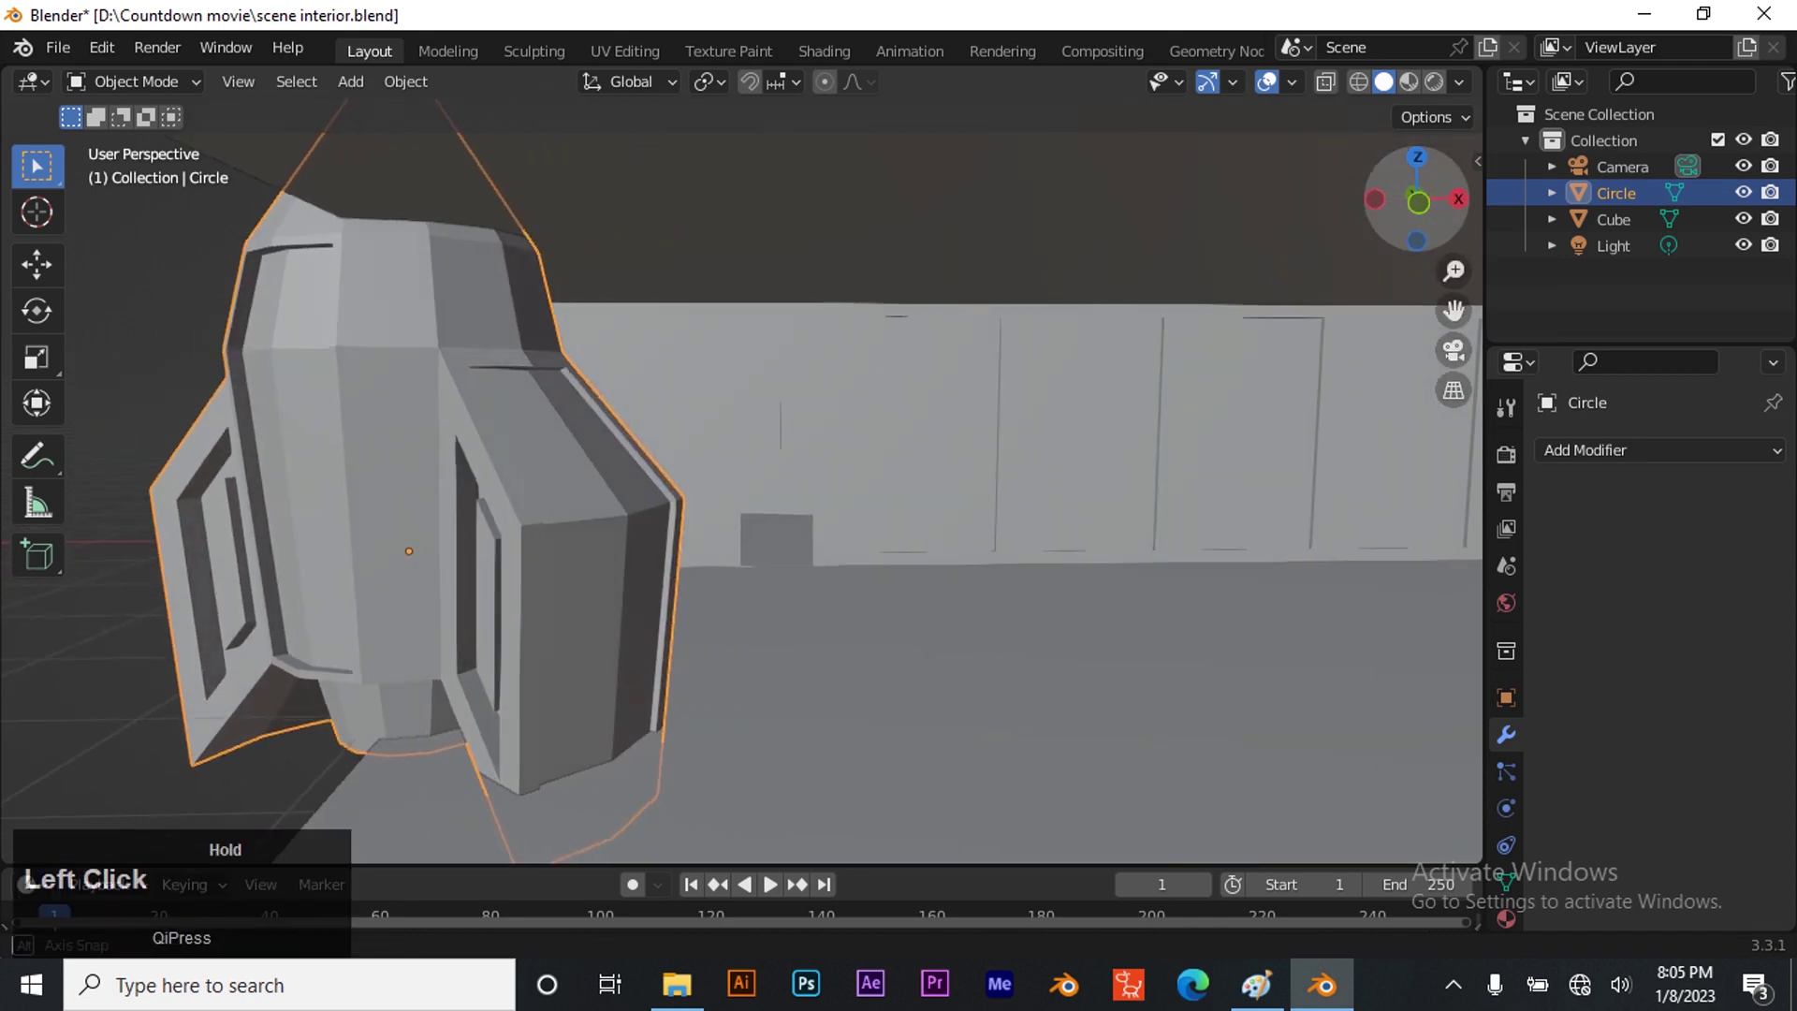
scroll(917, 541, "down", 4)
scroll(807, 567, "up", 2)
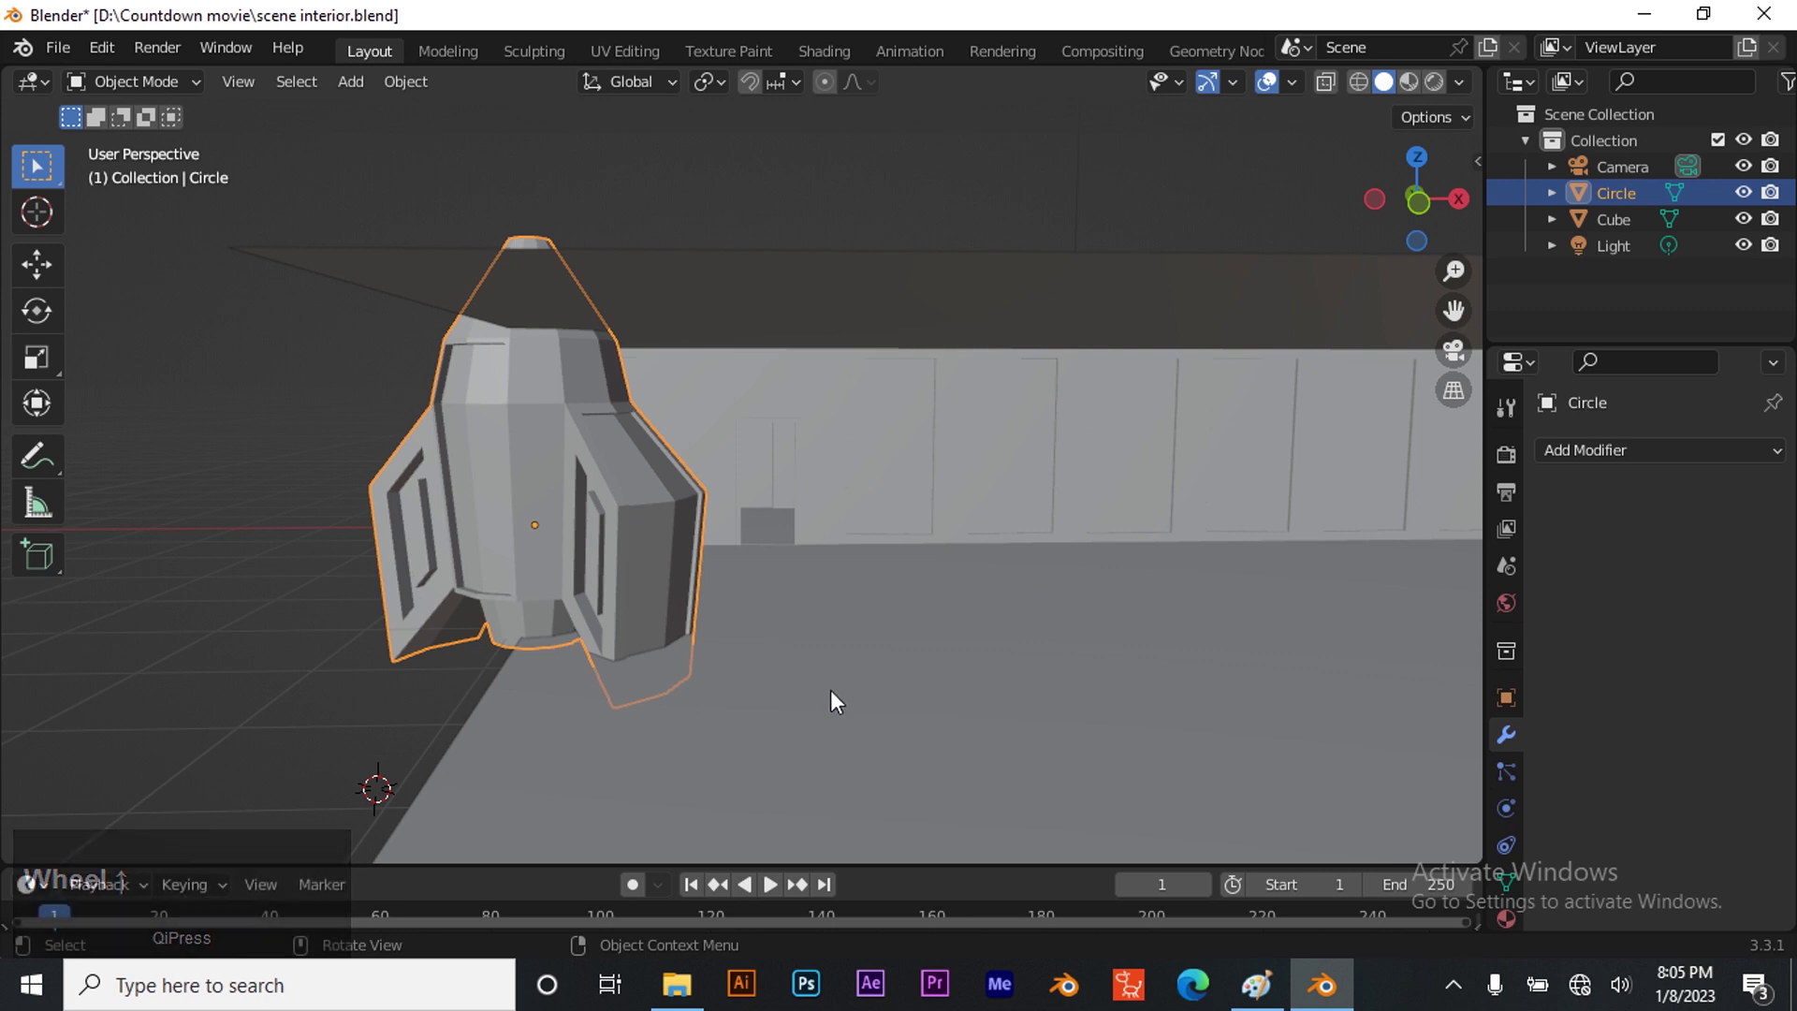
double_click(1619, 194)
type("s")
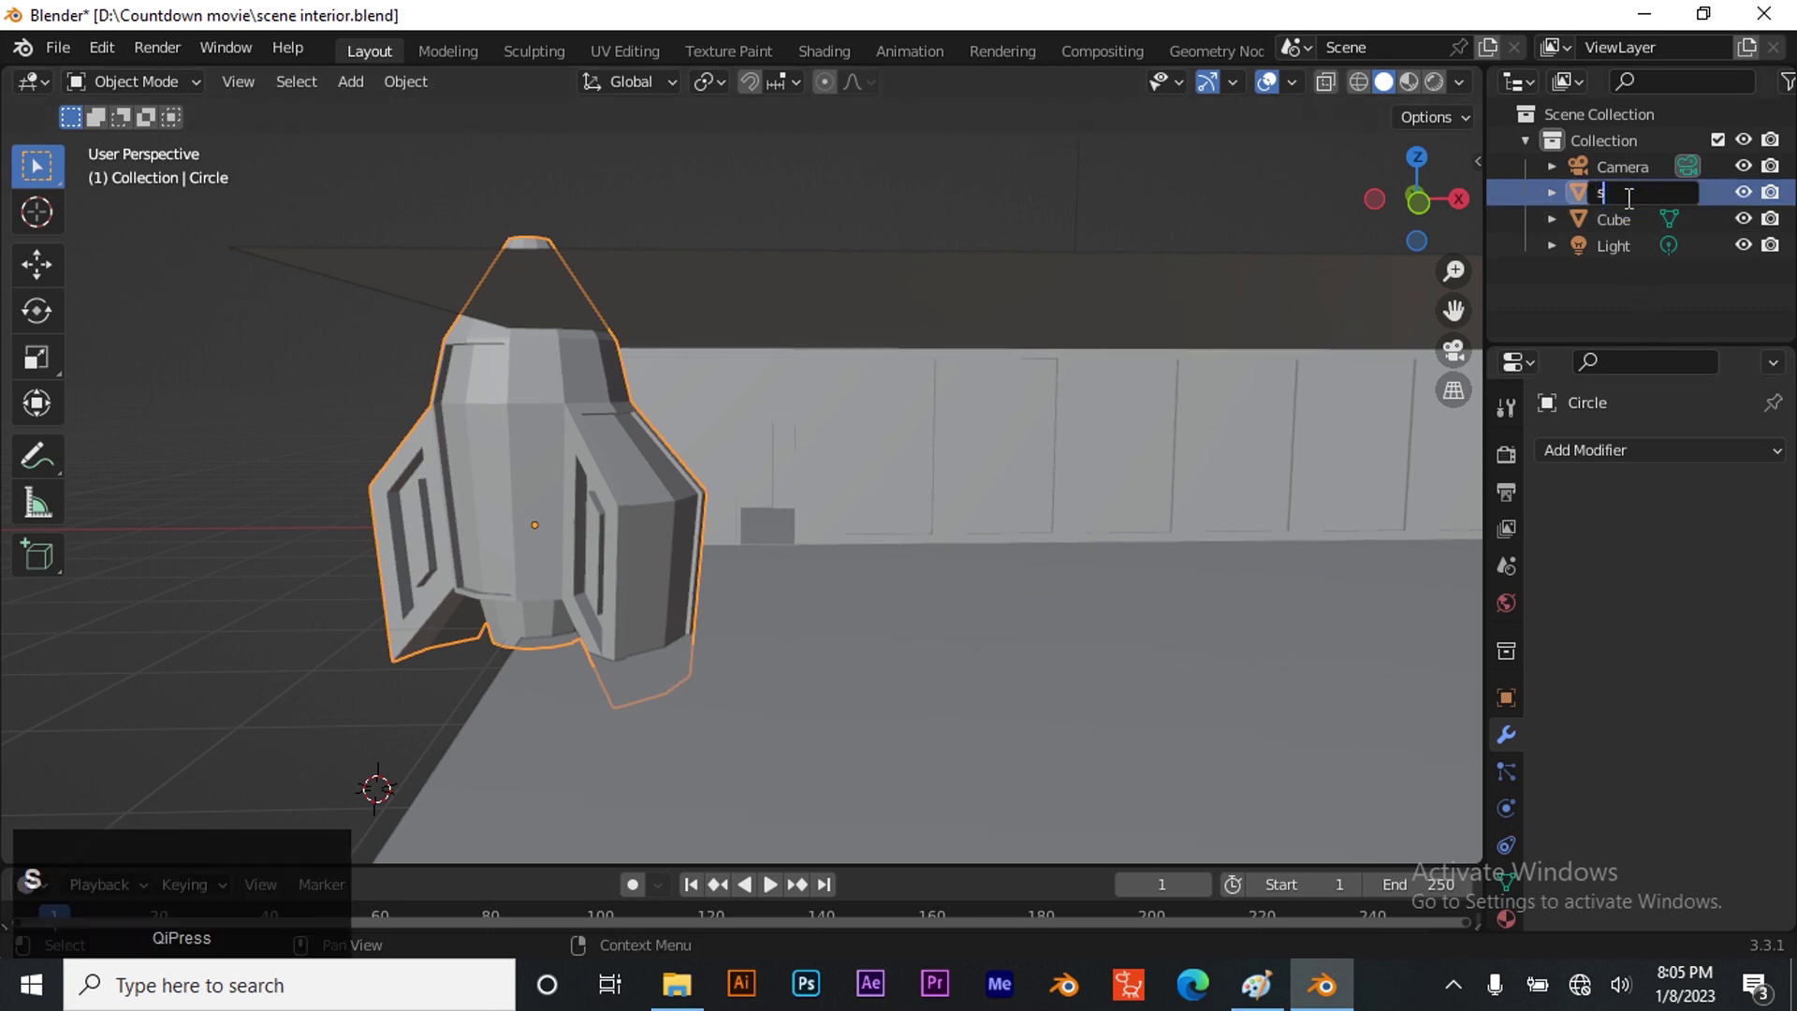
type("paceship")
key("Return")
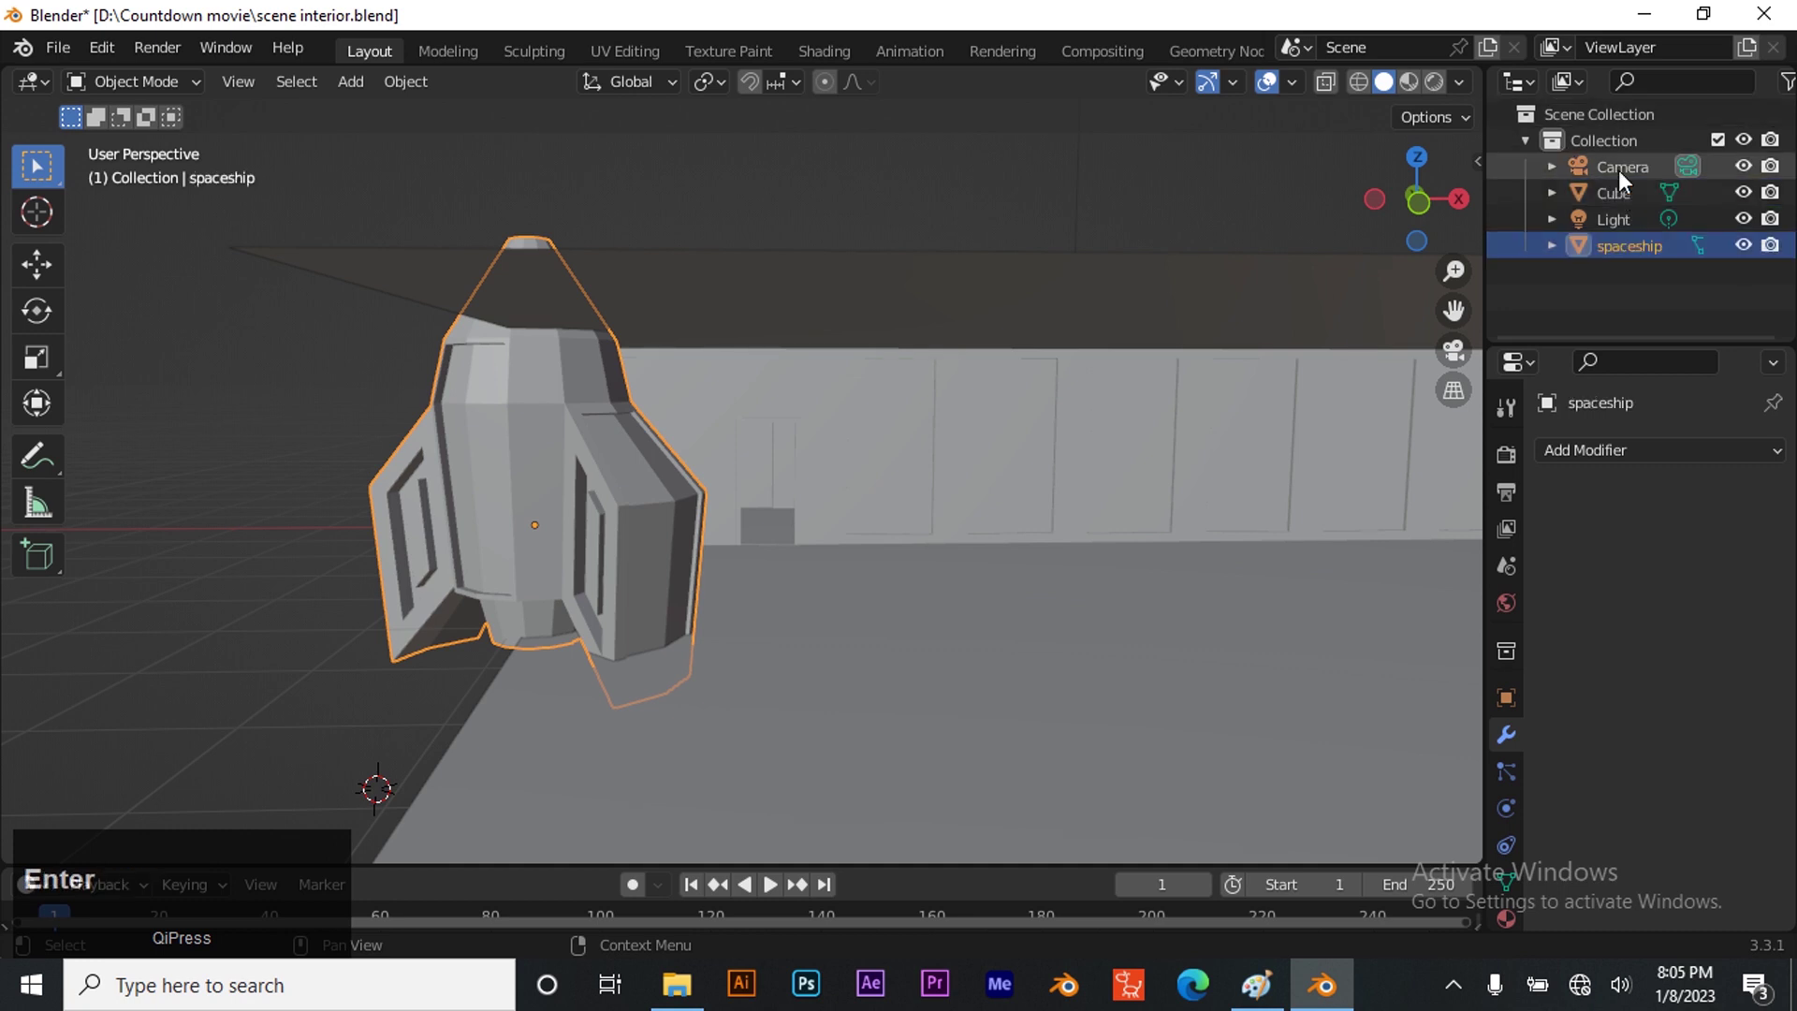
Rename the room's Cube object as interiors and deselect it
left_click(1617, 190)
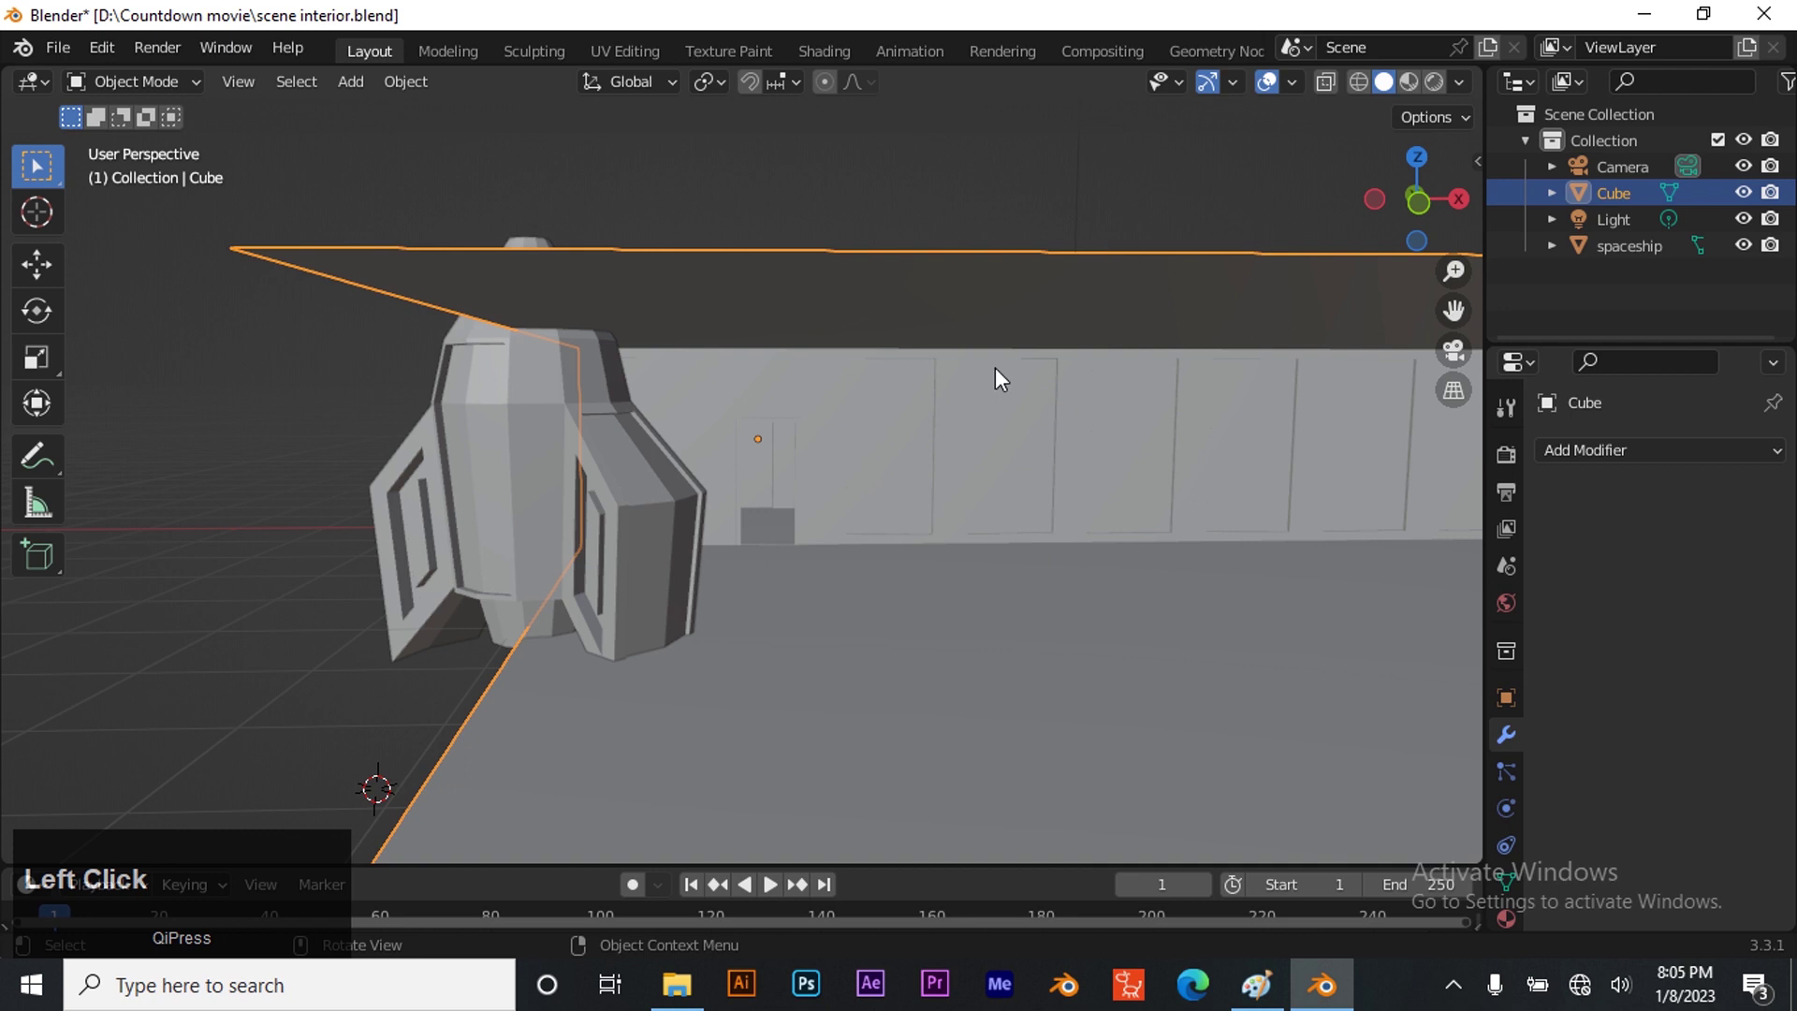
double_click(1610, 193)
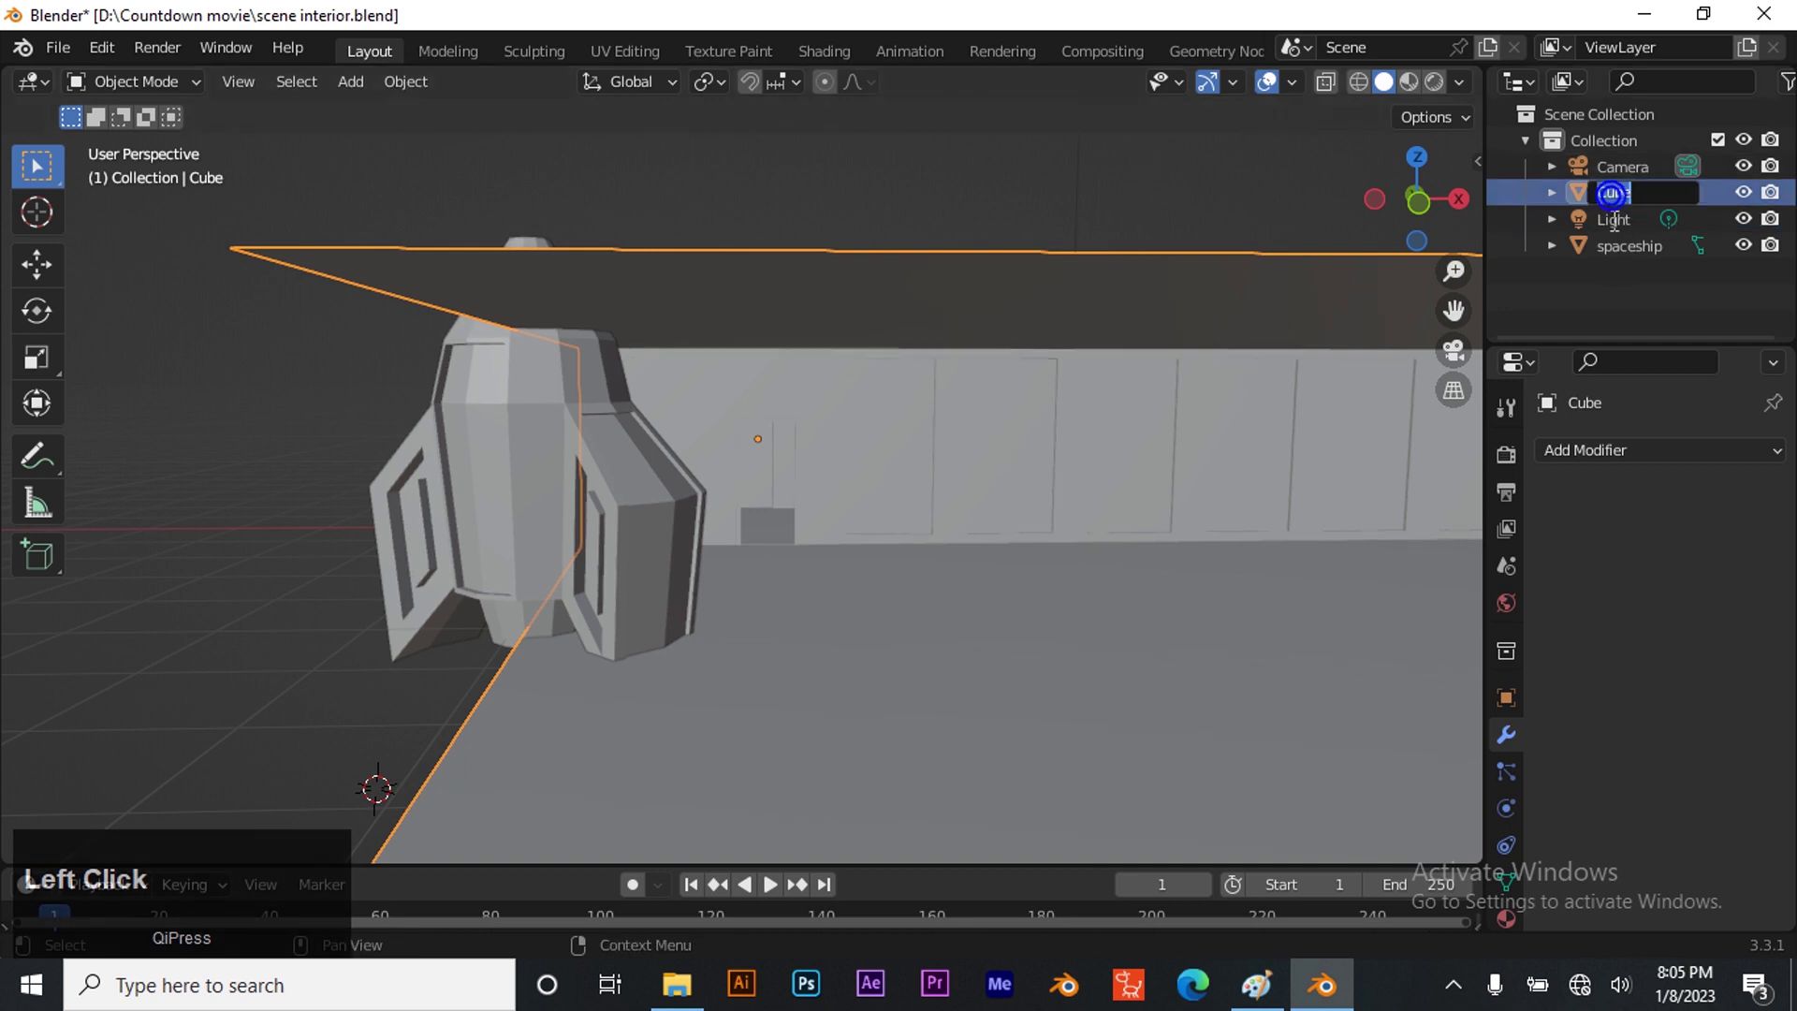
type("interiors")
key("Return")
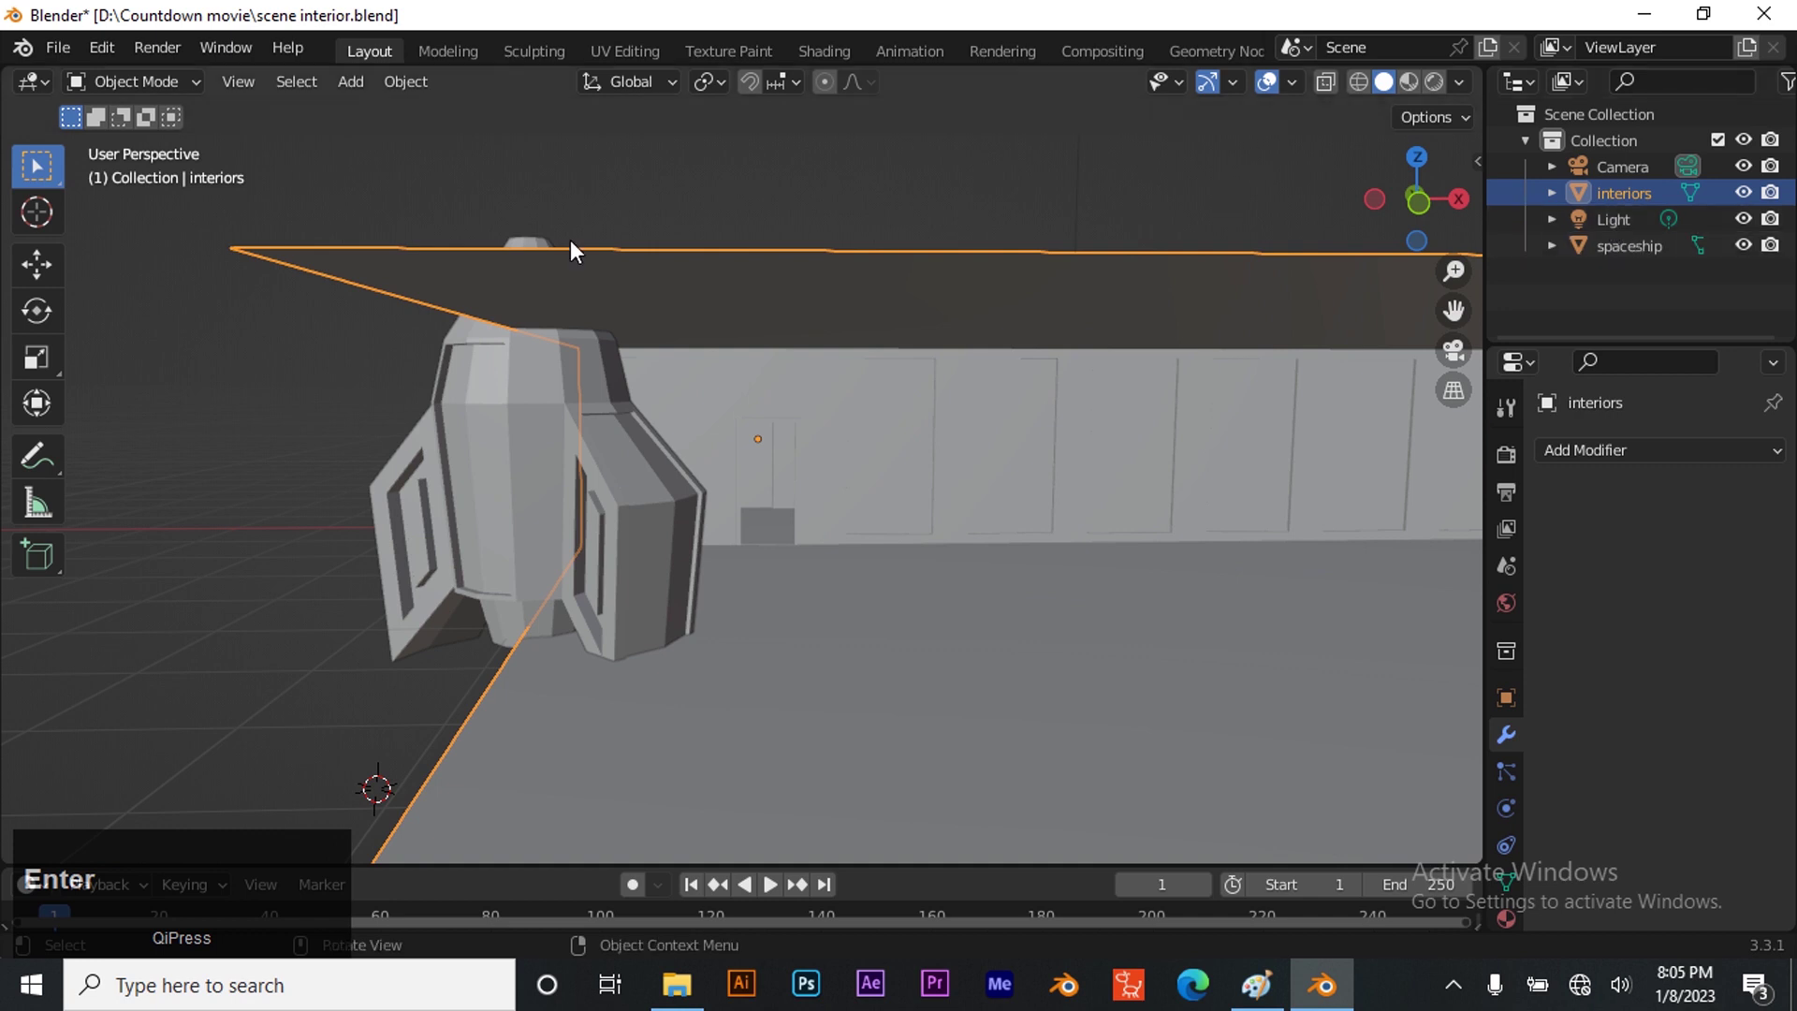
left_click(313, 496)
Place the 3D cursor on the room floor just beside the rocket's front fin
scroll(856, 477, "up", 3)
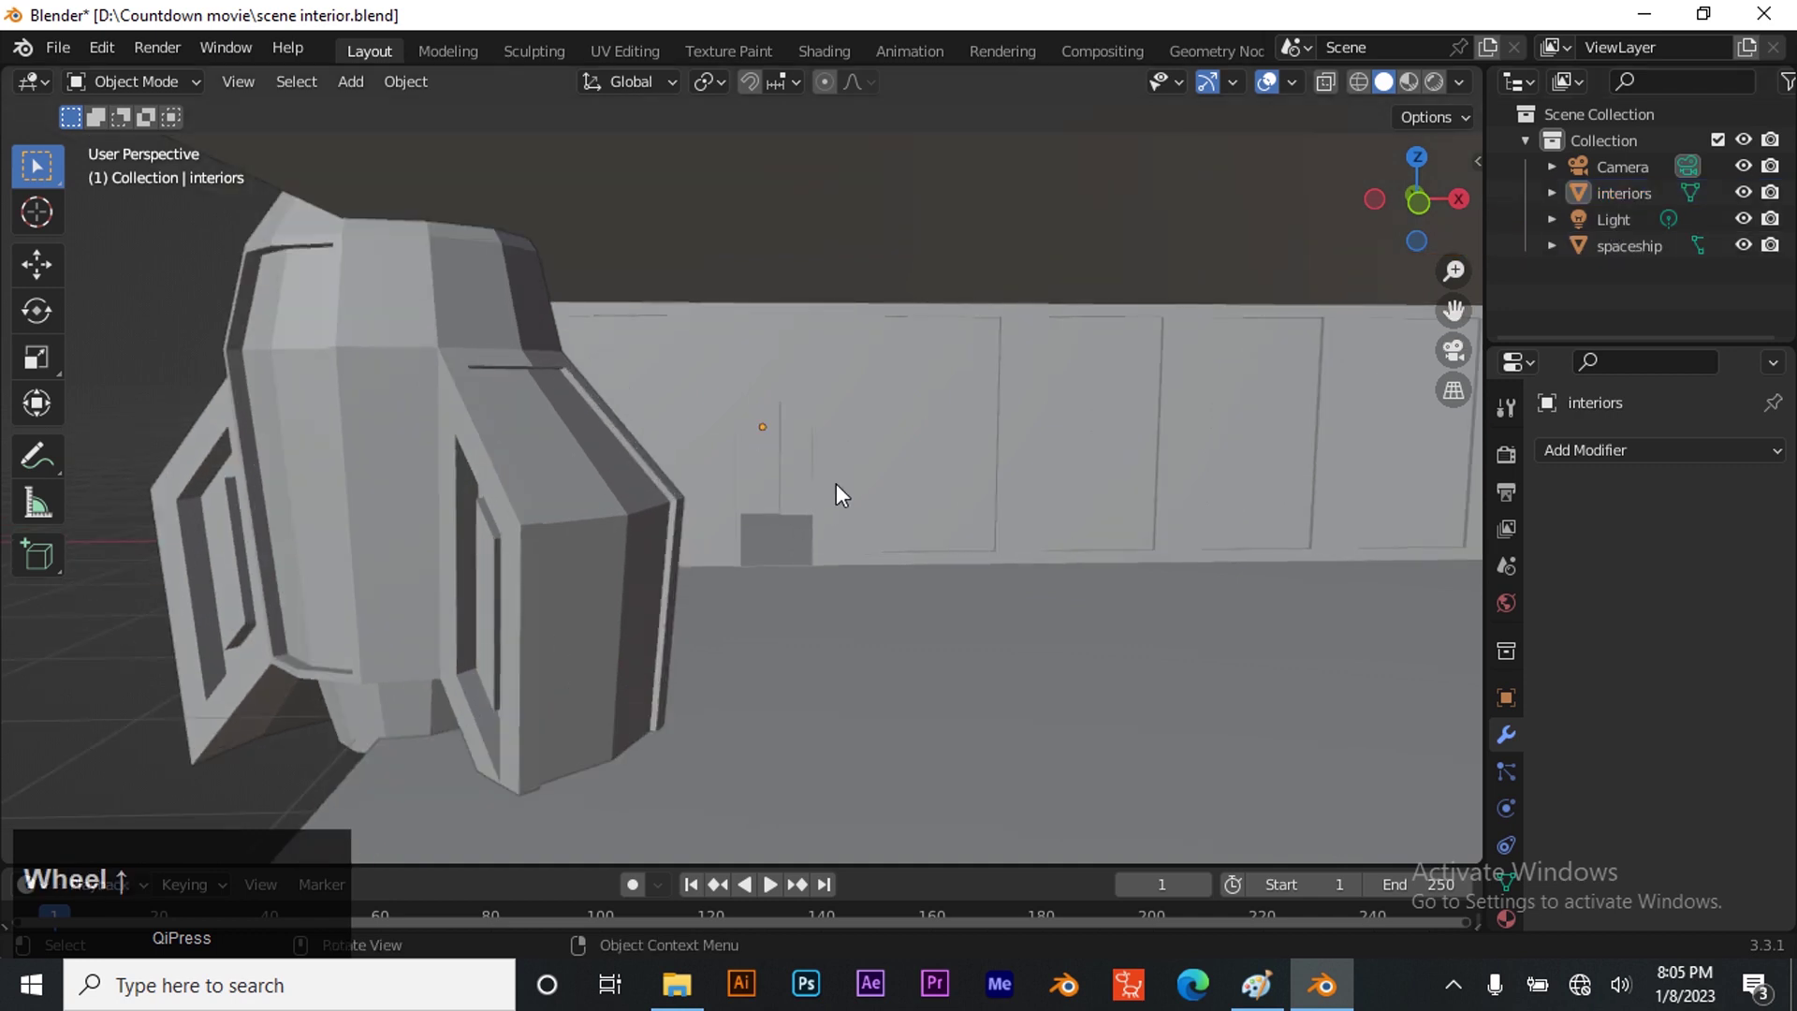
scroll(836, 484, "up", 2)
scroll(835, 483, "down", 5)
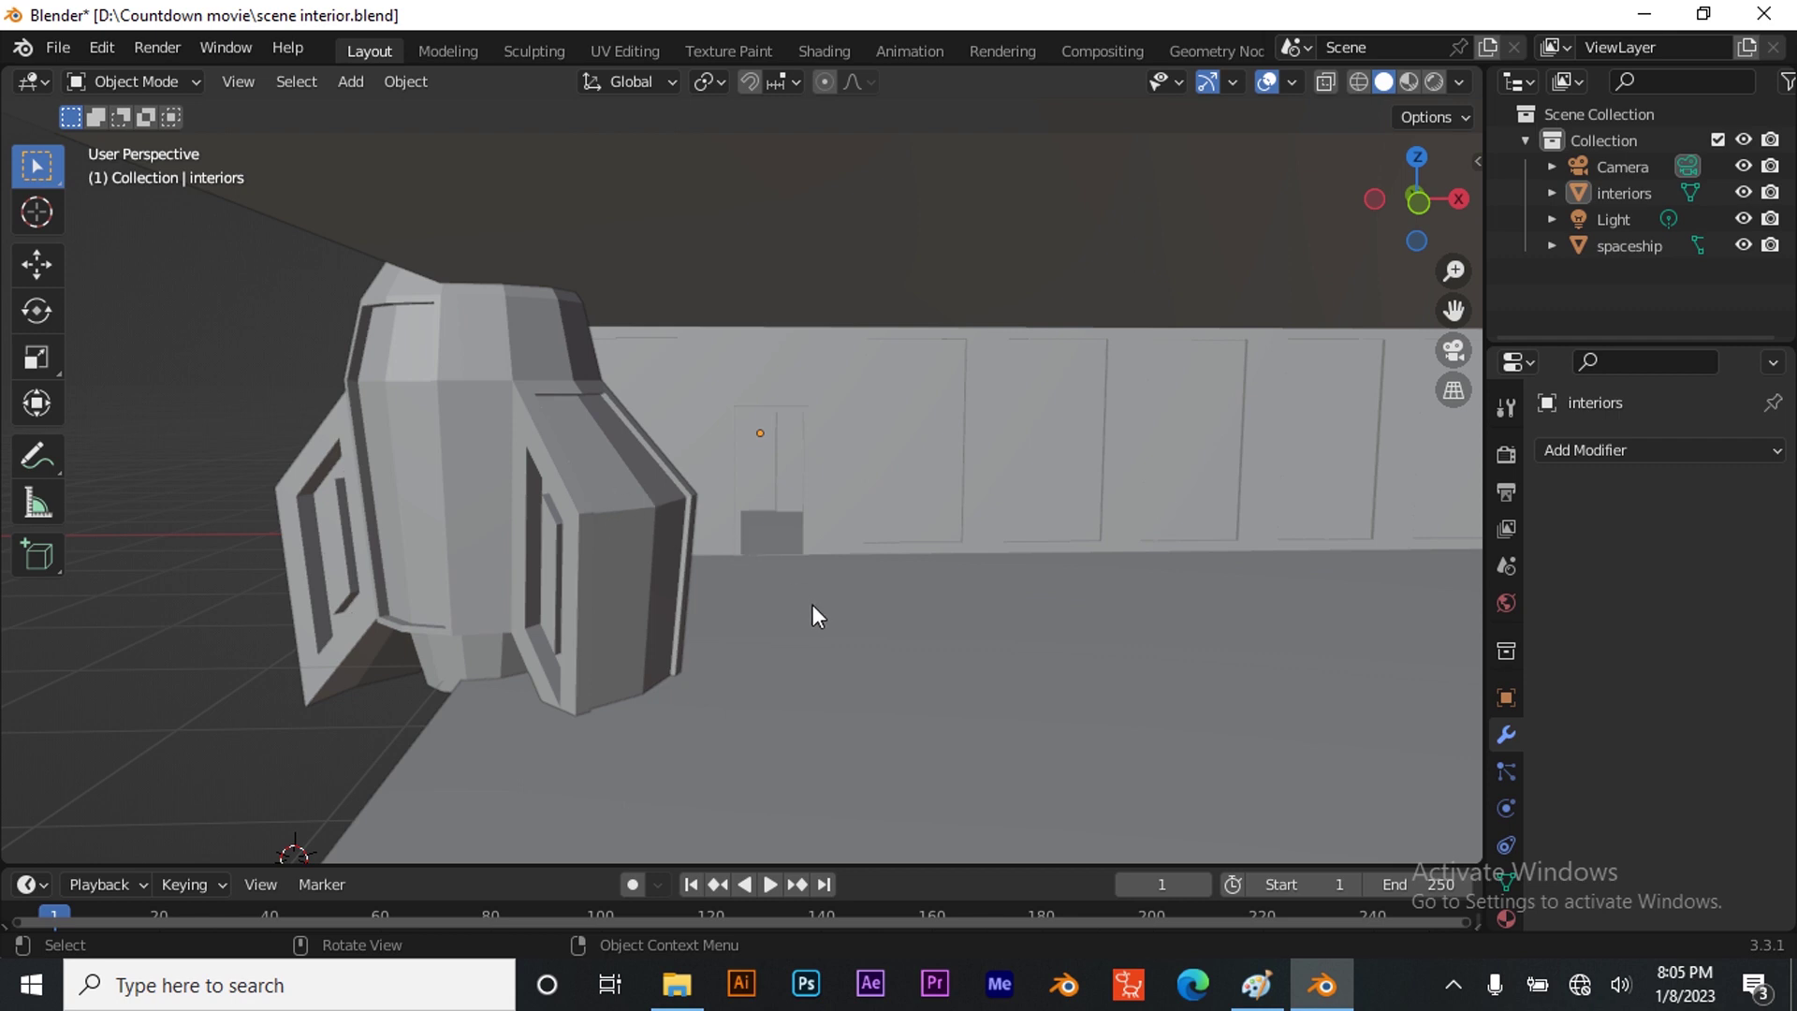
left_click(42, 227)
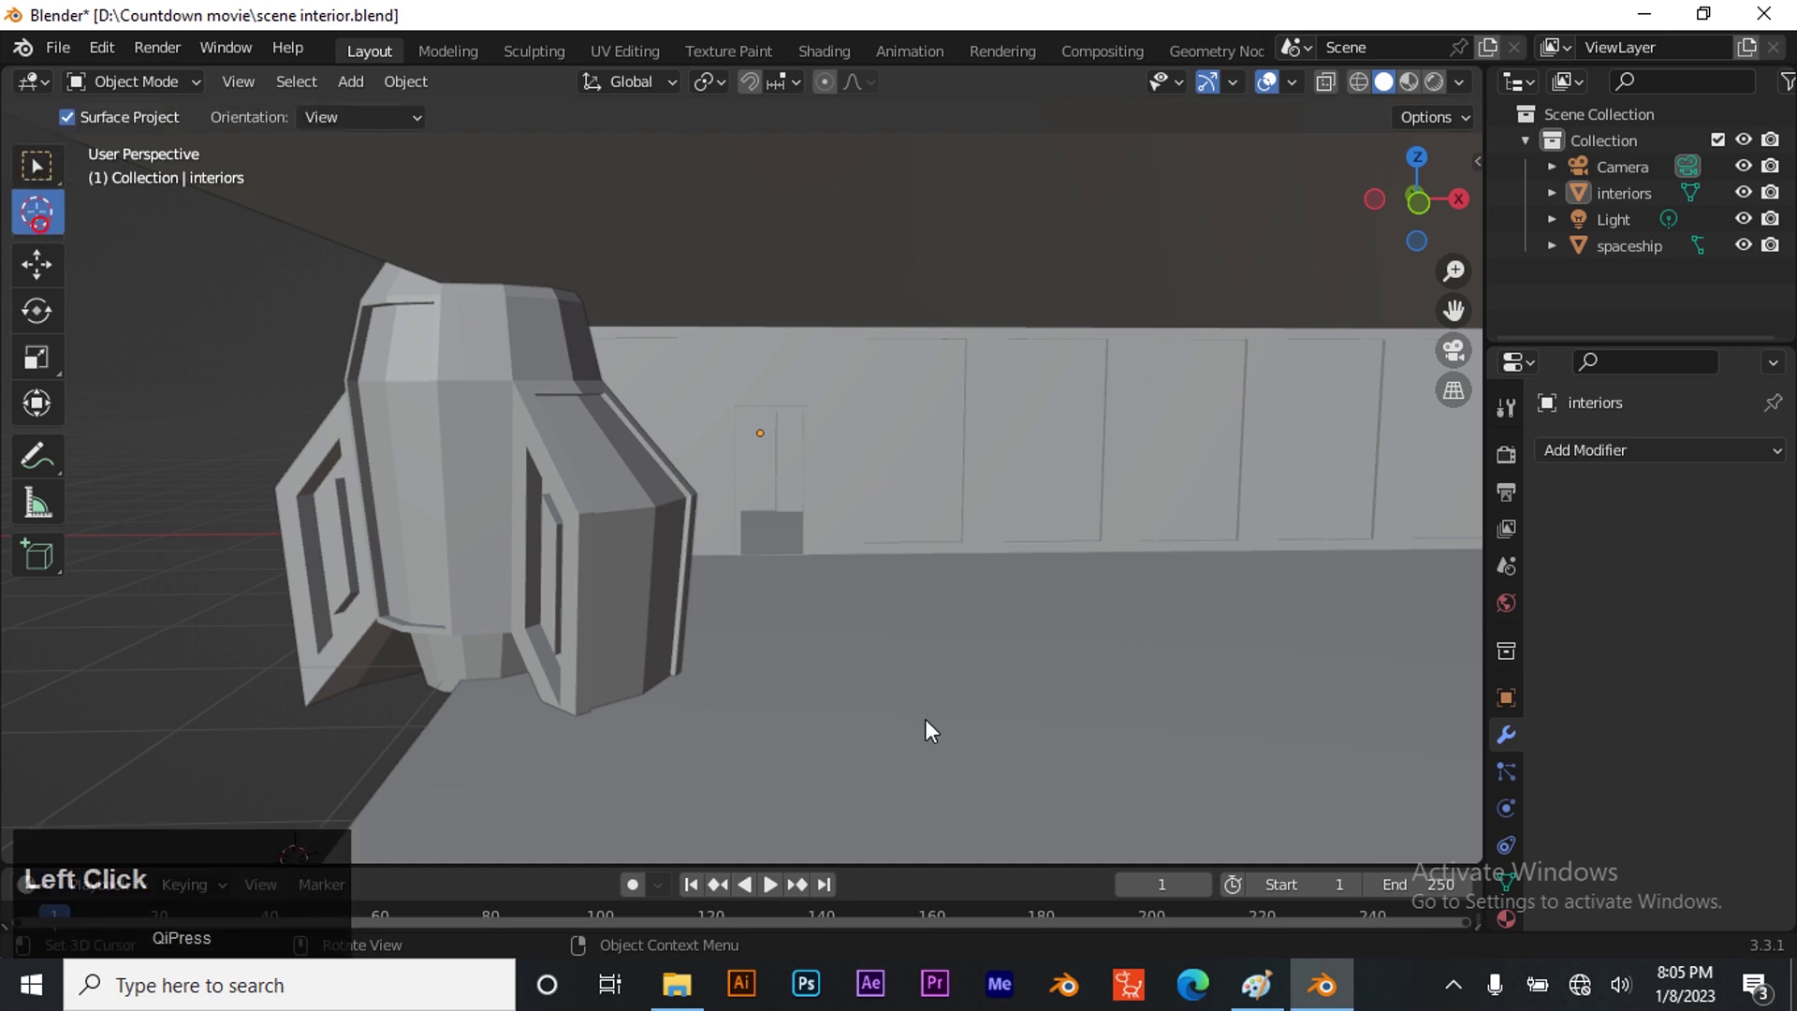
left_click(805, 687)
left_click(37, 167)
Add a cylinder mesh at the 3D cursor and set its vertices to 12
key("shift+a")
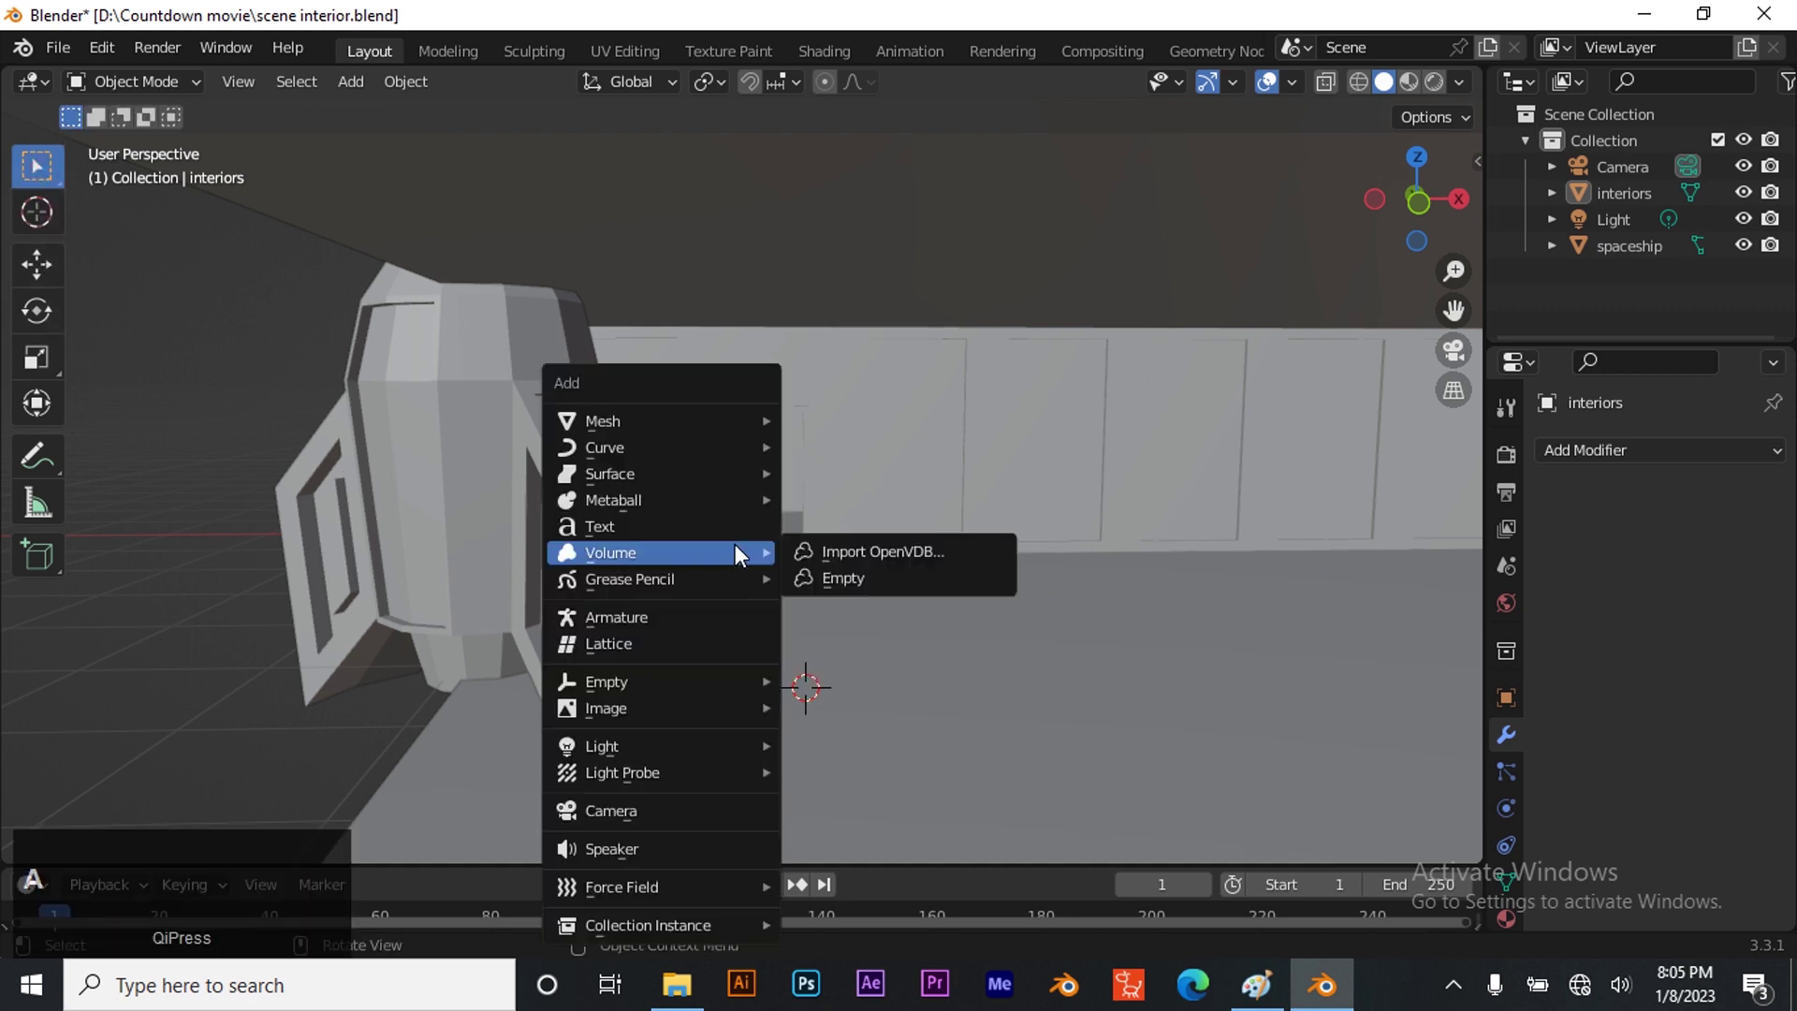
mouse_move(737, 424)
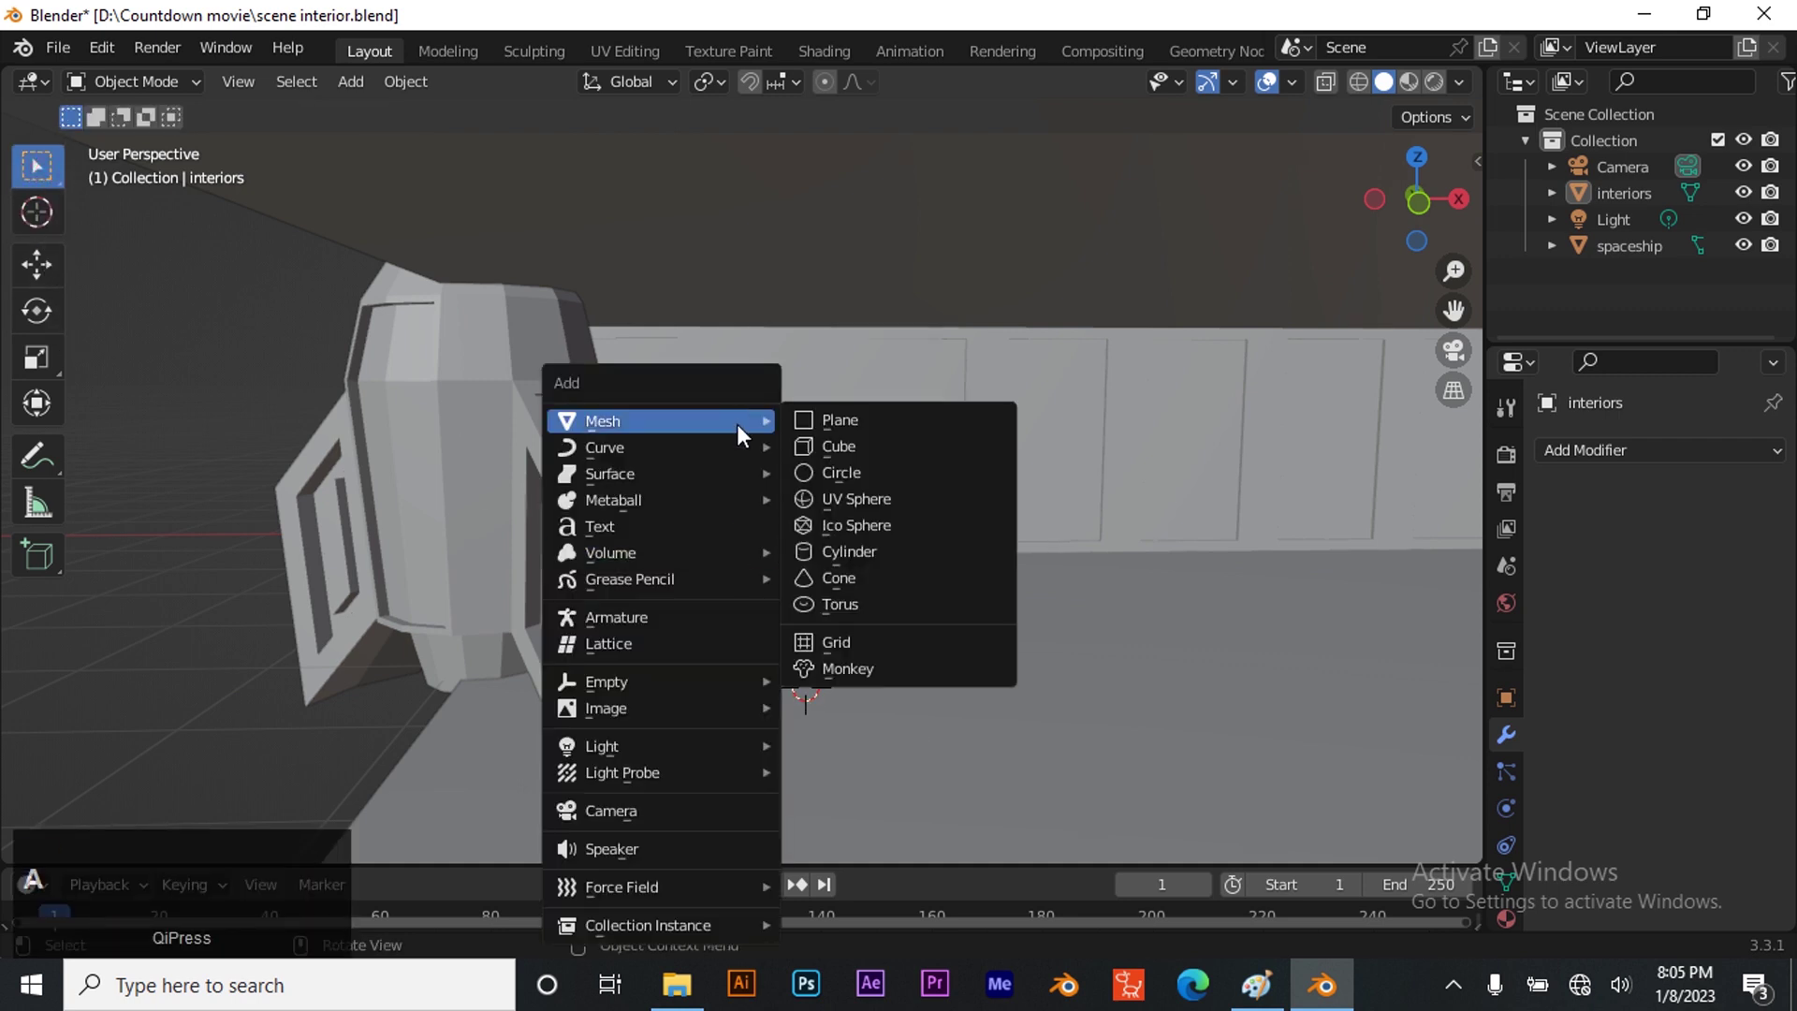
left_click(906, 548)
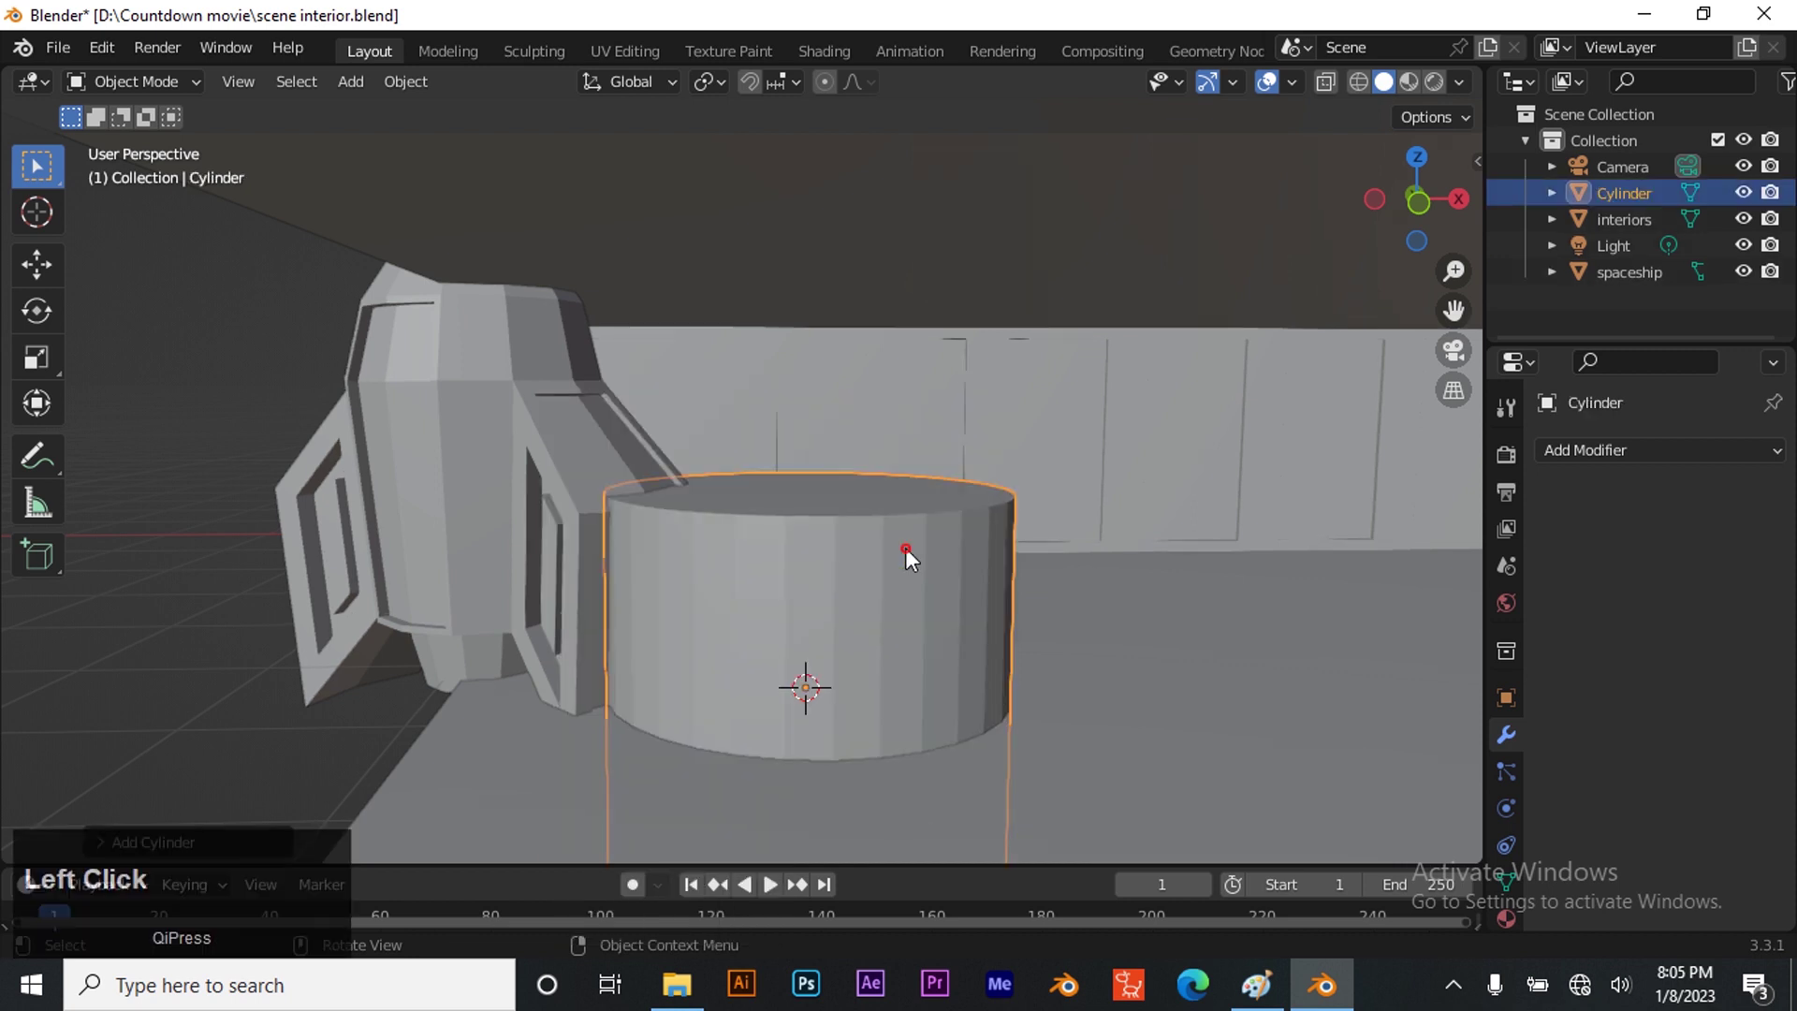
left_click(207, 842)
left_click(346, 529)
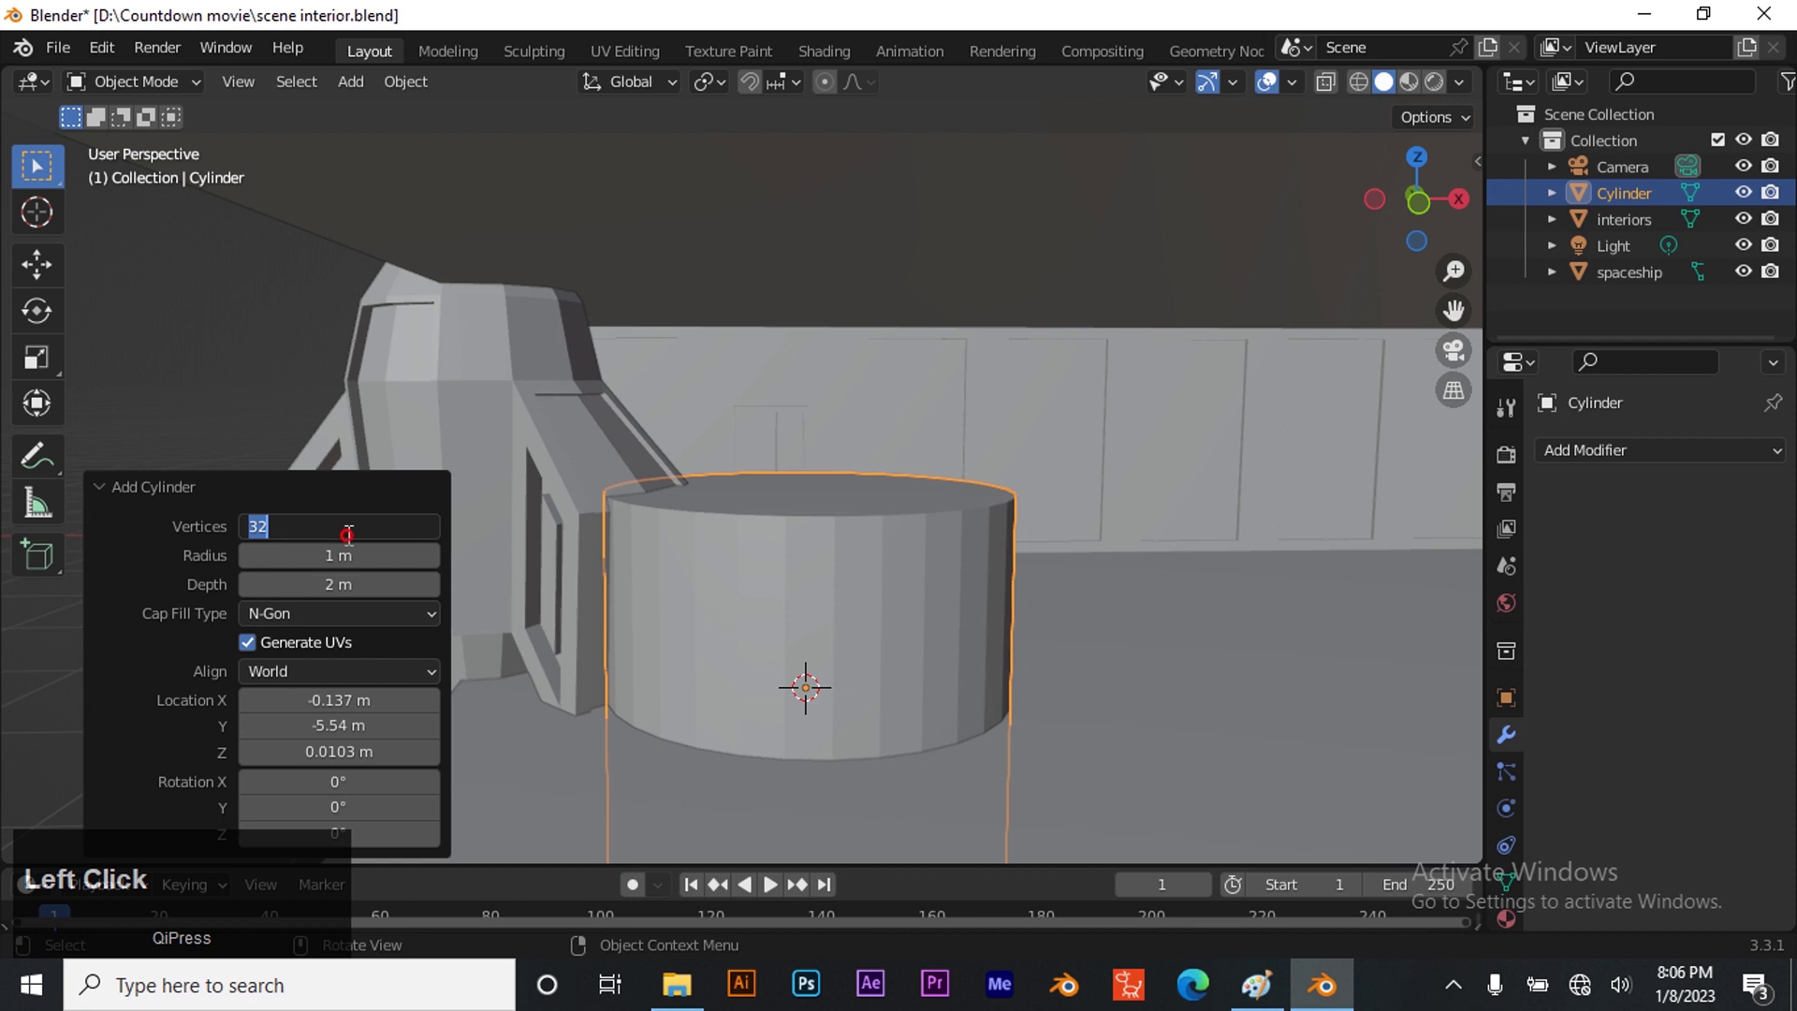
type("1")
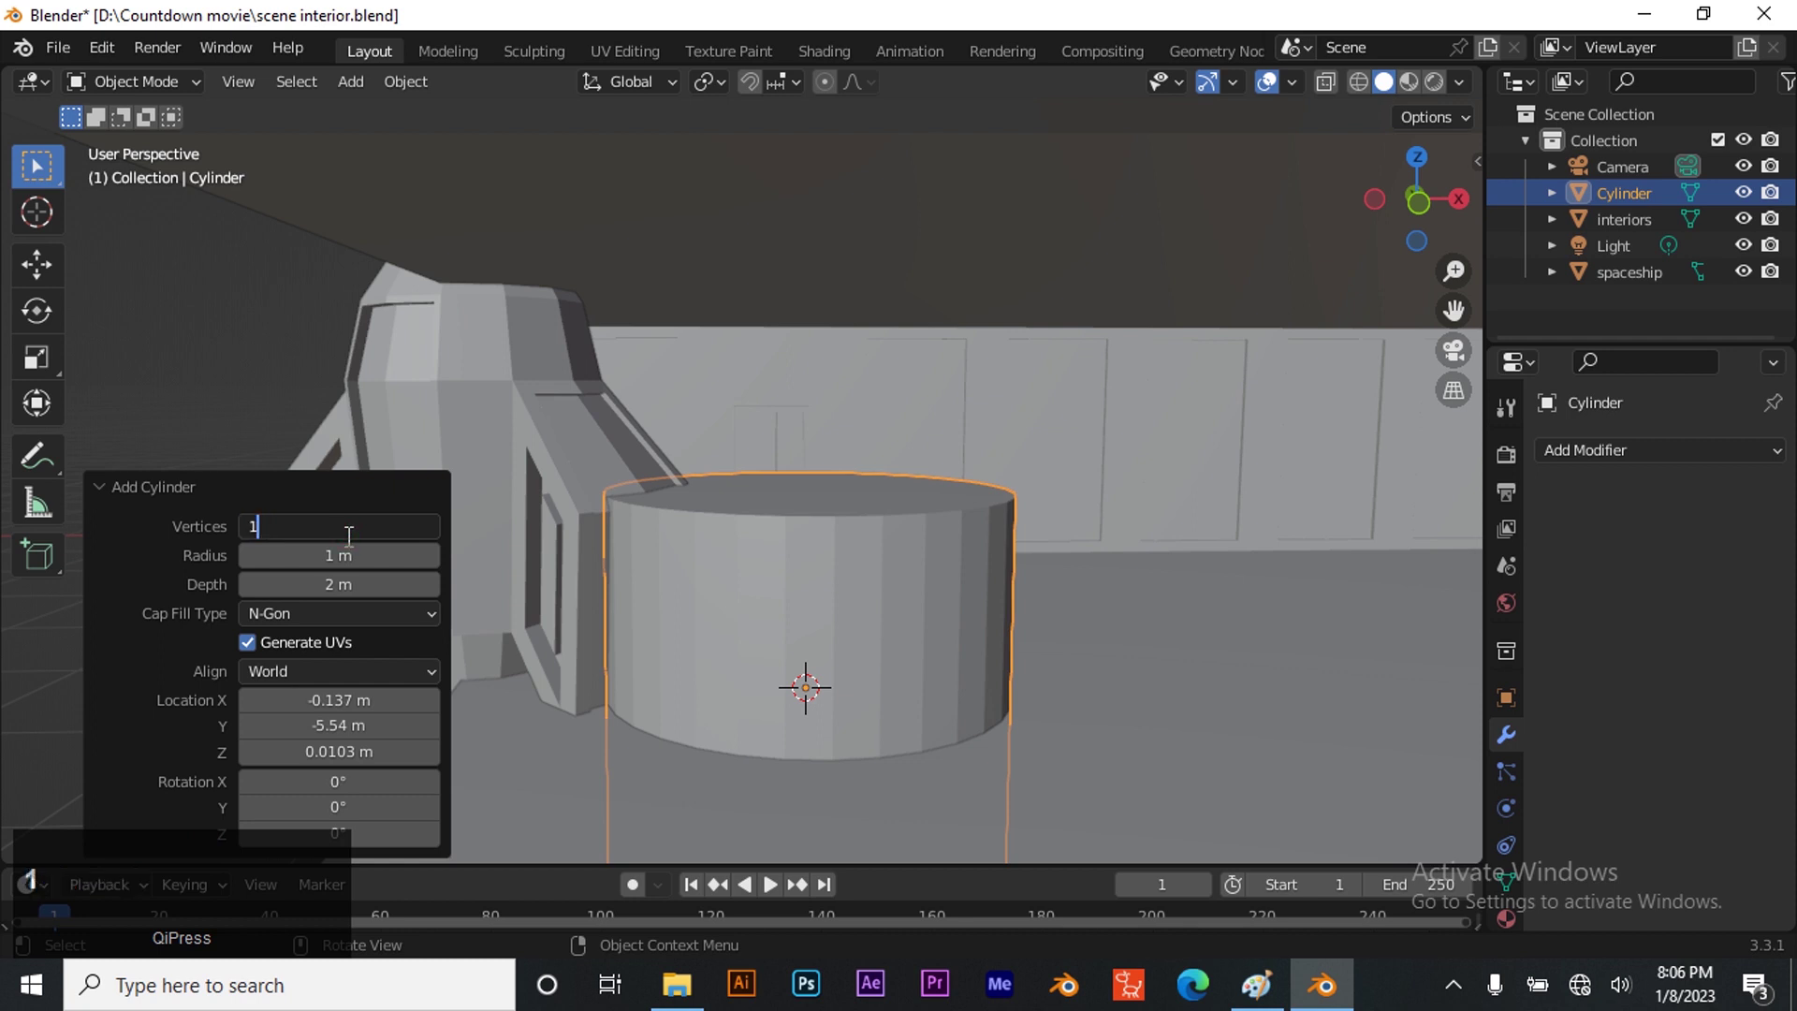
type("2")
key("Return")
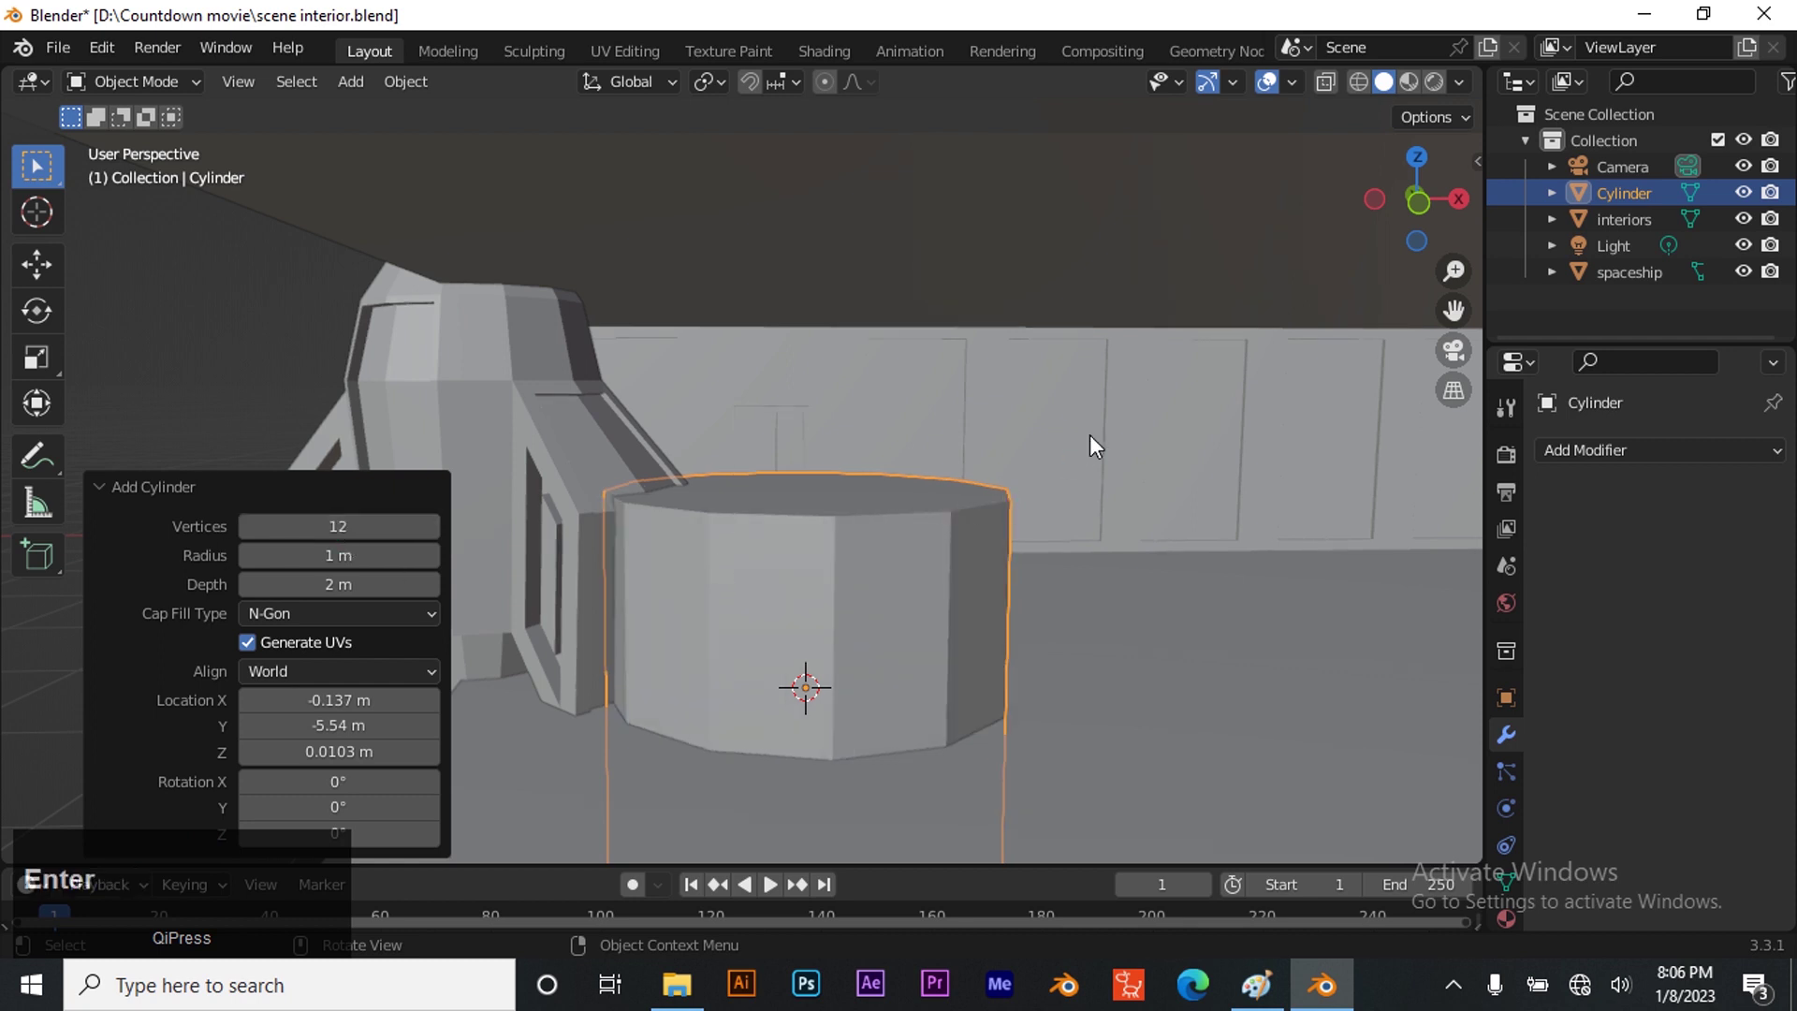
Scale the cylinder down uniformly and flatten it to 0.28 along Z into a low disc
key("s")
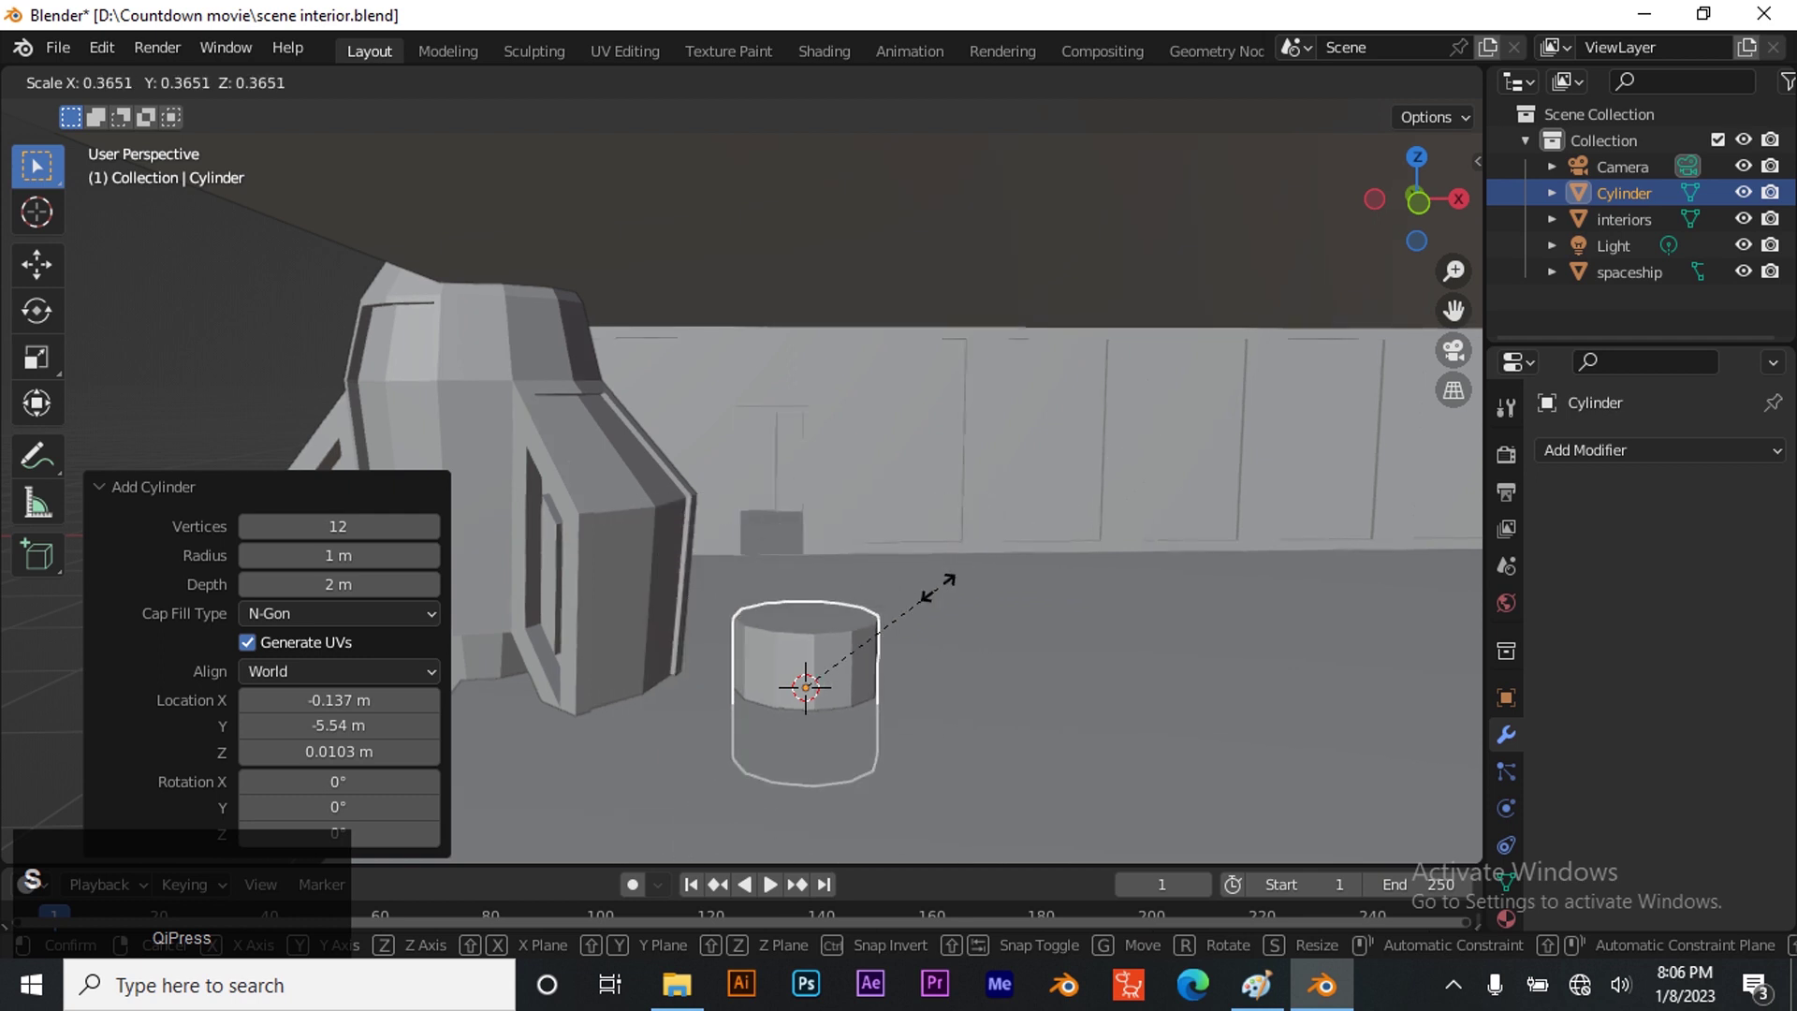
left_click(953, 577)
key("s")
key("z")
left_click(850, 646)
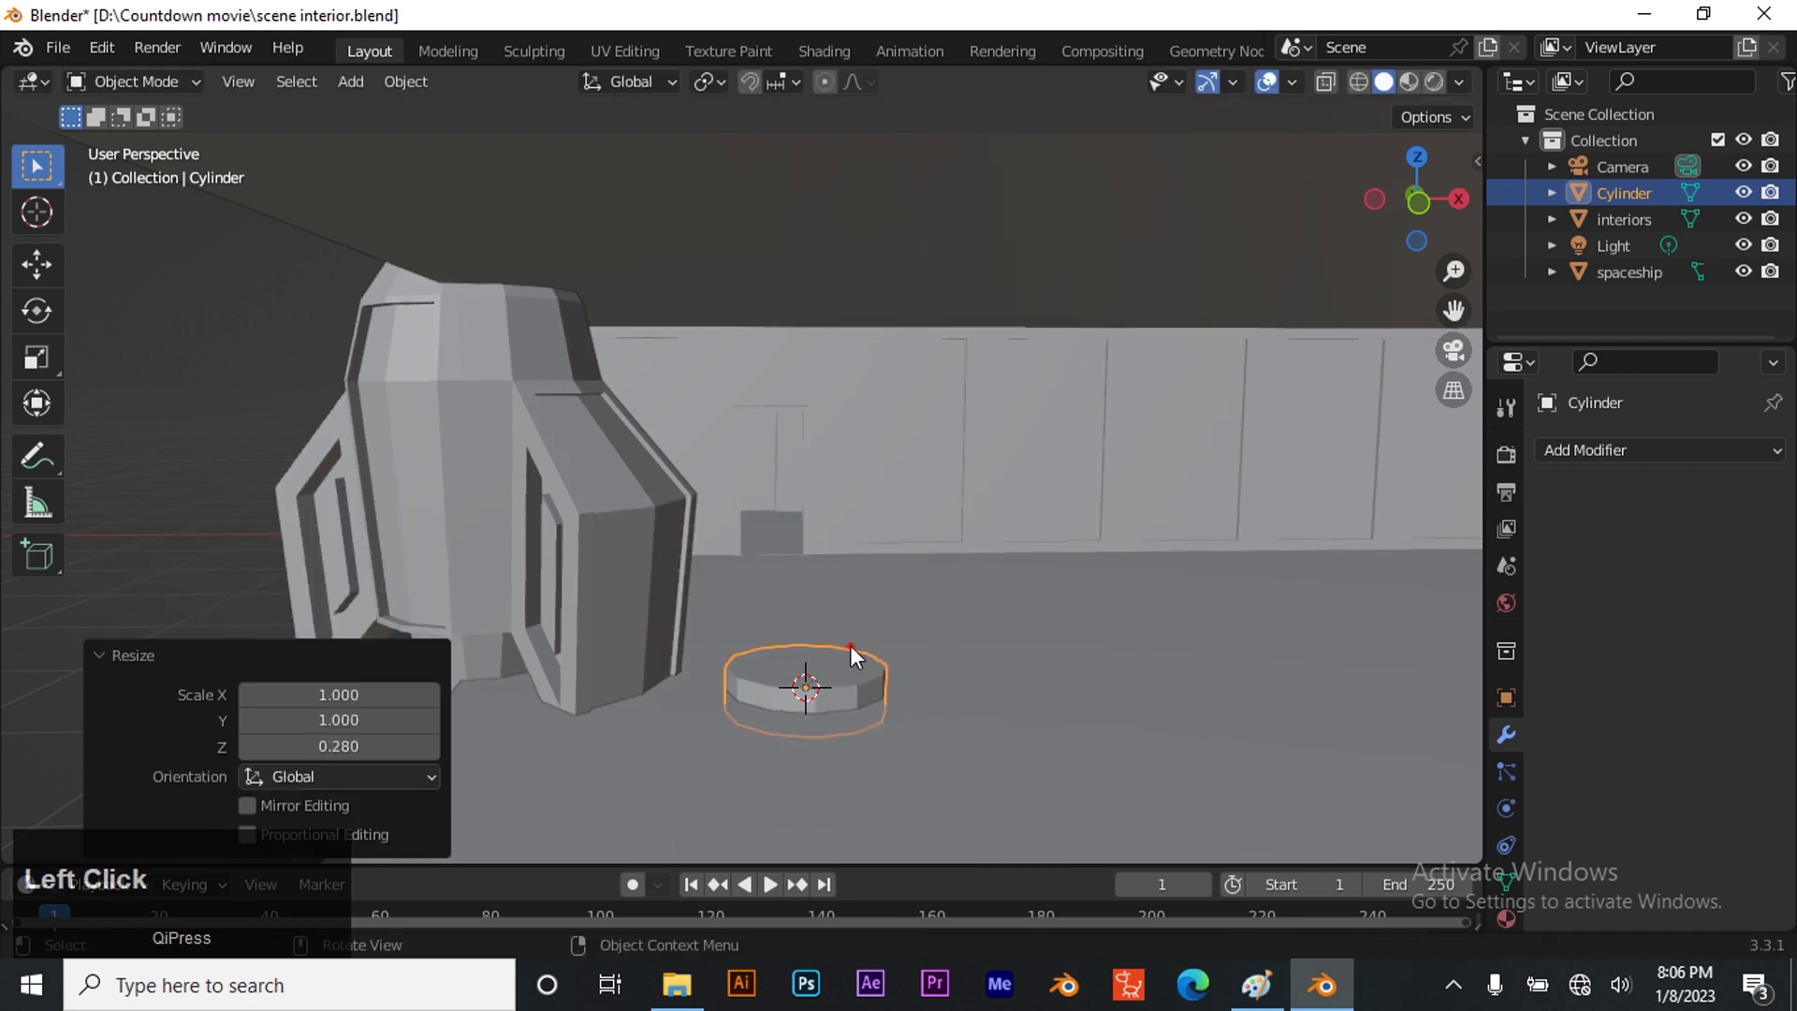
Raise the disc about 0.51 m along the Z axis above the floor
key("g")
key("z")
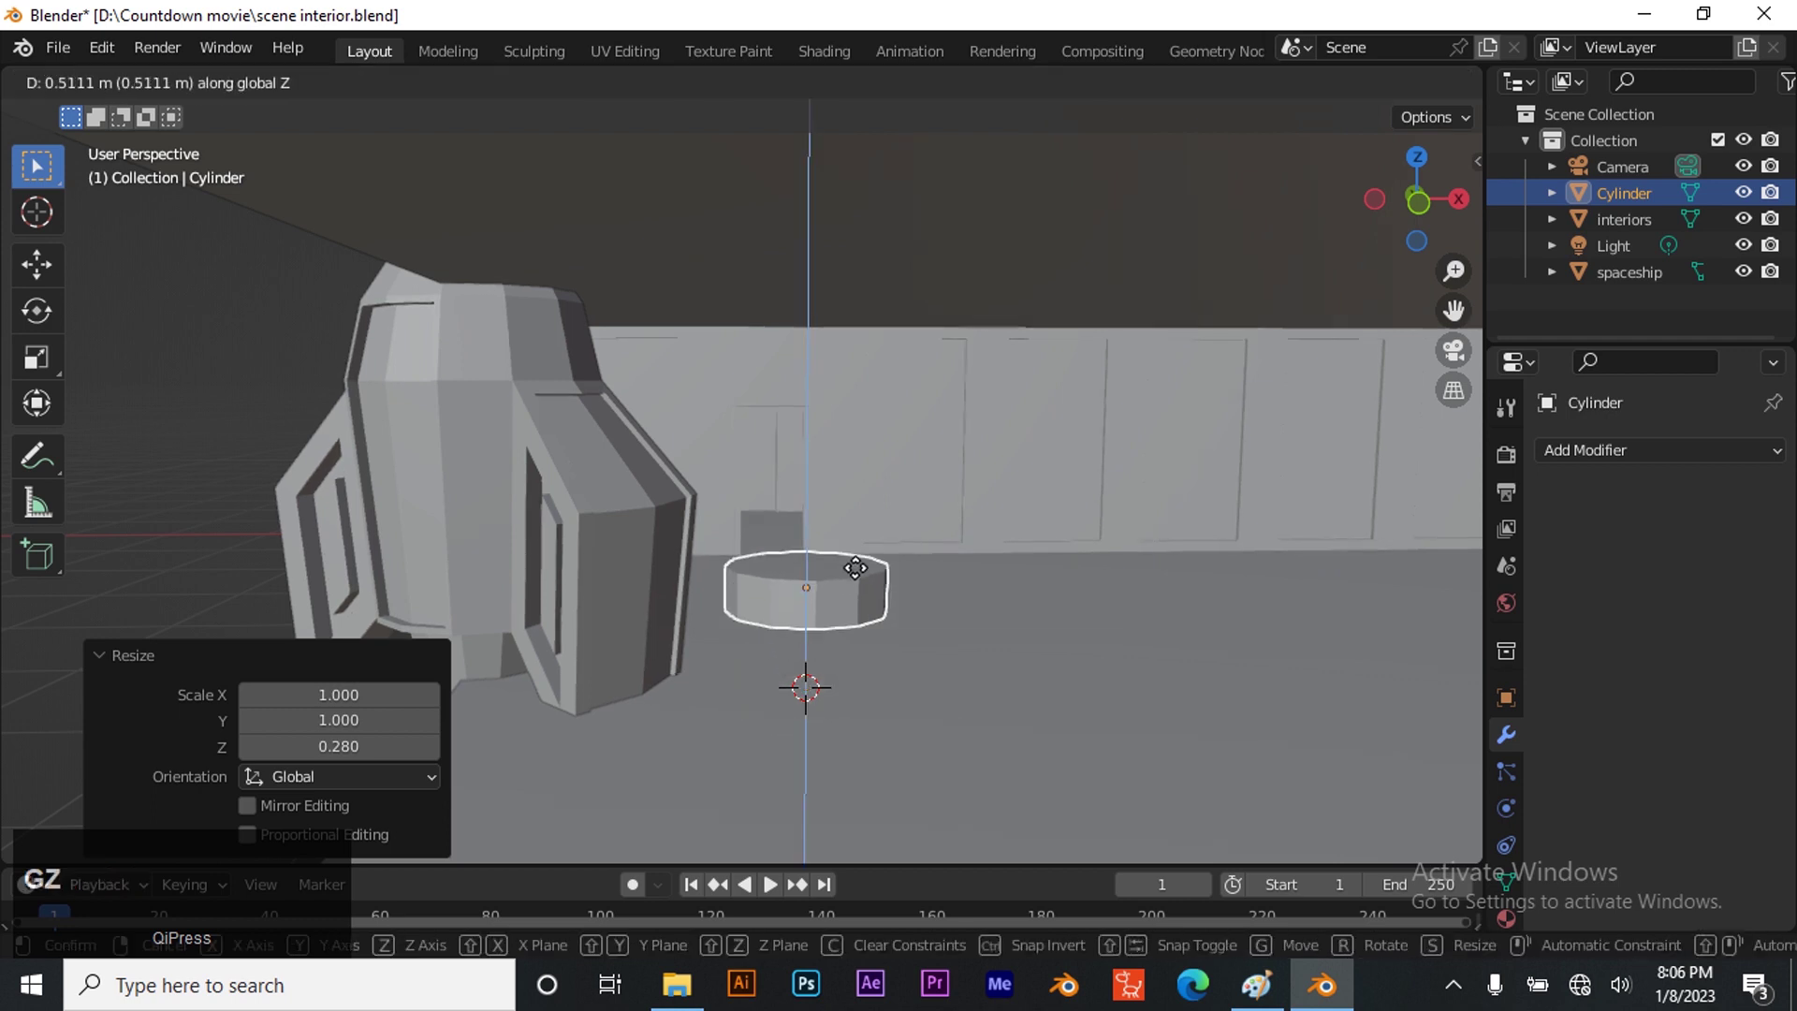
left_click(873, 606)
Add two horizontal loop cuts around the side of the disc in Edit Mode
scroll(907, 801, "up", 4)
scroll(911, 734, "down", 4)
scroll(848, 660, "up", 2)
scroll(848, 655, "up", 2)
left_click_drag(1457, 314, 891, 519)
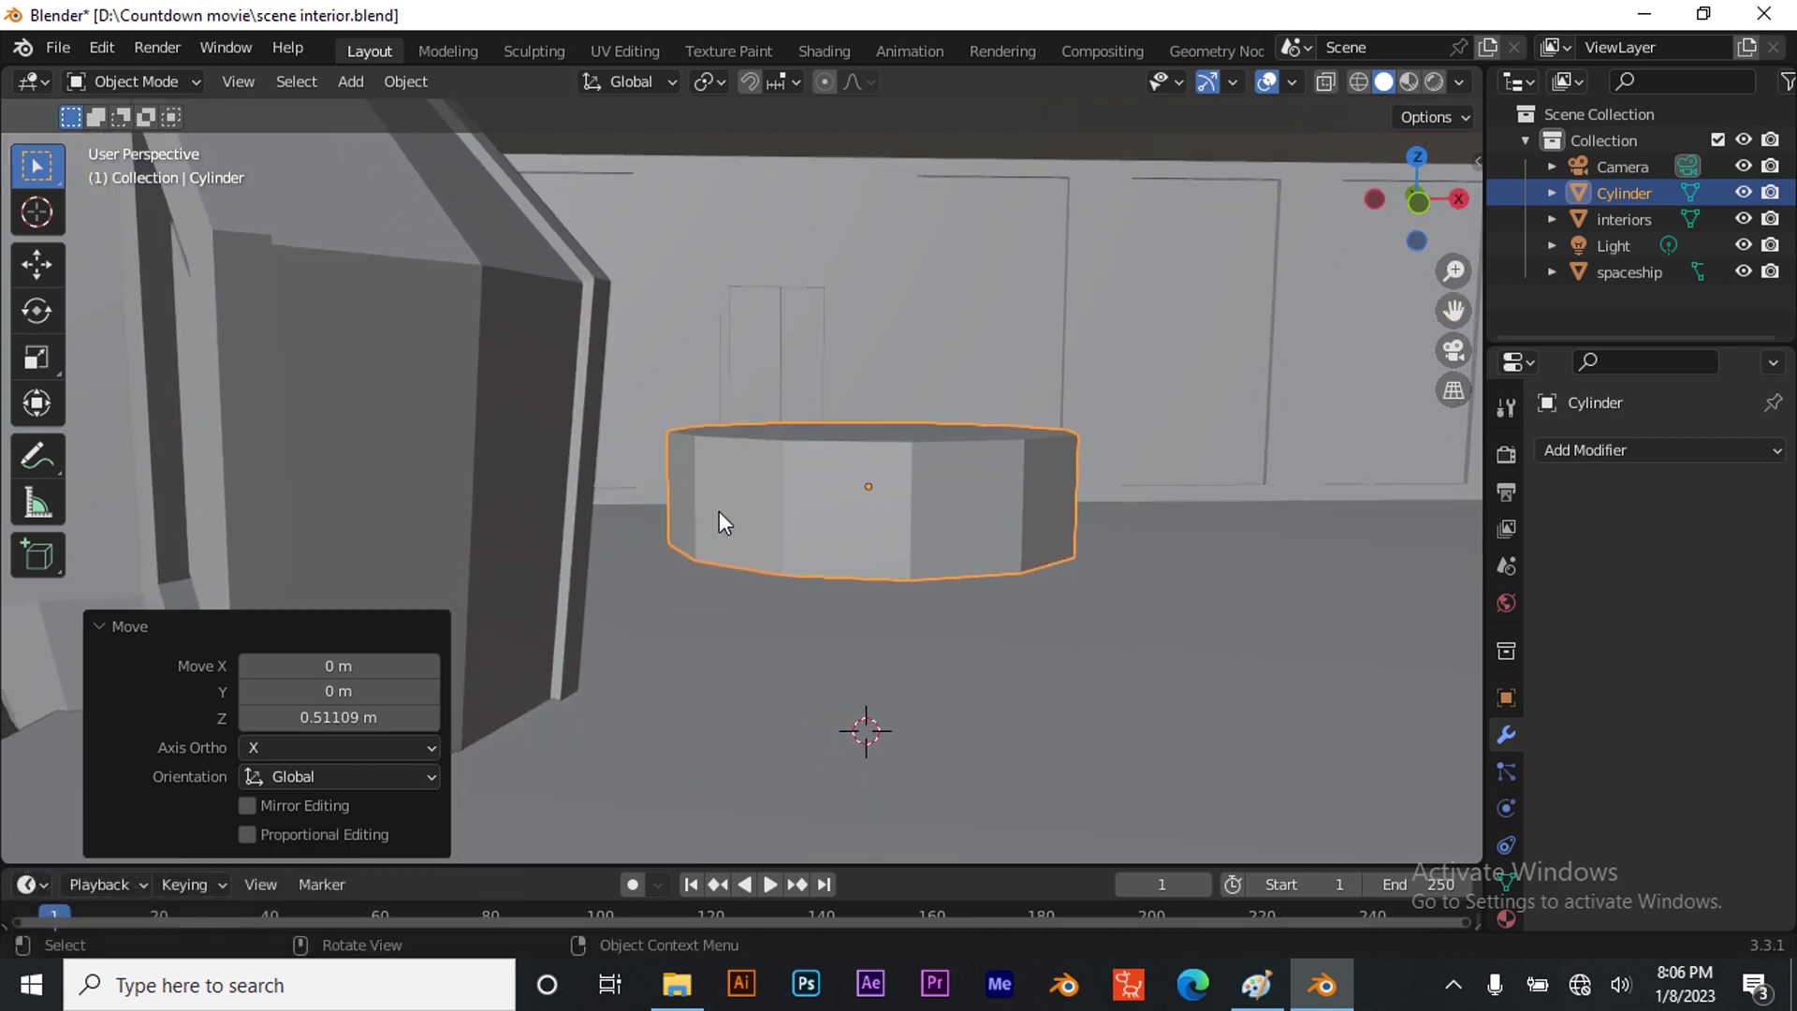
key("Tab")
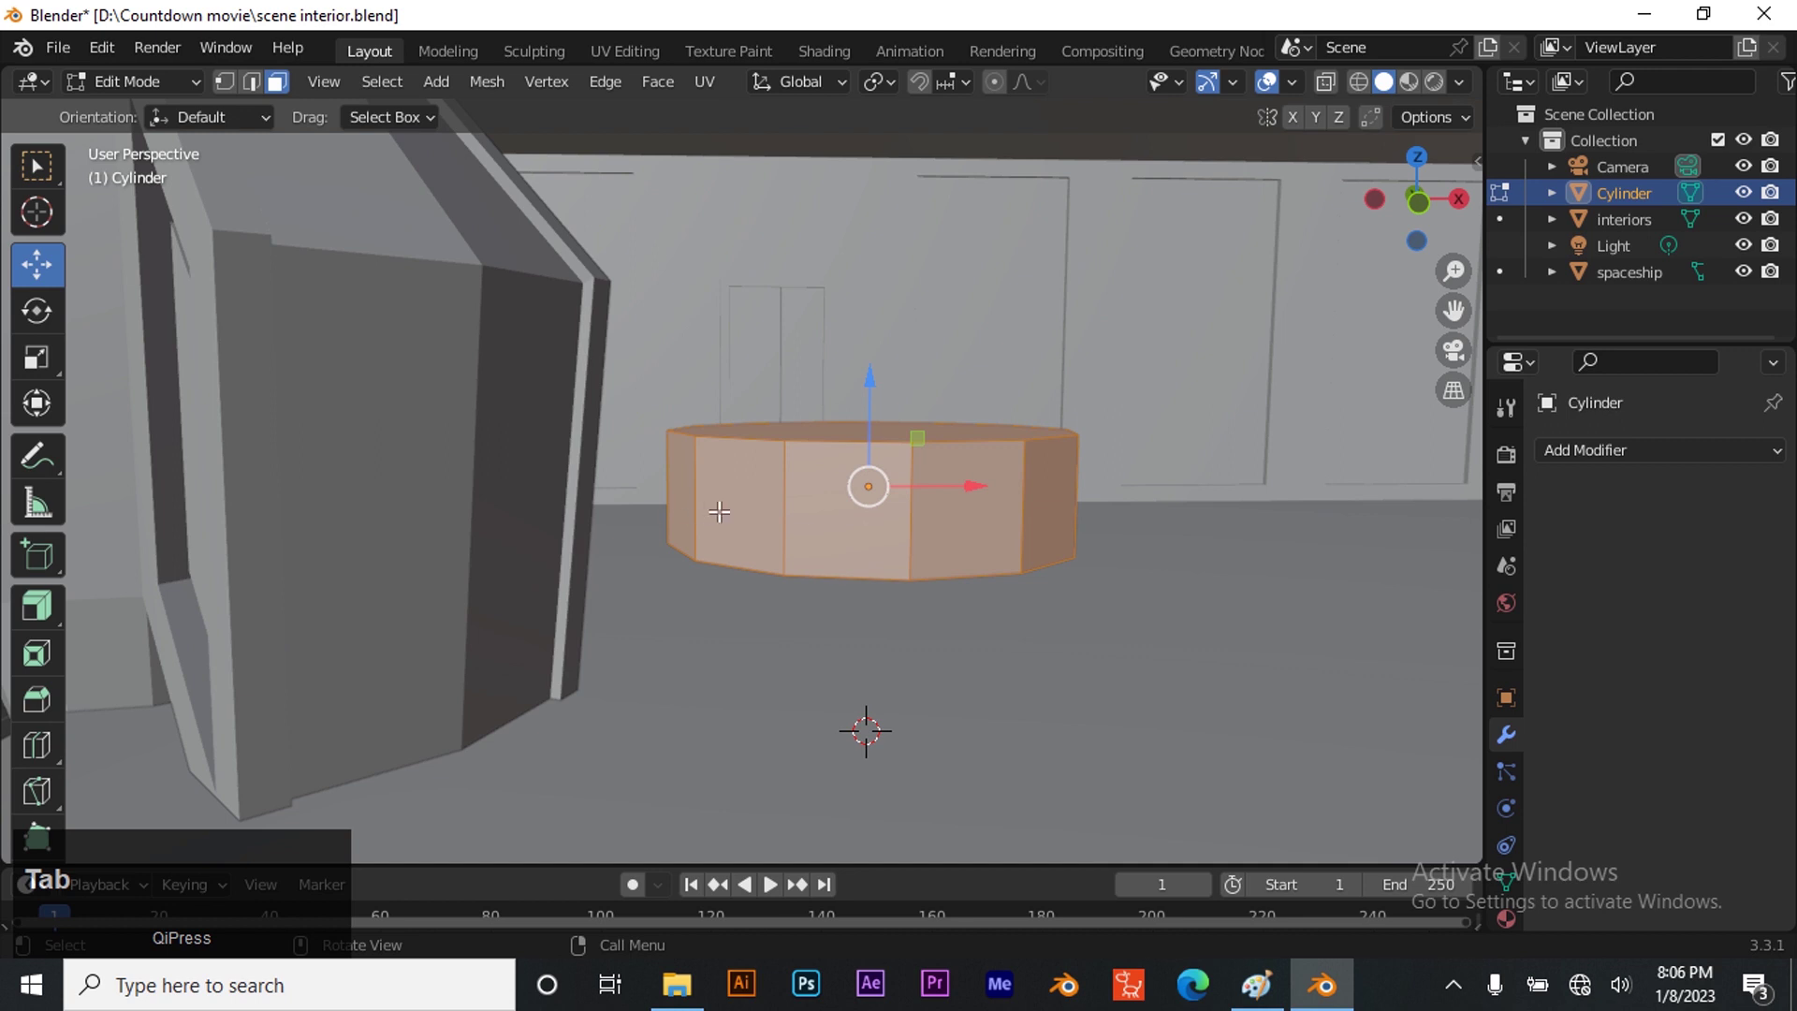
key("ctrl+r")
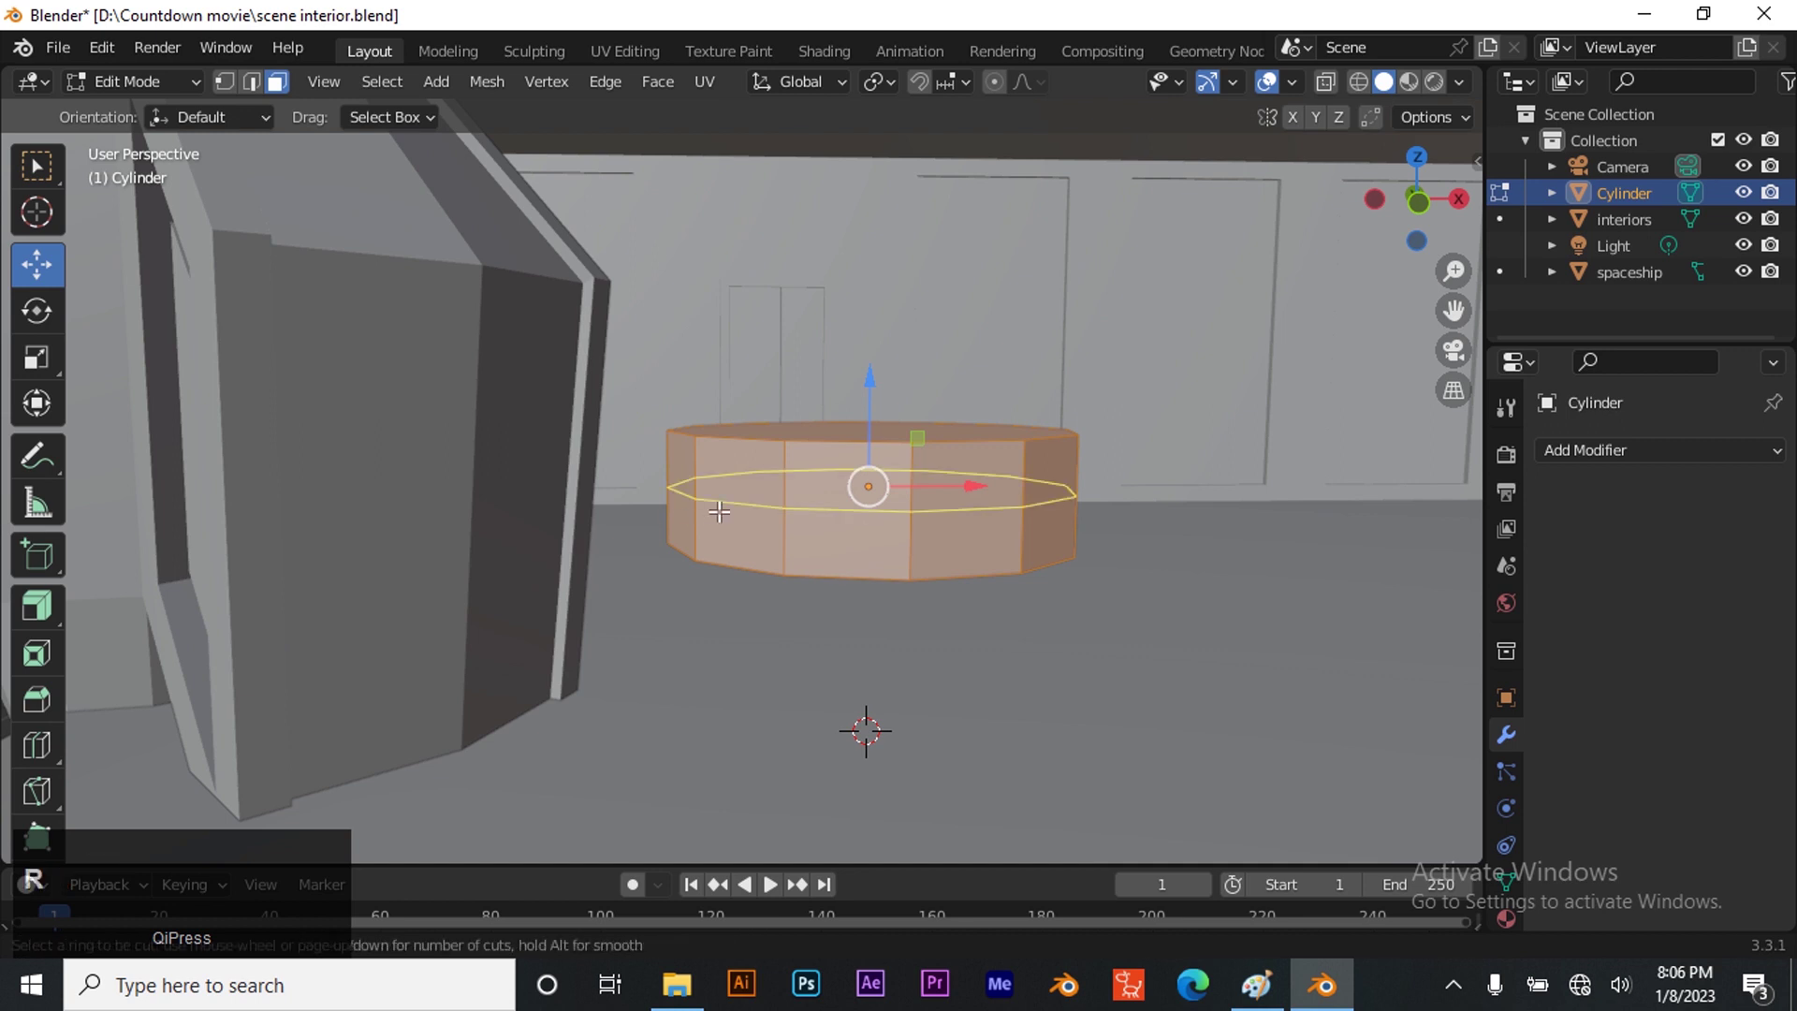
scroll(719, 511, "up", 1)
left_click(718, 511)
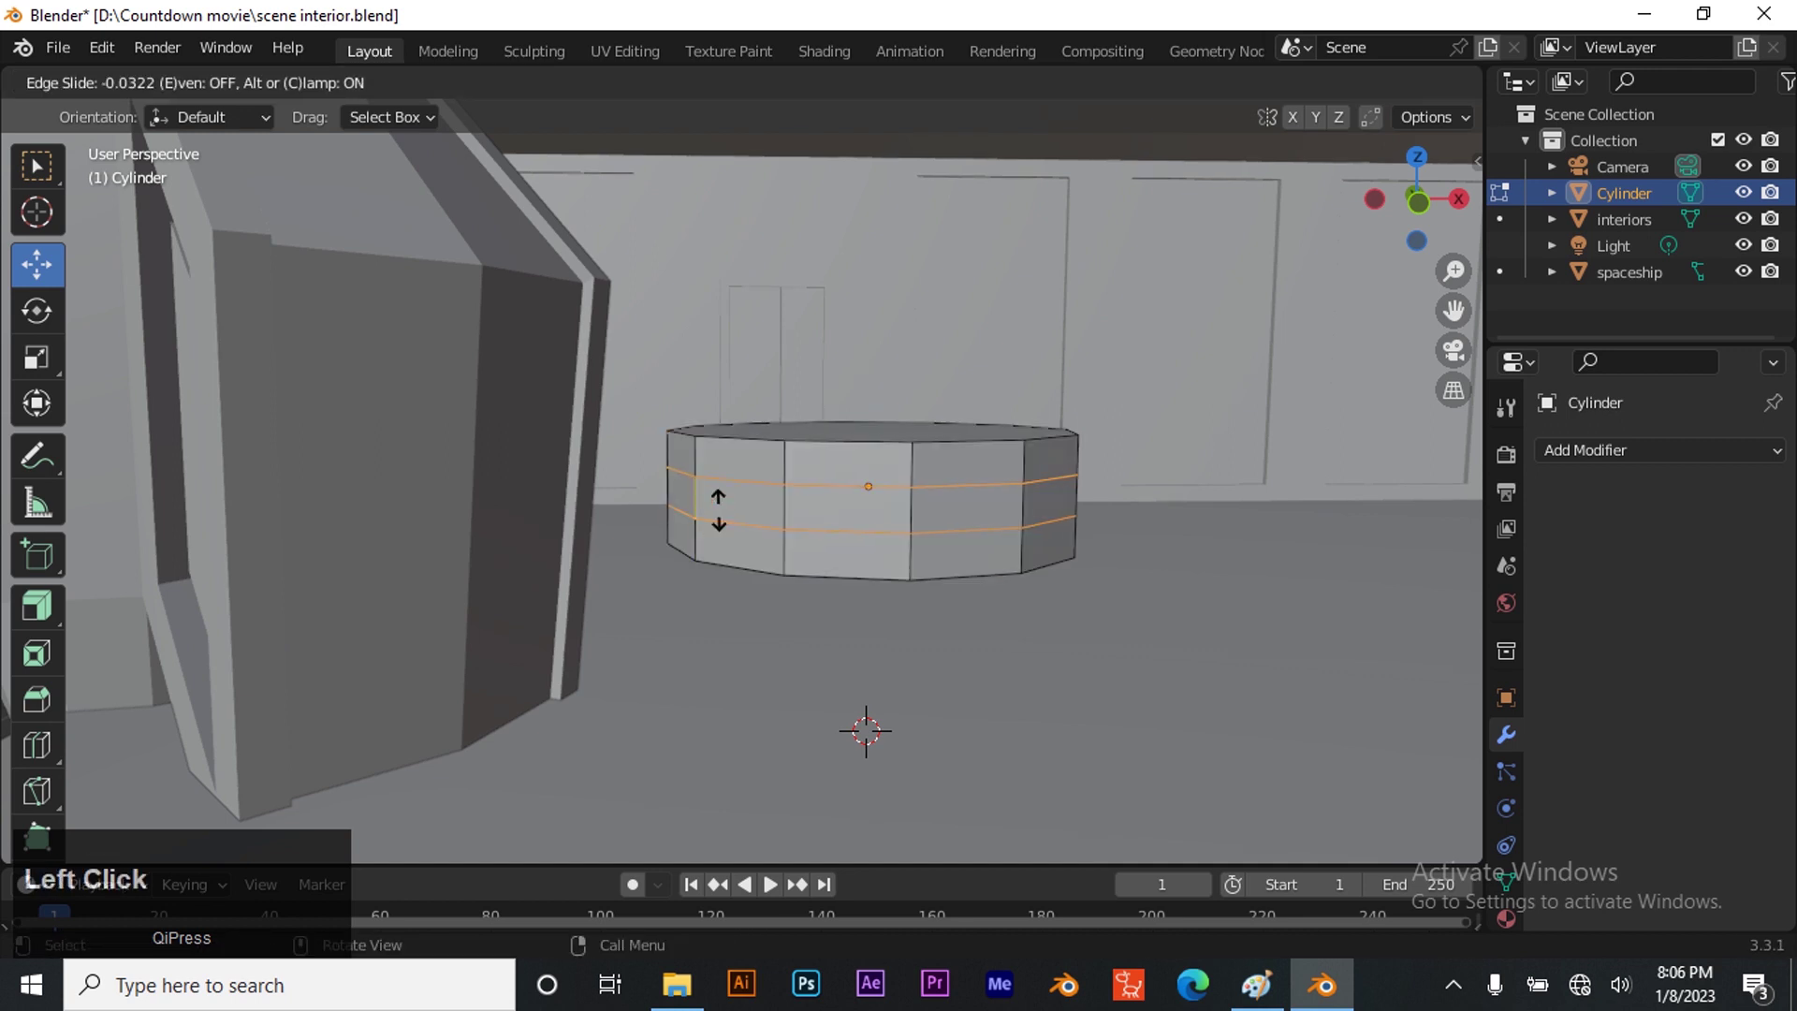
left_click(718, 511)
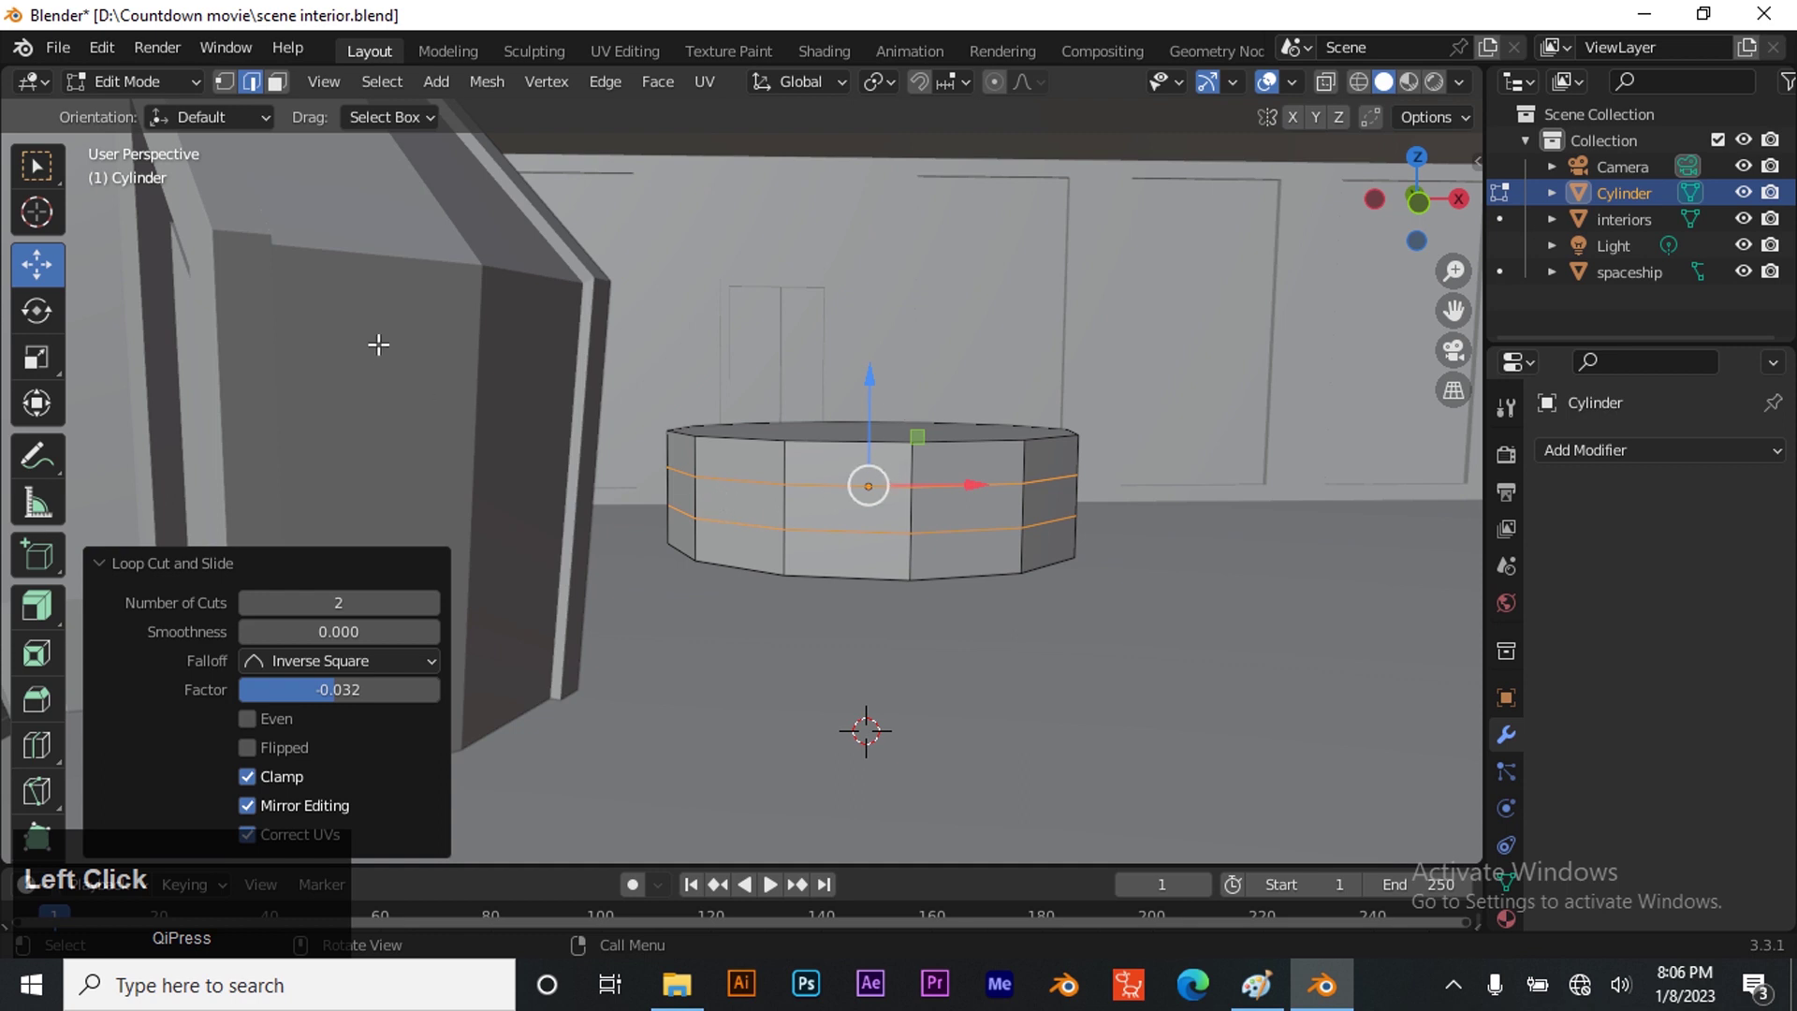
Move the disc's lower edge loop up along Z to just below the upper loop, leaving a narrow band between them
left_click(791, 532)
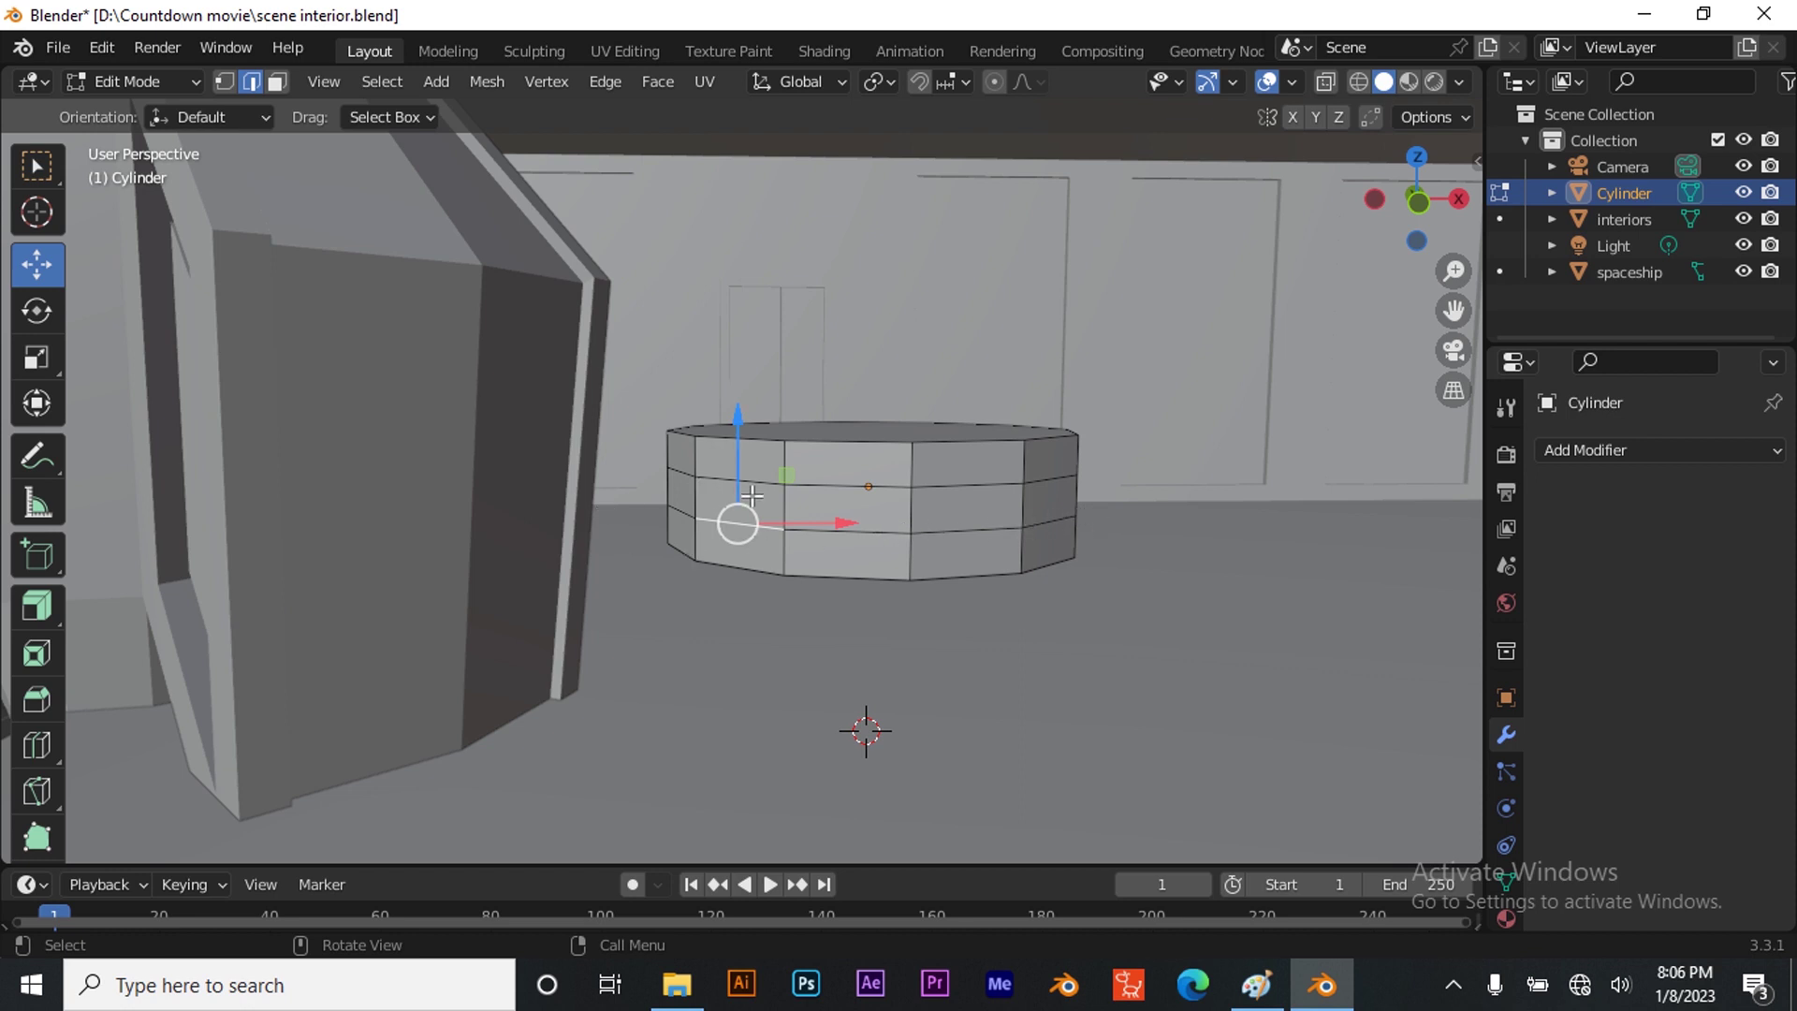
left_click(892, 533, "alt")
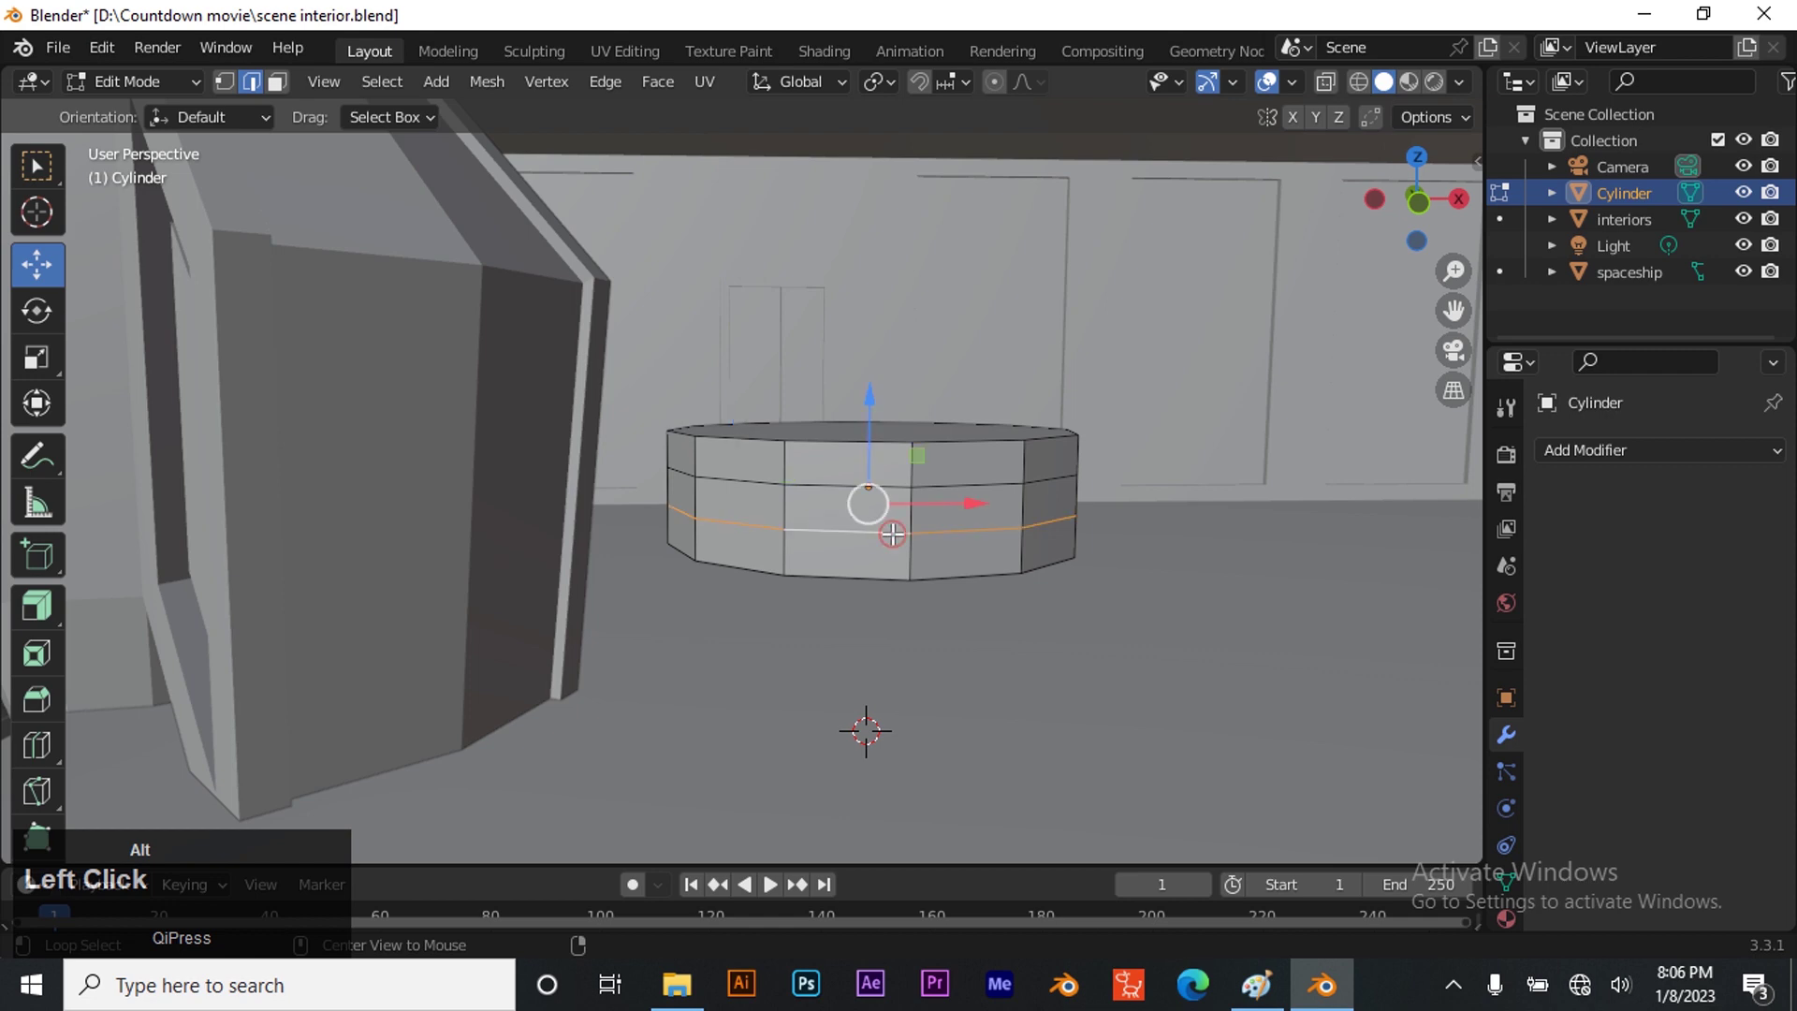
mouse_move(1414, 199)
left_mouse_down()
mouse_move(1086, 197)
mouse_move(1306, 215)
mouse_move(1420, 193)
left_mouse_up()
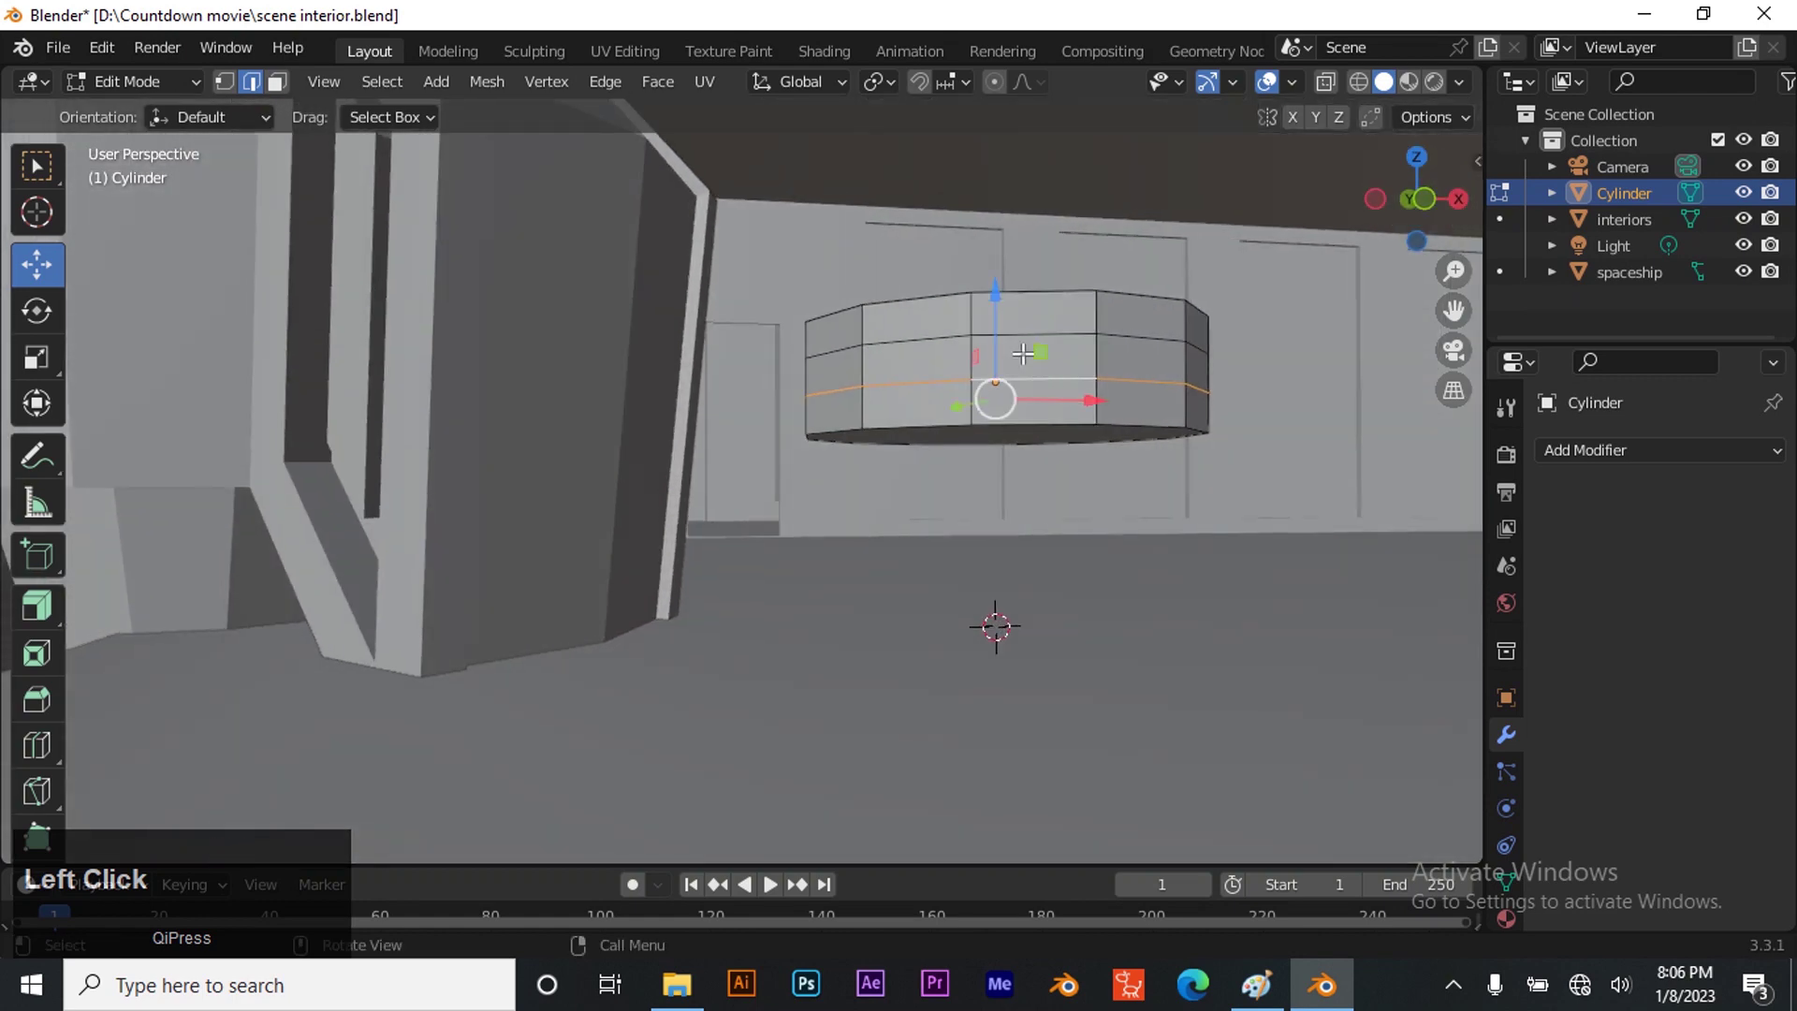
left_click_drag(997, 292, 999, 266)
left_click(1043, 342)
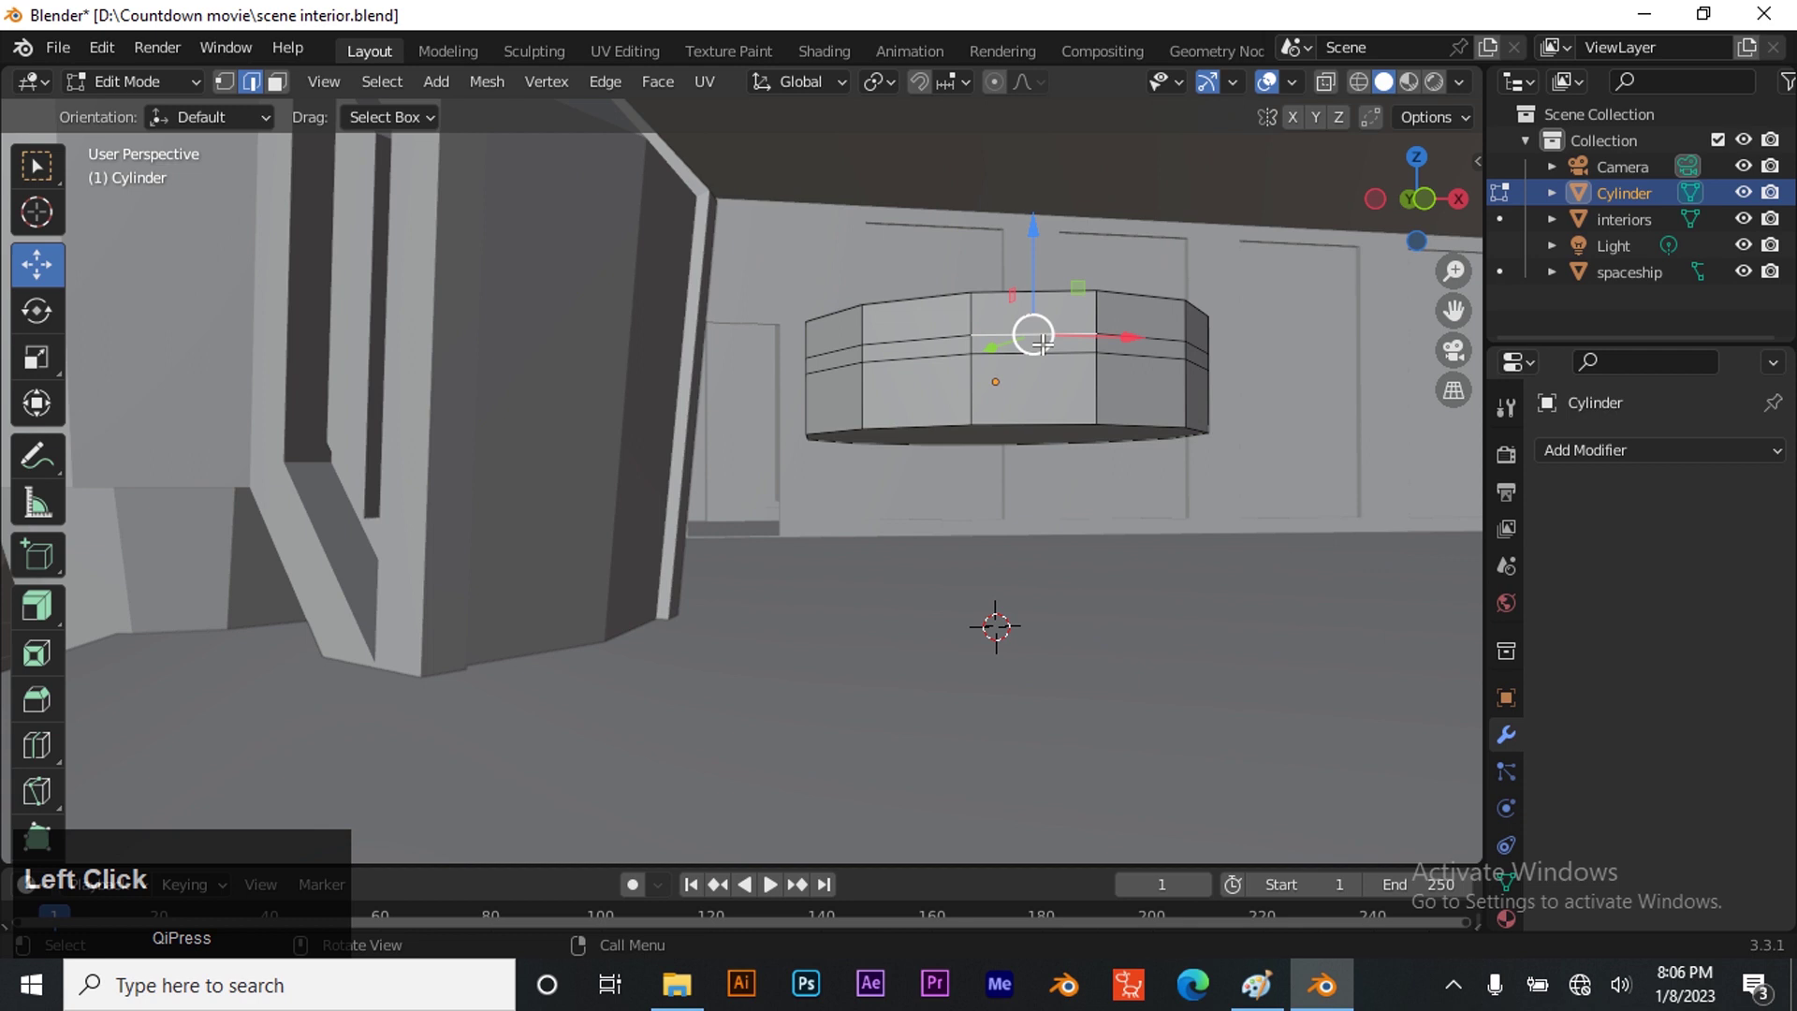
Switch to face selection and select a front face of the narrow band between the two loops
left_click(277, 82)
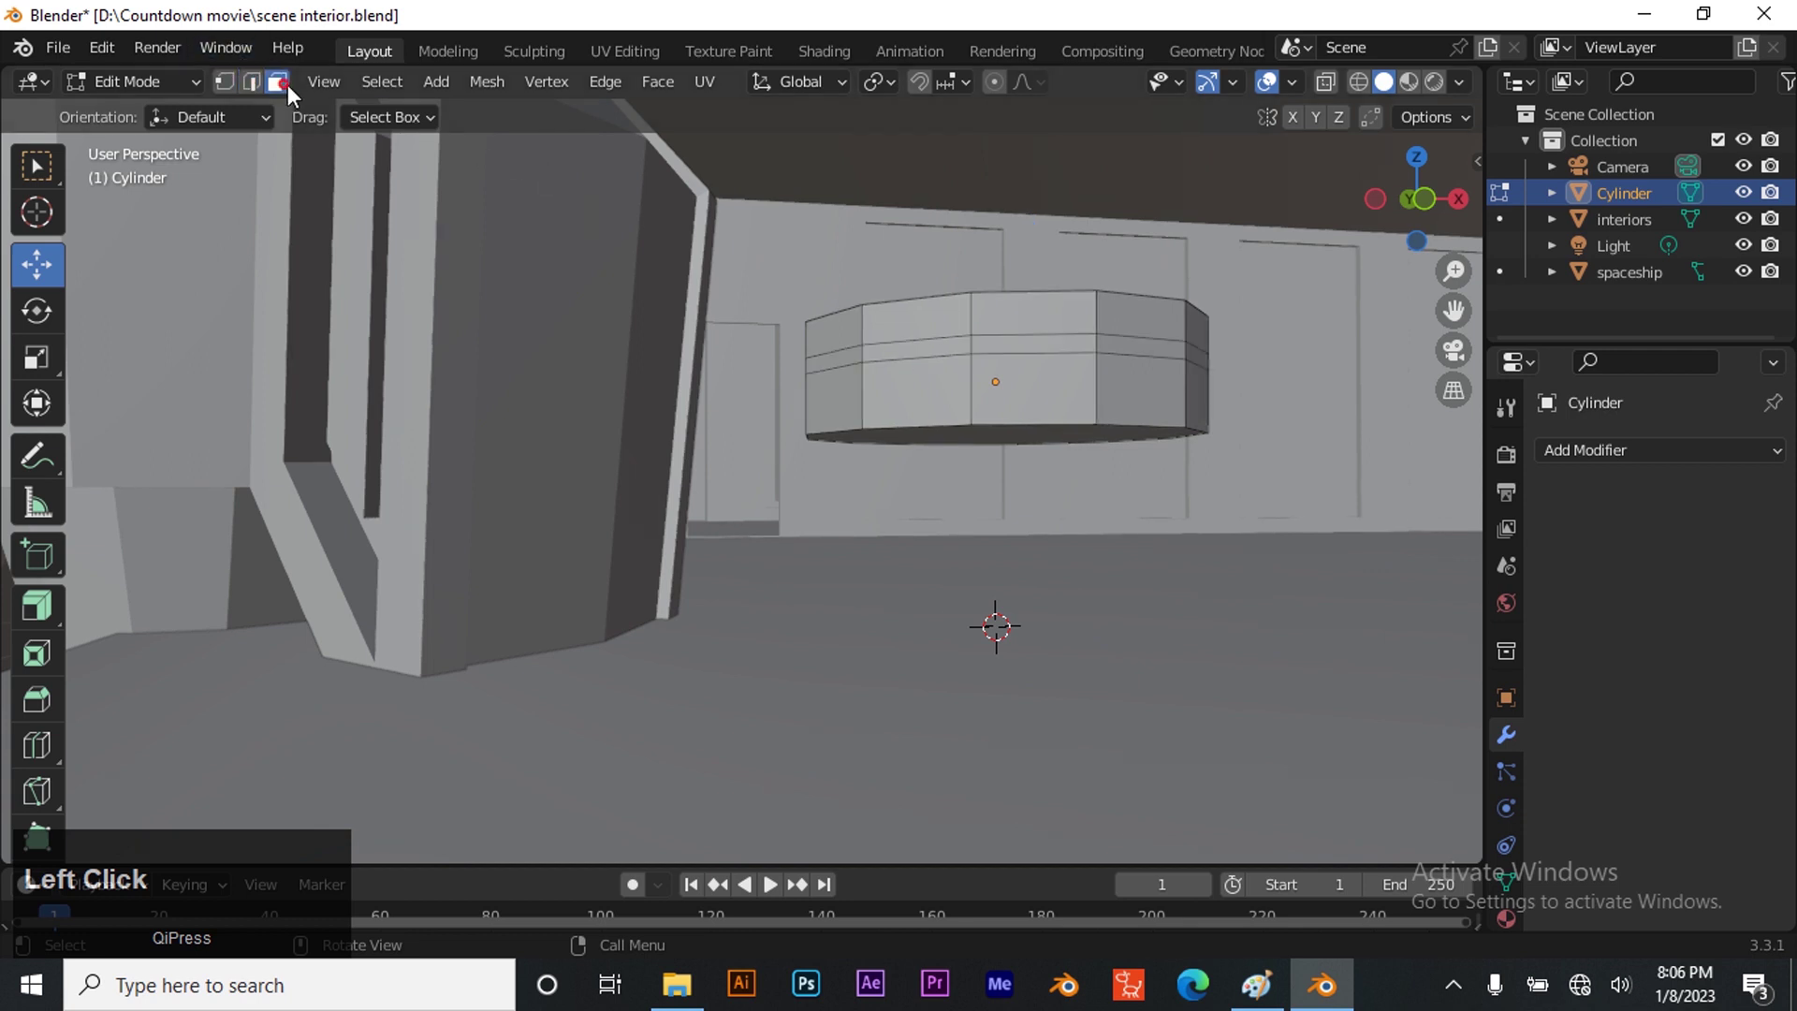
left_click(928, 349)
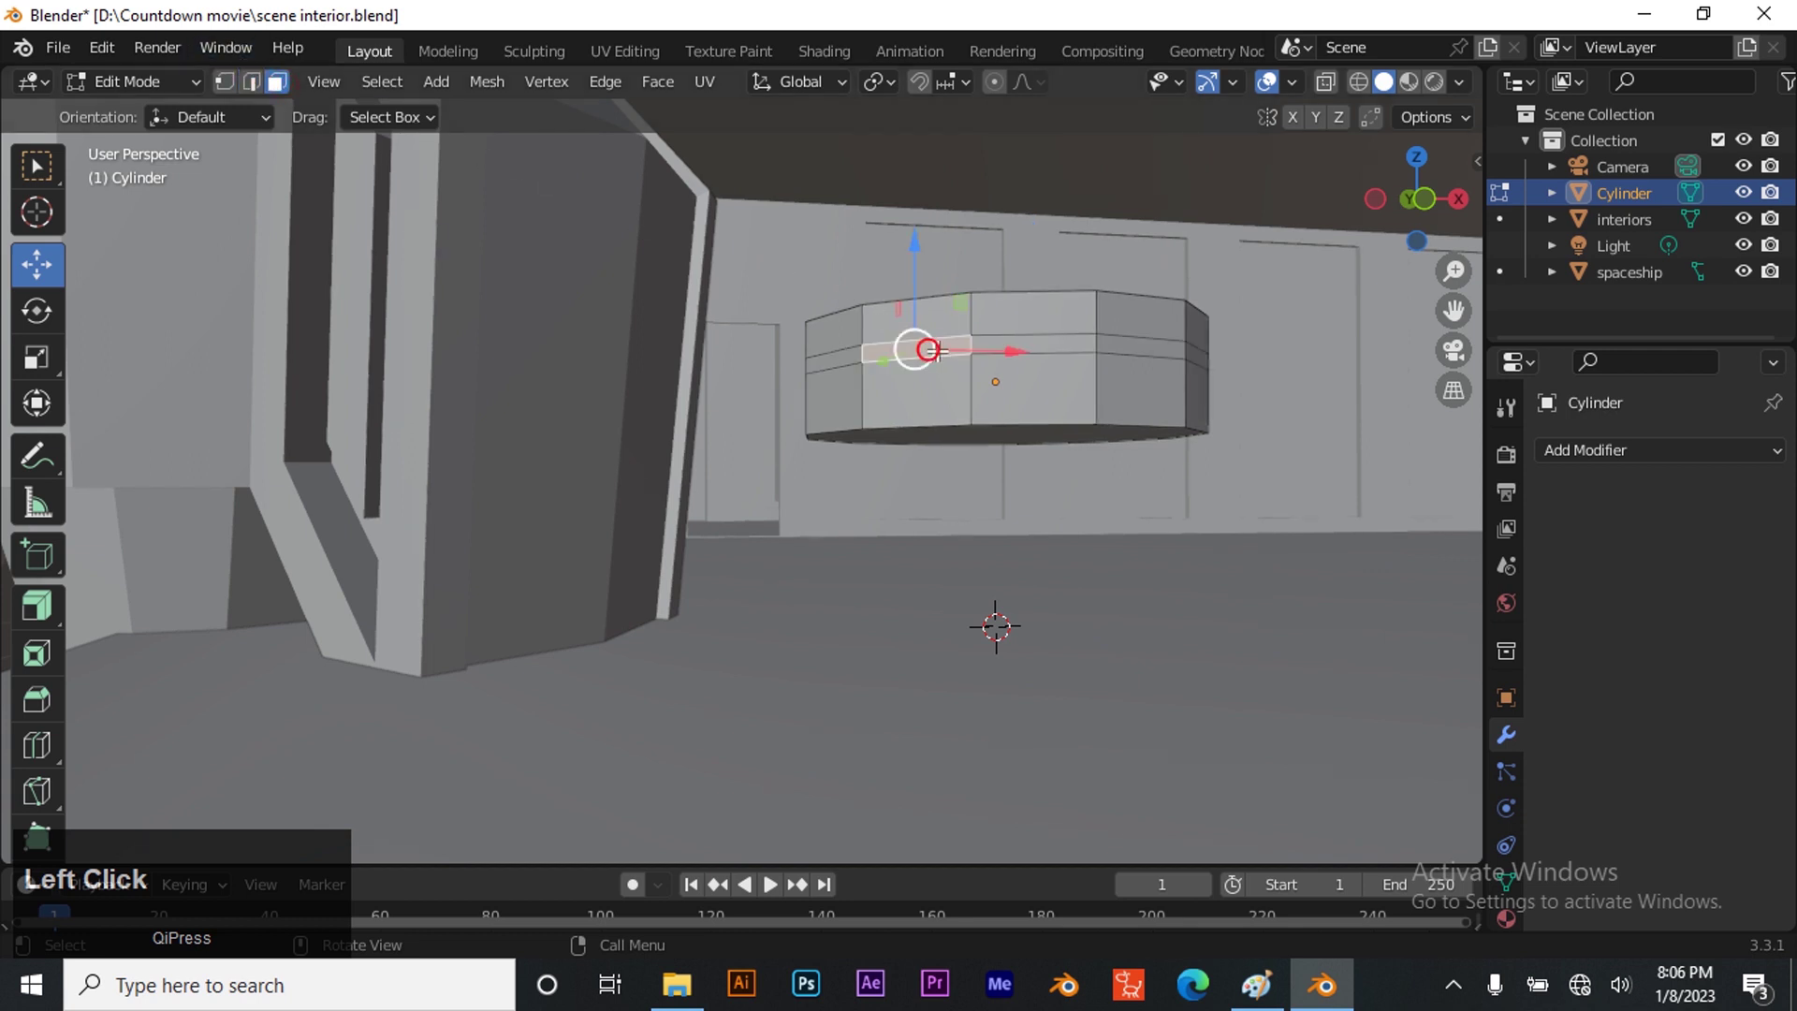
left_click(1033, 343, "alt")
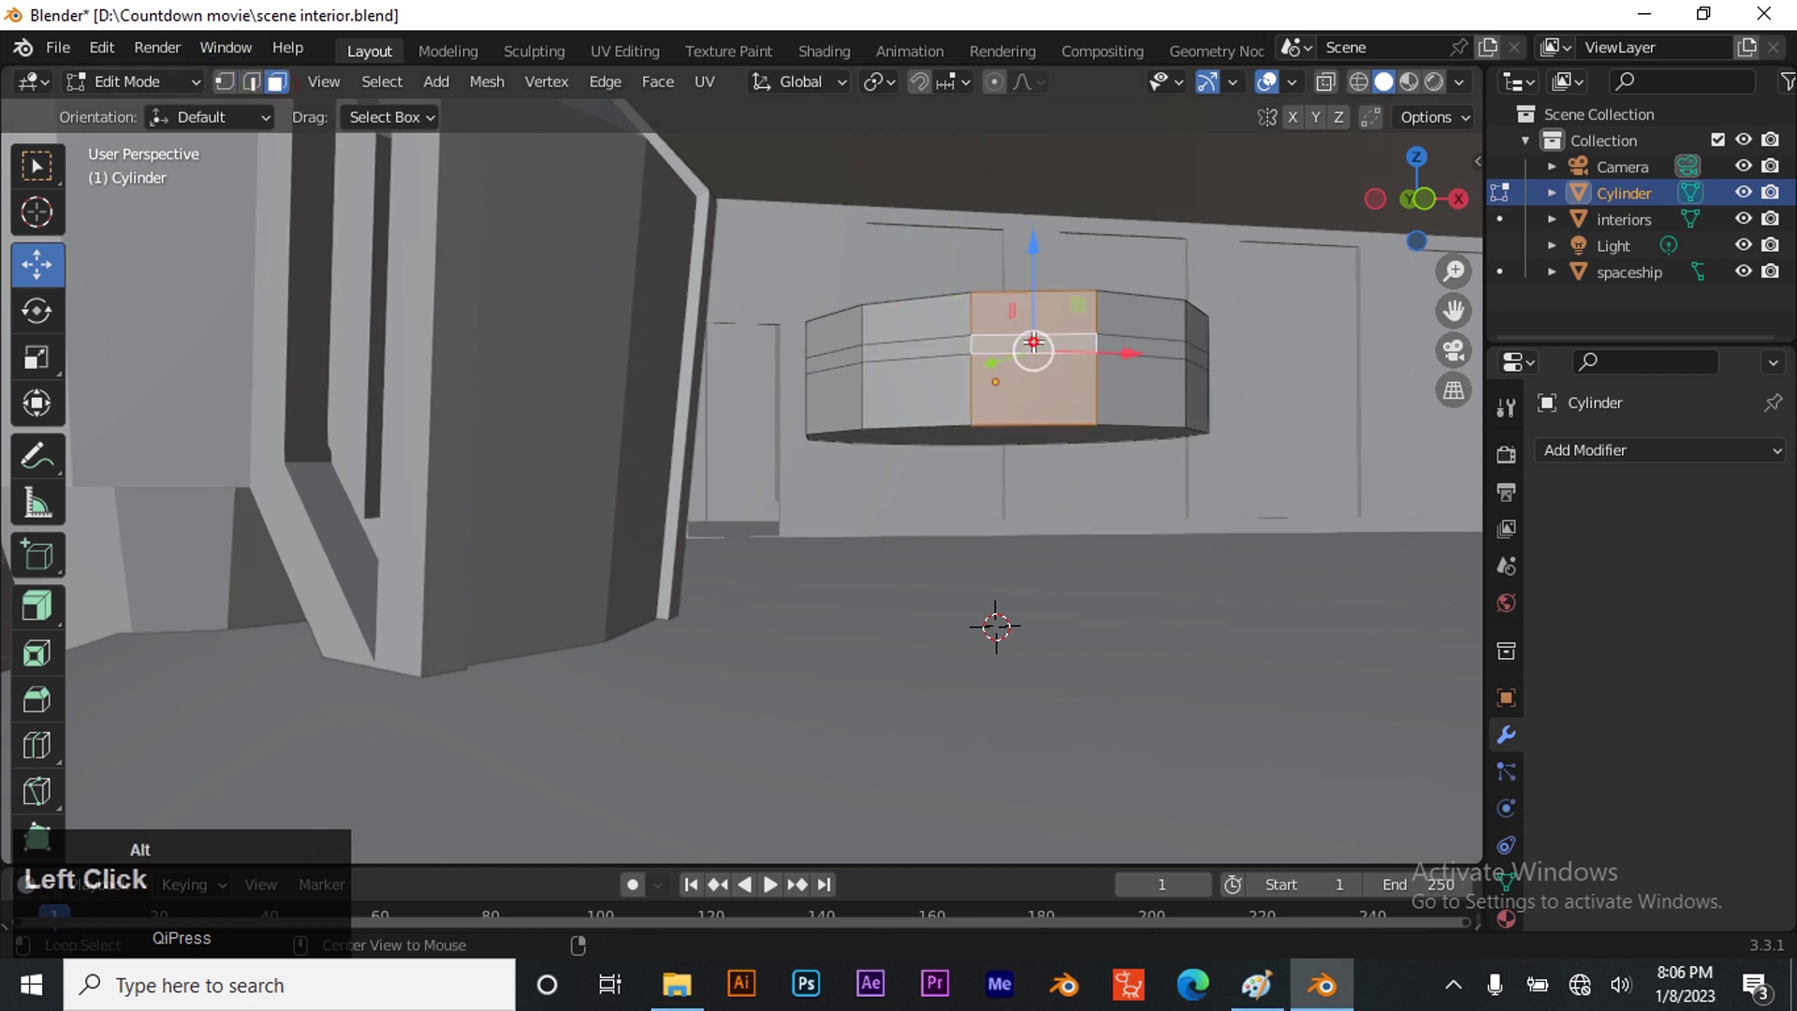
left_click(938, 349)
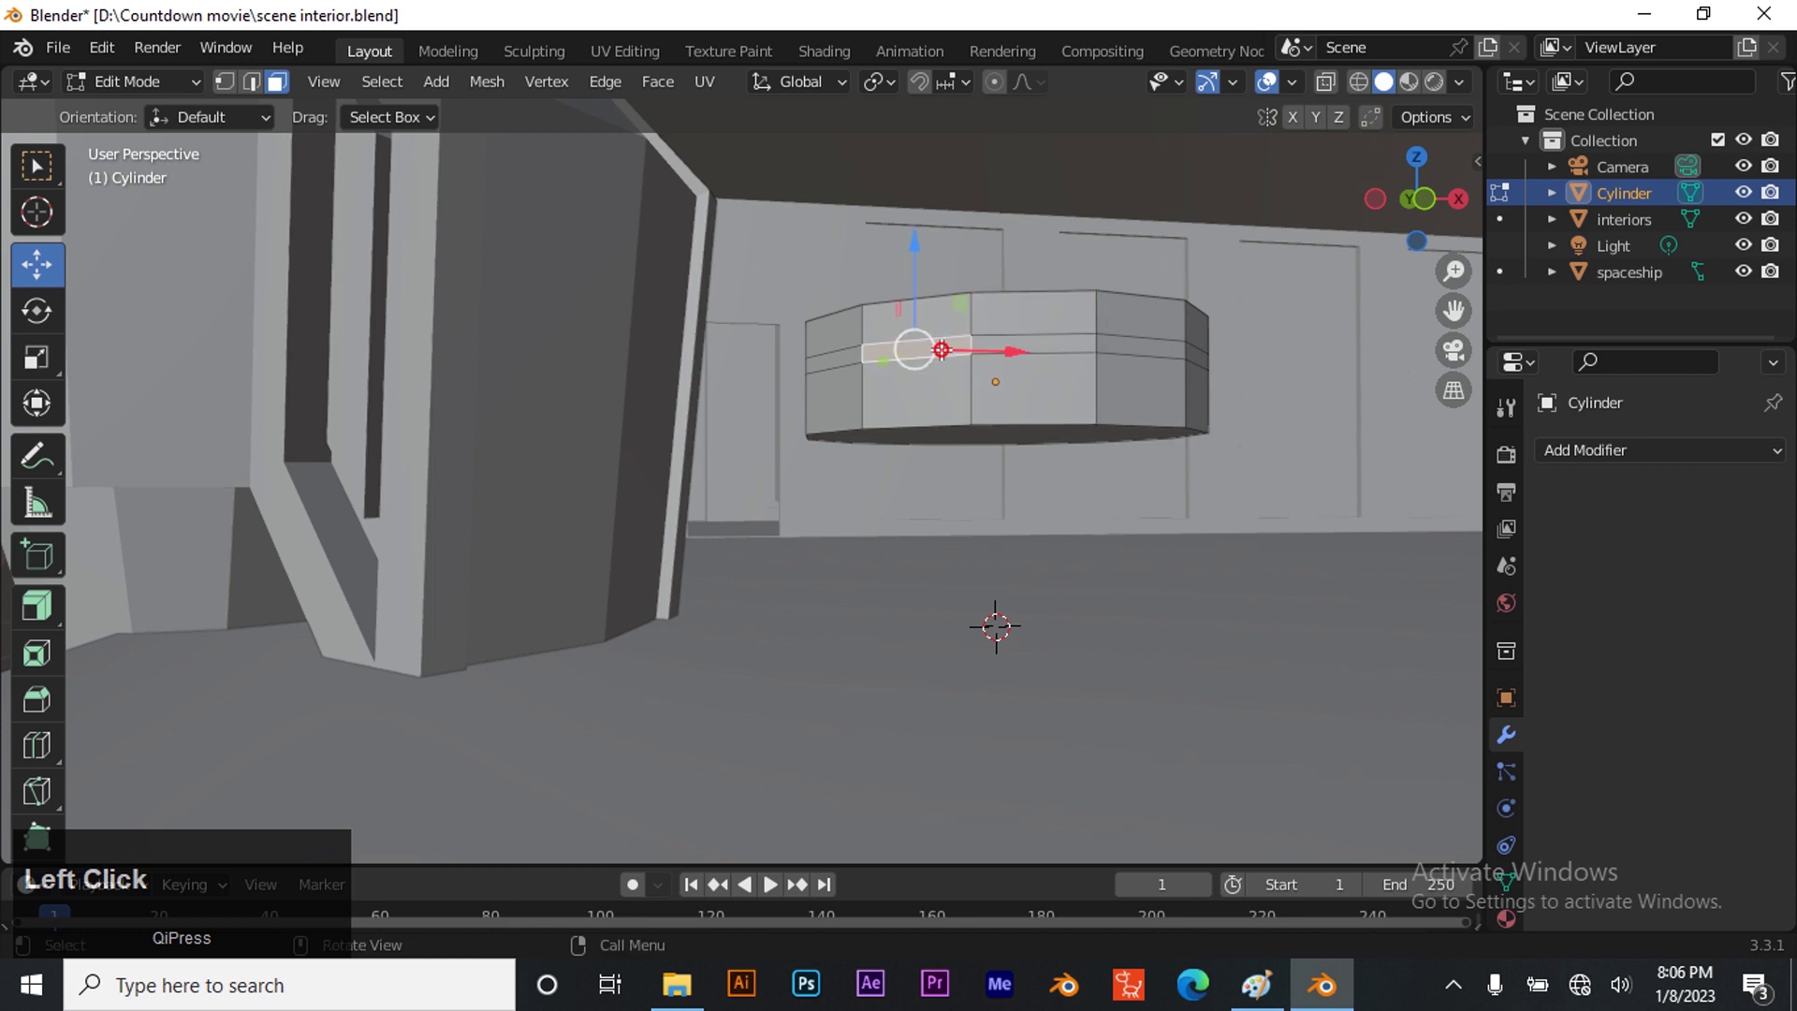
left_click(1073, 335, "alt")
left_click(927, 348)
Extend the selection face by face along the narrow band around the disc's front and far side
scroll(969, 357, "up", 4)
scroll(1121, 341, "down", 4)
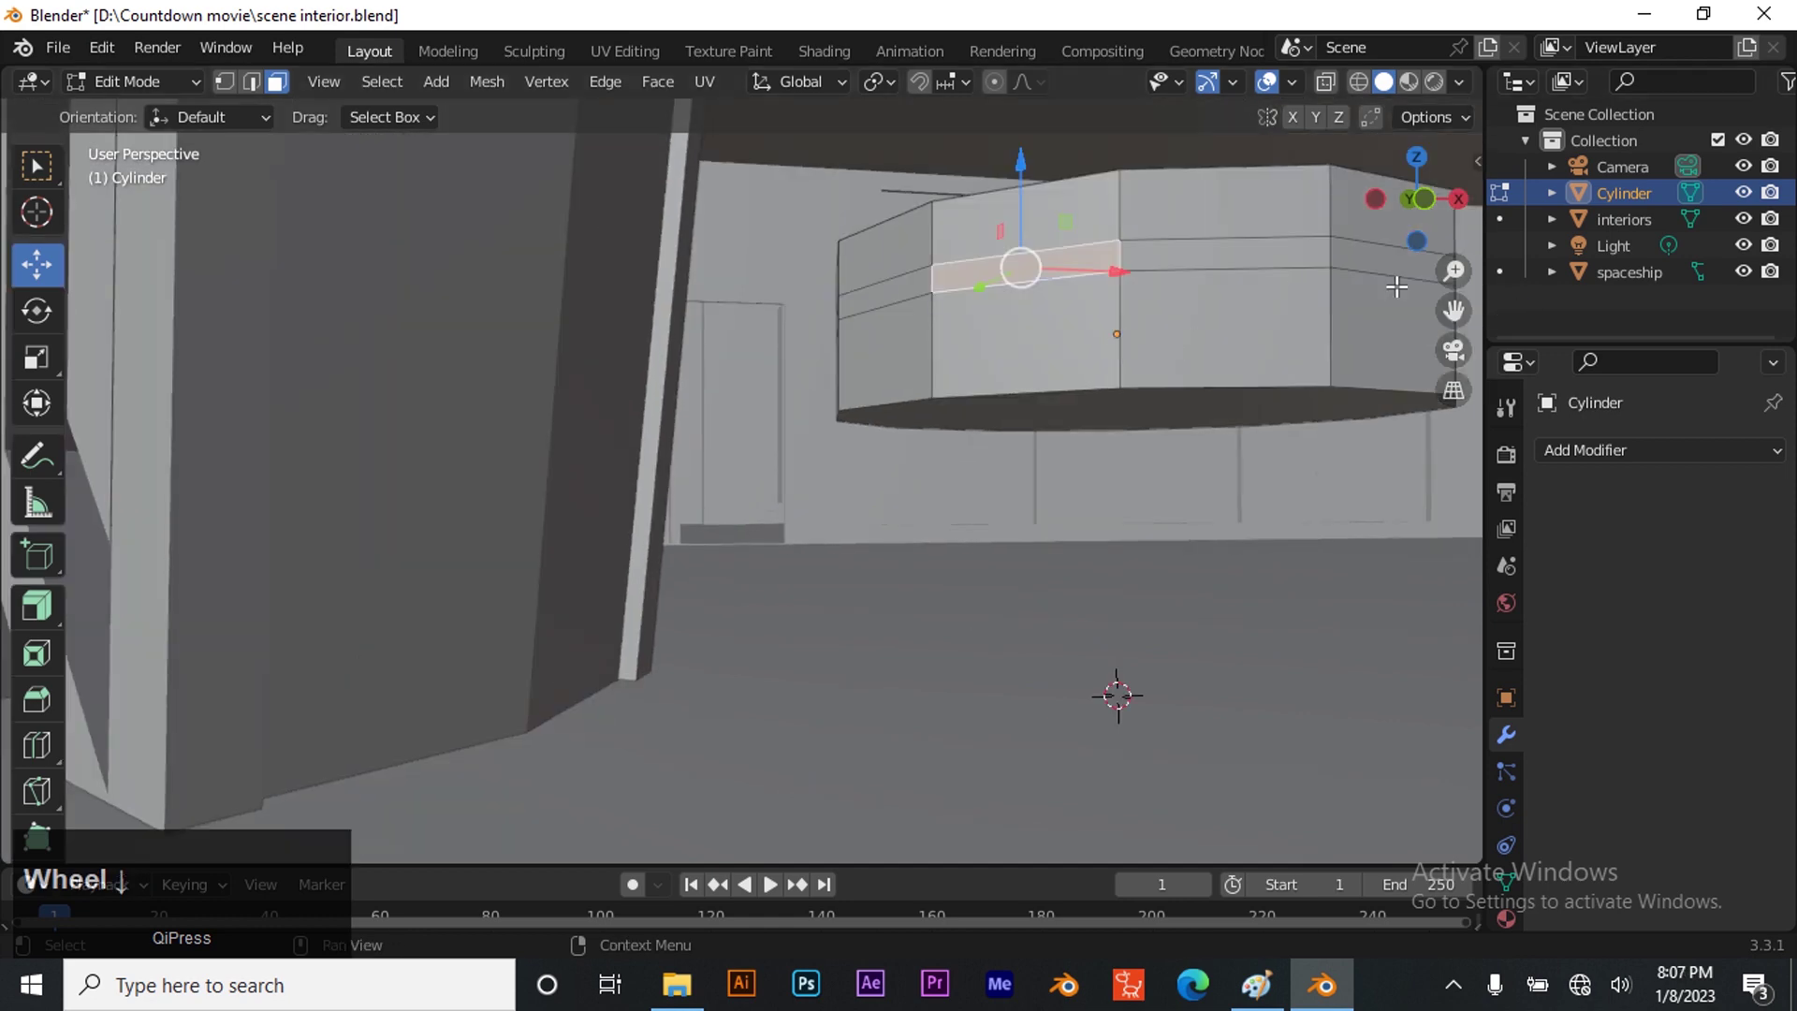
left_click(1216, 252, "shift")
left_click_drag(1419, 201, 1334, 206)
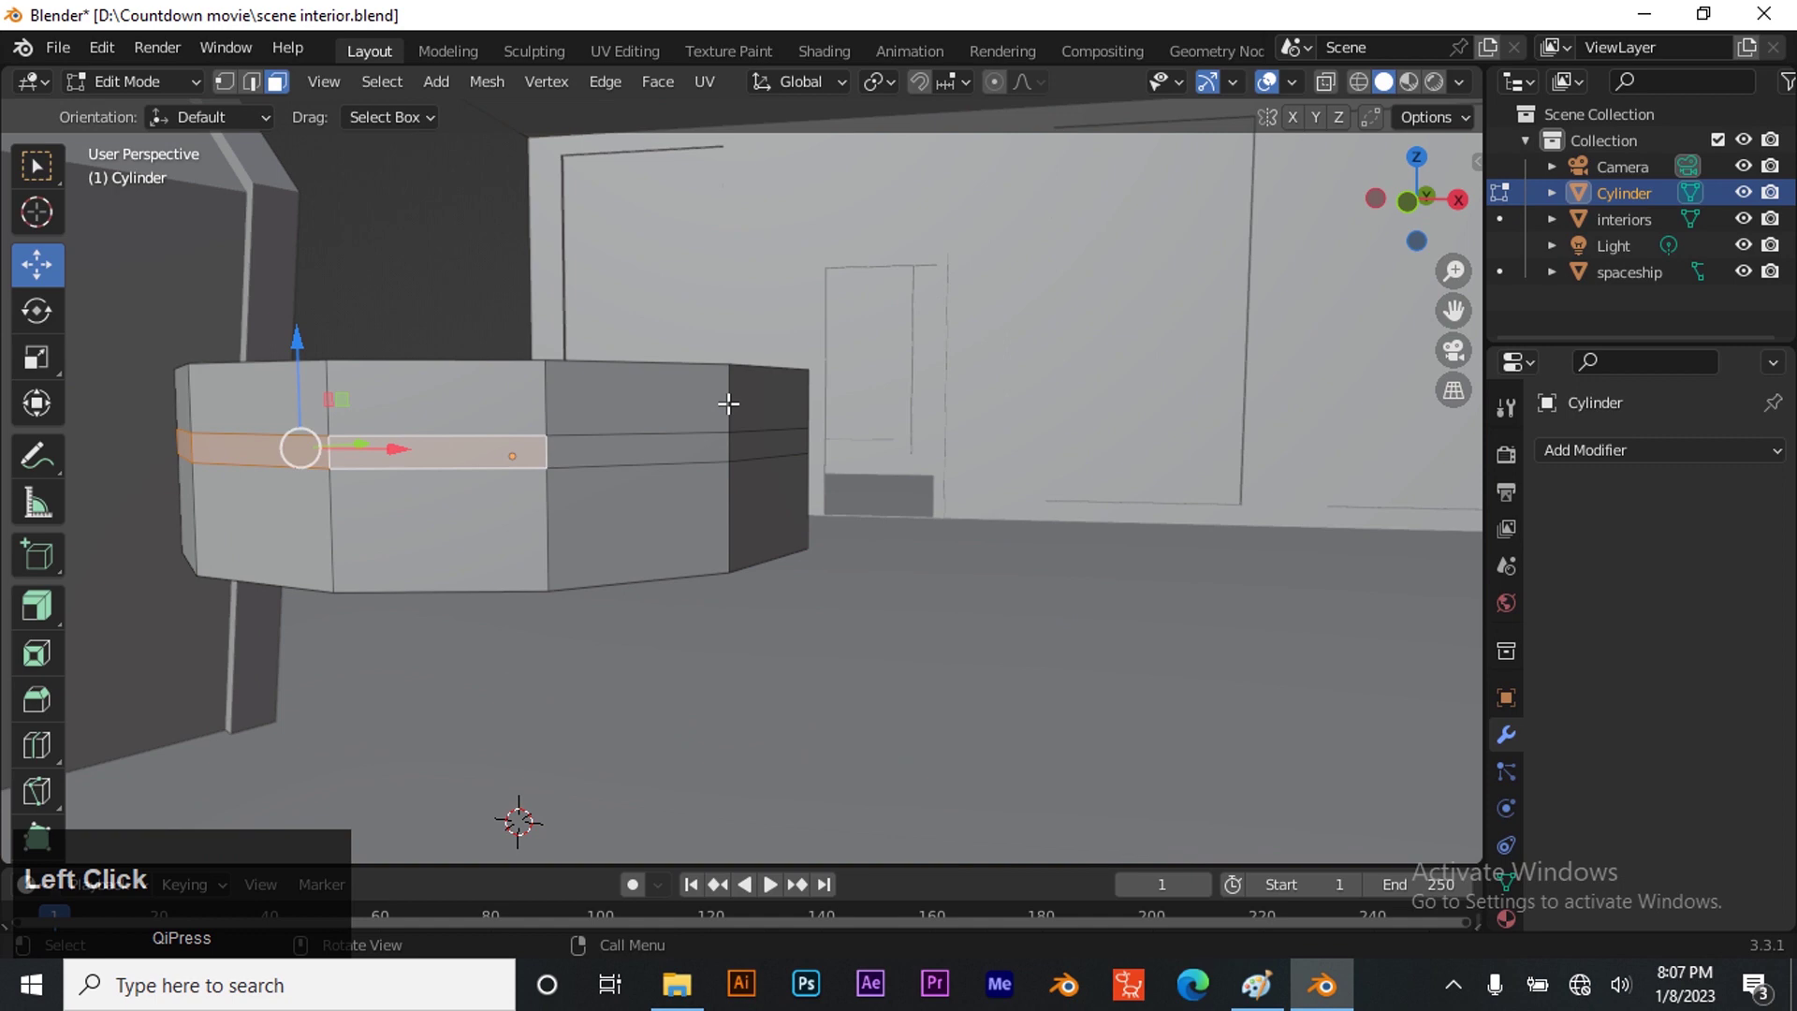
left_click(751, 446, "shift")
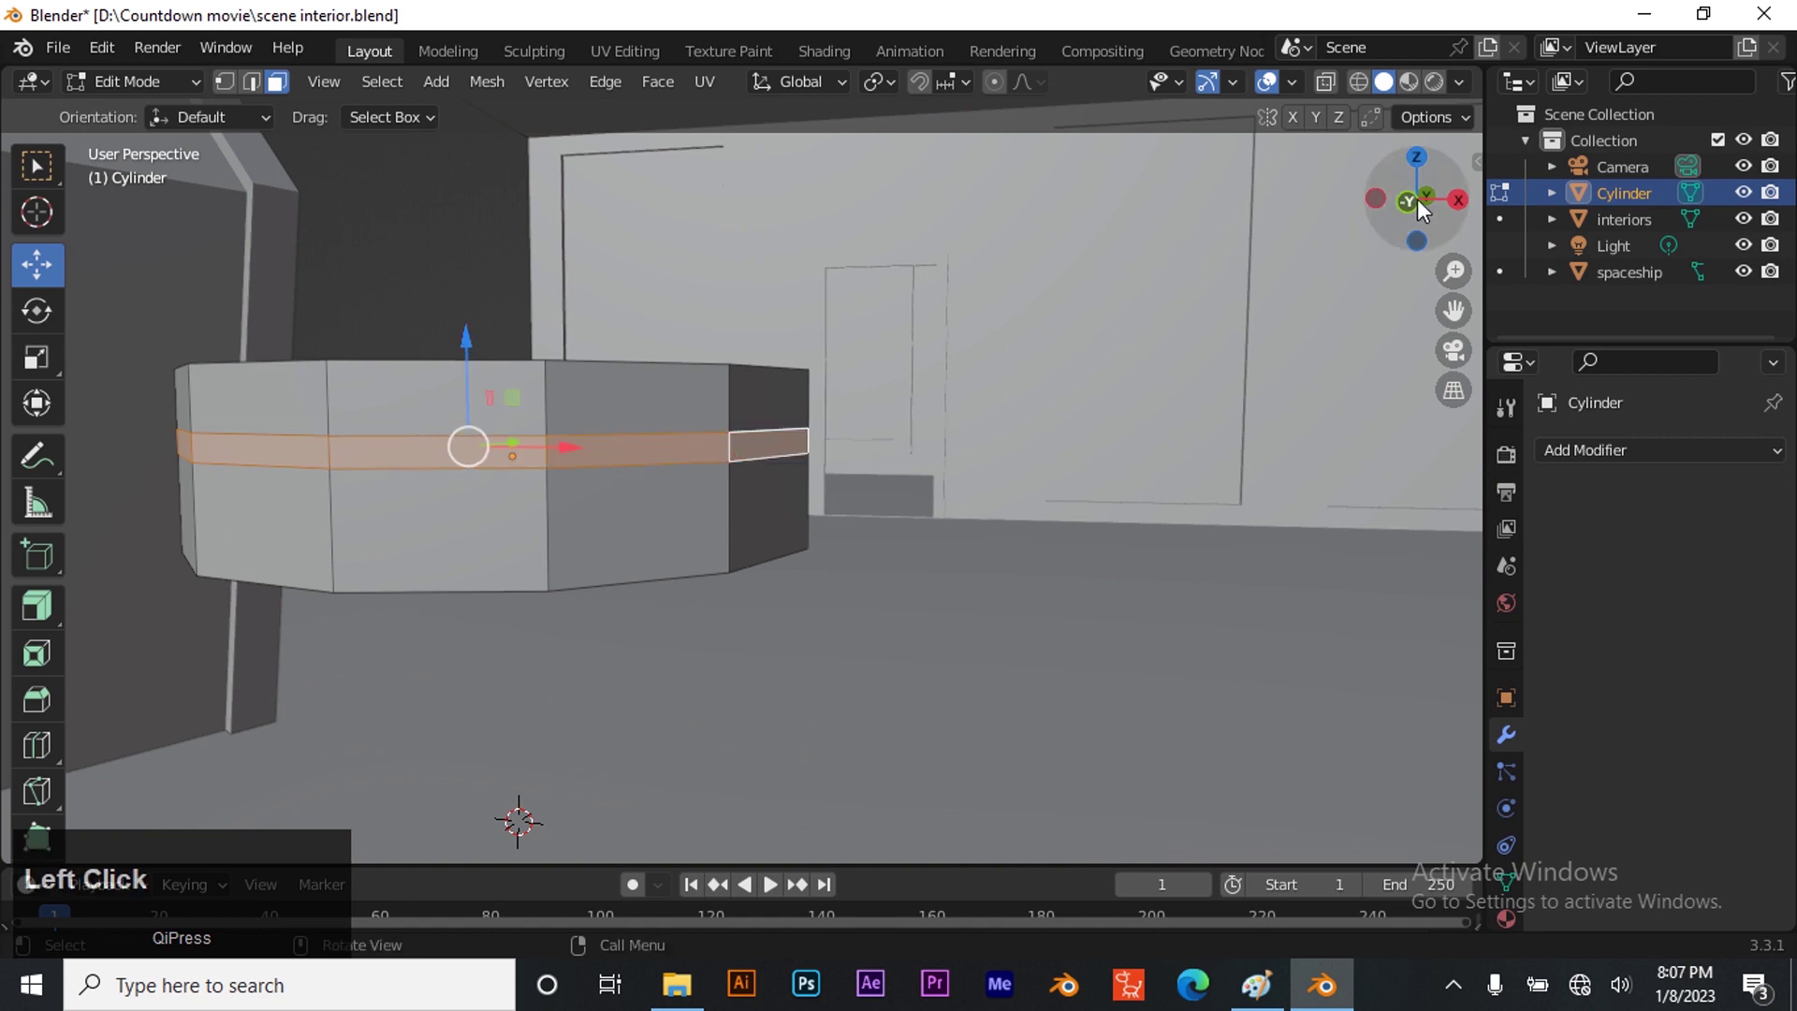
left_click_drag(1415, 200, 1286, 219)
left_click(129, 425, "shift")
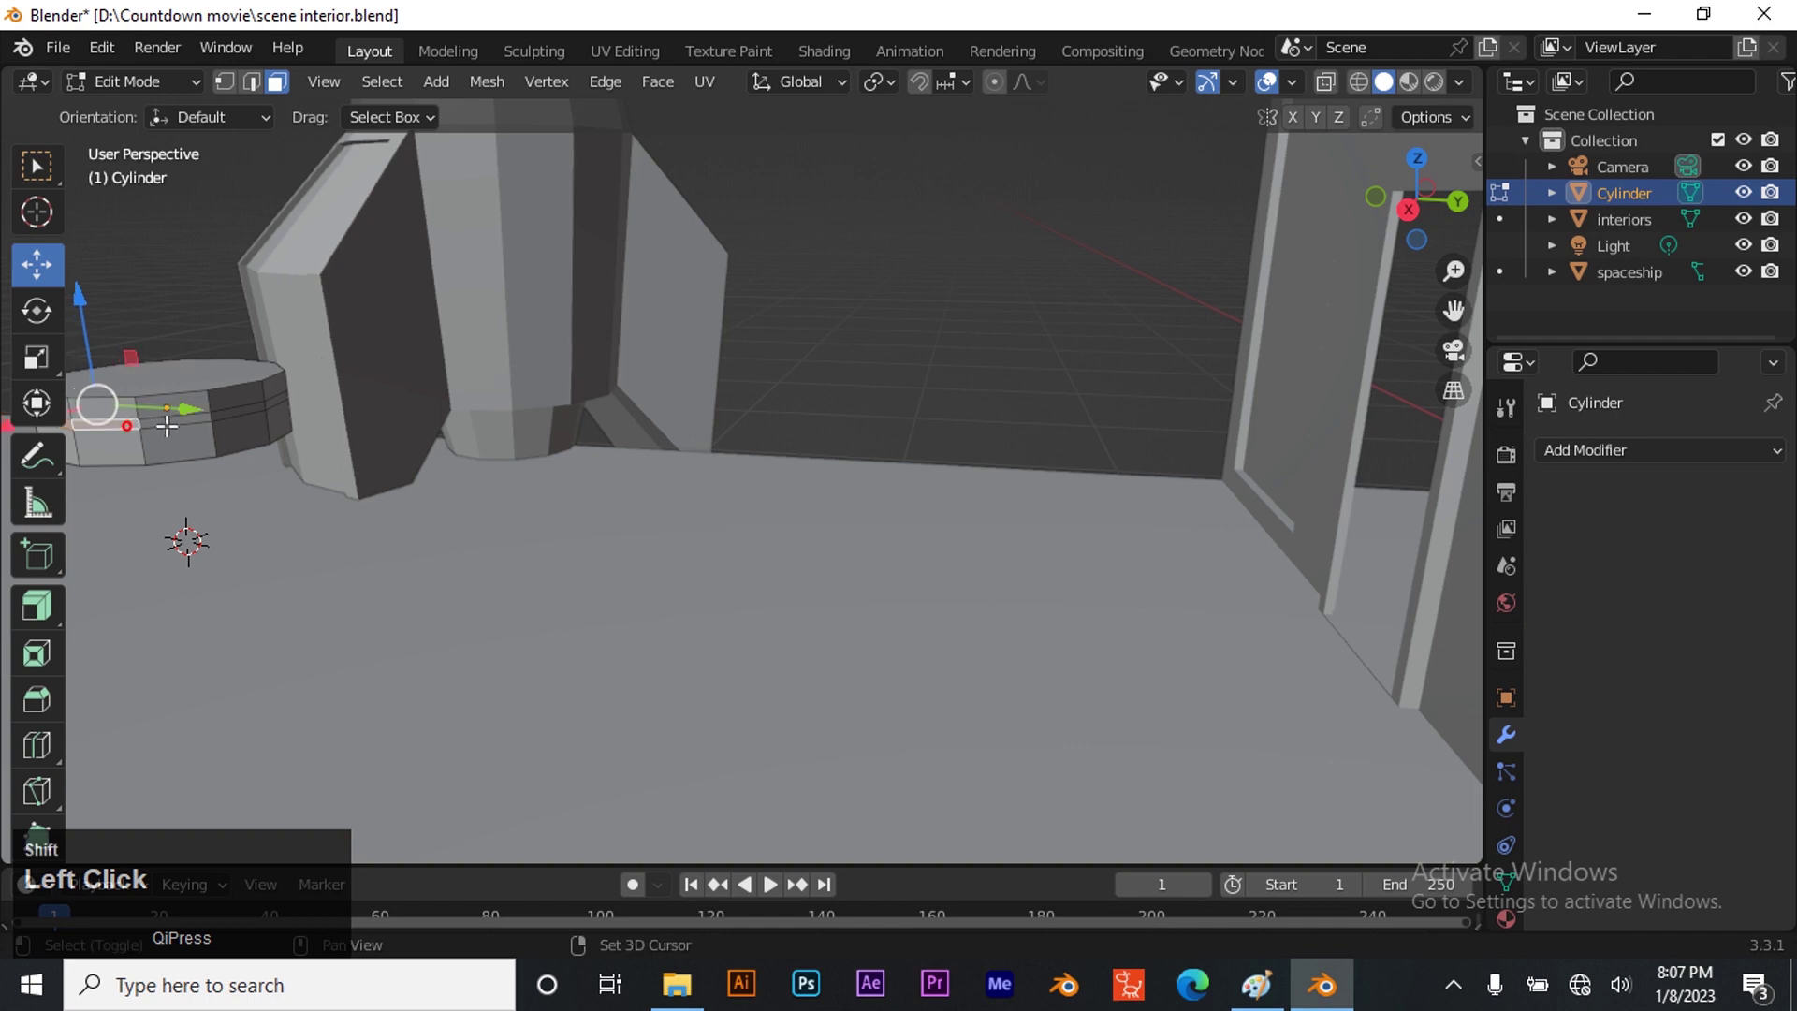
left_click(181, 419, "shift")
left_click(235, 411, "shift")
left_click(278, 402, "shift")
left_click_drag(1412, 229, 1310, 244)
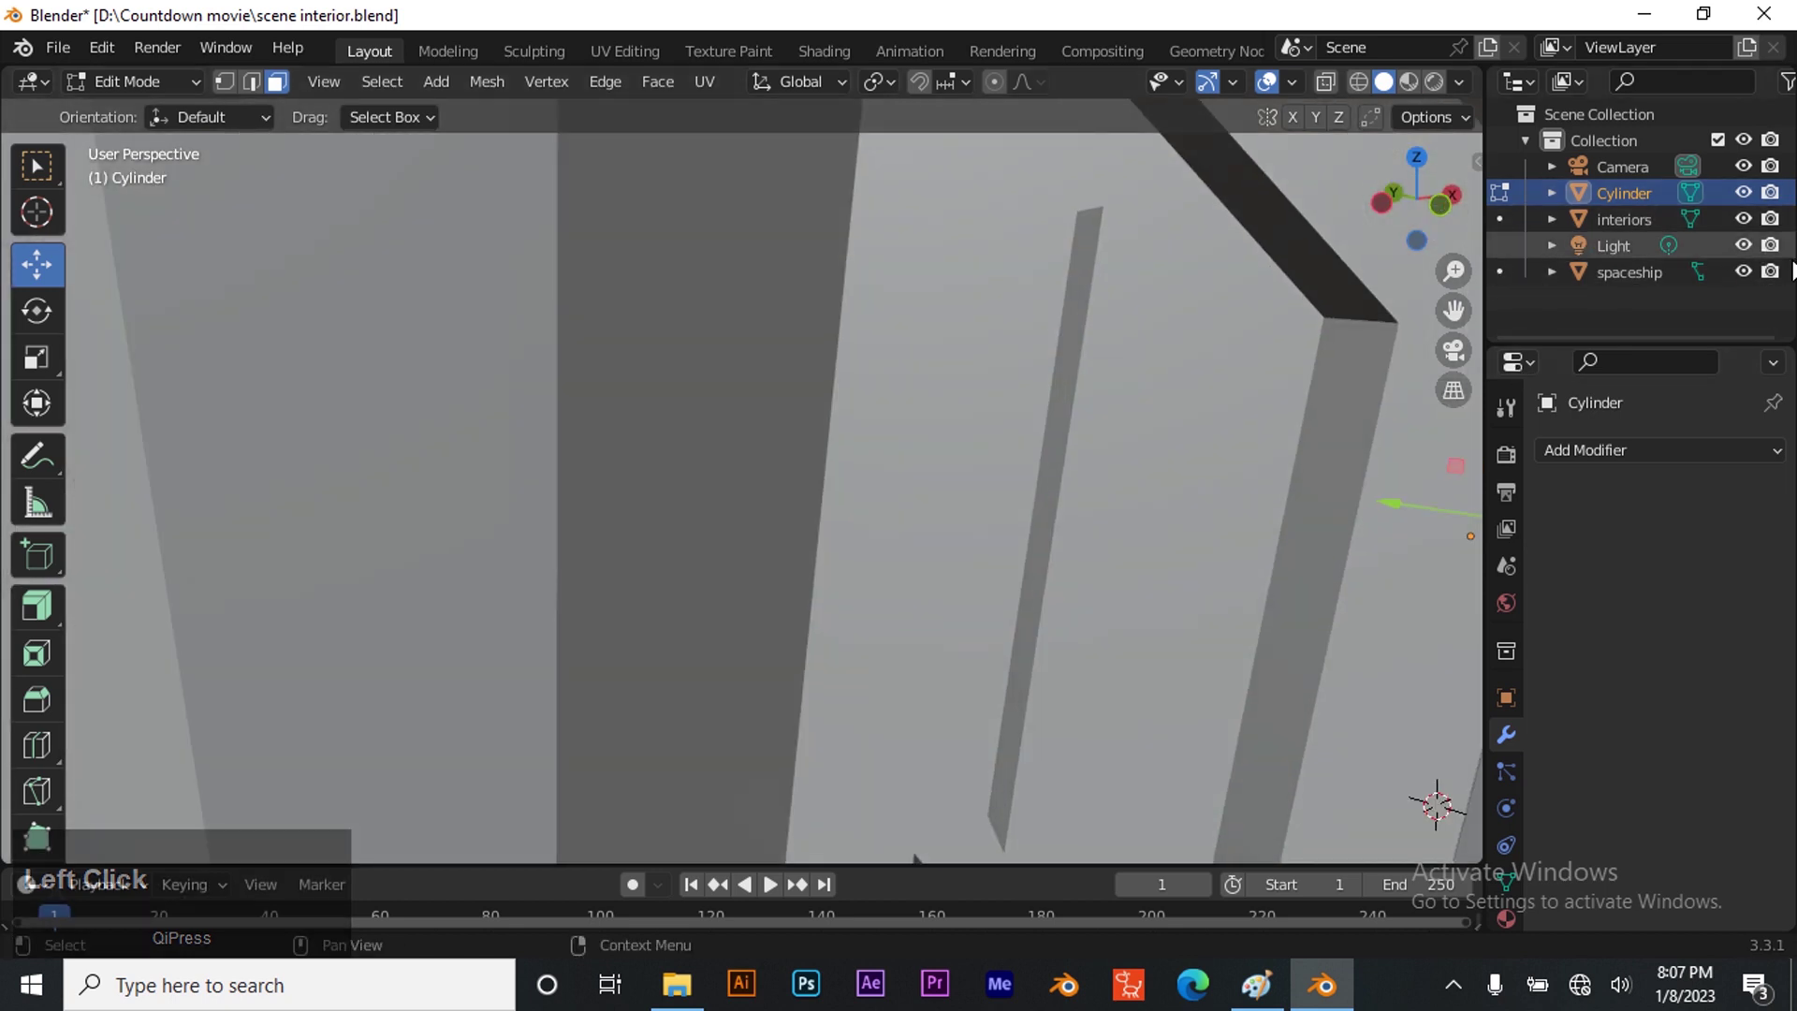
Hide the spaceship and add the remaining faces of the disc's narrow band to the selection
left_click(1743, 271)
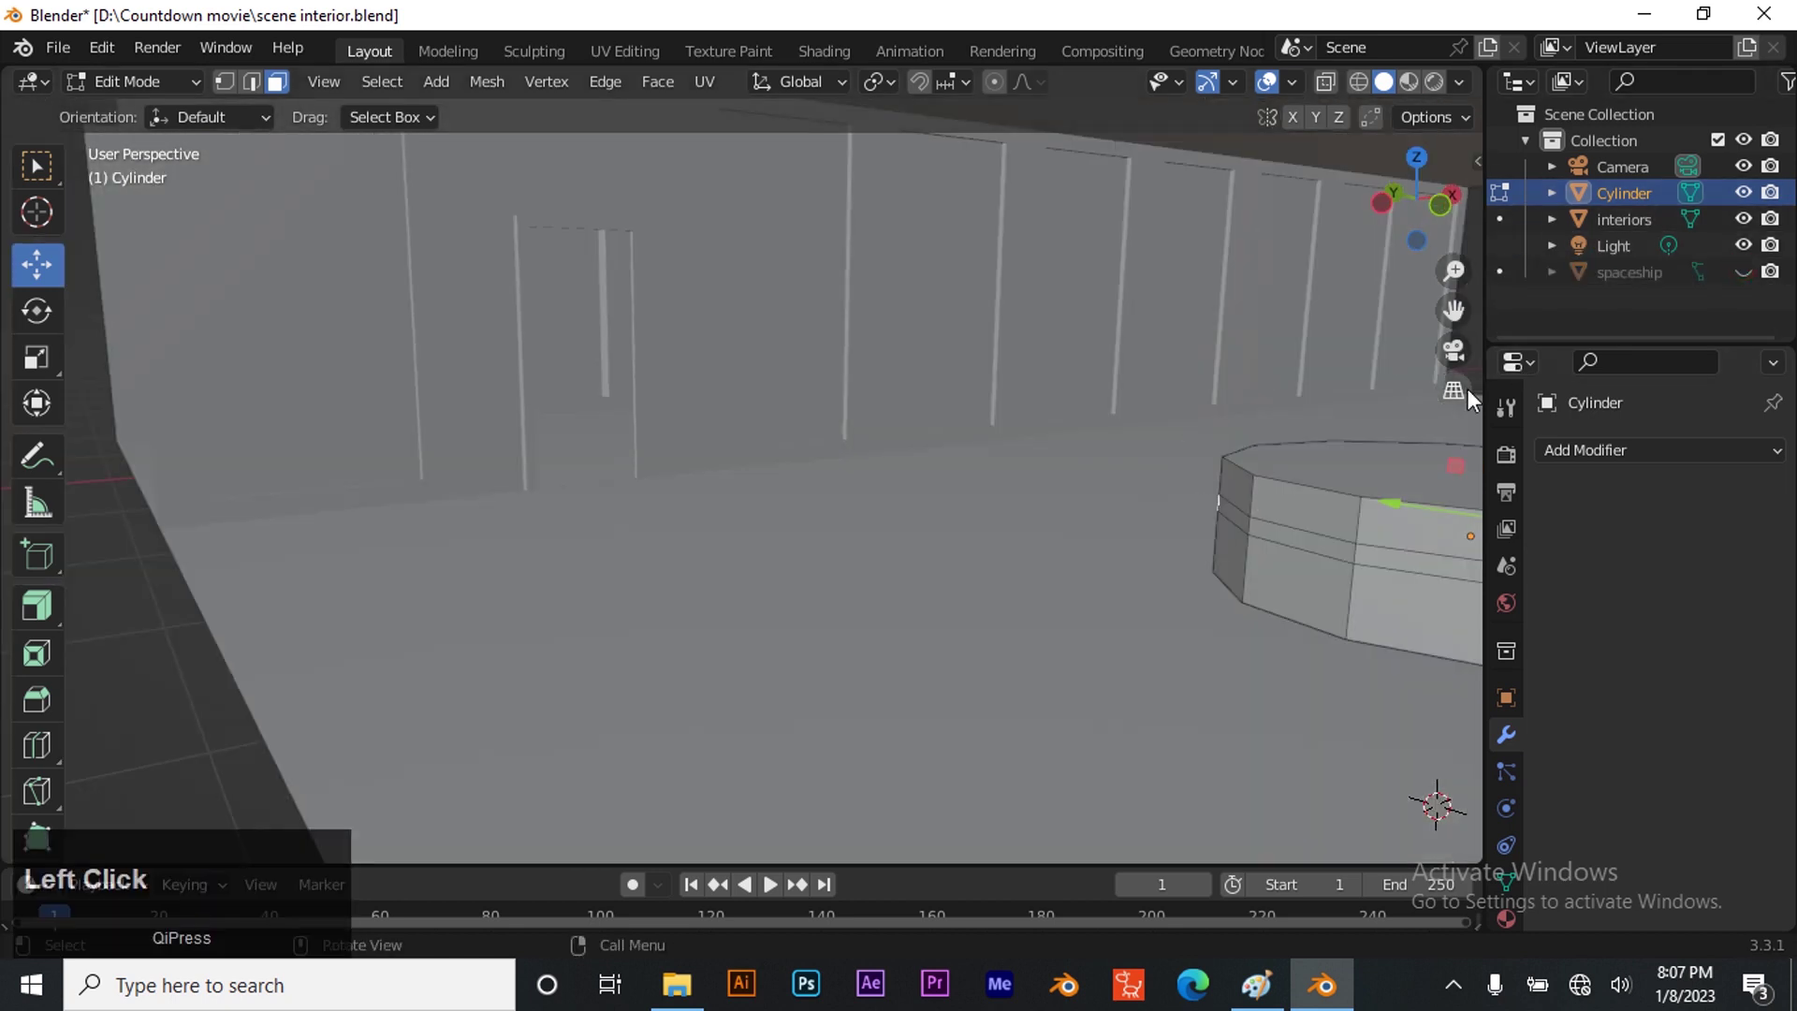
scroll(1279, 451, "down", 4)
scroll(1004, 570, "up", 5)
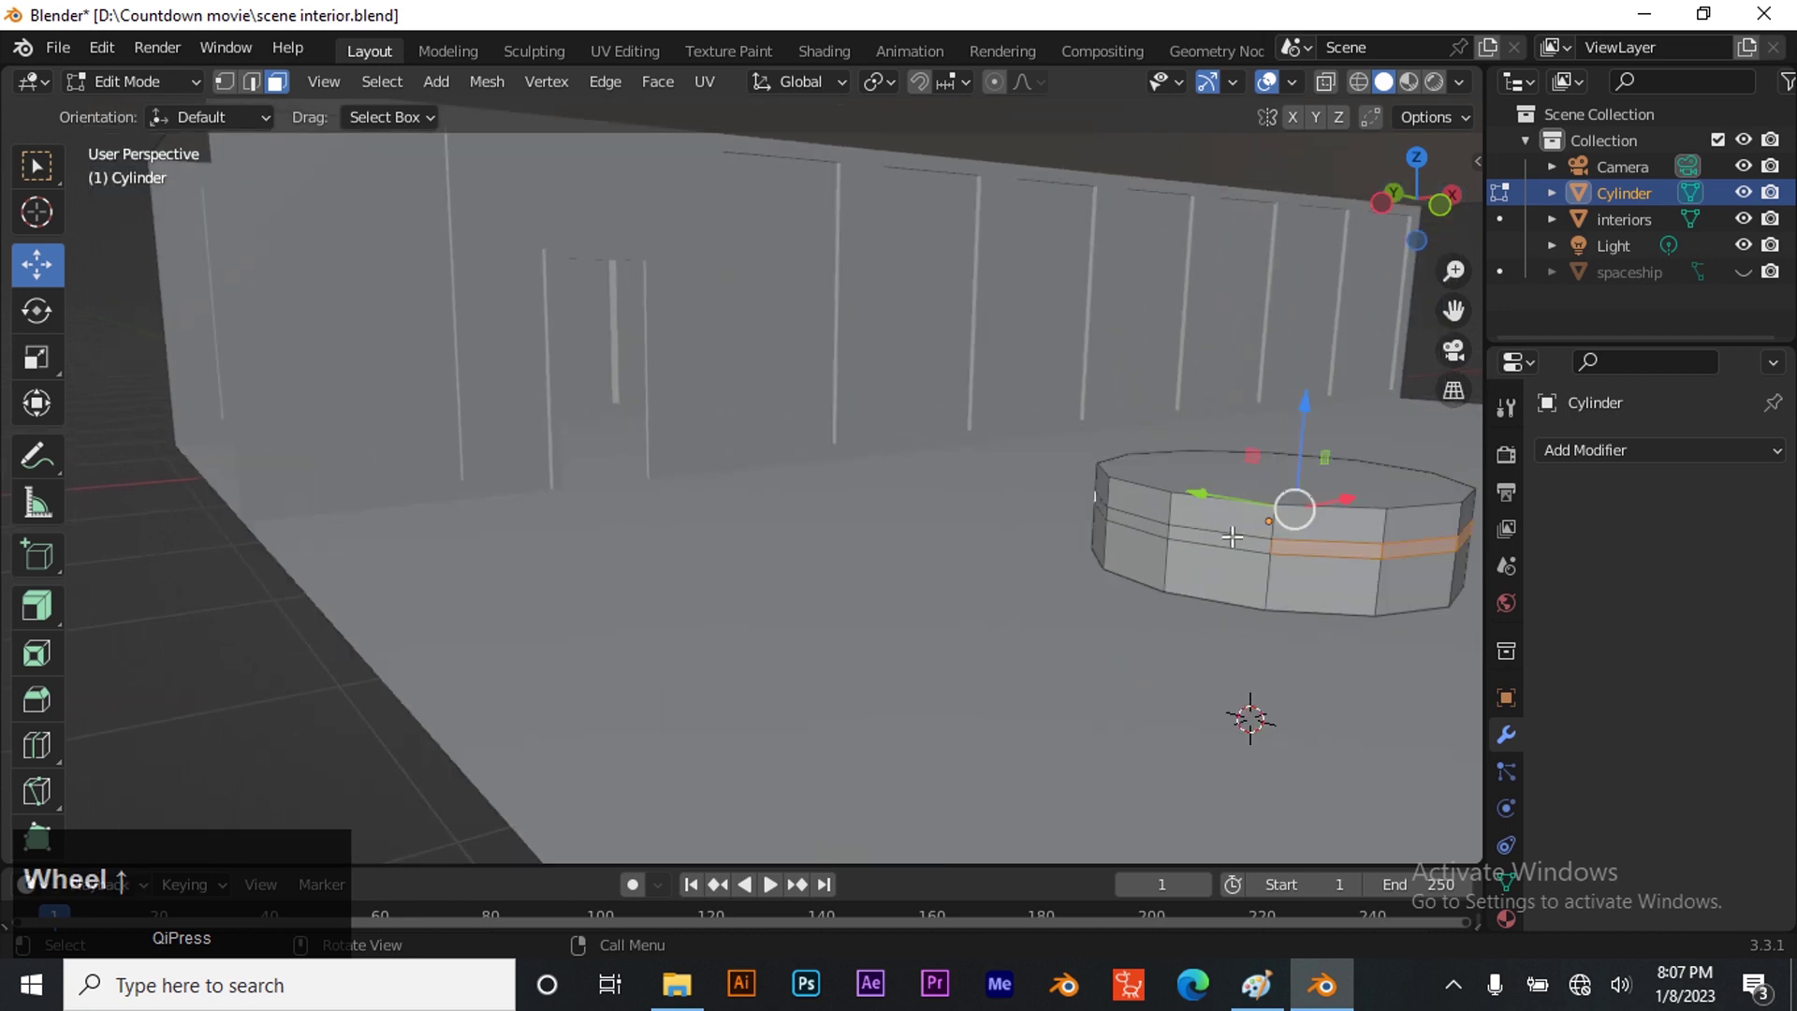
left_click(1231, 536, "shift")
left_click(1144, 527, "shift")
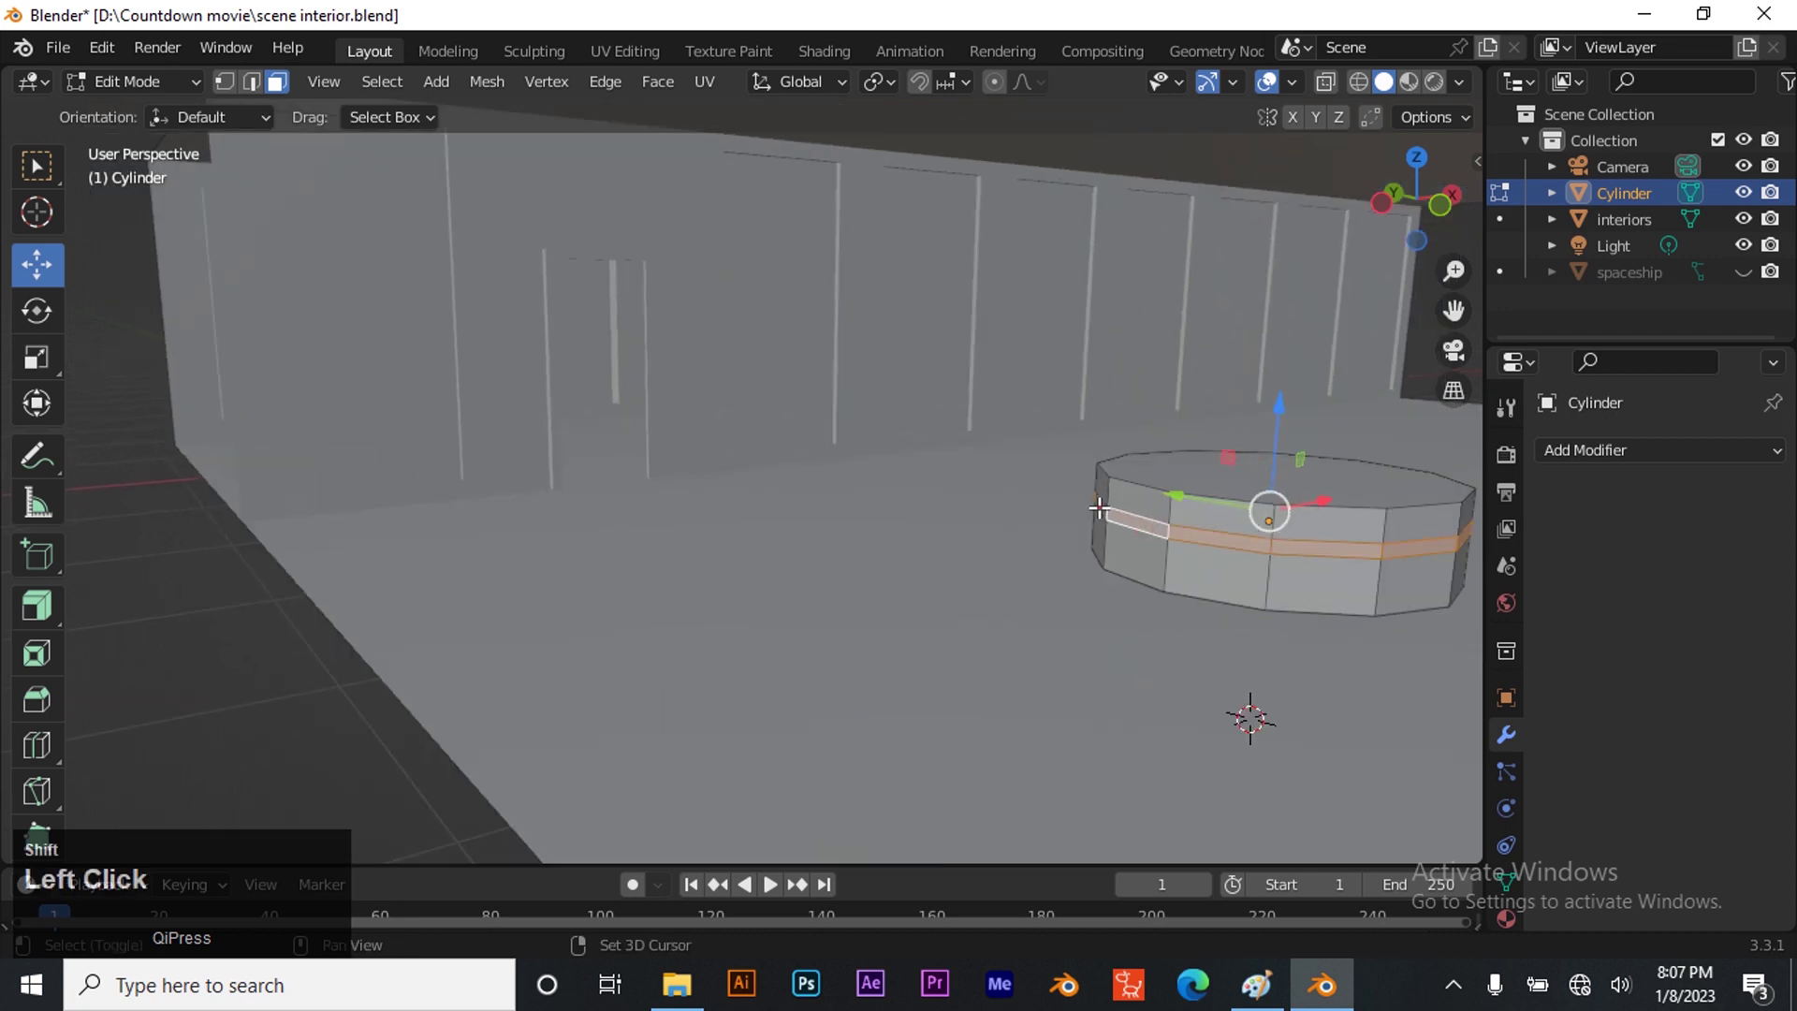
left_click(1100, 506, "shift")
left_click_drag(1385, 221, 1318, 243)
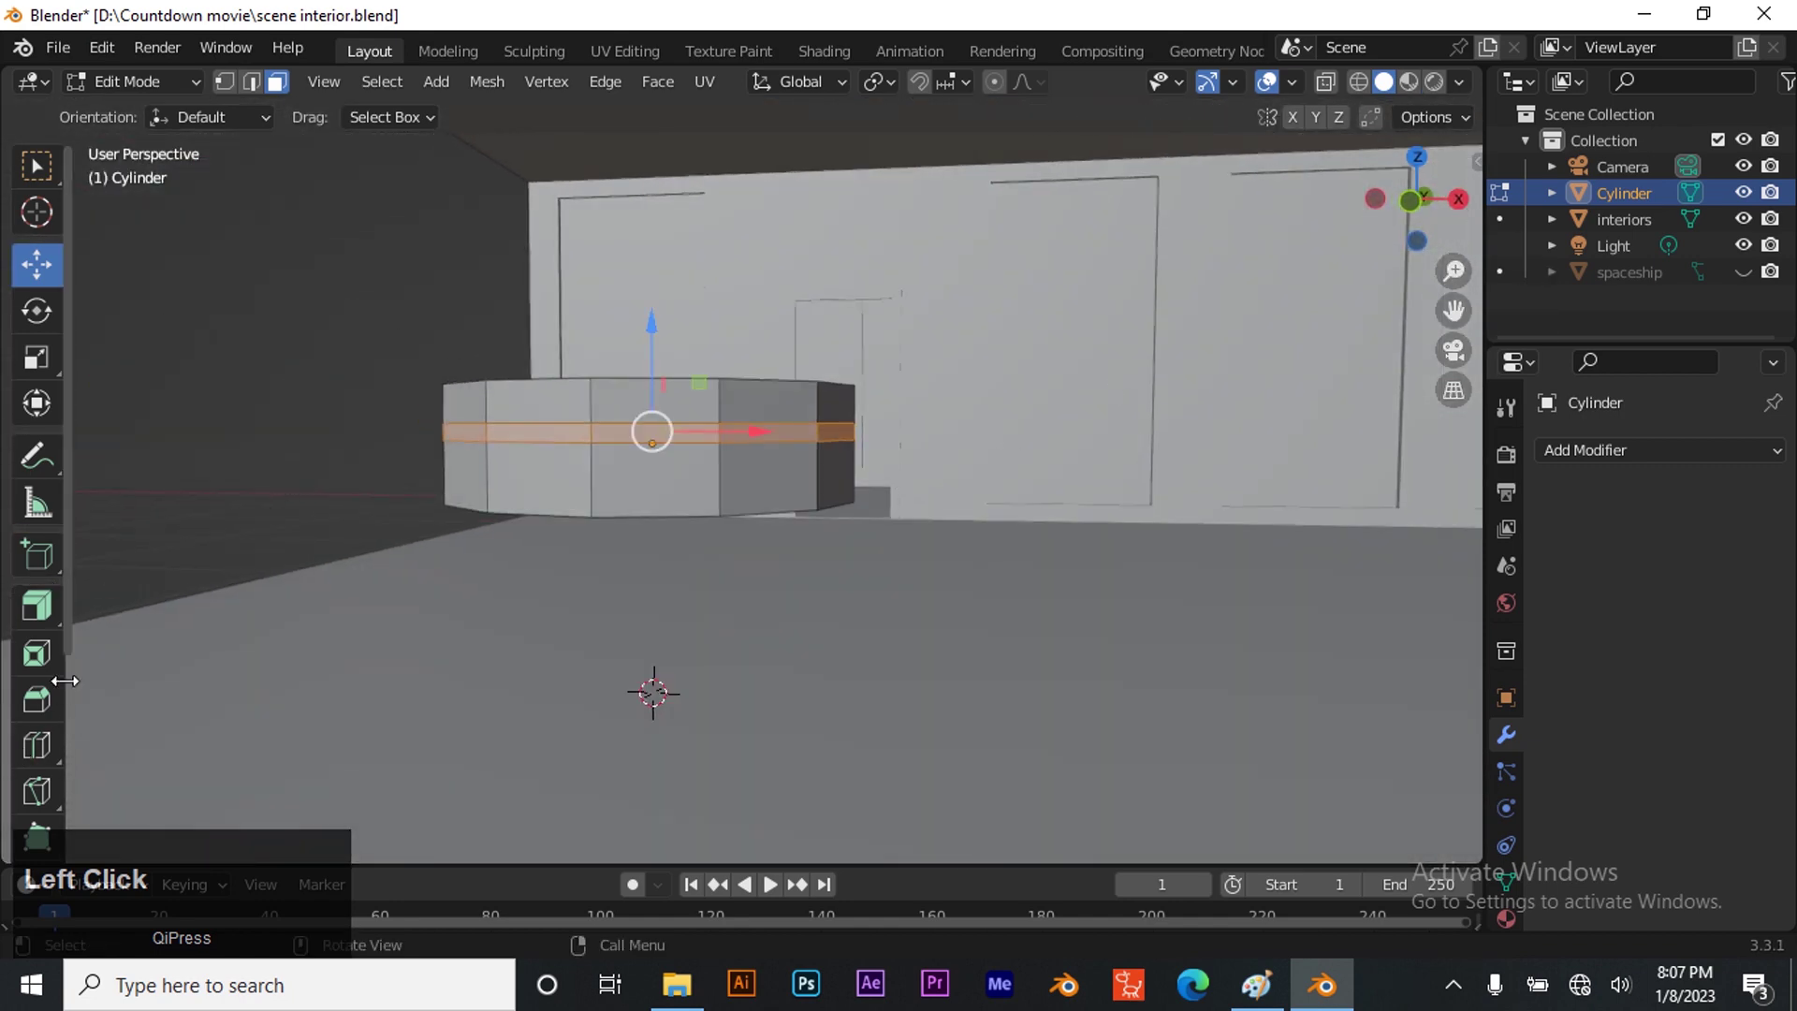
left_click(37, 607)
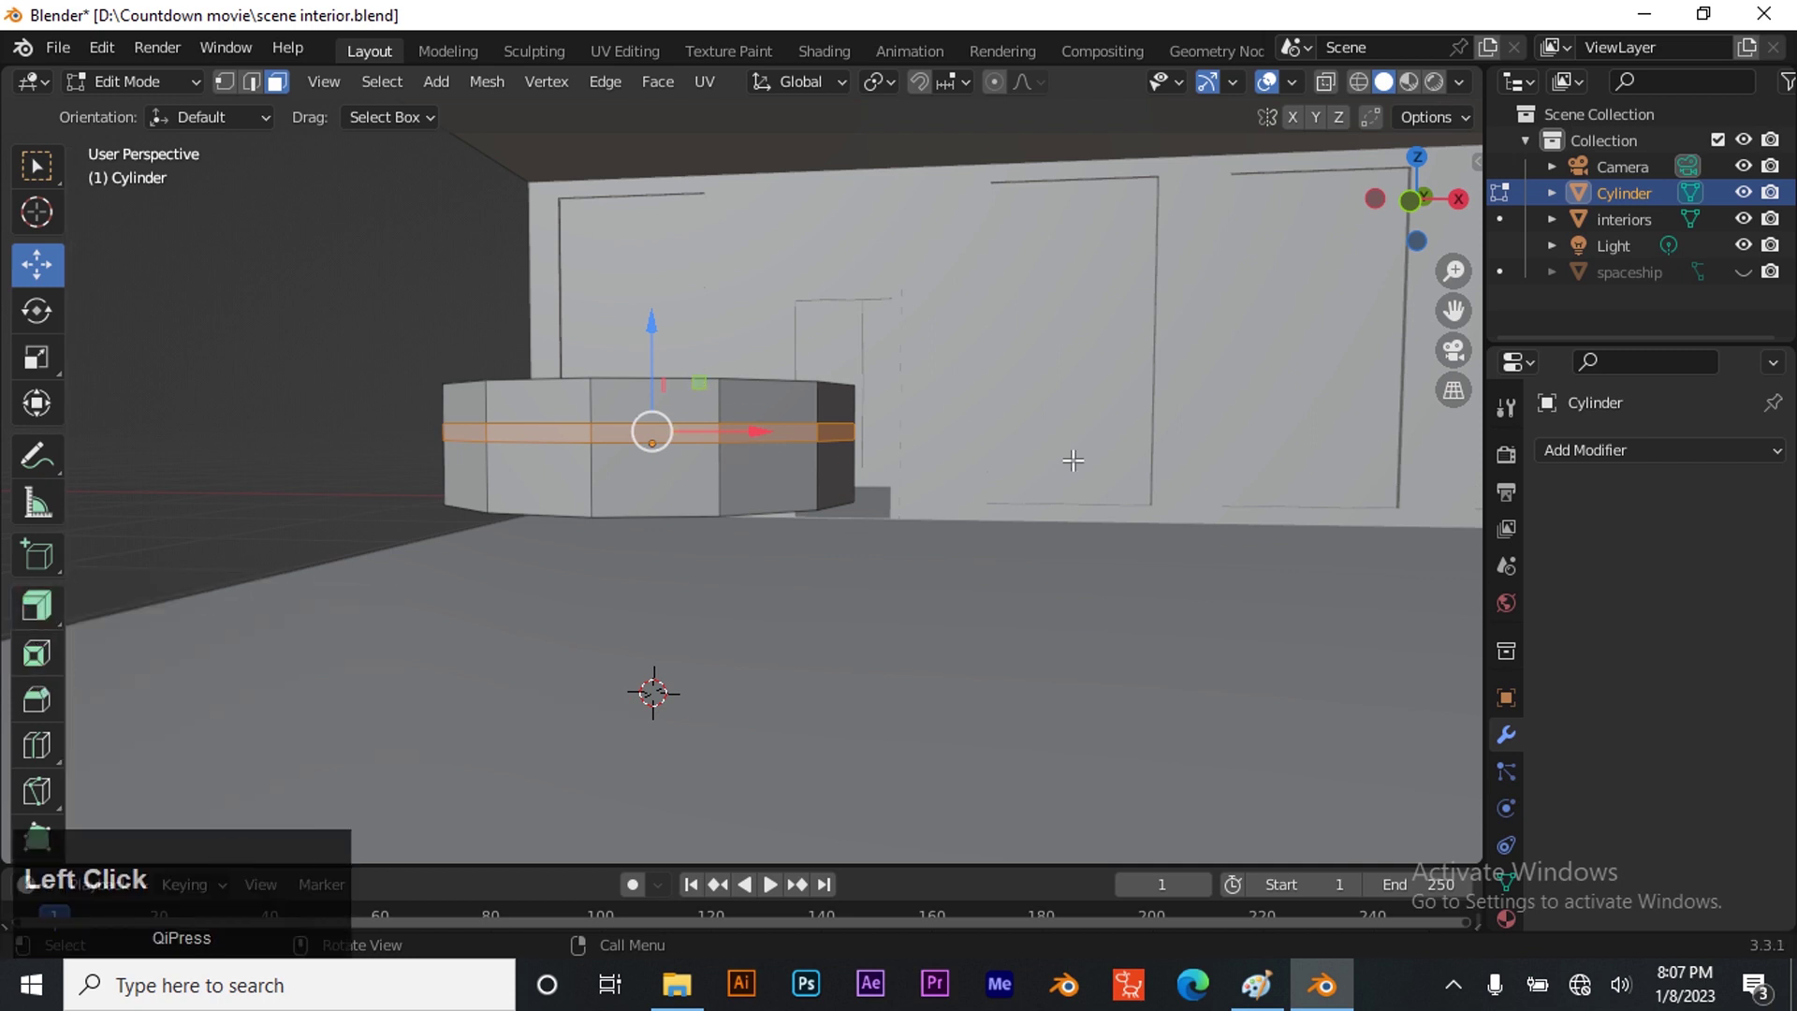
key("e")
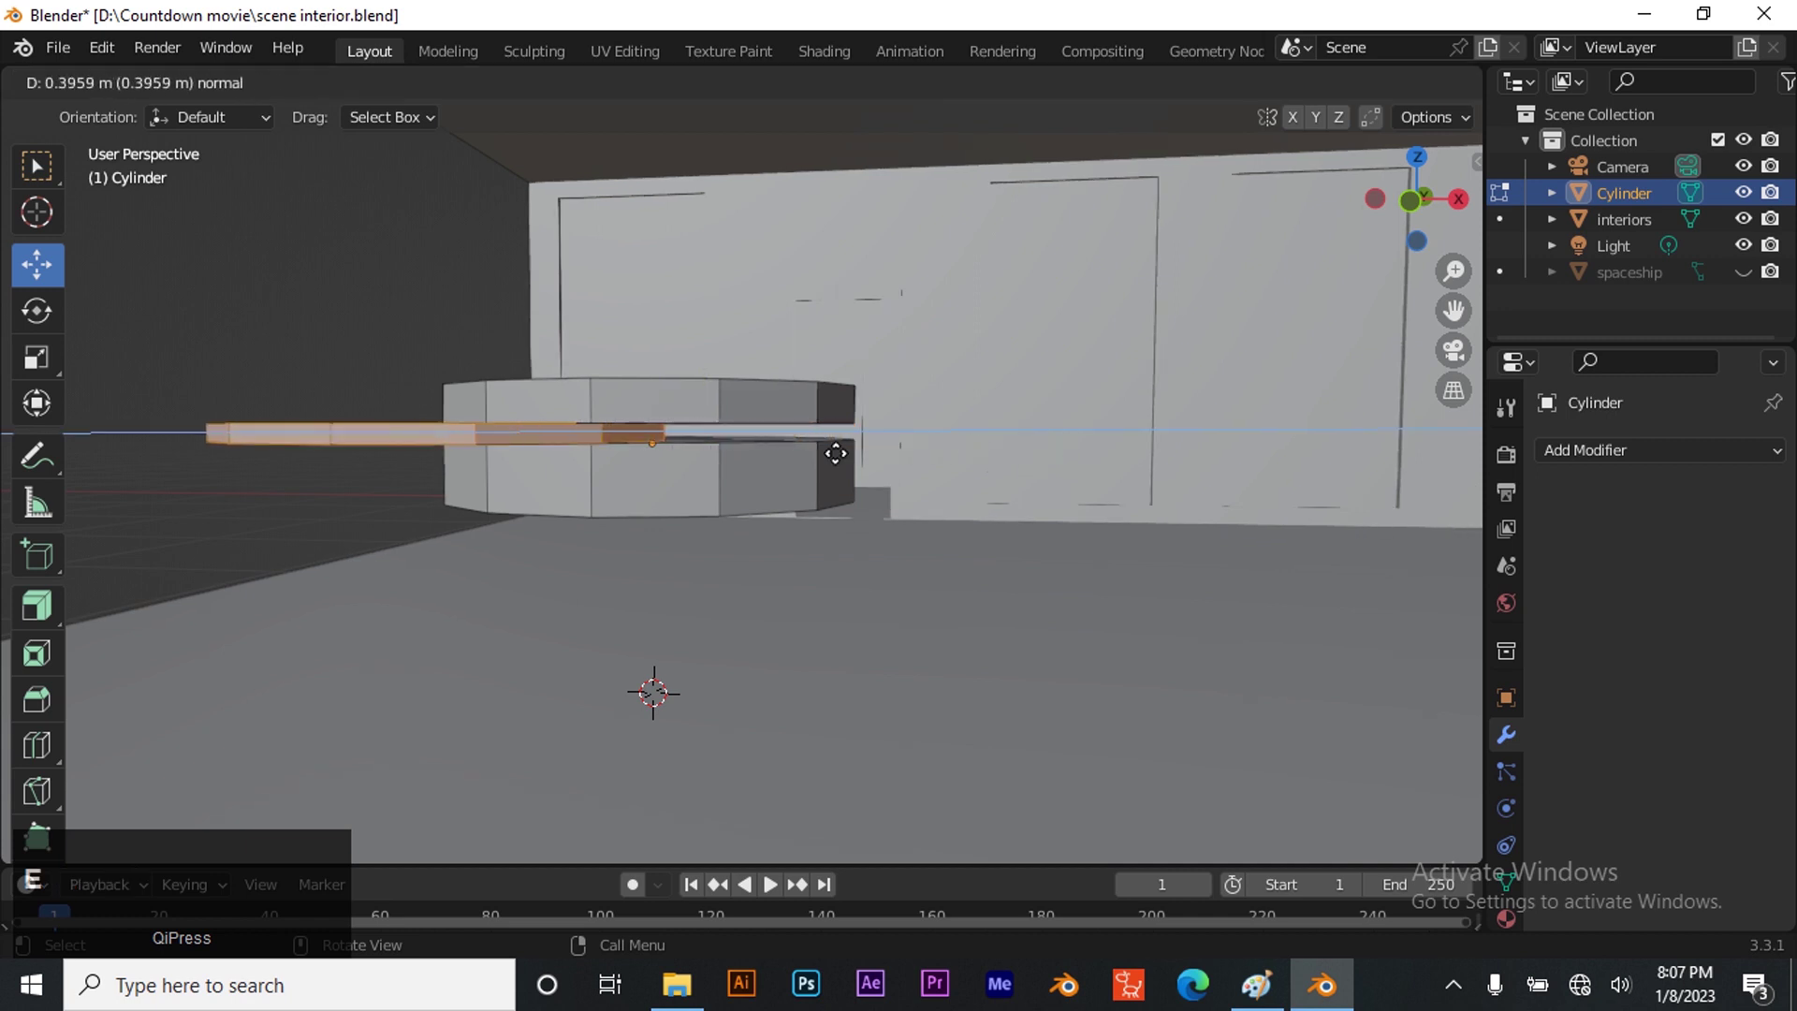
right_click(720, 481)
Try to extrude the band's faces individually inward by about 0.207 m, and undo it
left_click_drag(45, 621, 215, 790)
left_click_drag(520, 432, 558, 486)
scroll(558, 486, "down", 6)
scroll(830, 435, "up", 4)
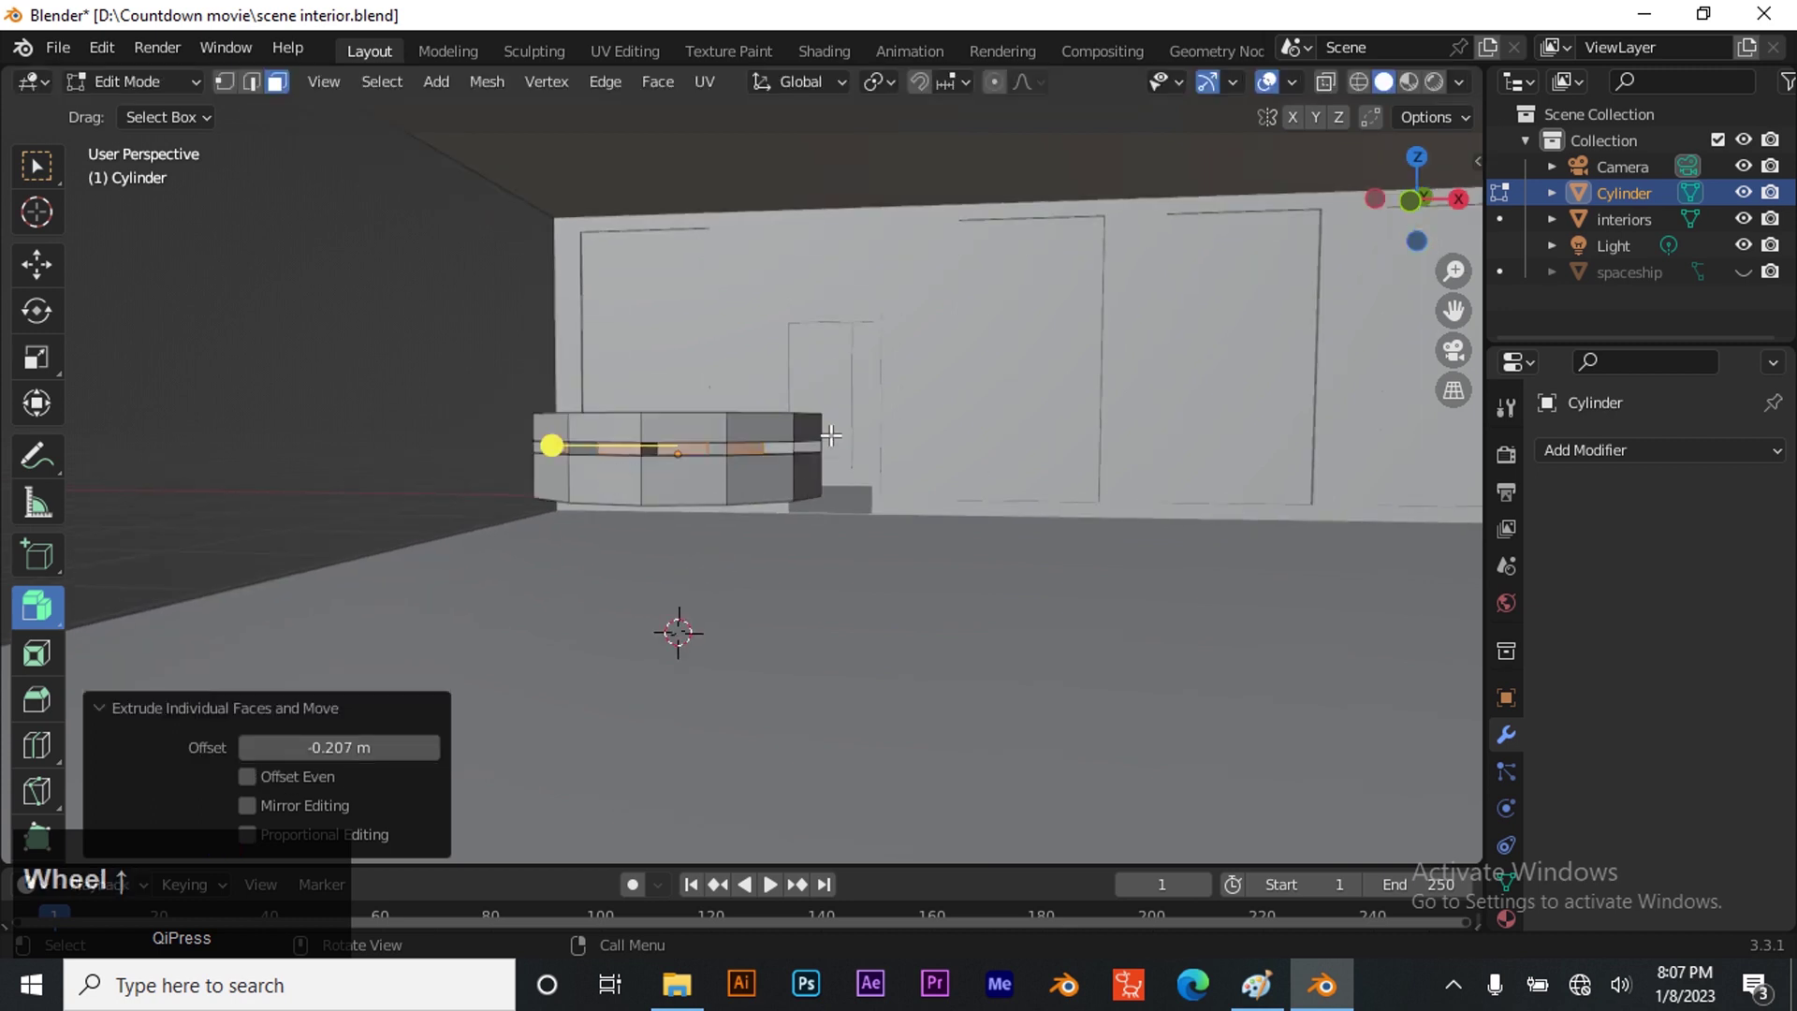
key("ctrl+z")
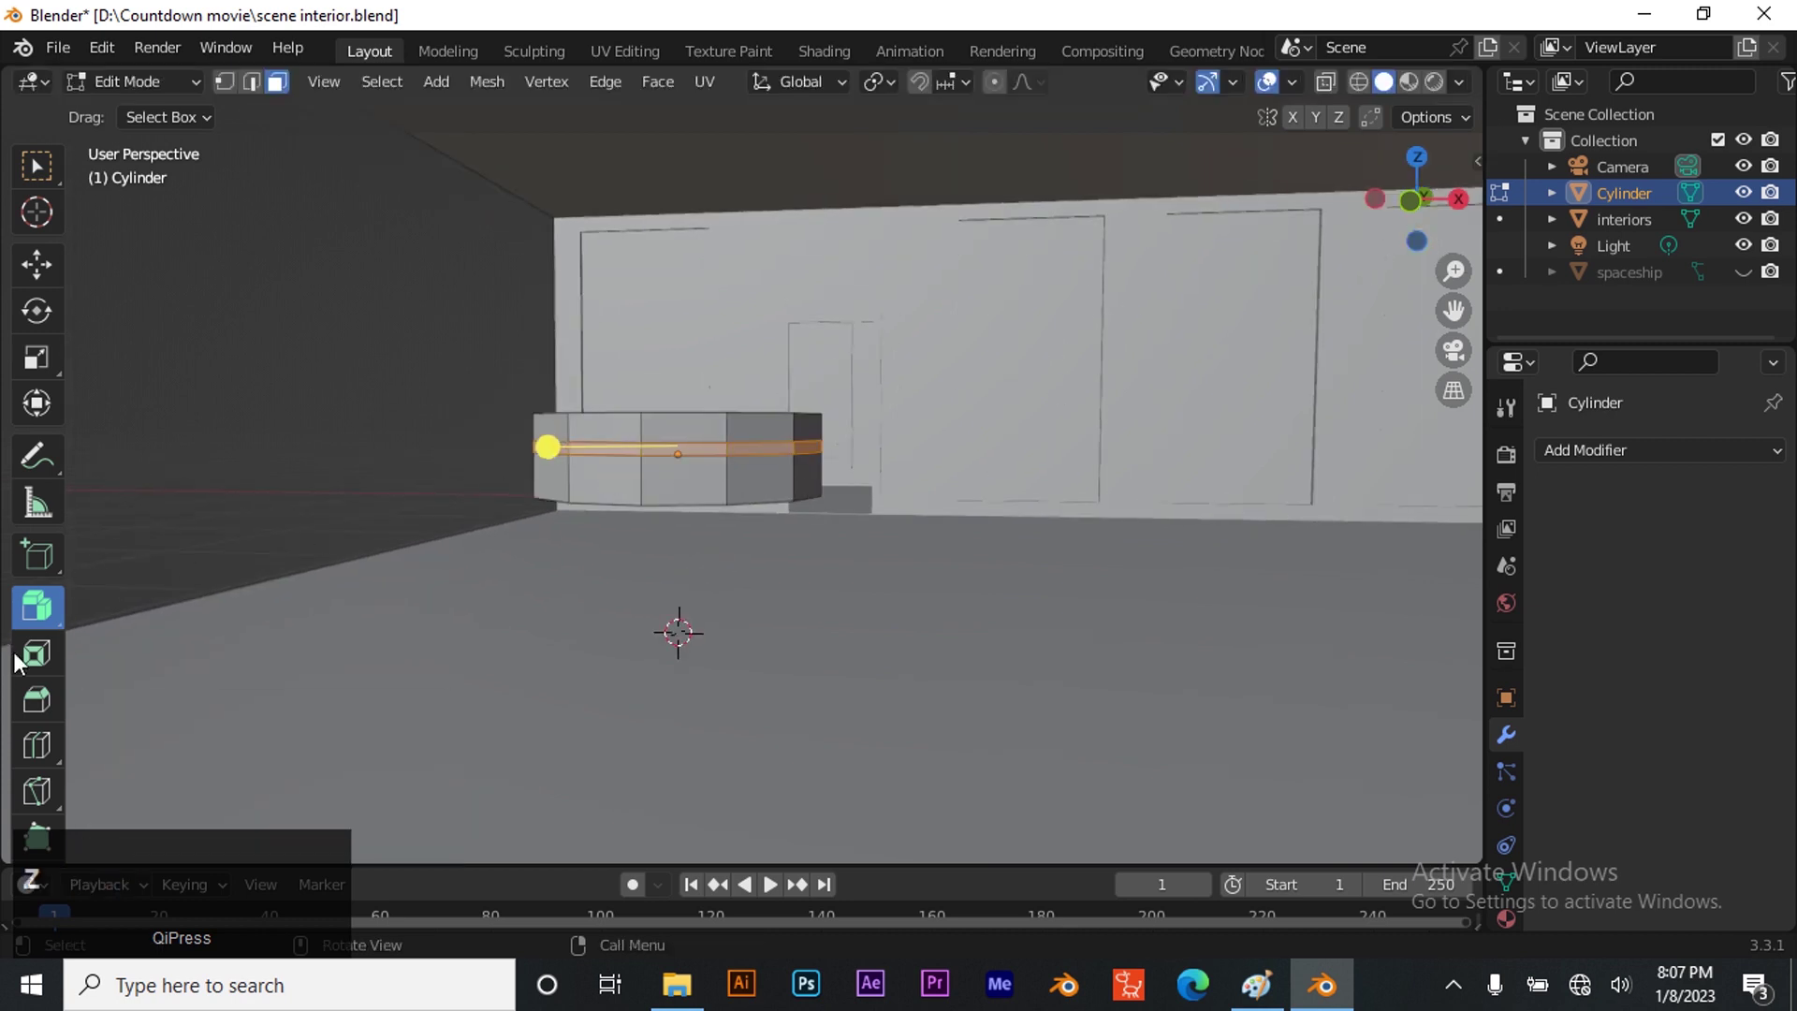
Extrude the band's faces along their normals about 0.298 m inward to form a groove, and return to Object Mode
left_click(32, 614)
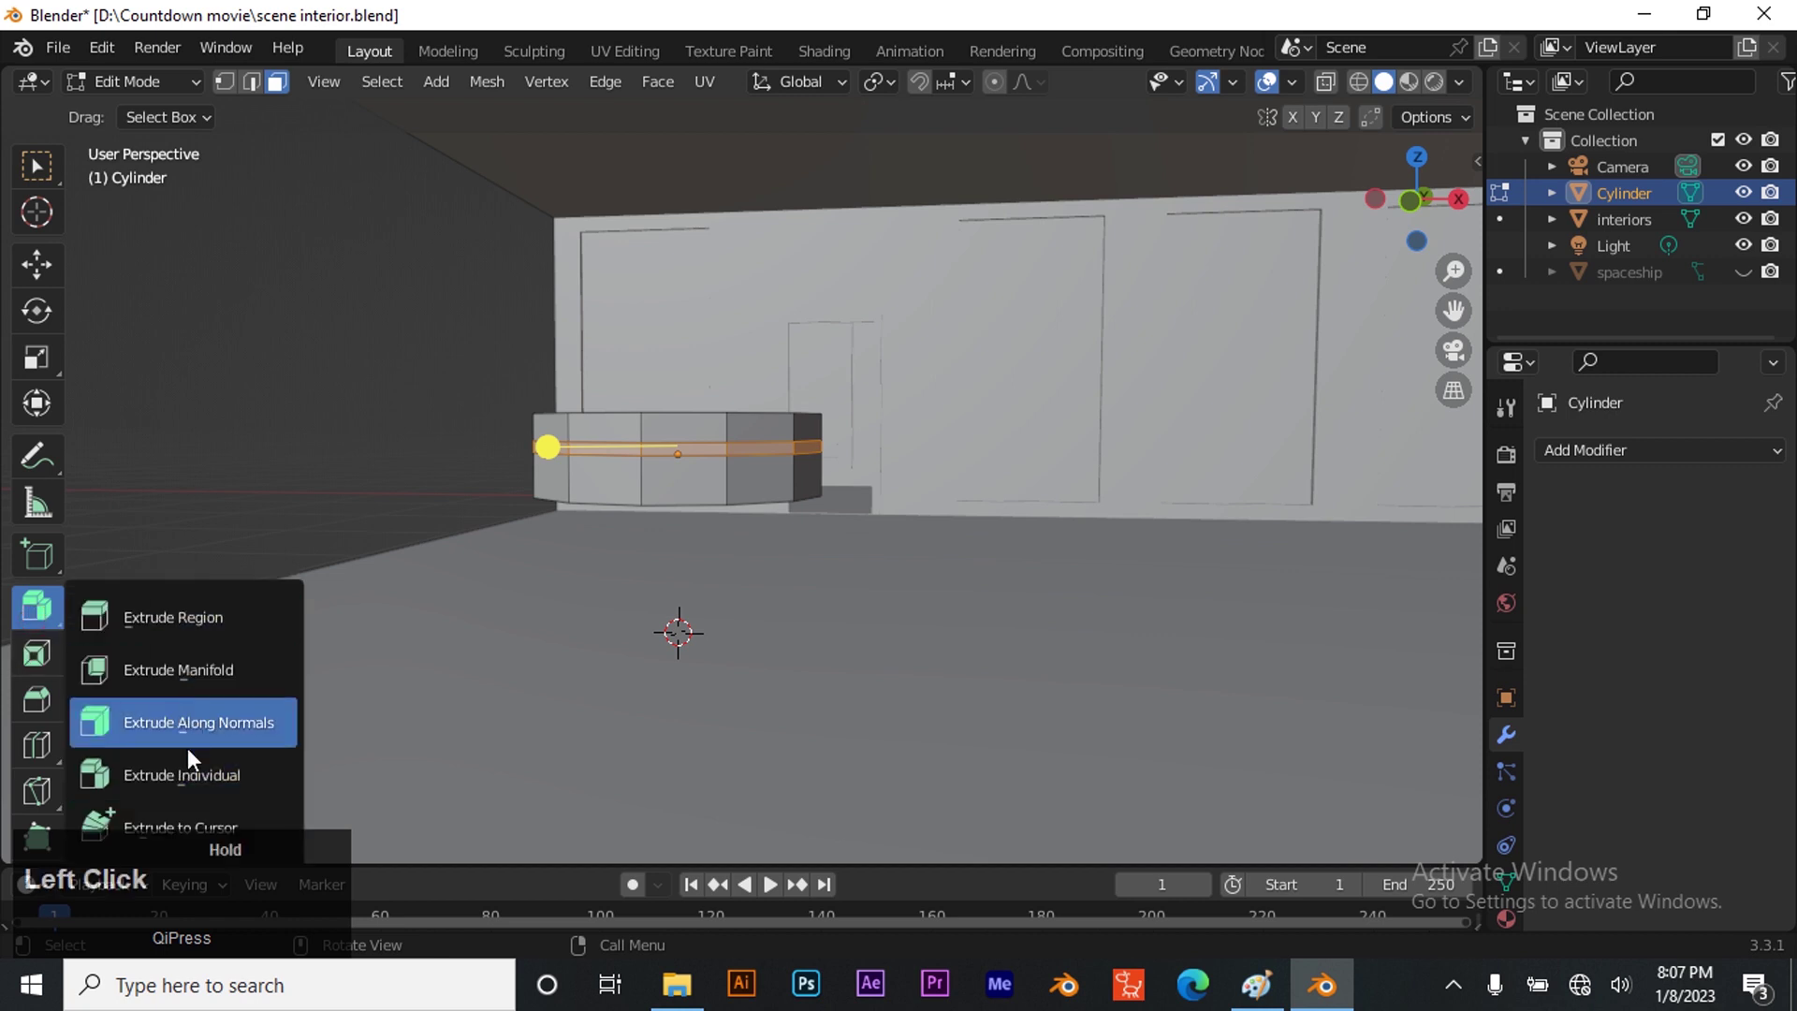
left_click(187, 717)
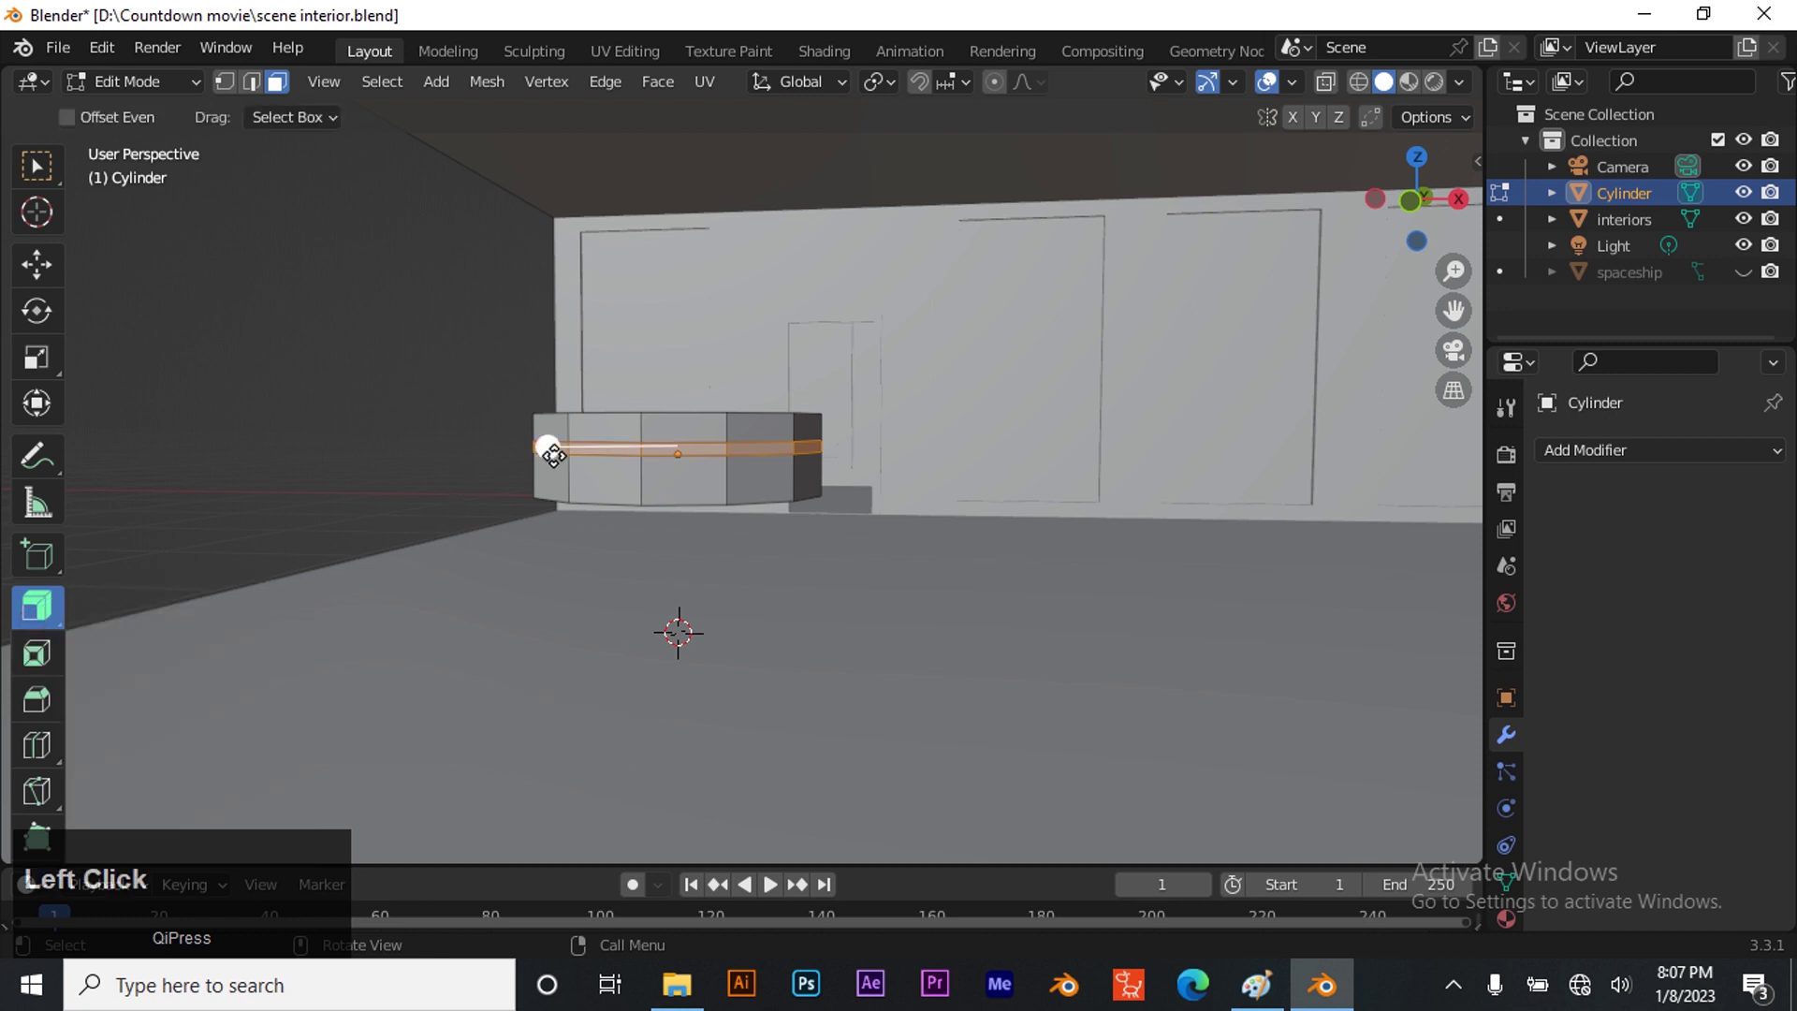
left_click_drag(553, 455, 647, 507)
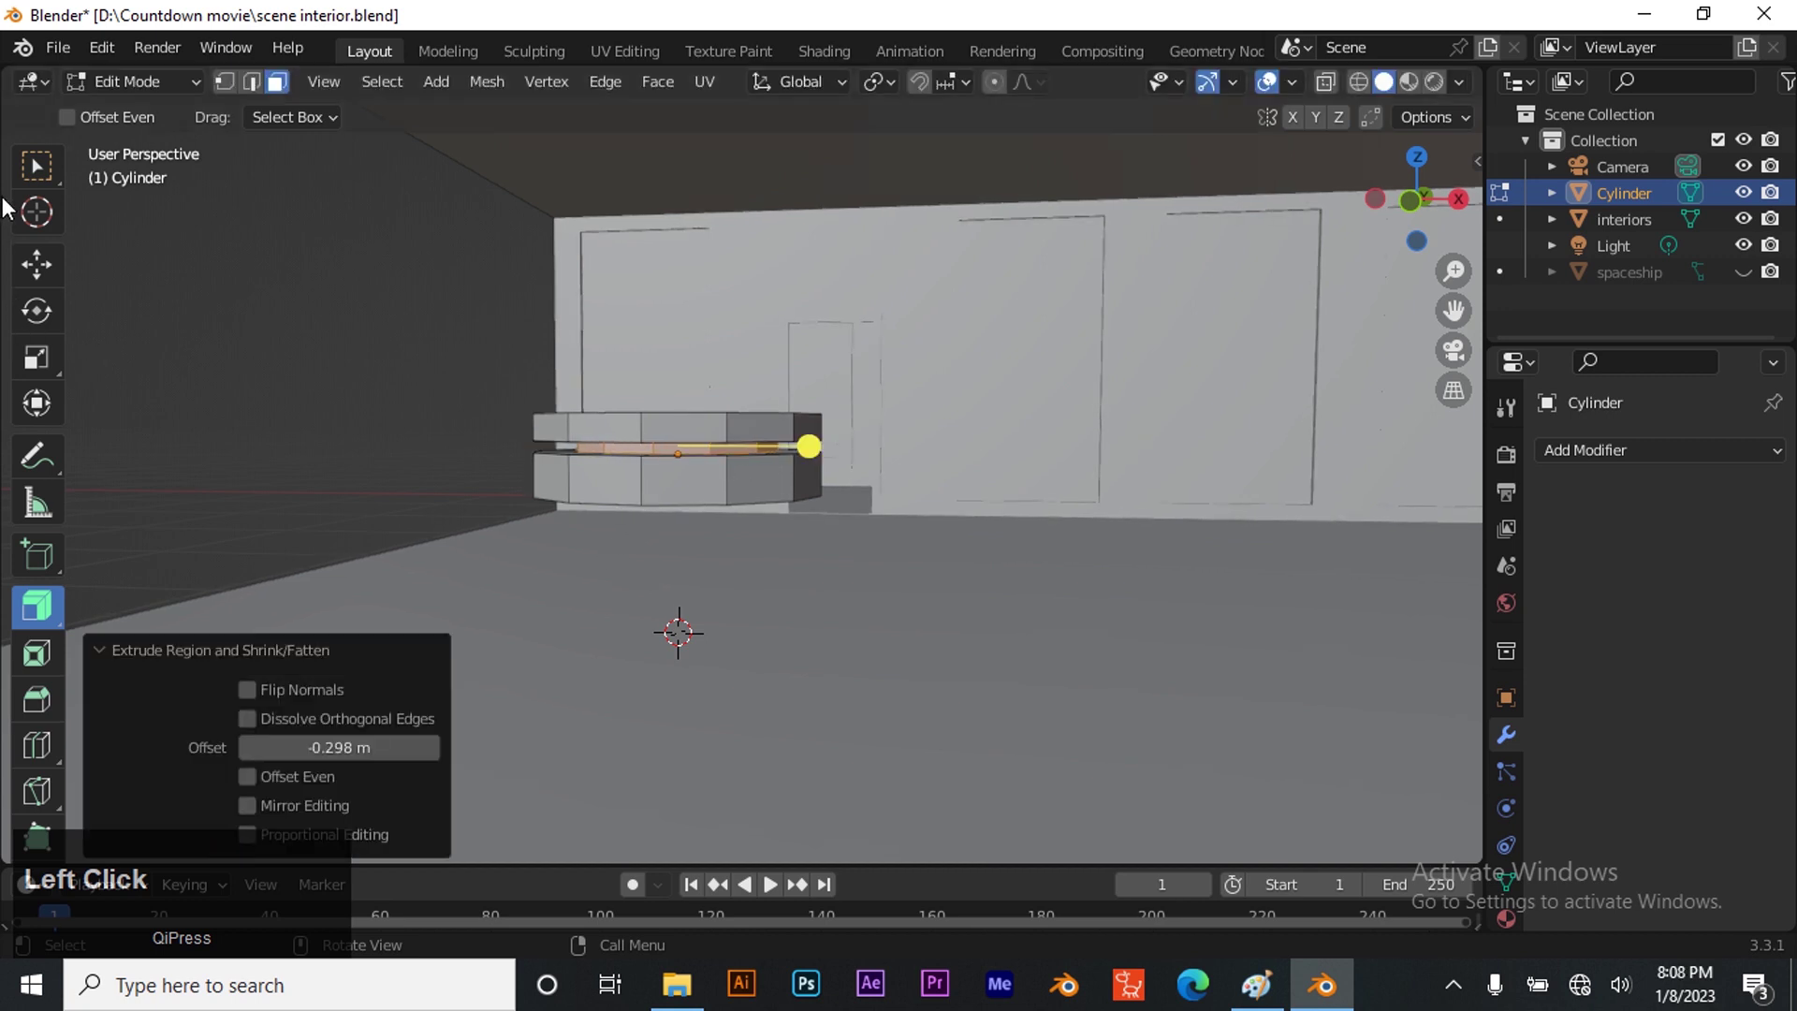
left_click(37, 169)
key("Tab")
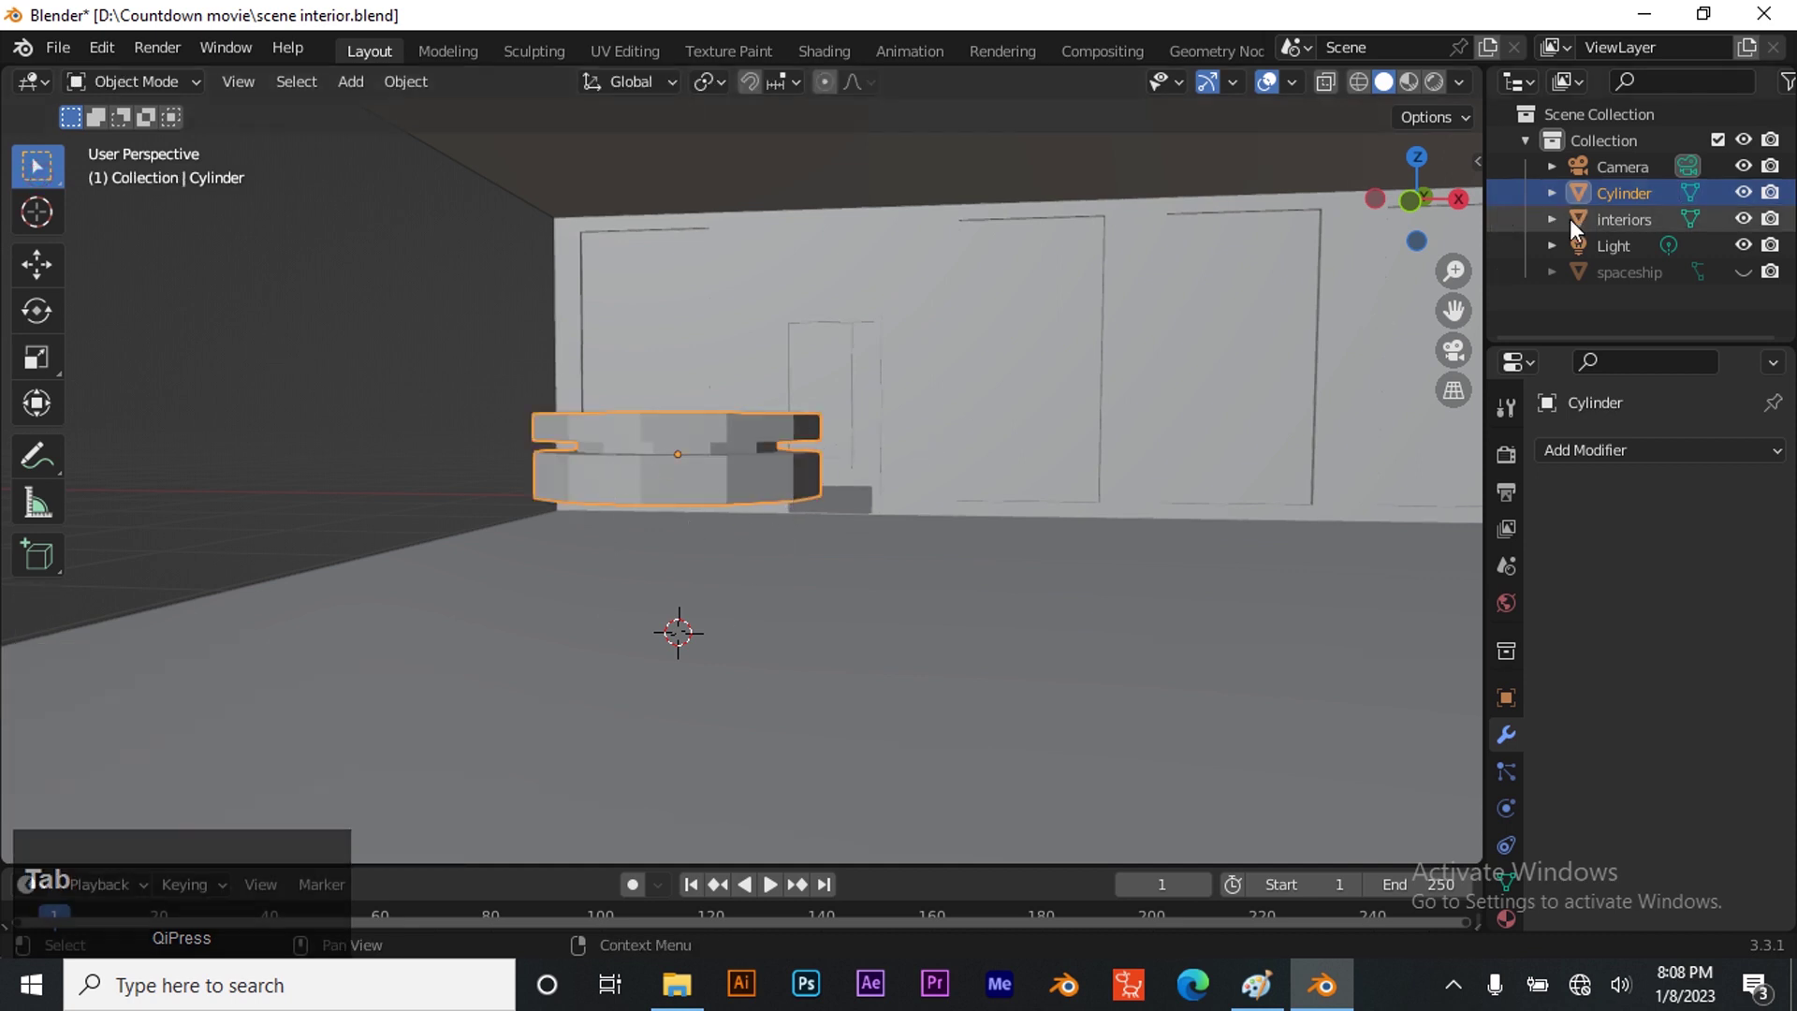
Show the spaceship again and reopen the grooved disc's mesh for editing
left_click(1743, 271)
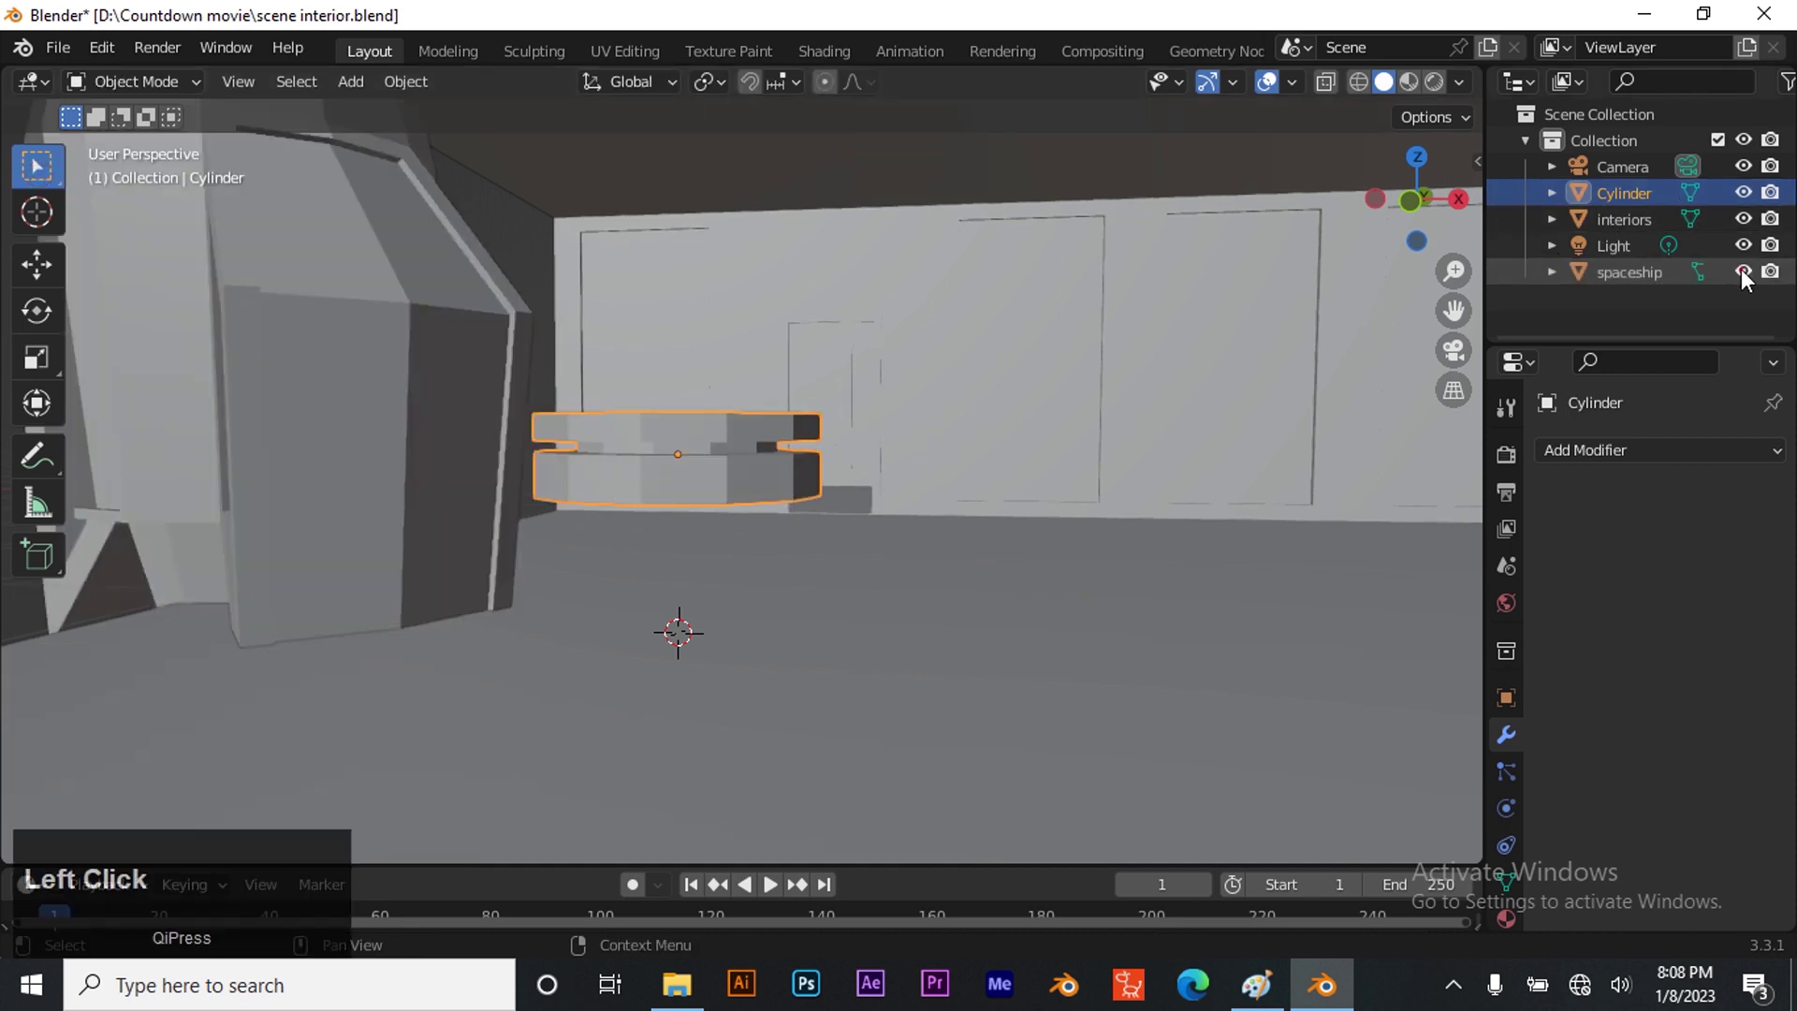
scroll(605, 462, "up", 3)
scroll(716, 412, "down", 3)
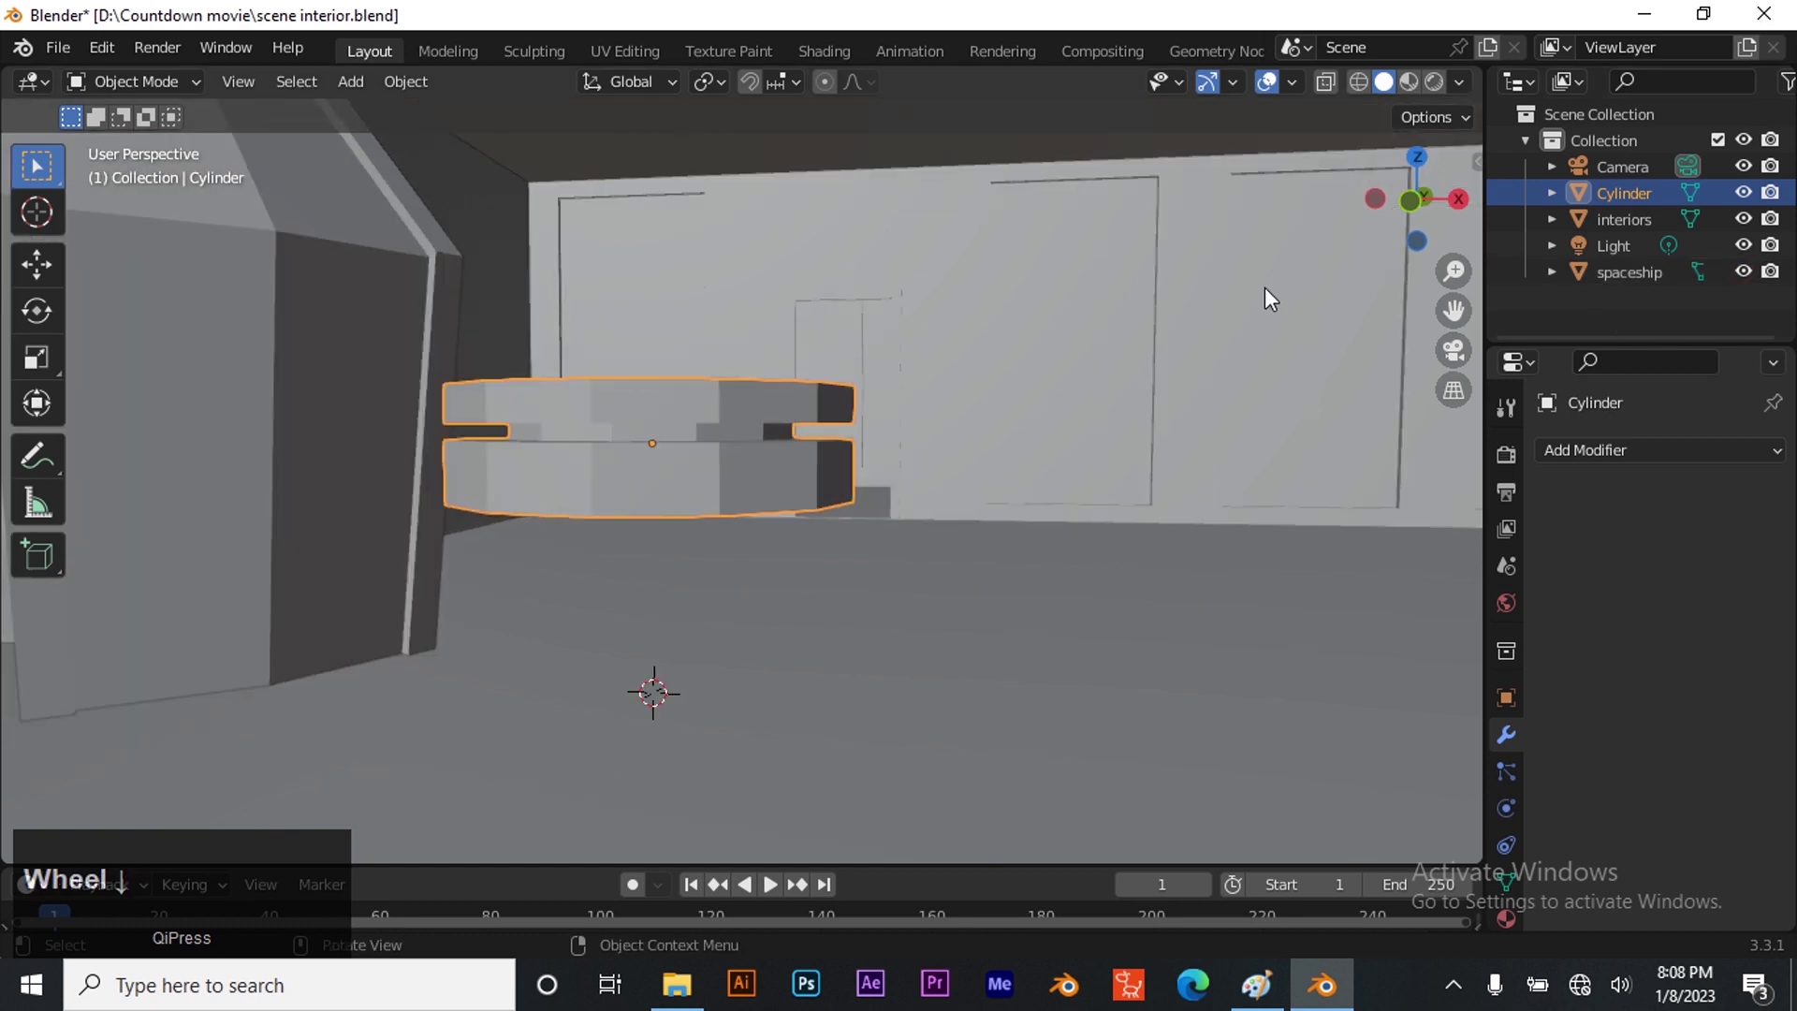
left_click_drag(1413, 202, 1404, 304)
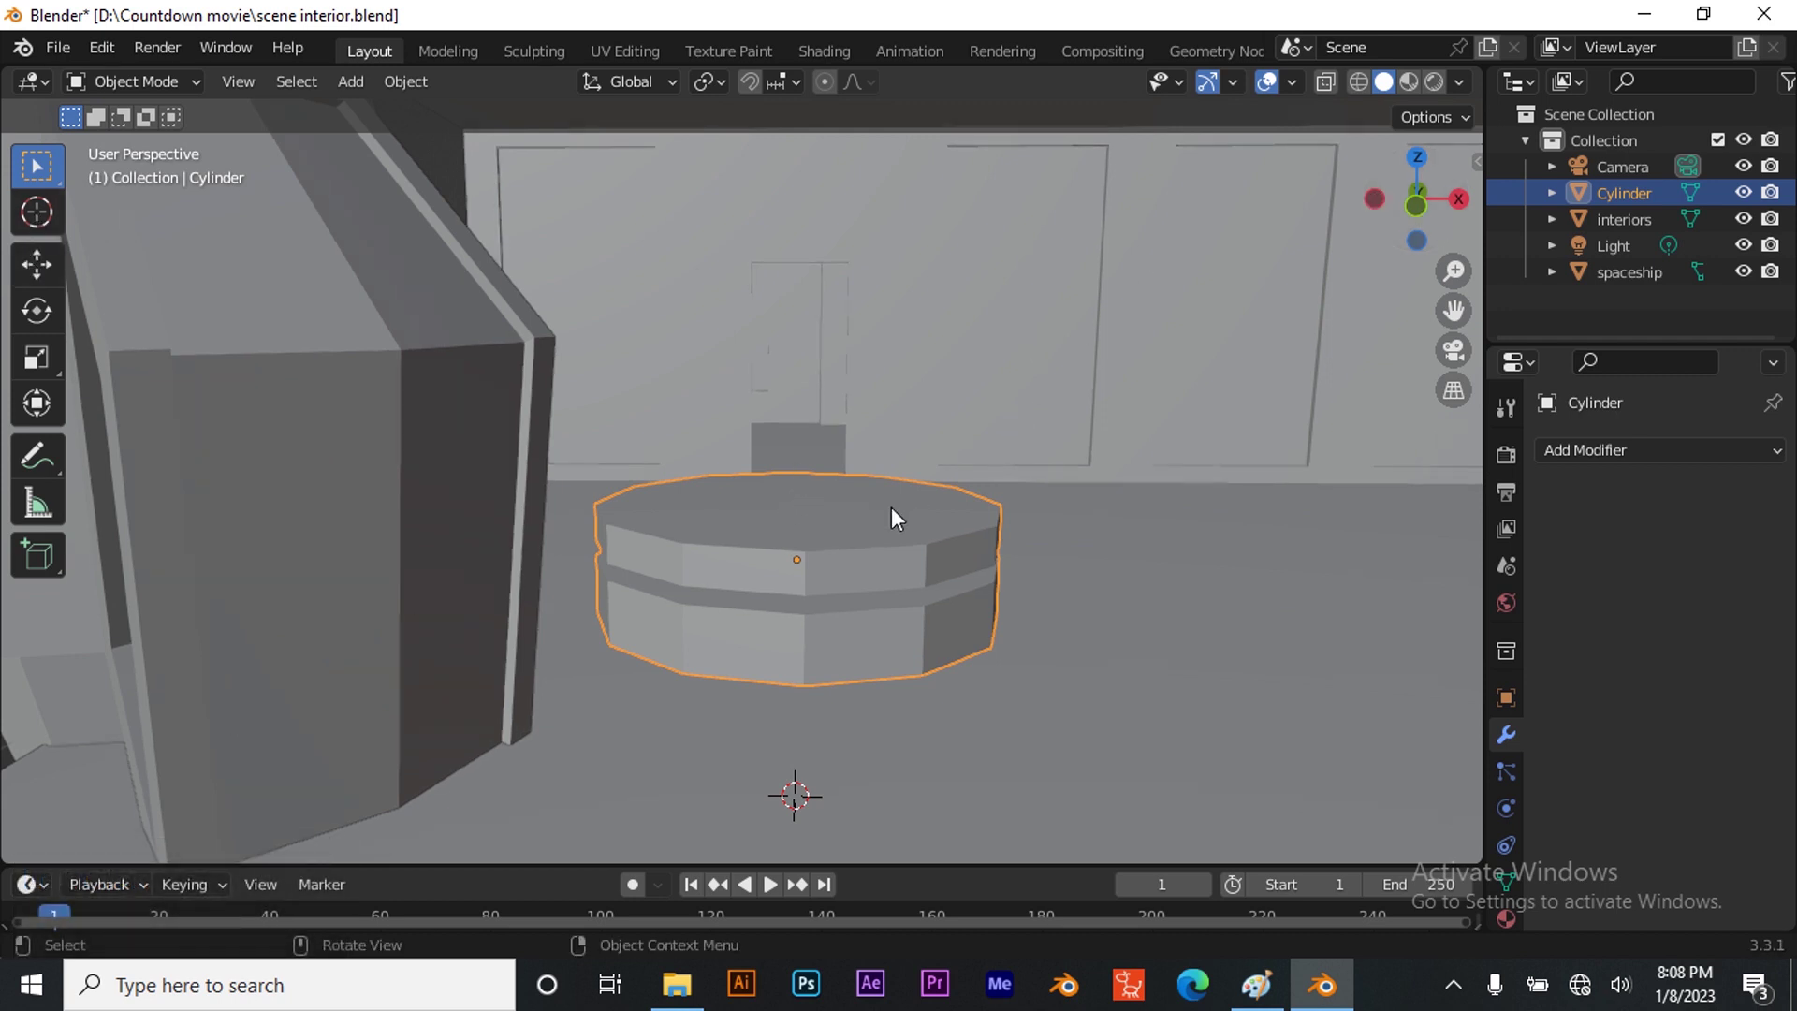
key("Tab")
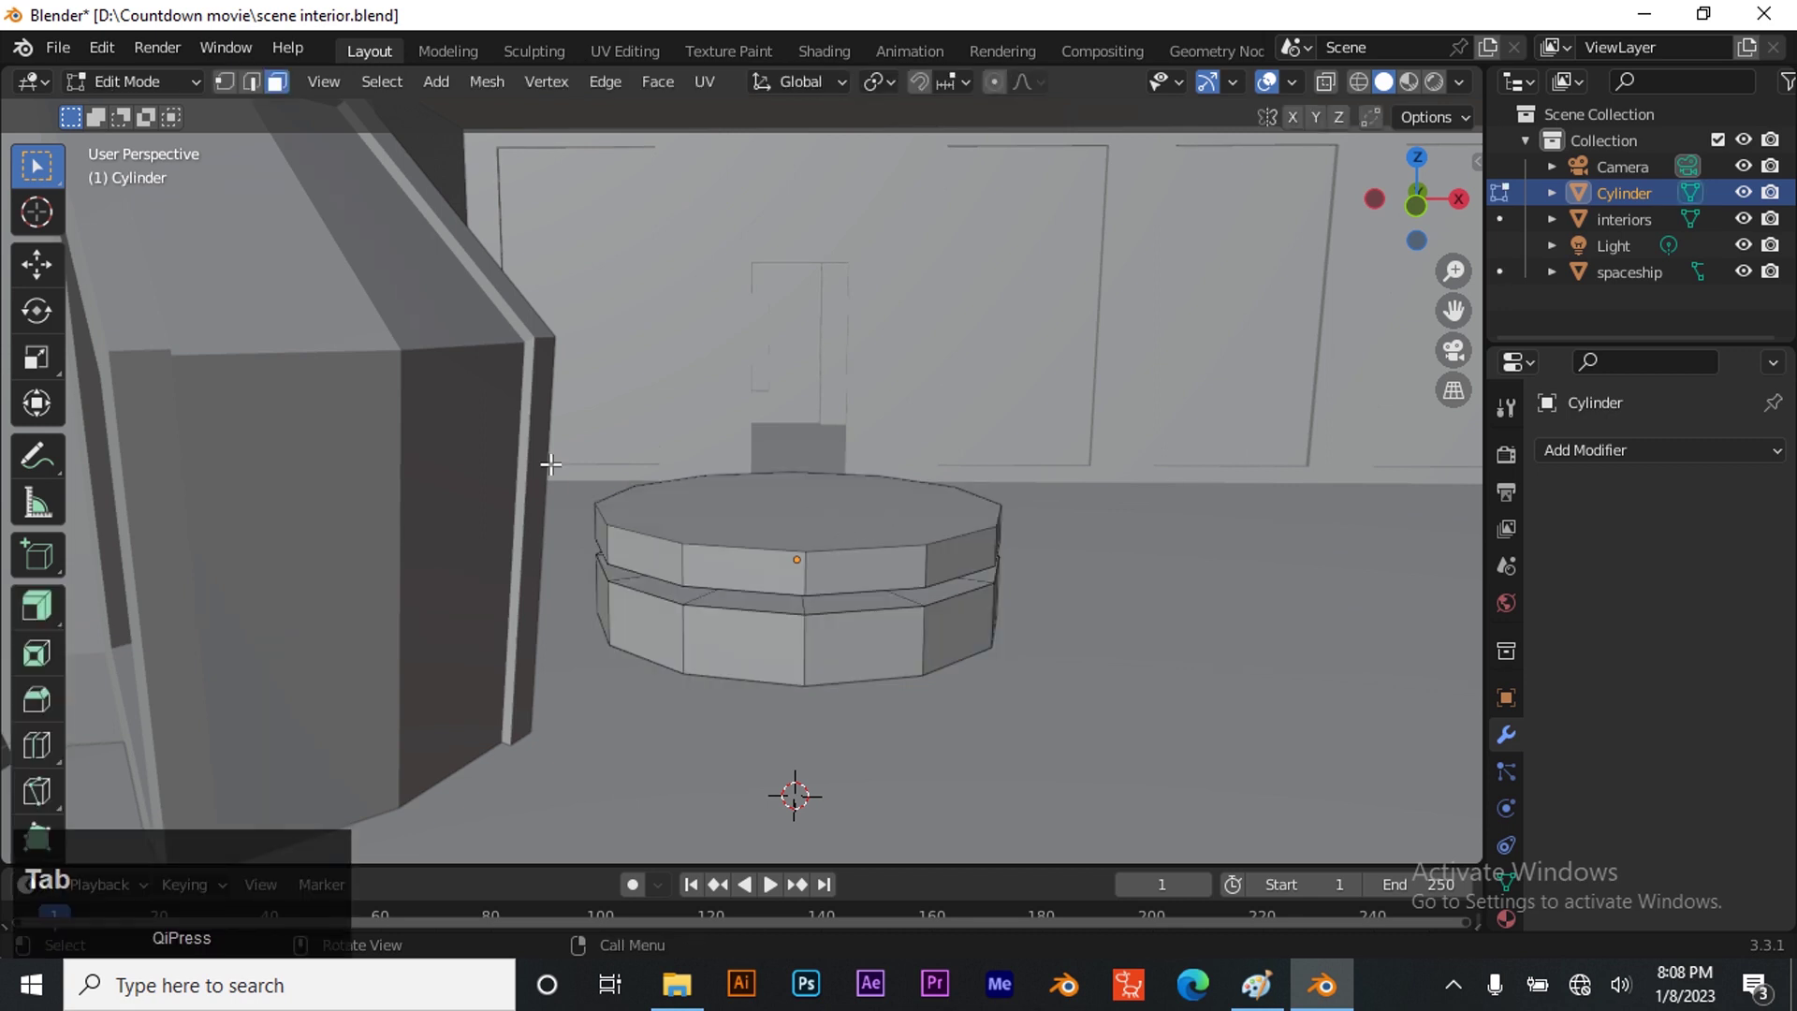
Inset the disc's top face by about 0.333 m and extrude the inner face about 0.027 m downward
left_click(793, 484)
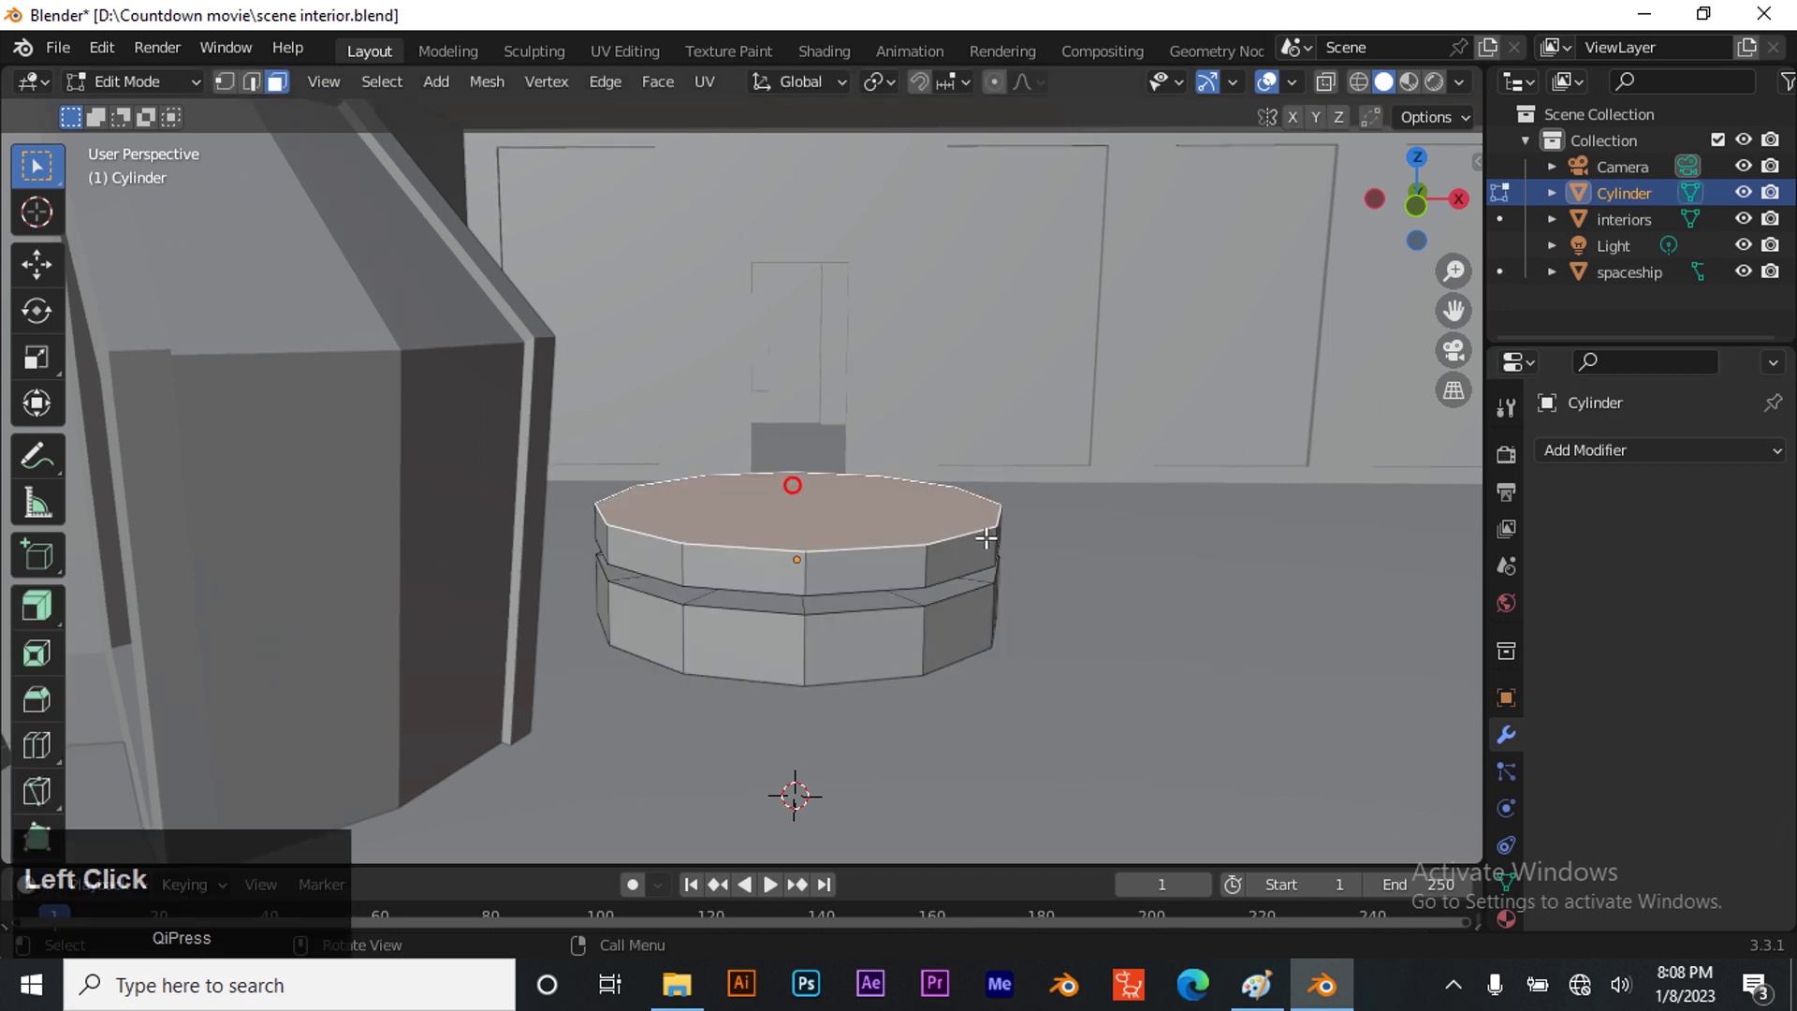
key("i")
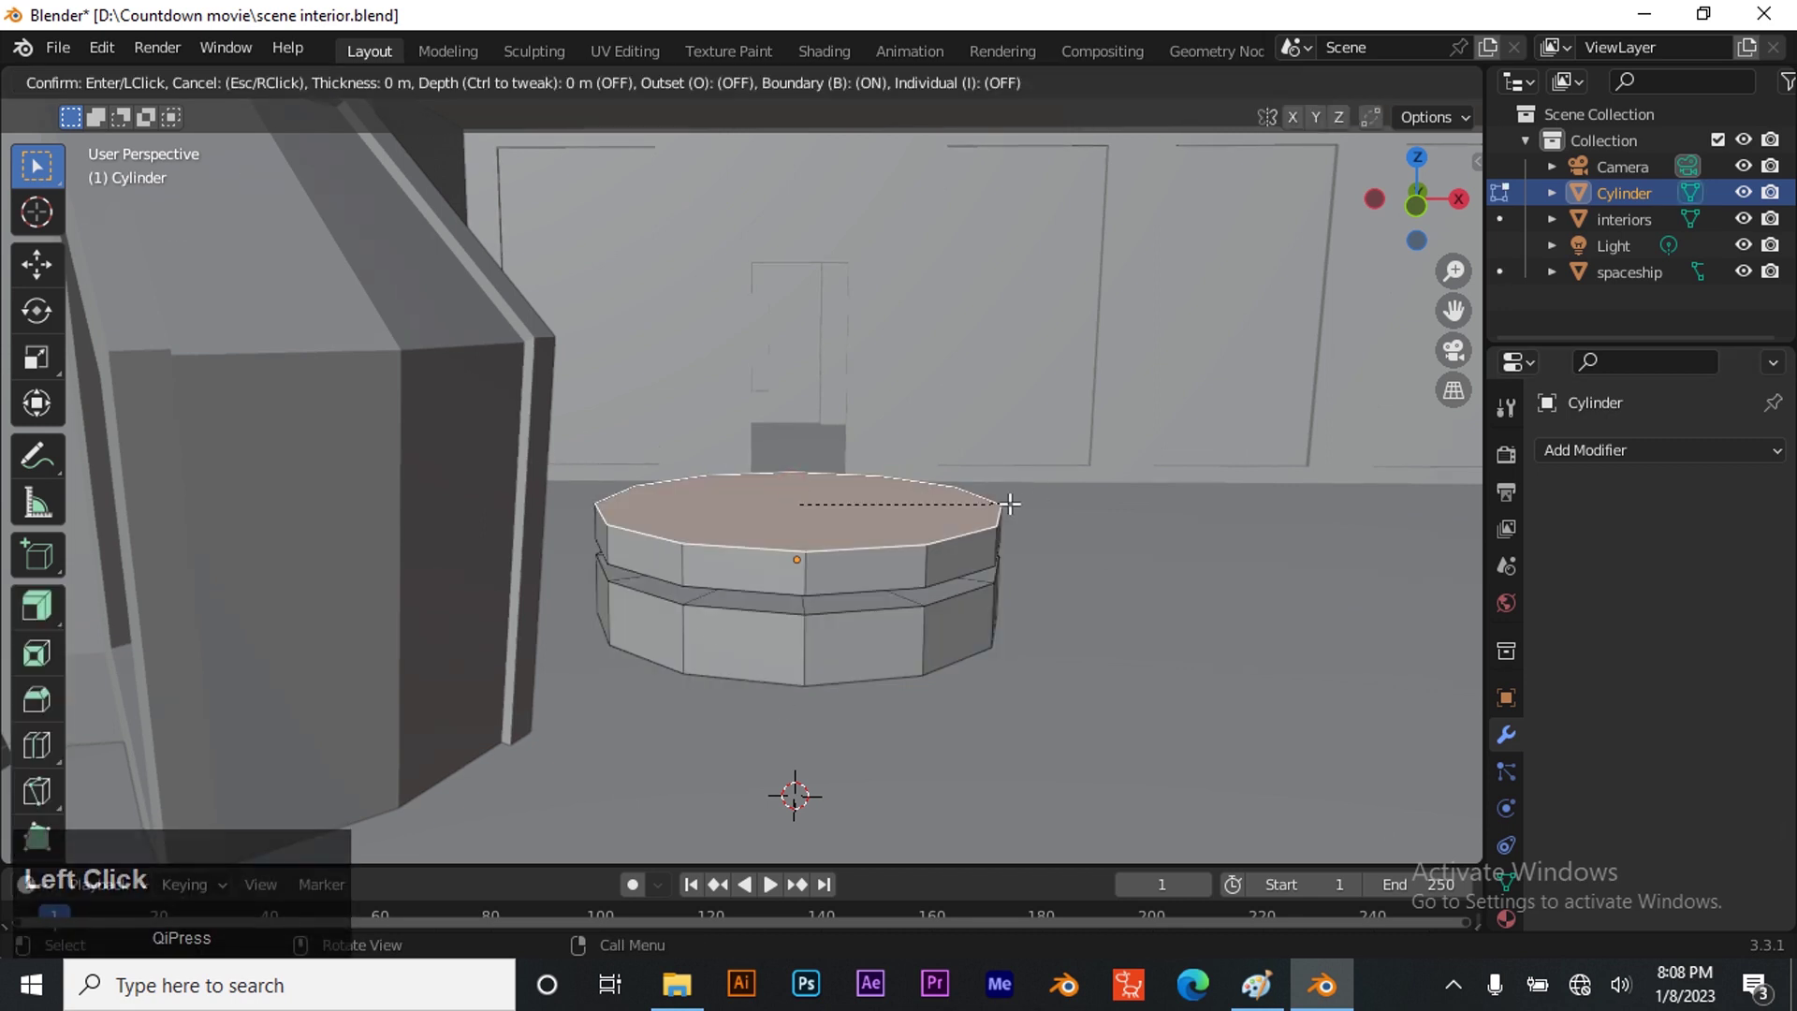
left_click(953, 493)
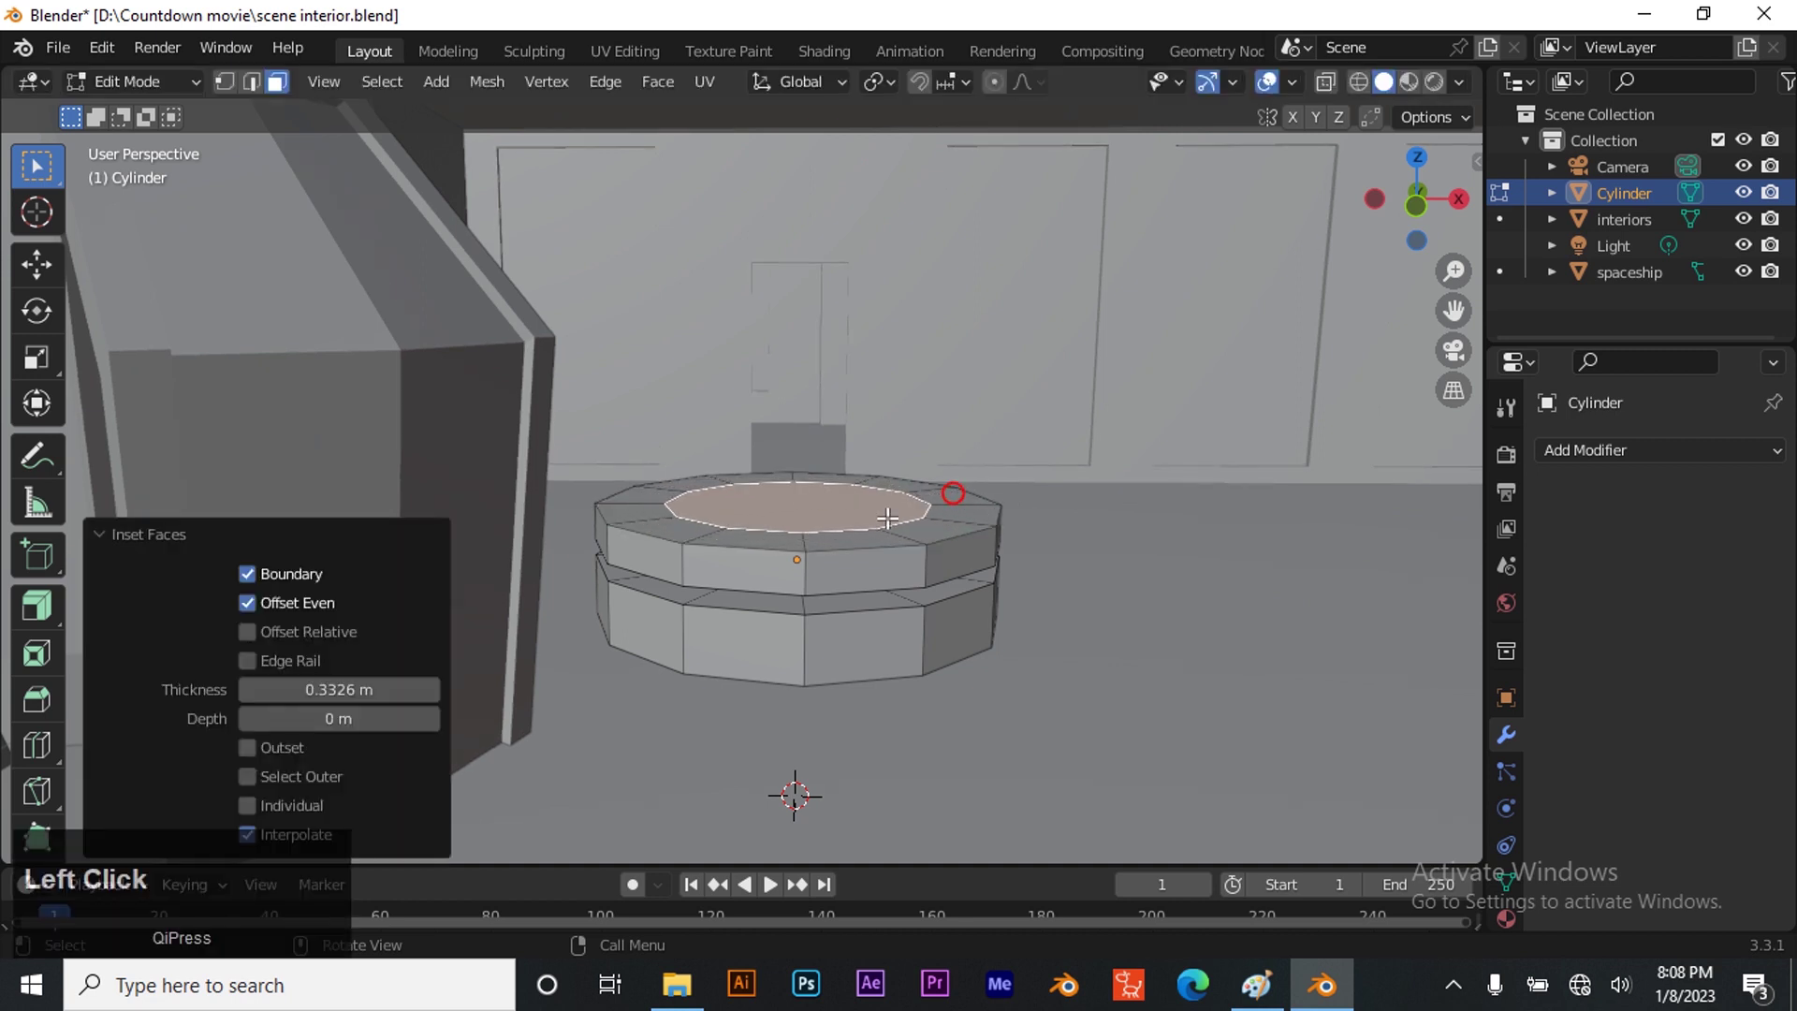
key("e")
left_click(885, 531)
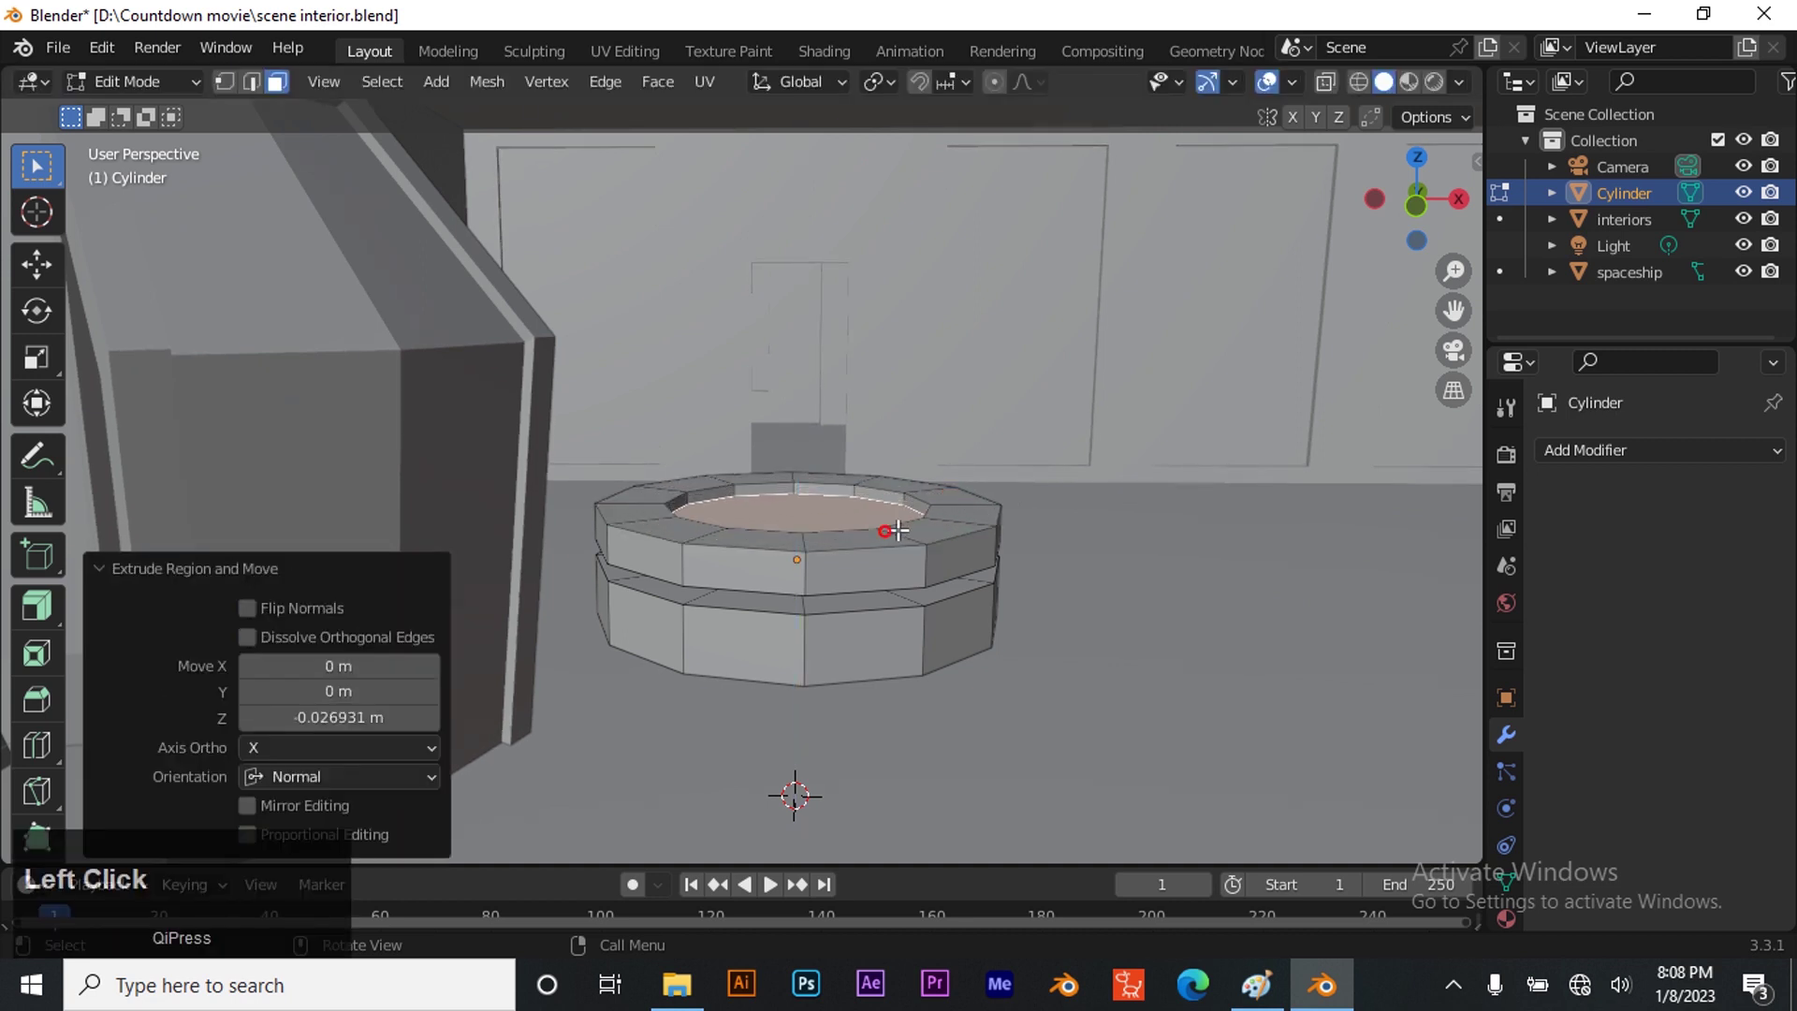
Form a flared rim from the recessed face with a 0.243 m inset, a 0.072 m upward extrusion and a 1.842 scale of its top
key("i")
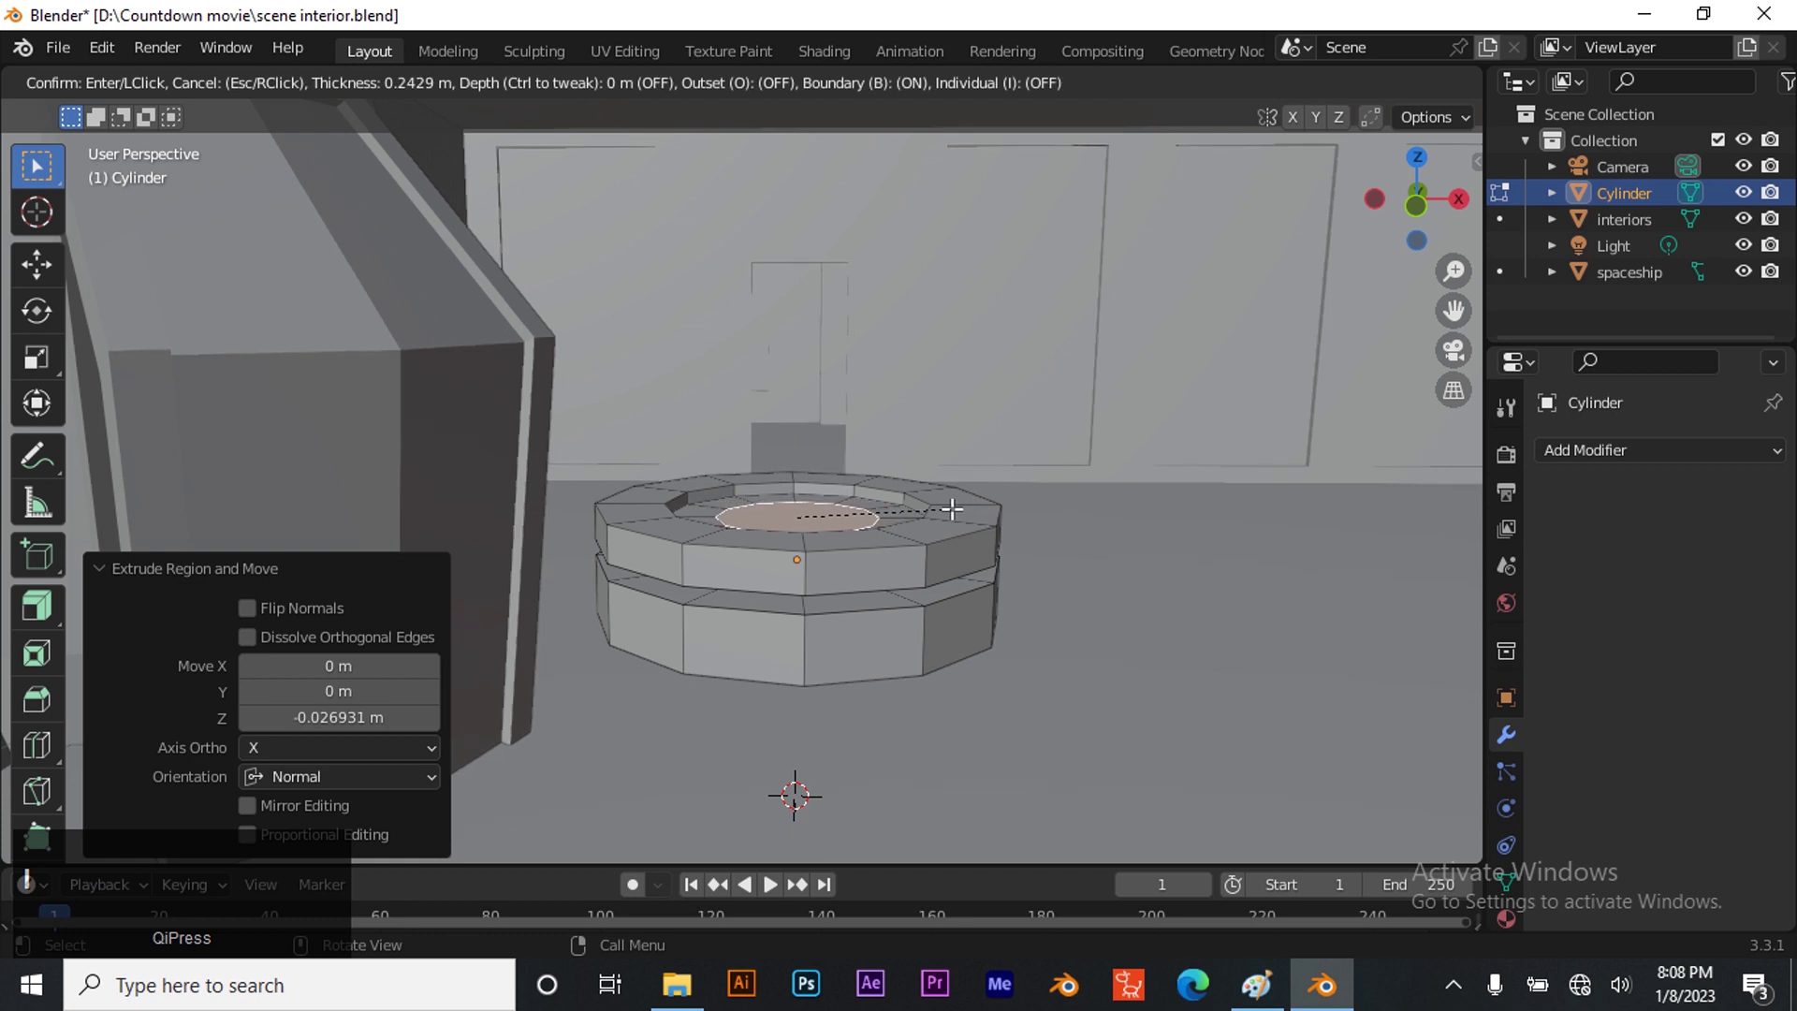
left_click(952, 509)
key("e")
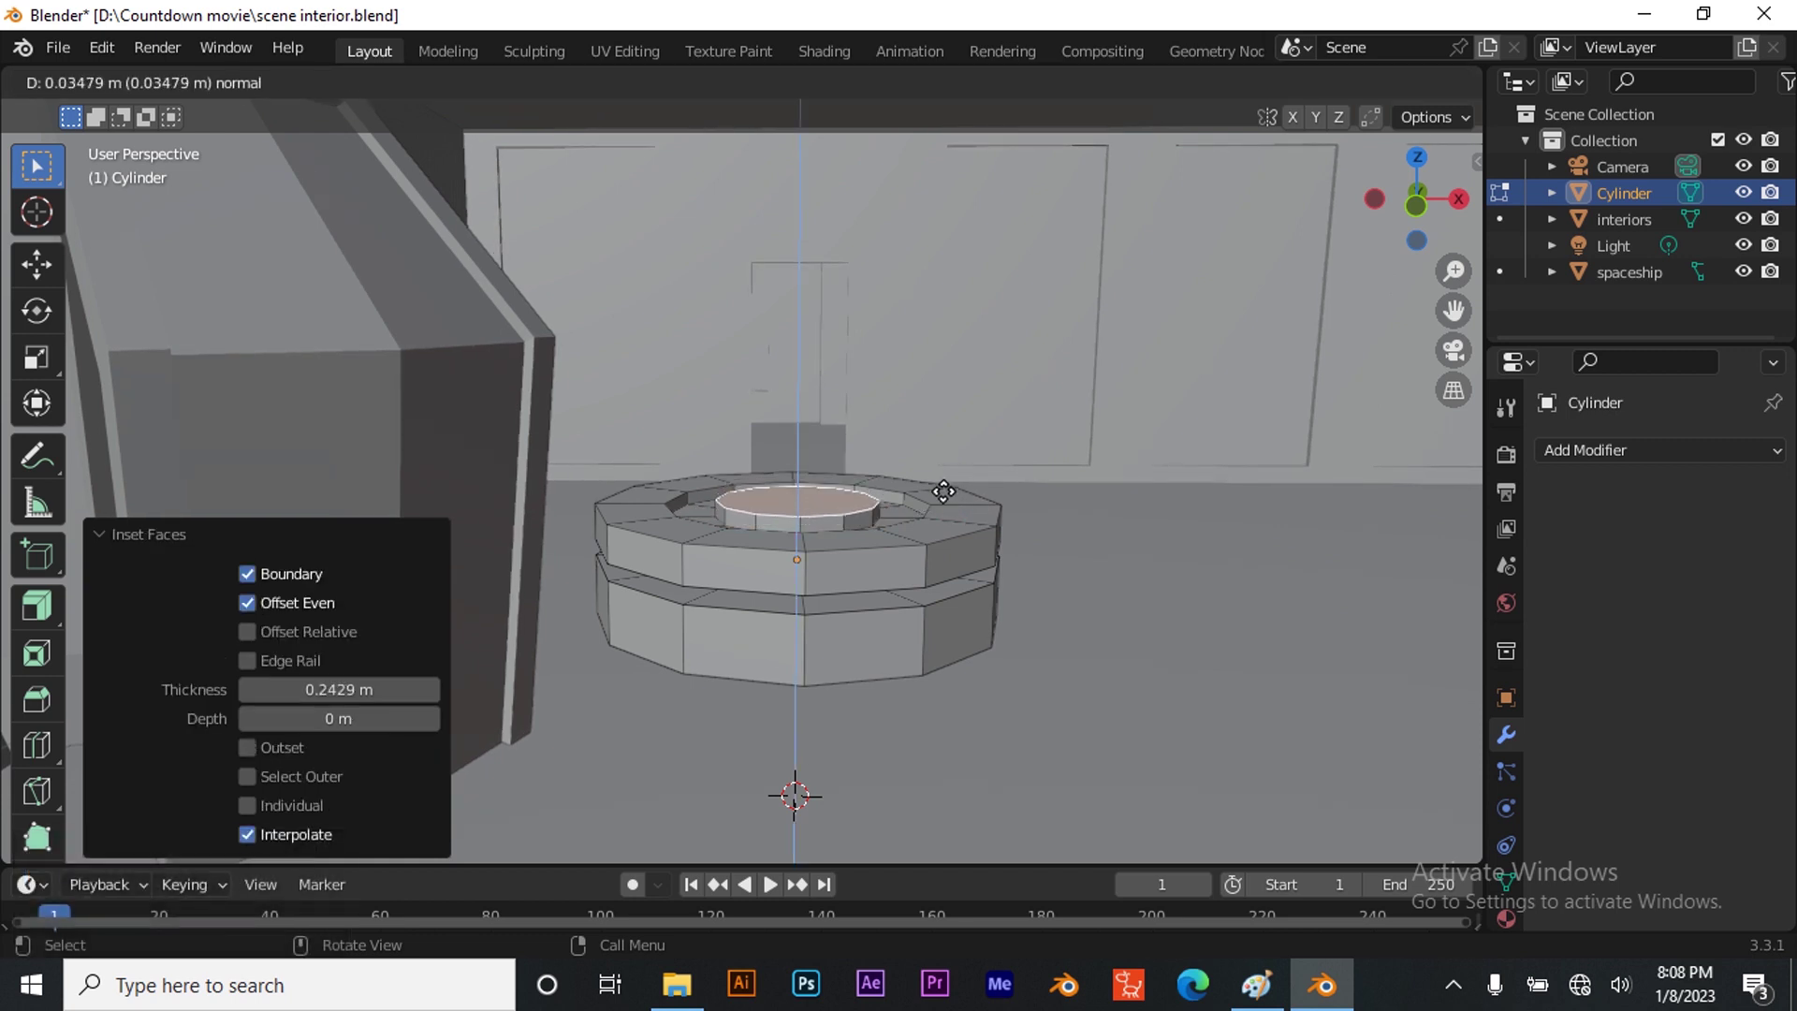
left_click(943, 472)
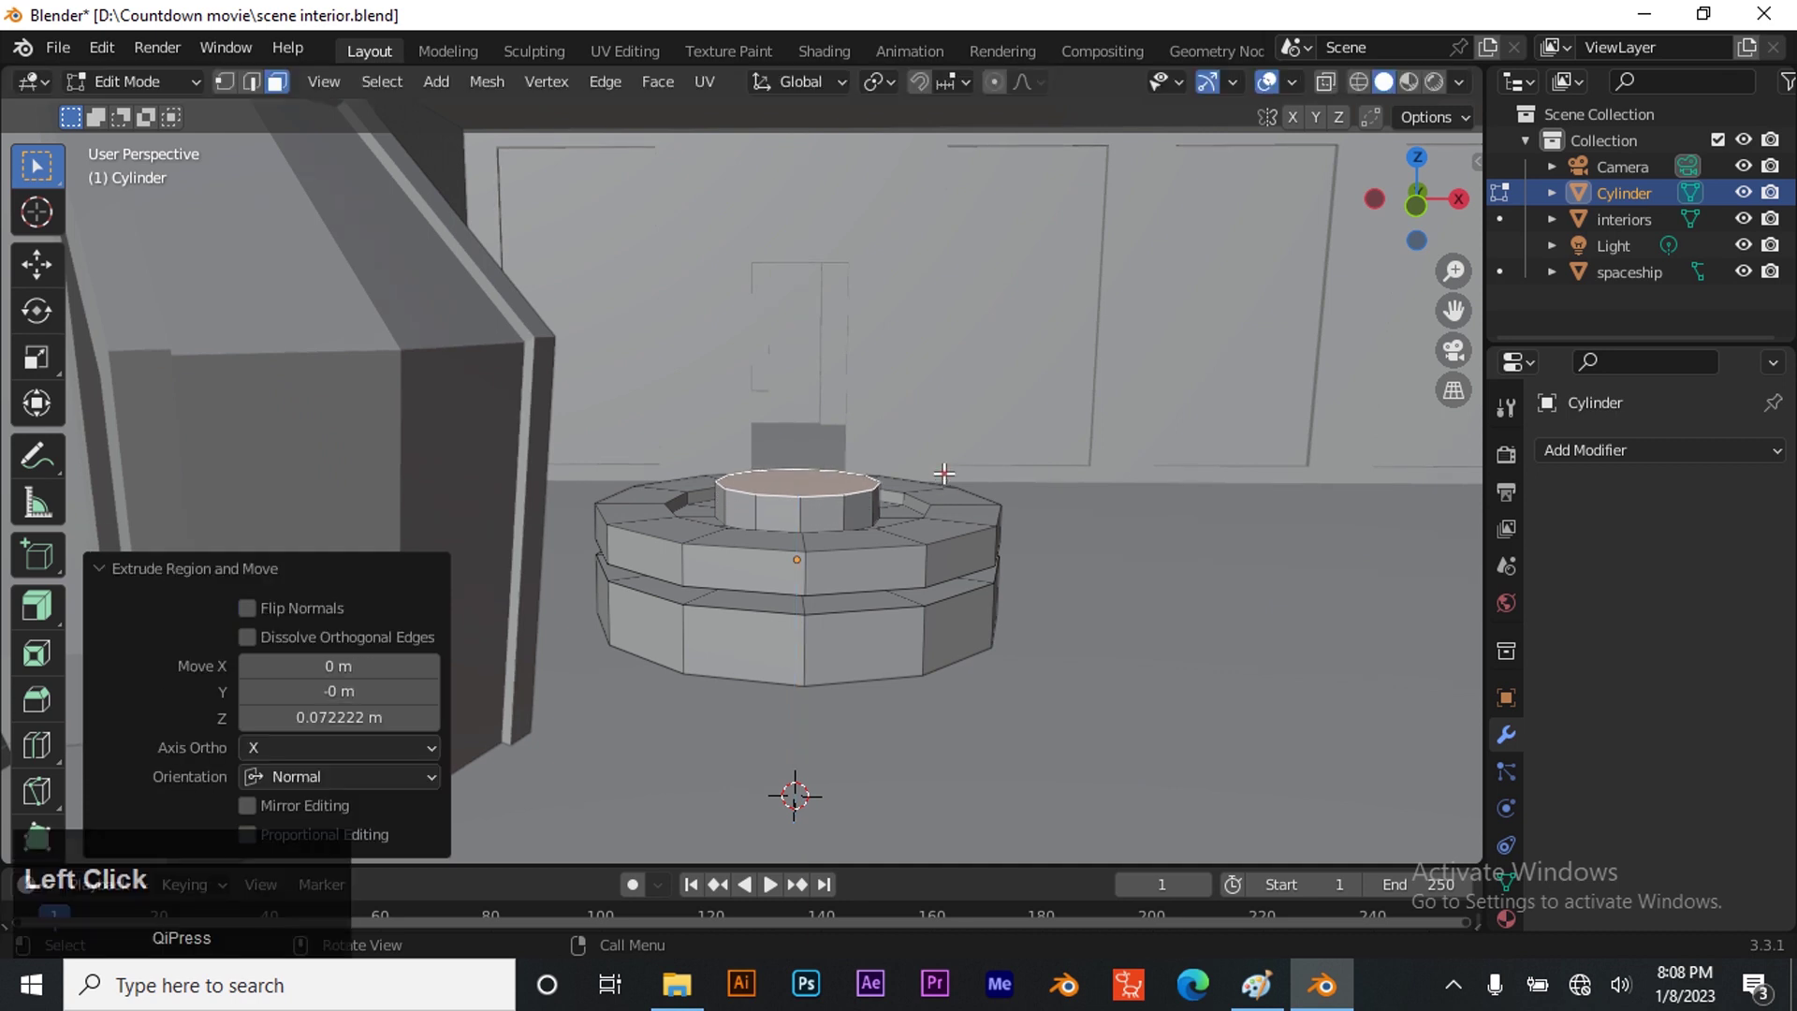
key("s")
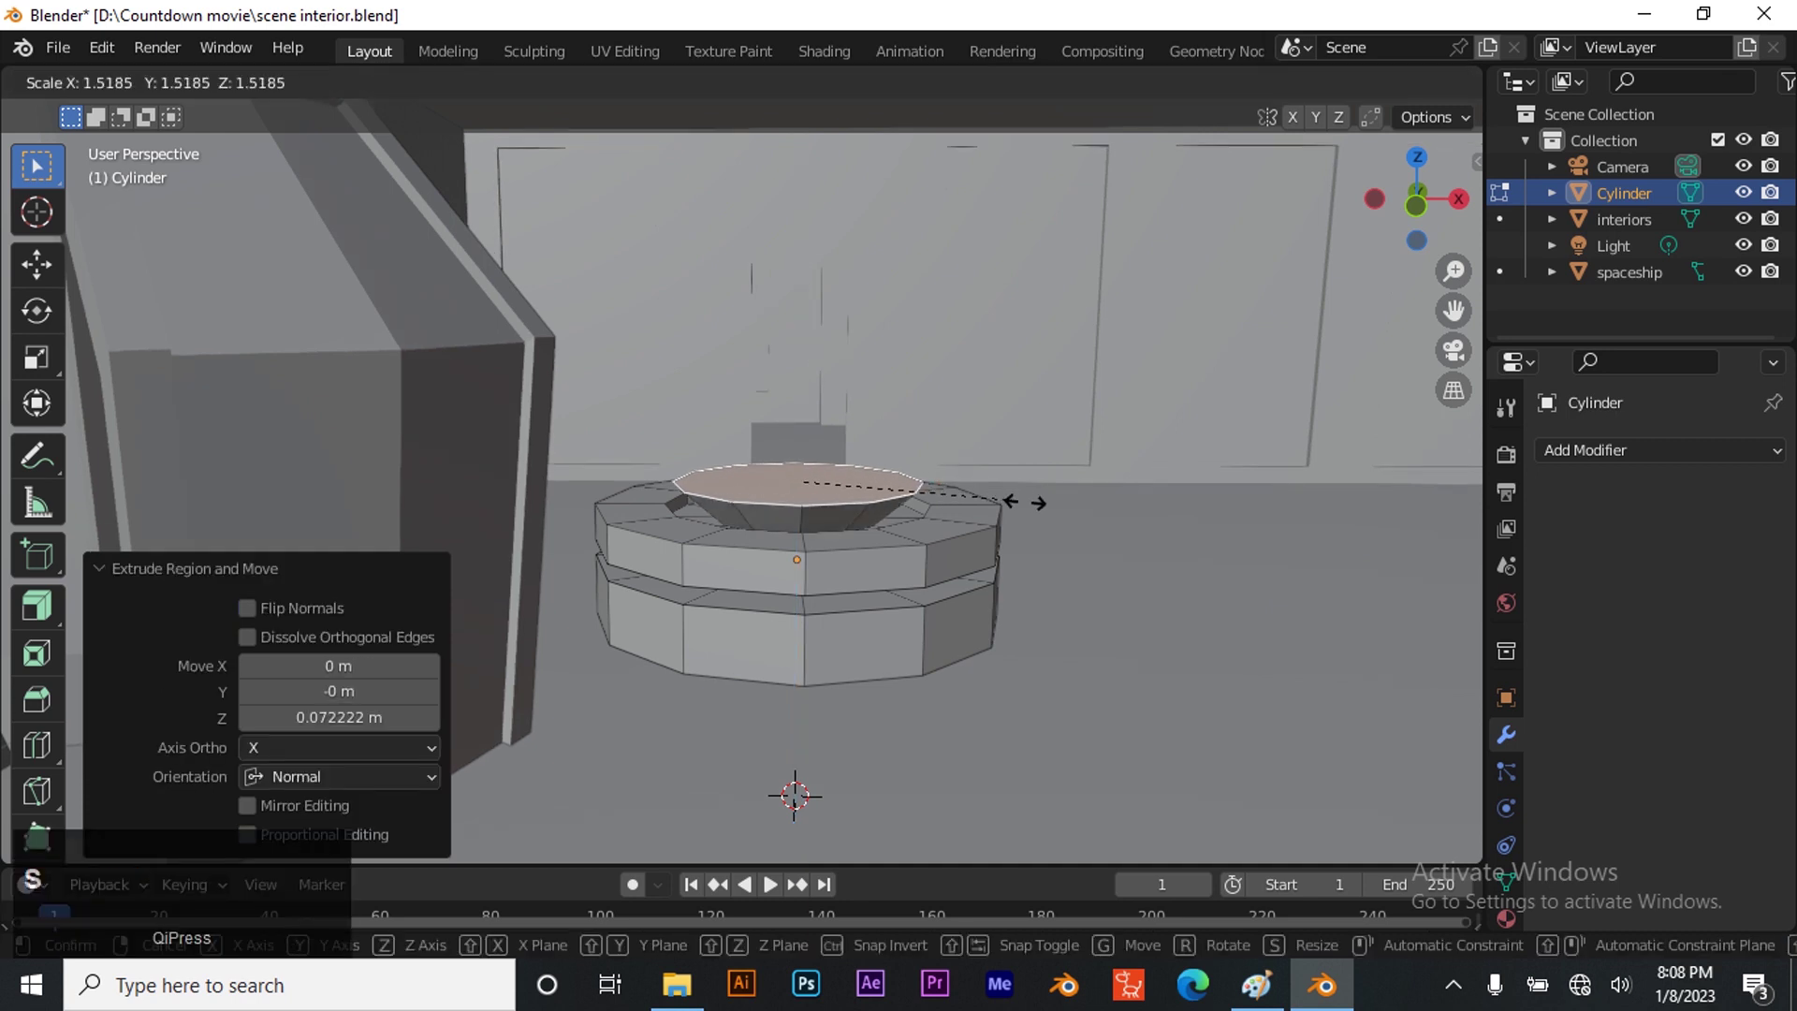
left_click(1063, 523)
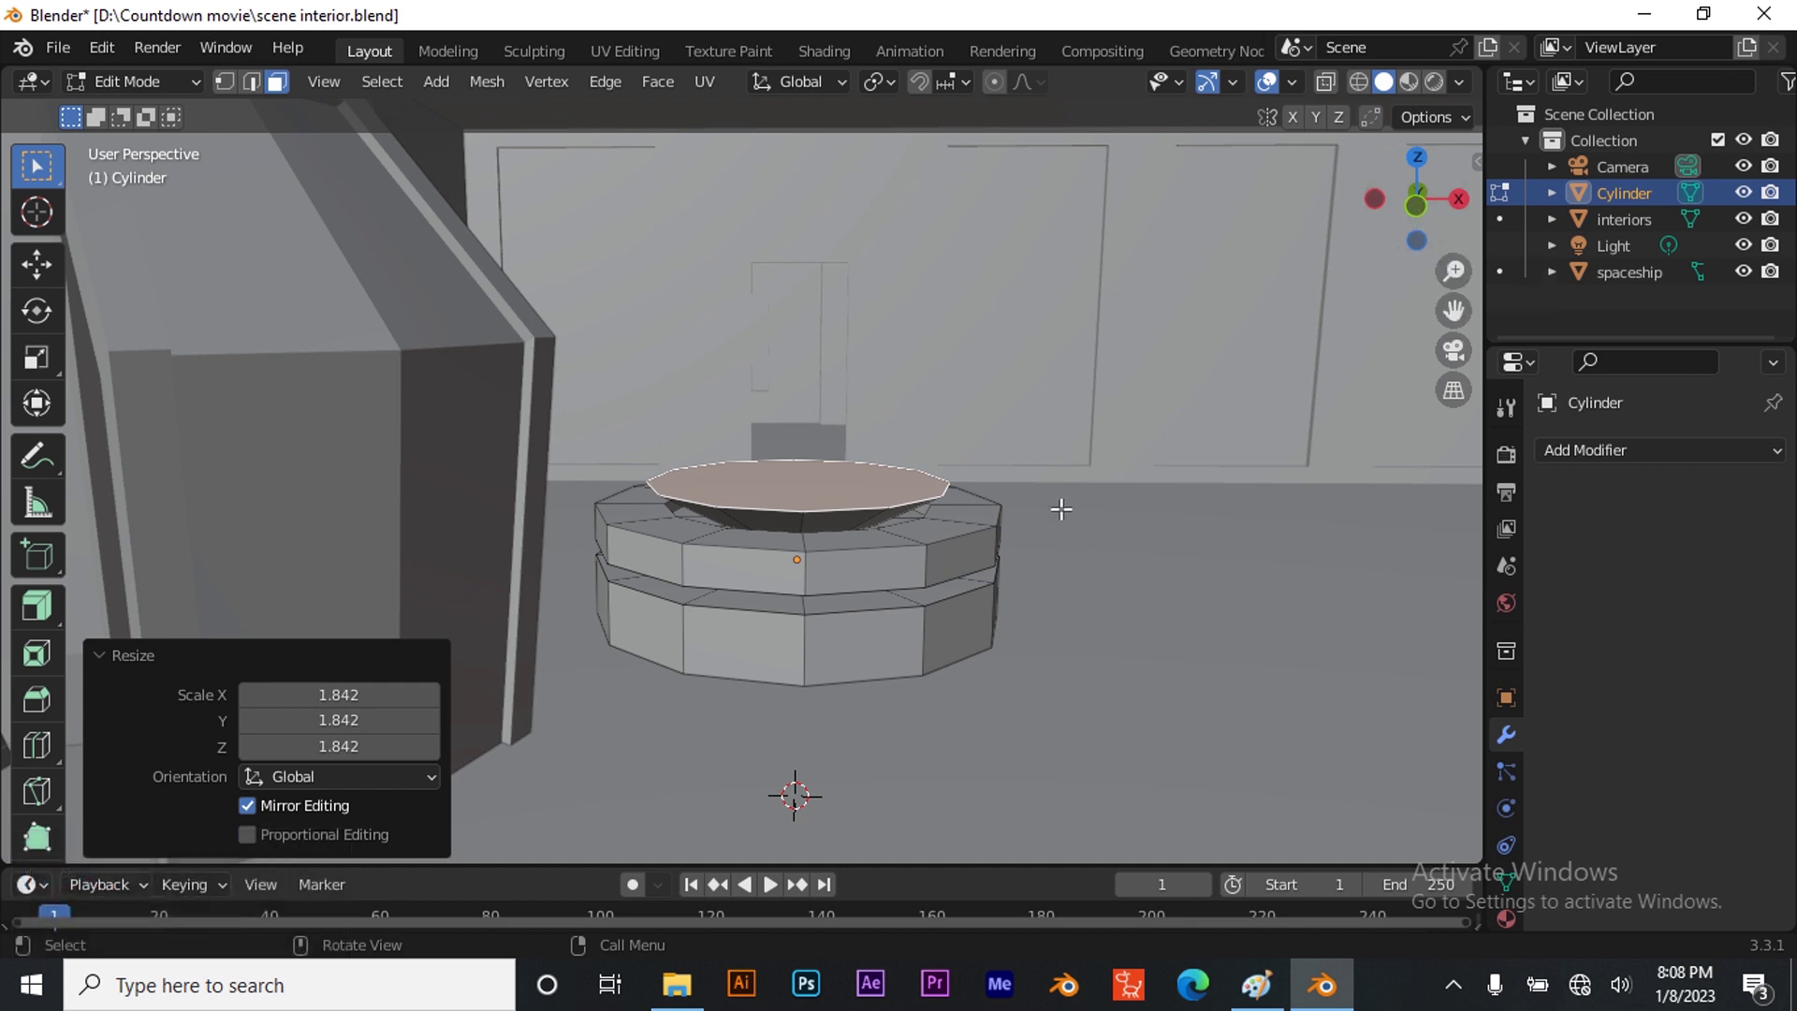
Hollow the flared top with an inset of about 0.319 m and a 0.040 m downward extrusion, and return to Object Mode
key("i")
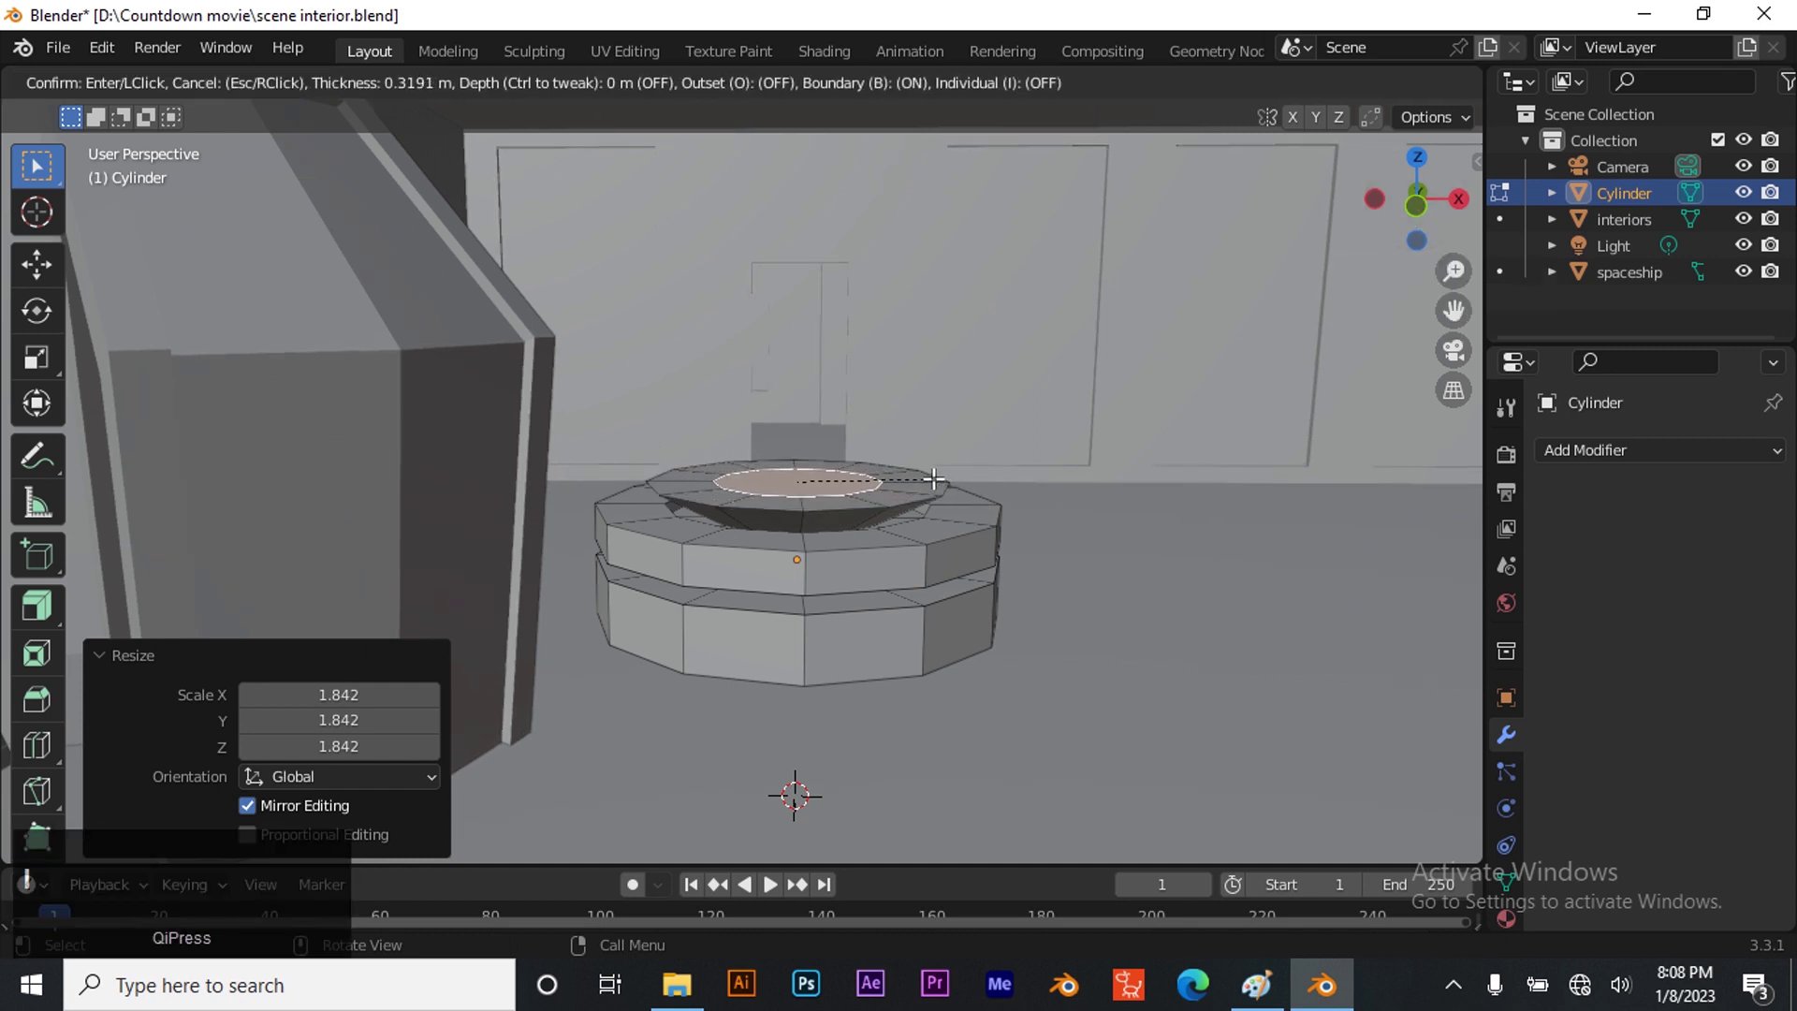
left_click(933, 479)
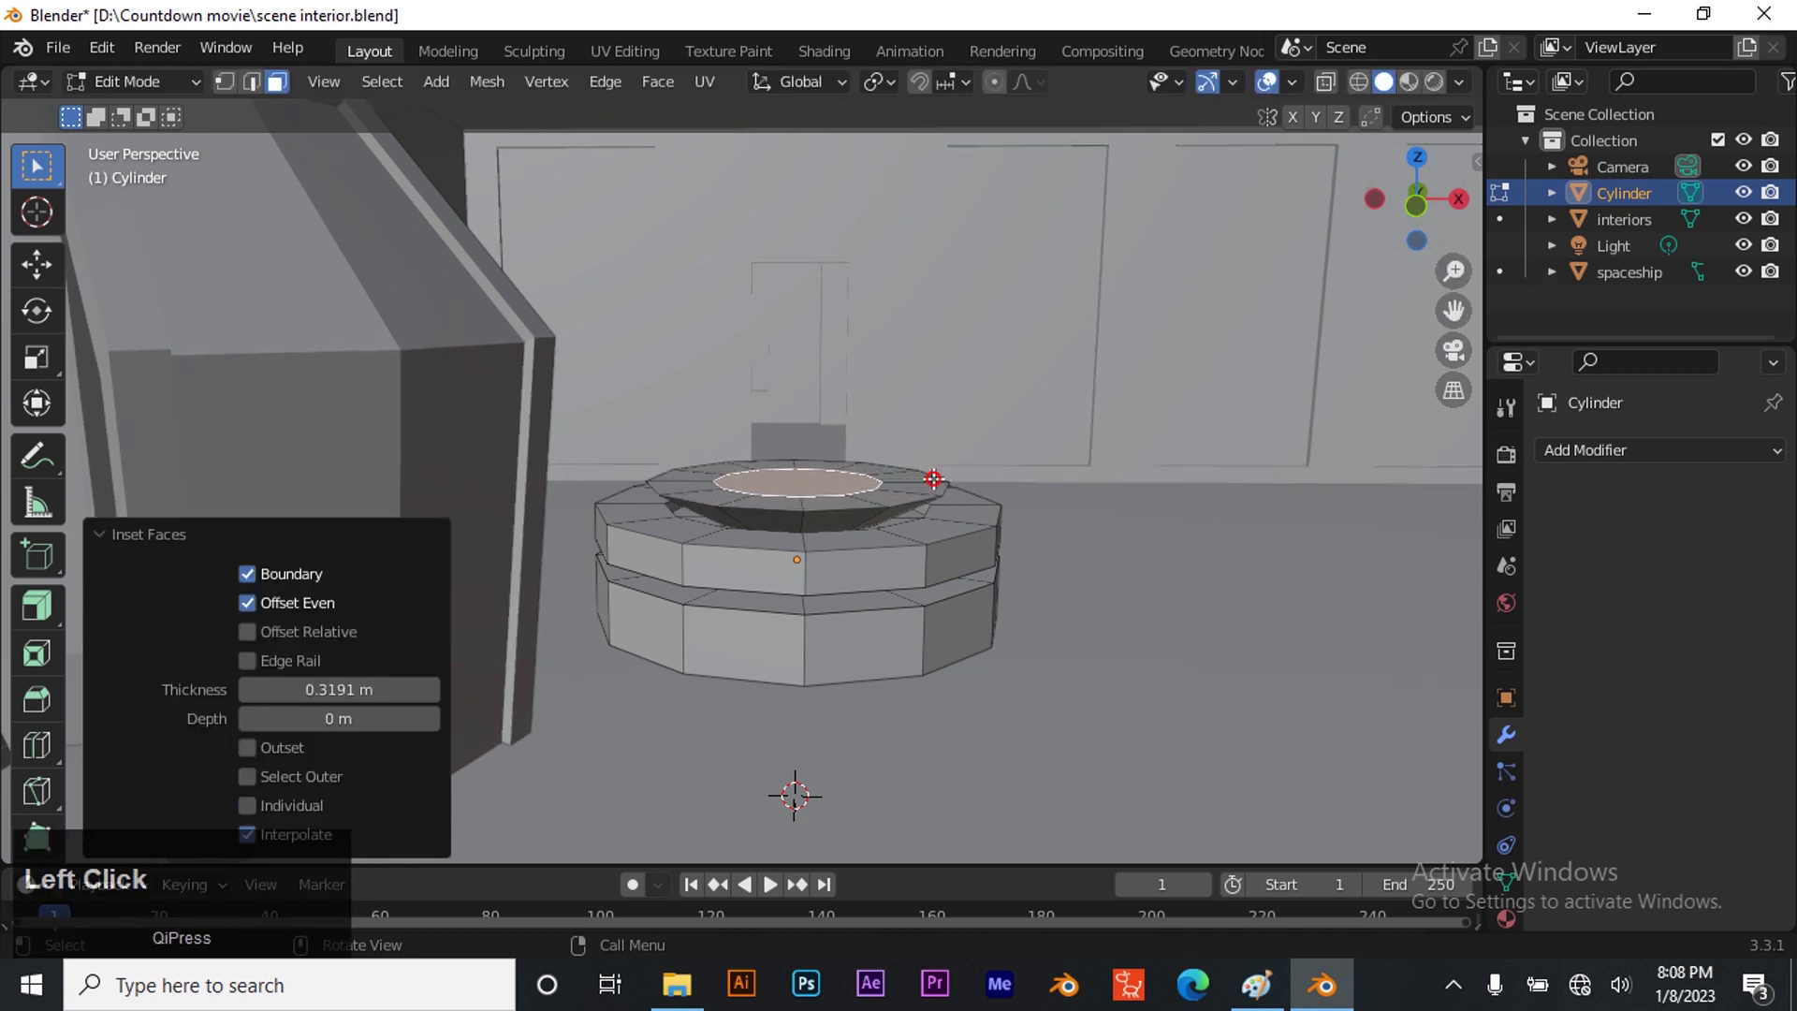
key("e")
left_click(929, 495)
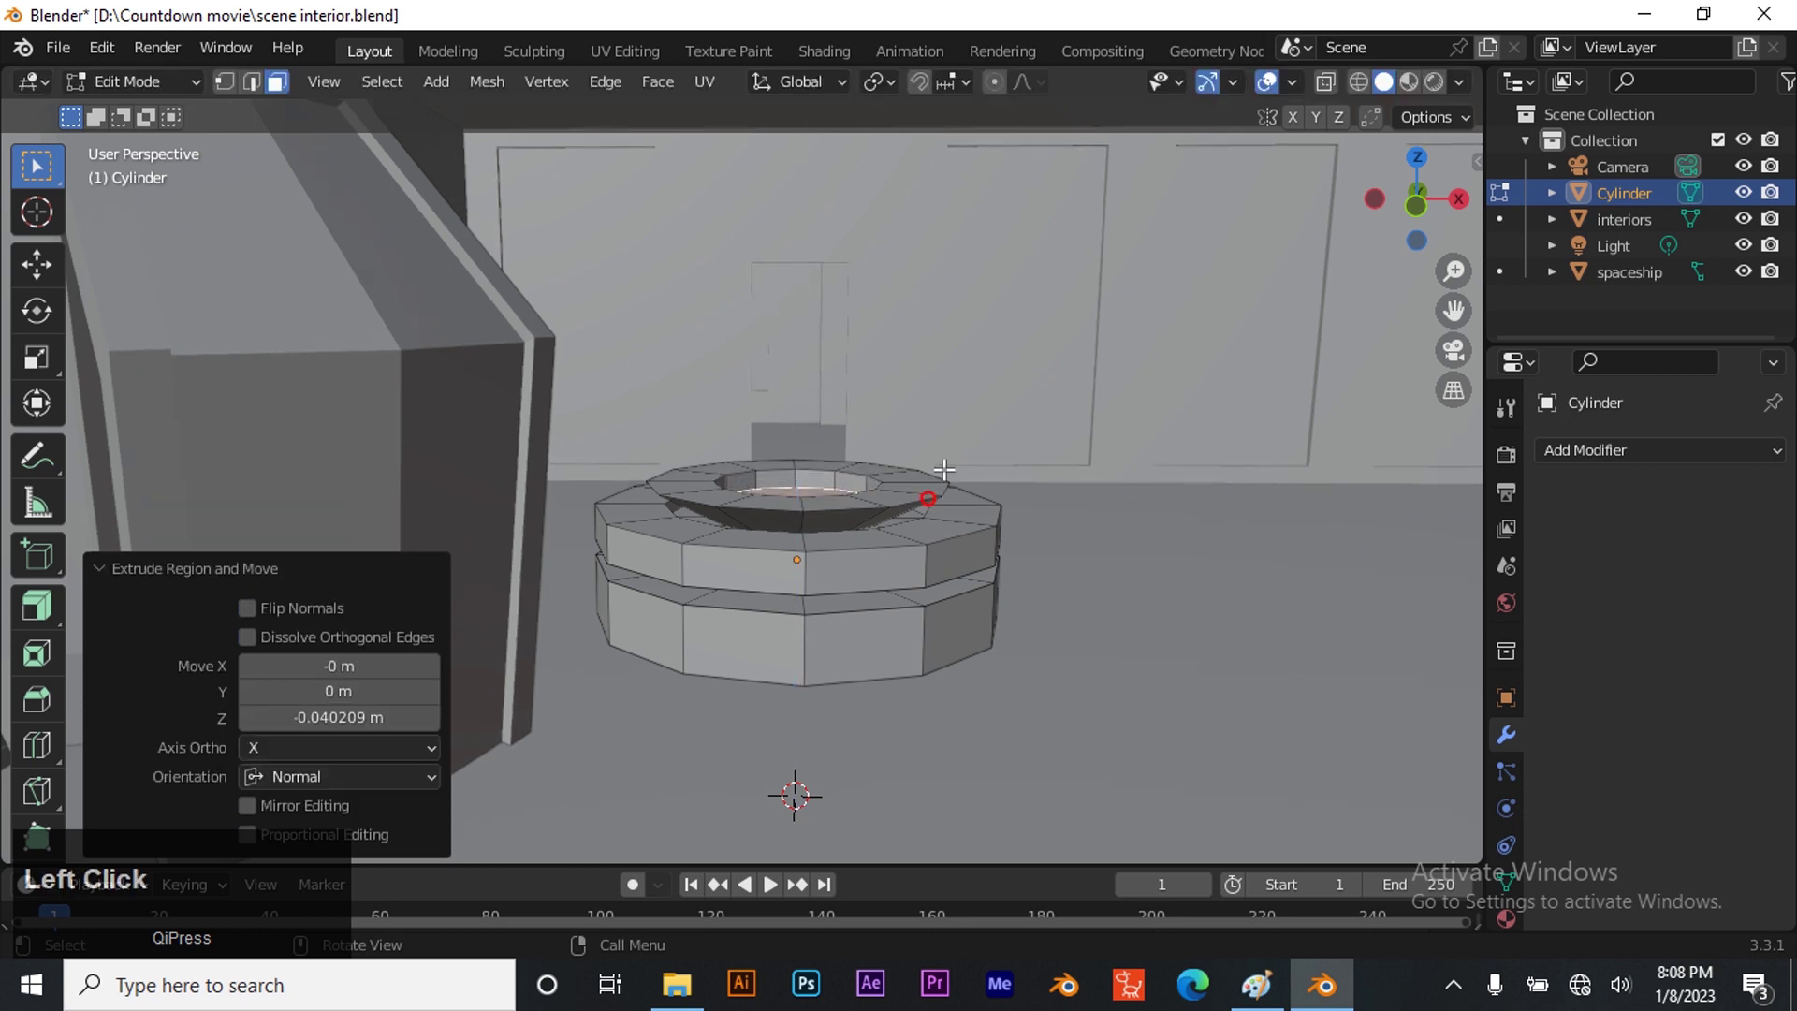
key("Tab")
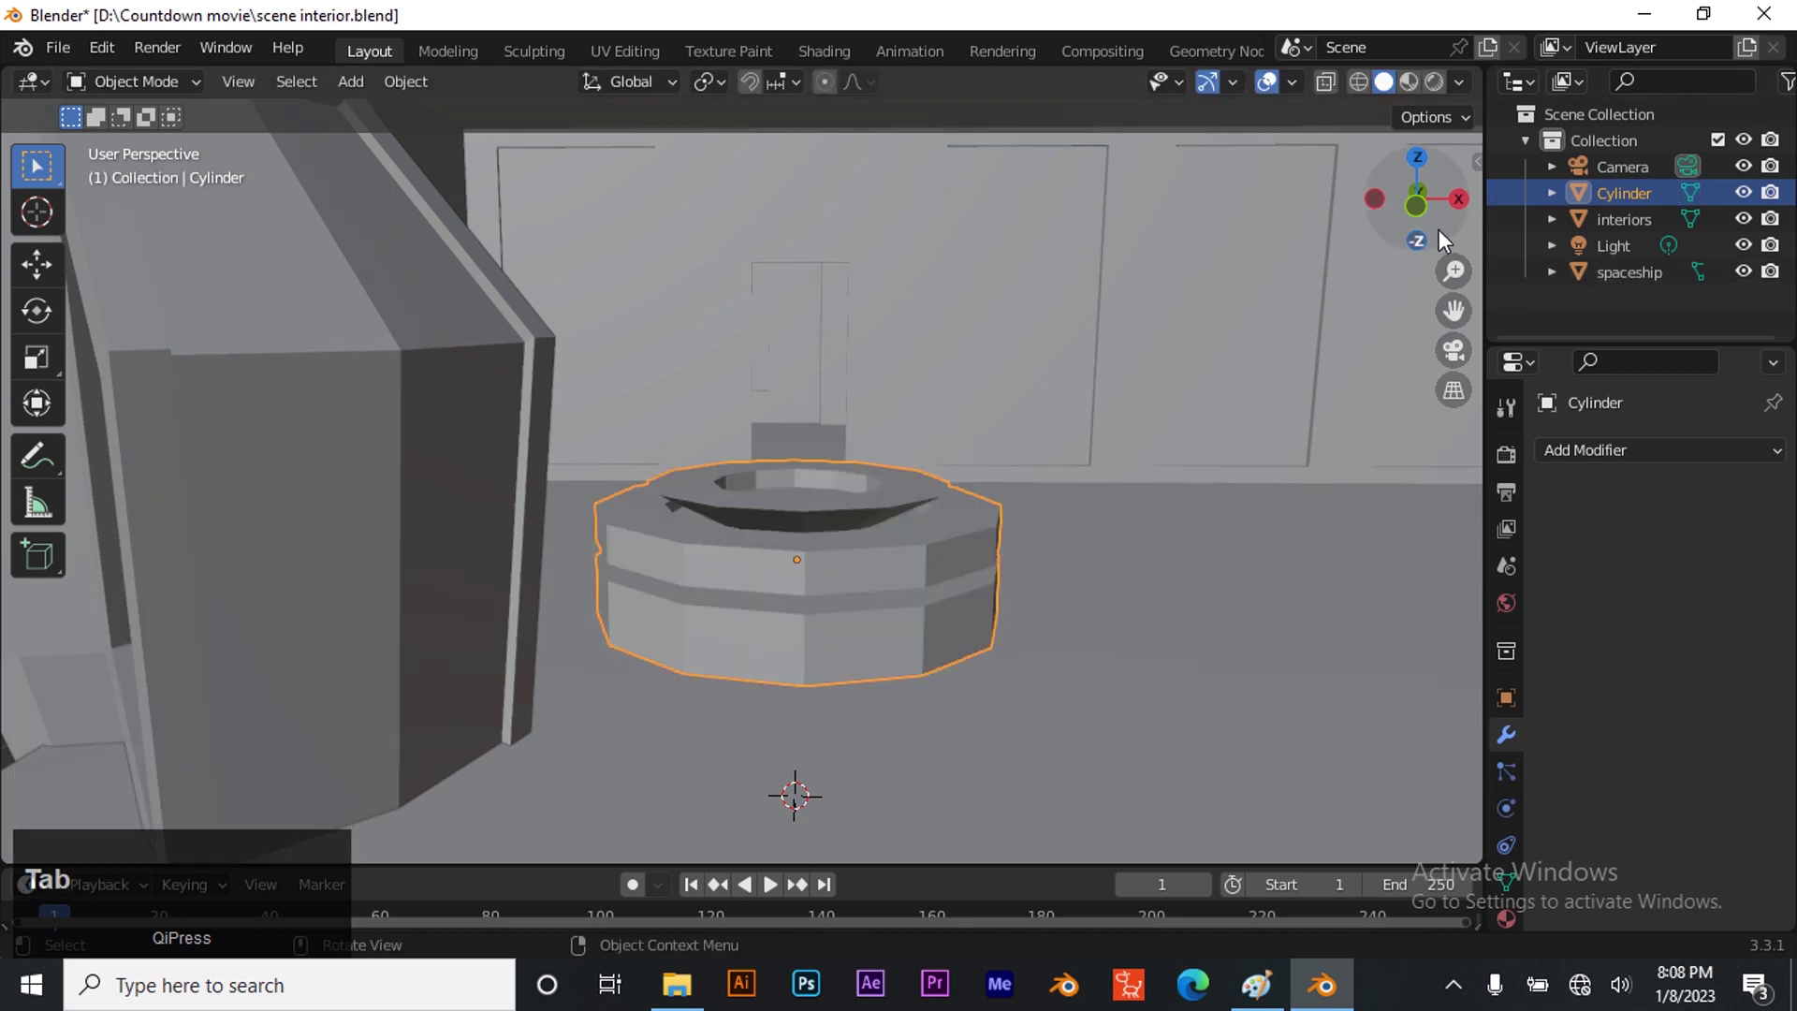
Scale the whole disc object down uniformly to about 0.443 of its size beside the spaceship
mouse_move(1422, 212)
left_mouse_down()
mouse_move(1428, 182)
mouse_move(1423, 201)
left_mouse_up()
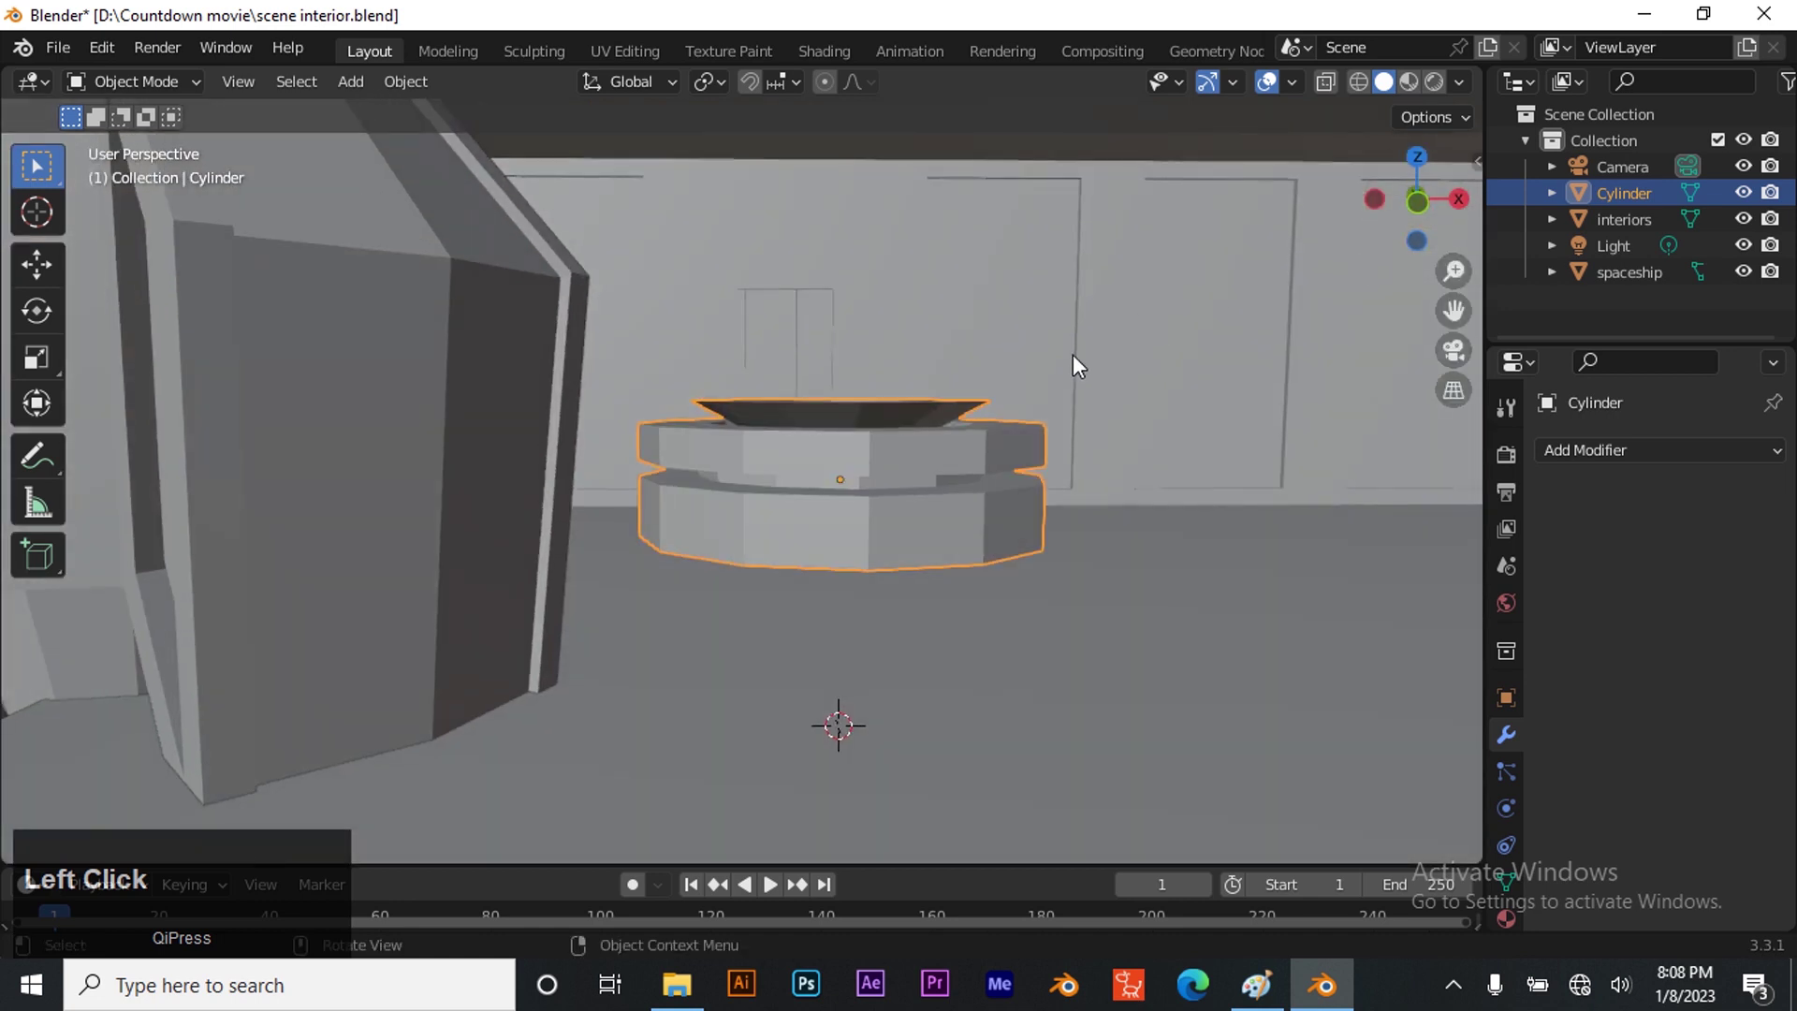
scroll(861, 476, "down", 3)
scroll(806, 509, "up", 1)
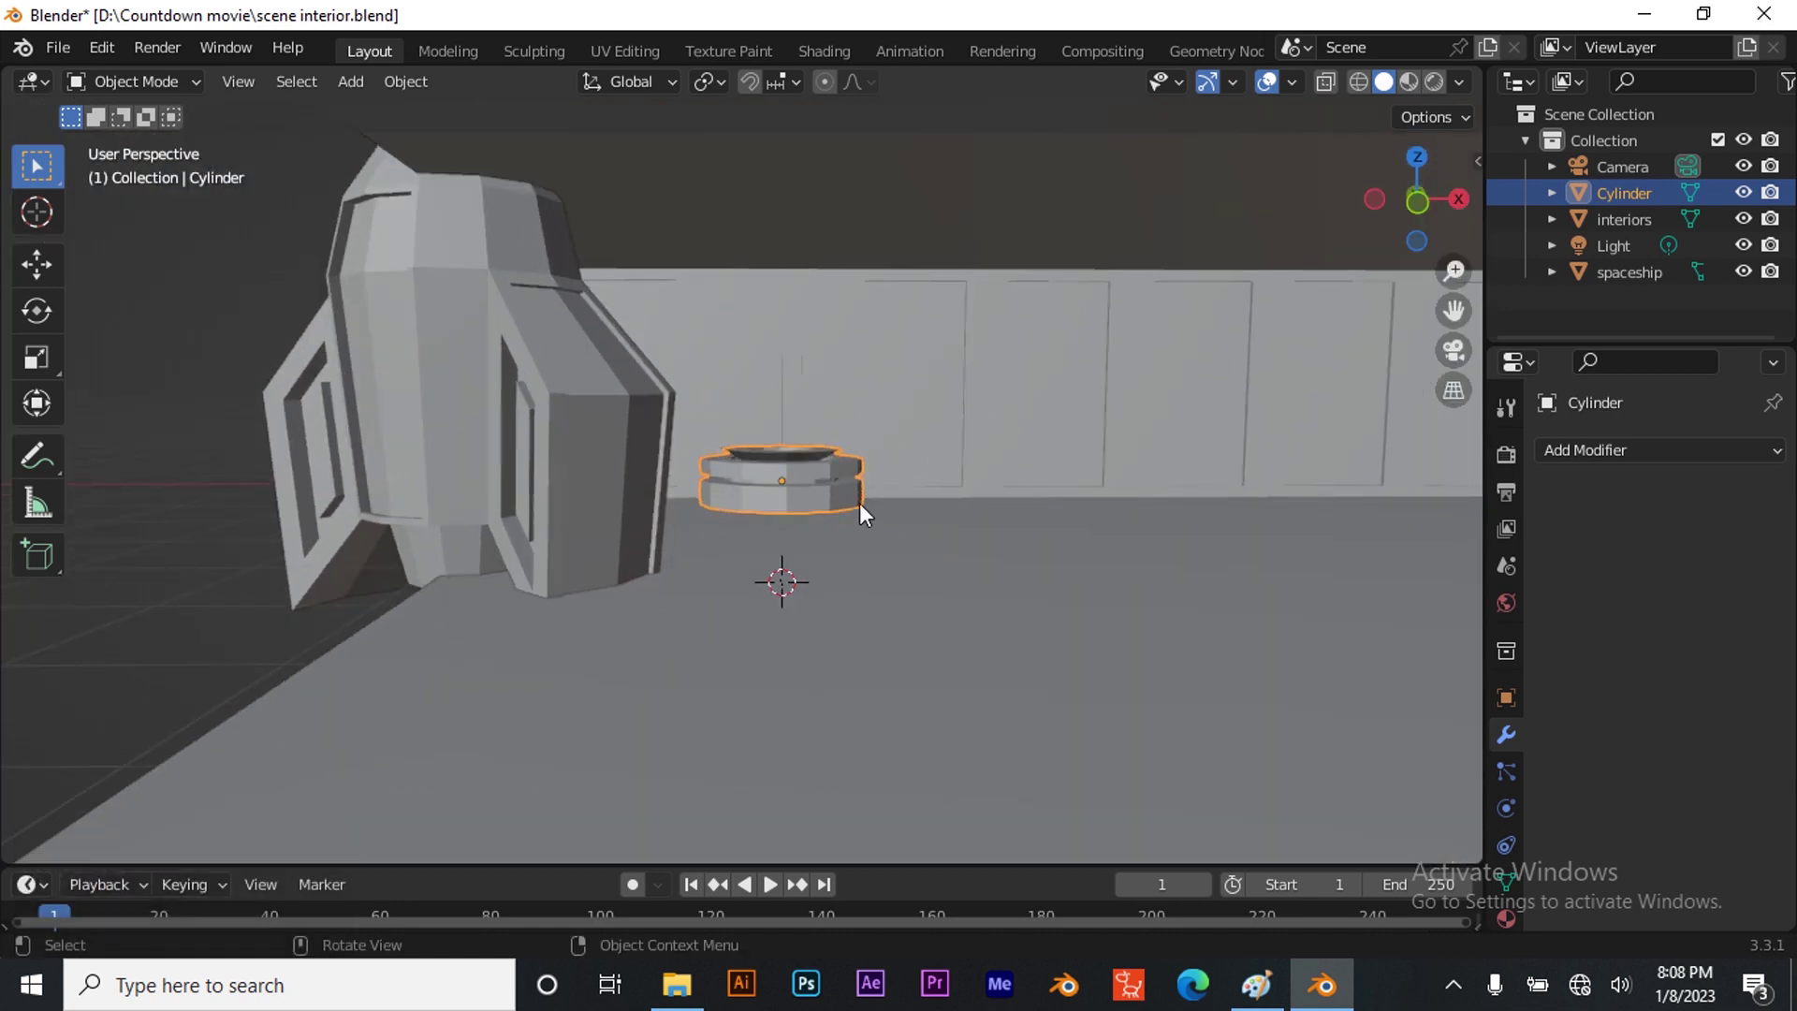
scroll(767, 475, "up", 5)
mouse_move(1415, 200)
left_mouse_down()
mouse_move(1348, 225)
mouse_move(1424, 216)
left_mouse_up()
scroll(1042, 417, "down", 5)
scroll(939, 602, "up", 1)
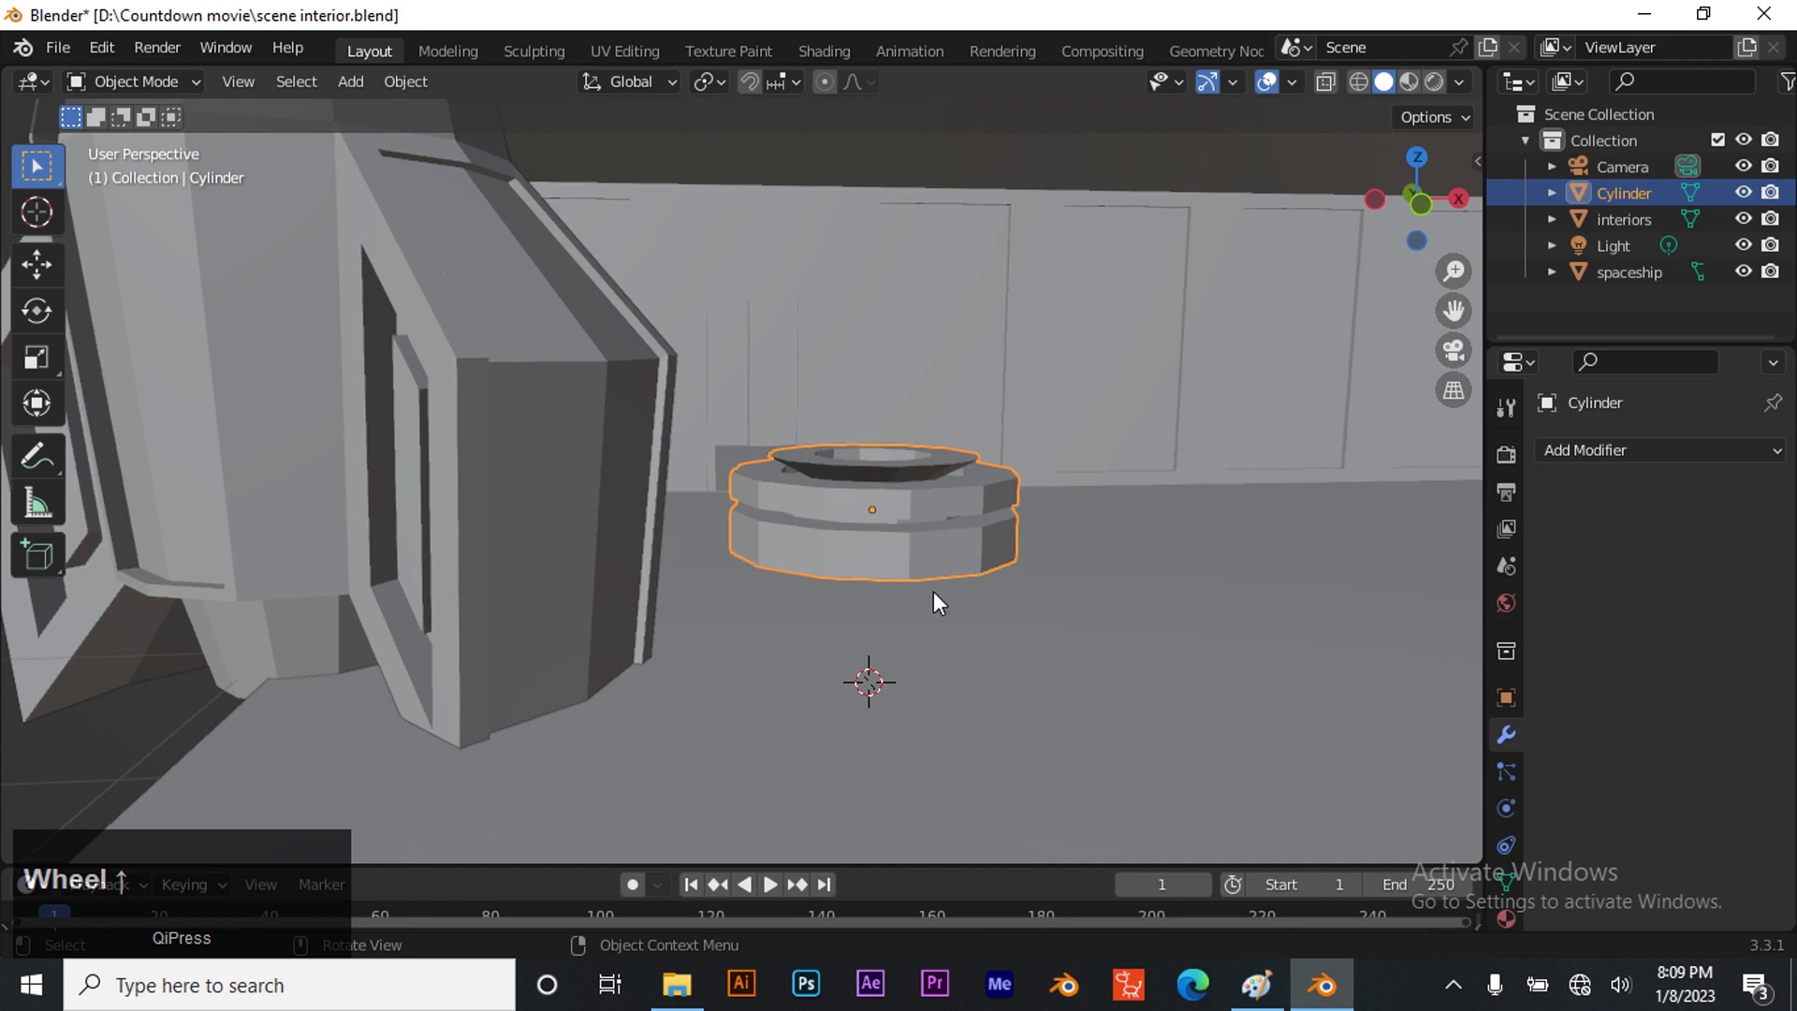
left_click(900, 511)
key("s")
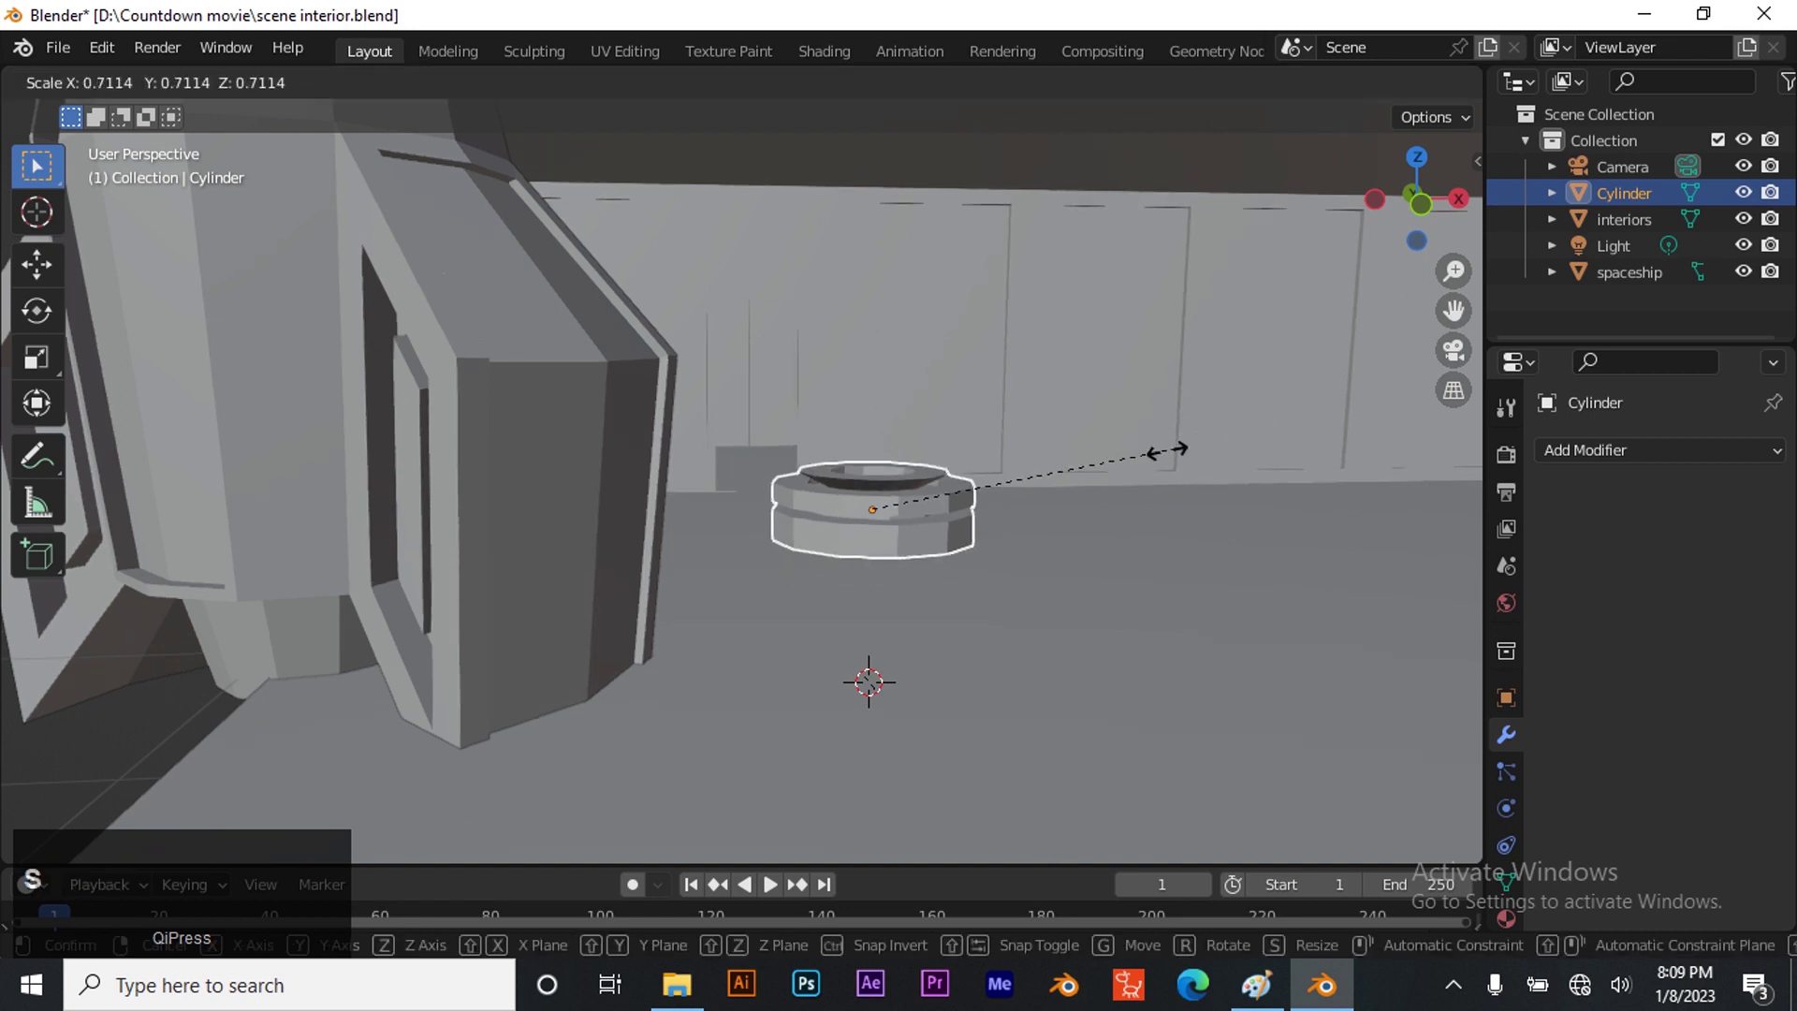
left_click(1061, 471)
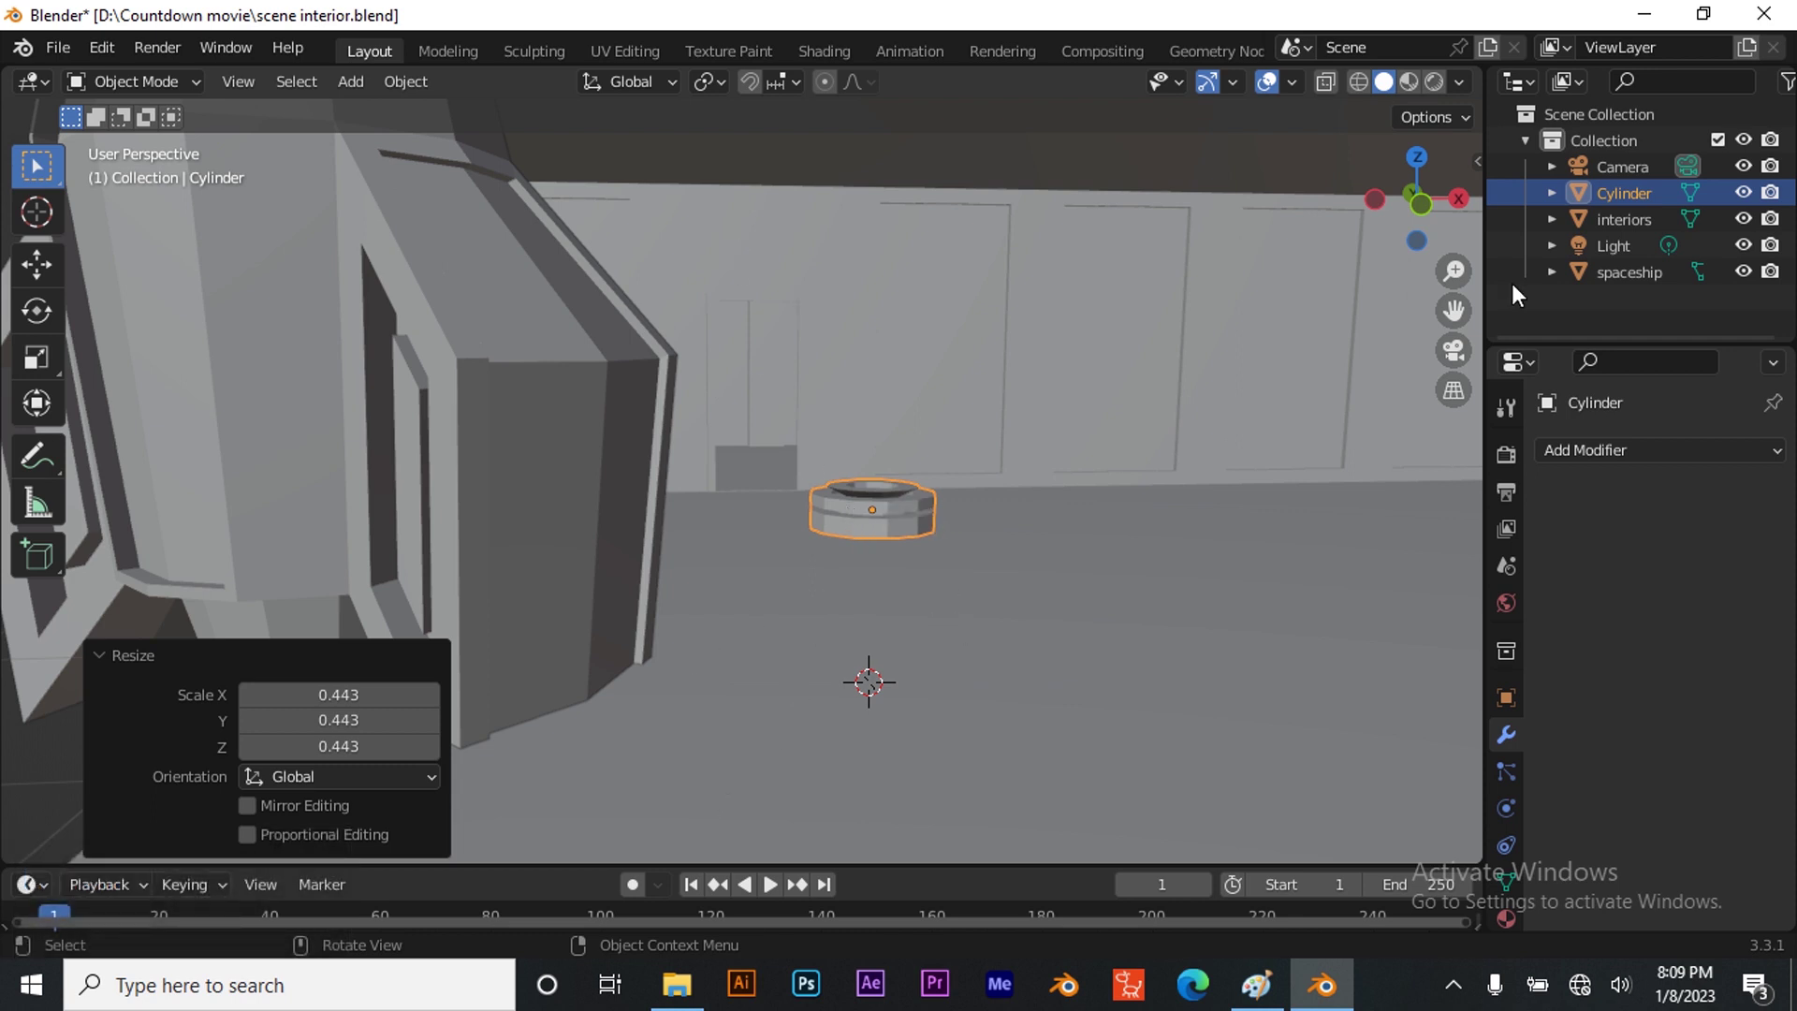
Rename the Cylinder object as drone
double_click(1627, 195)
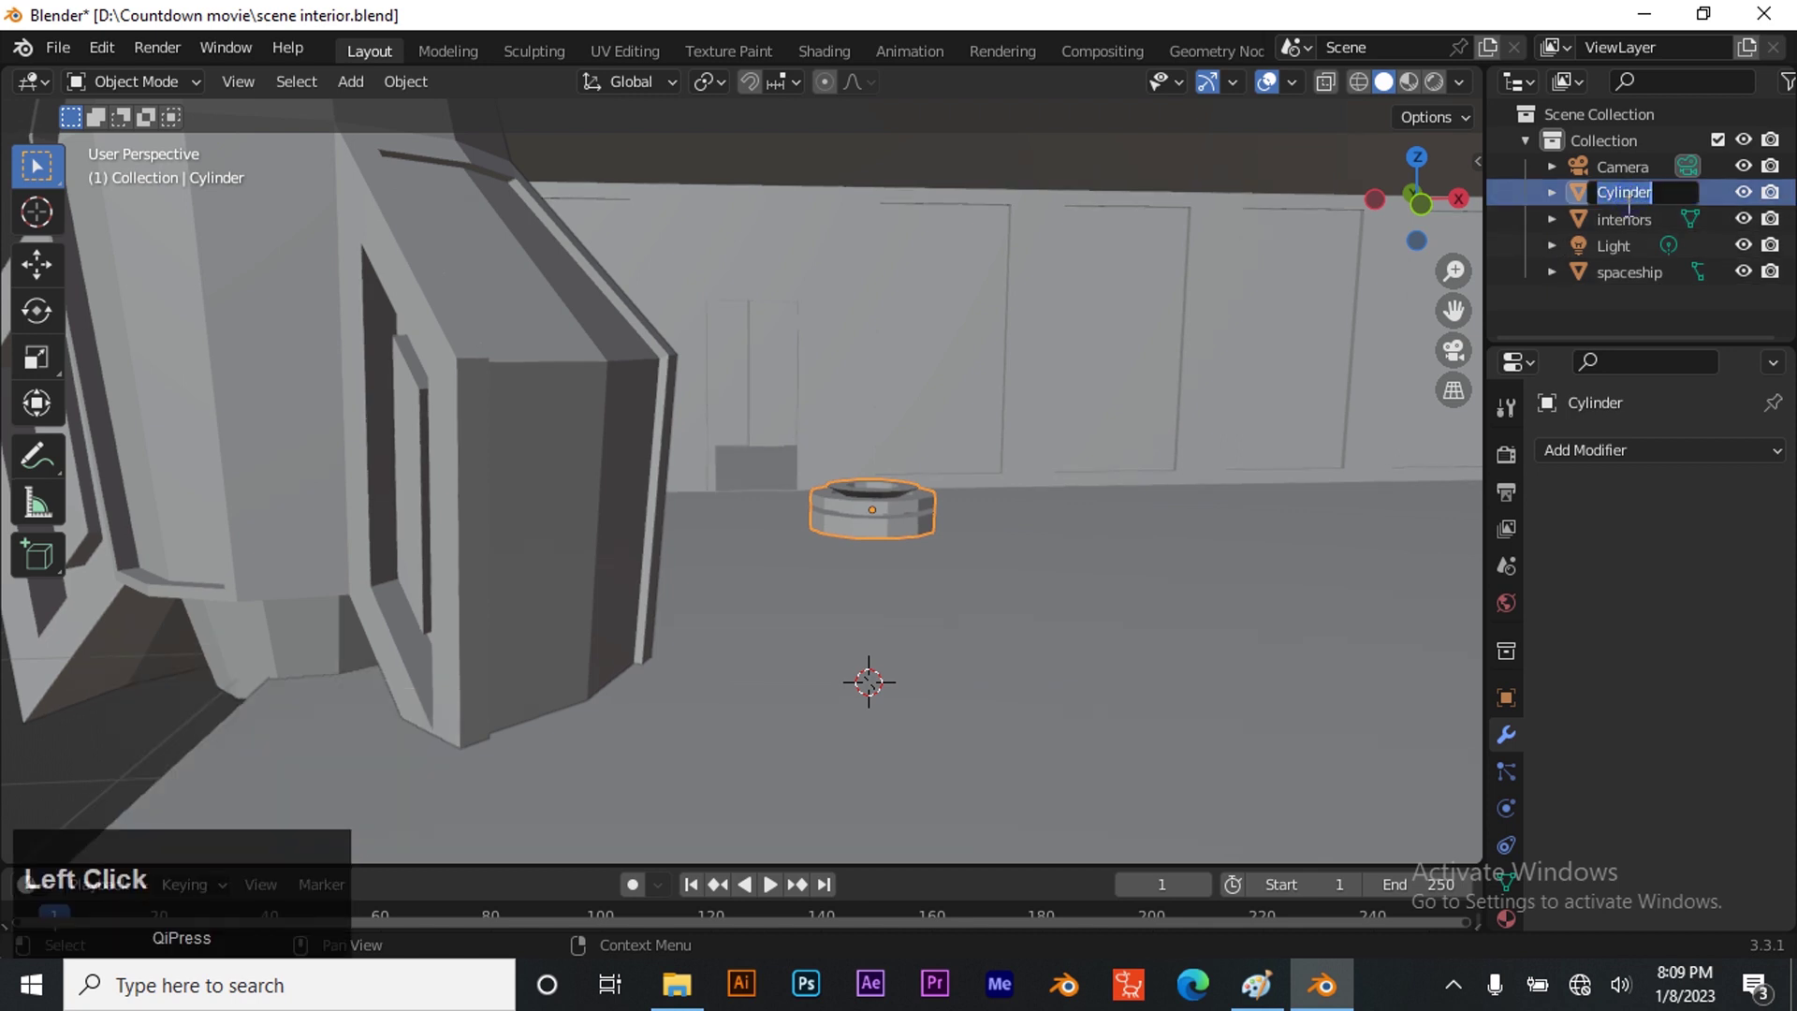
type("drone")
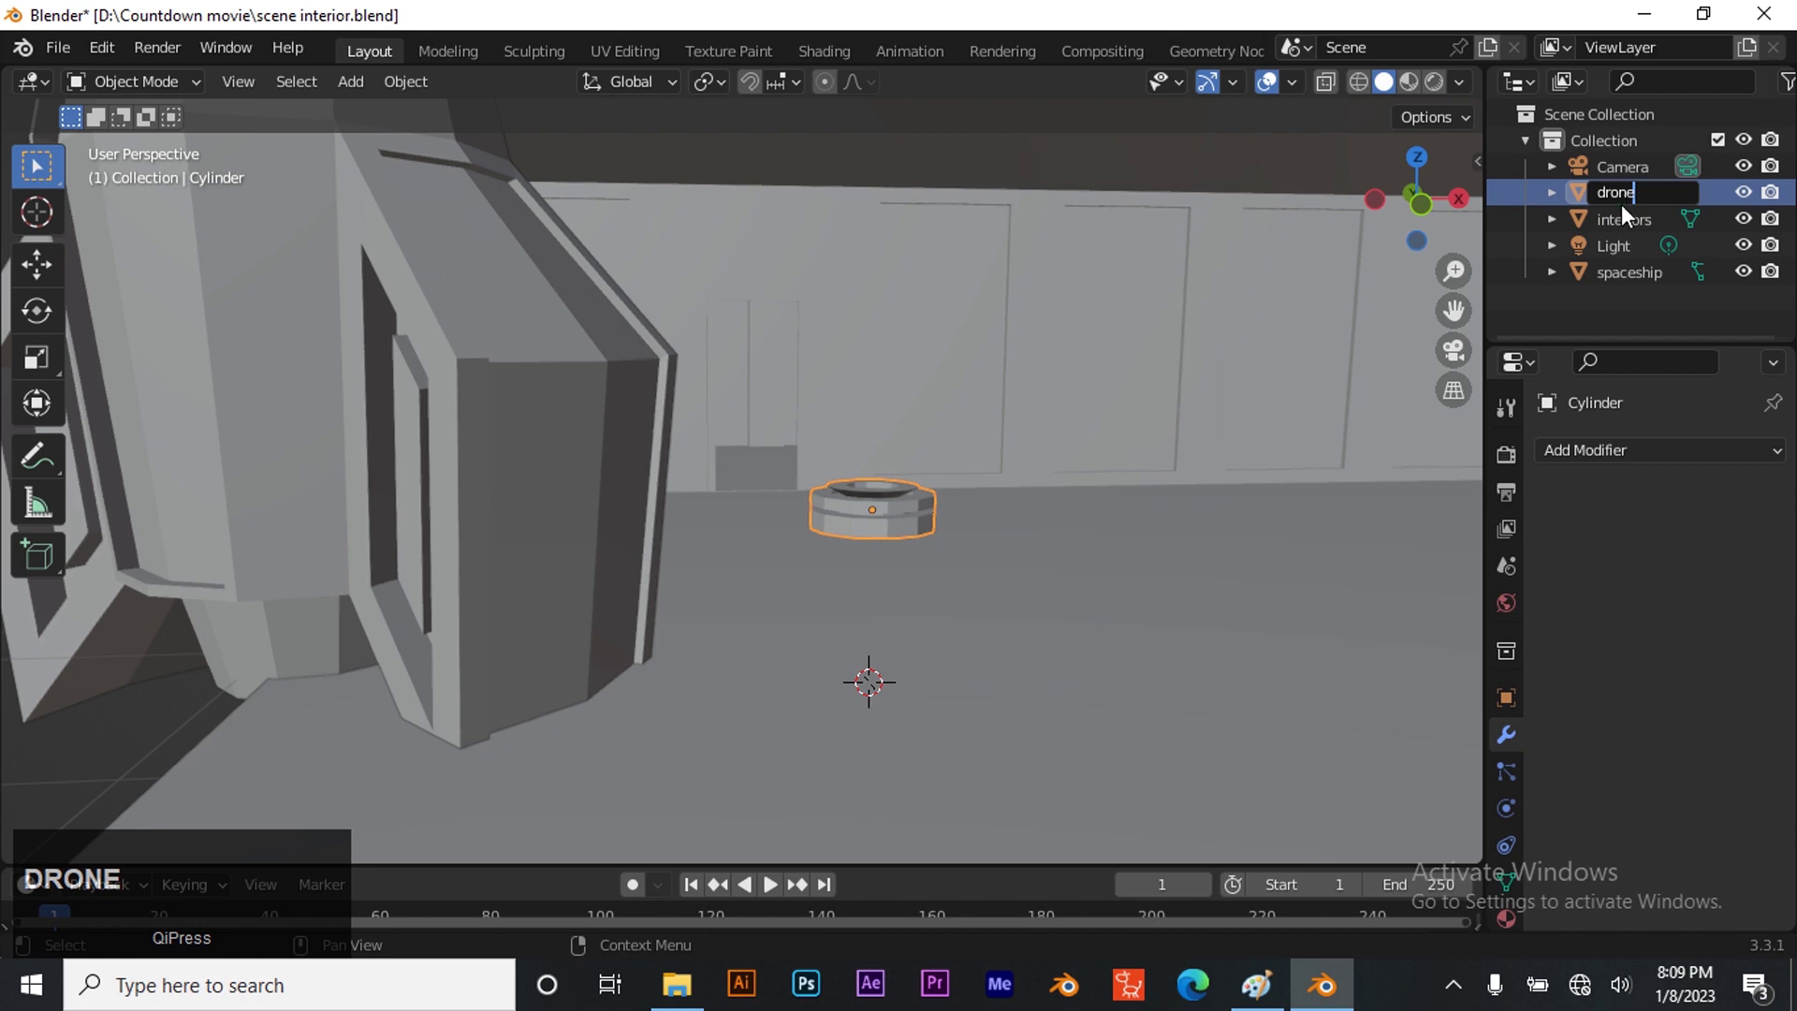
key("Return")
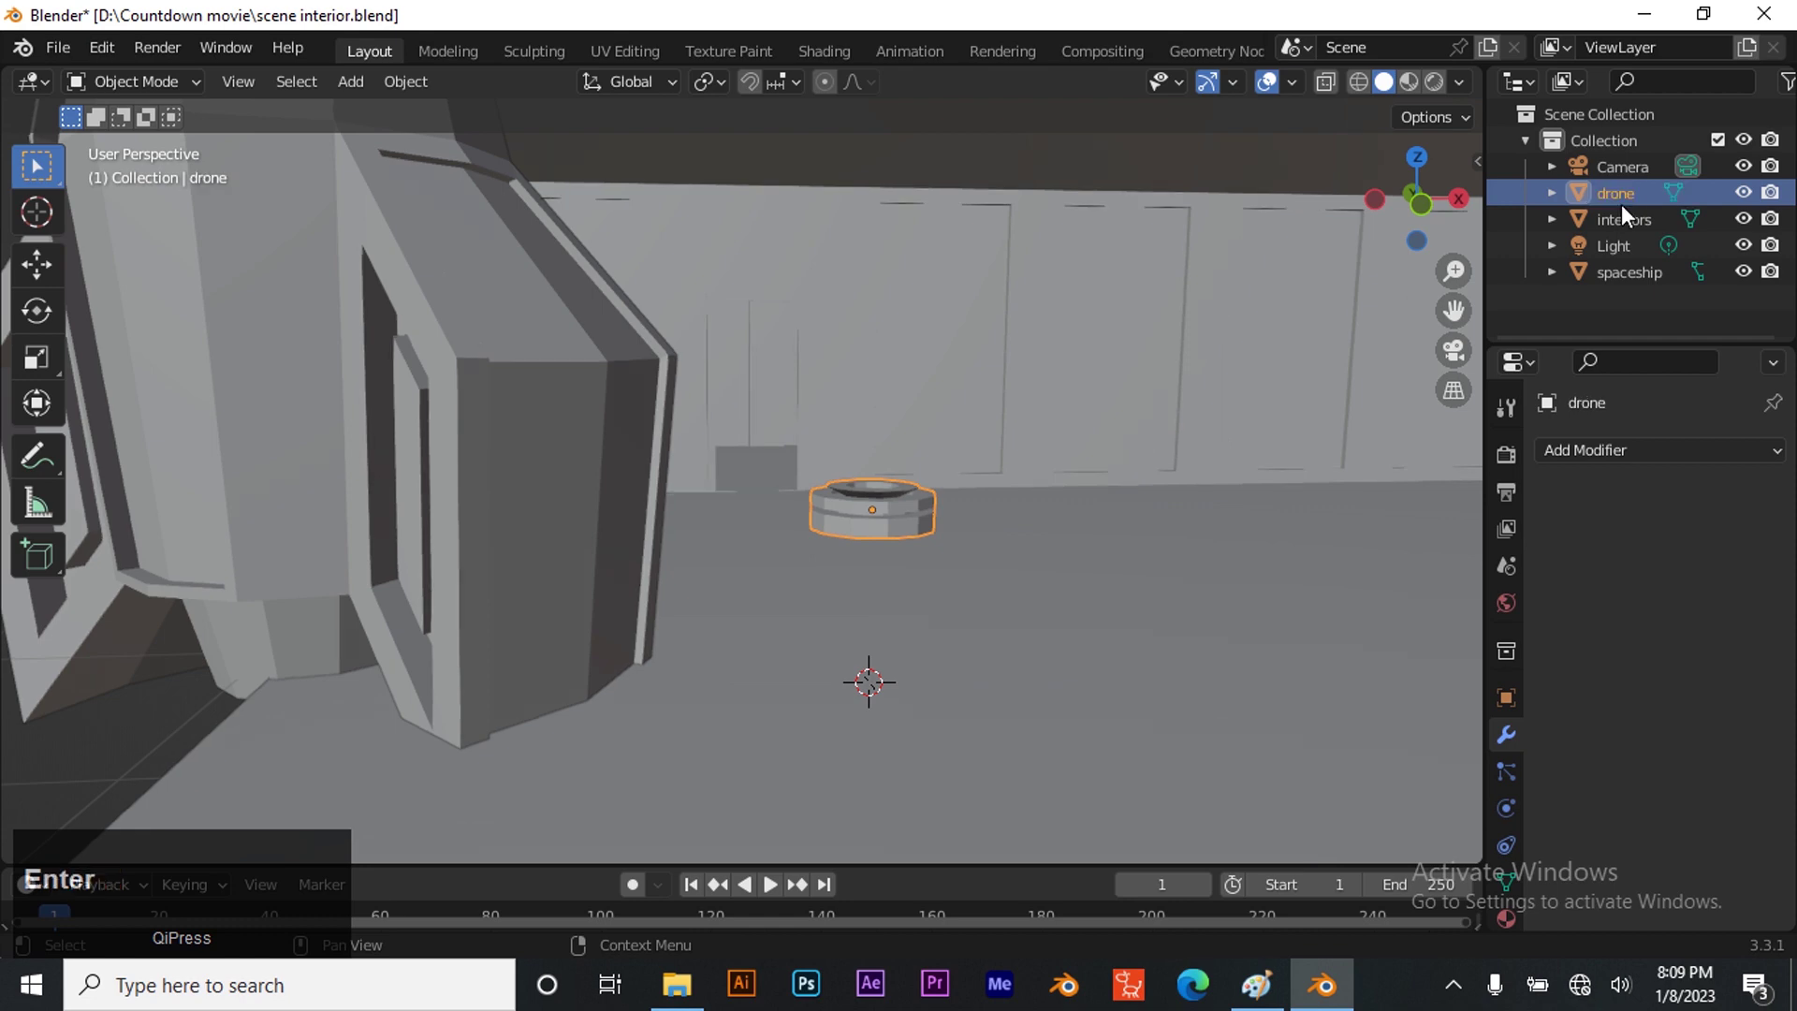